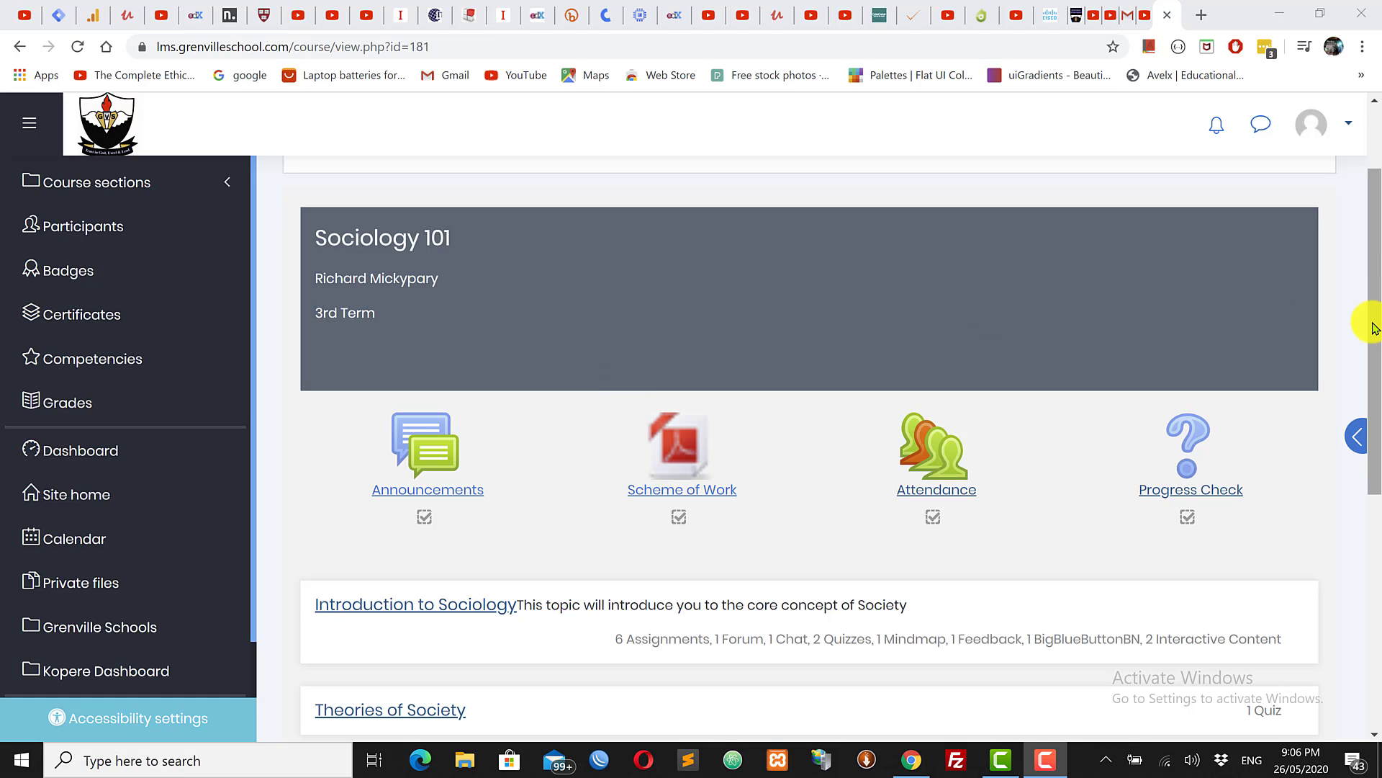
Step: Scroll the Sociology course page back up to its top area
mouse_move(1375, 321)
mouse_down()
mouse_move(1376, 249)
mouse_move(1375, 339)
mouse_up()
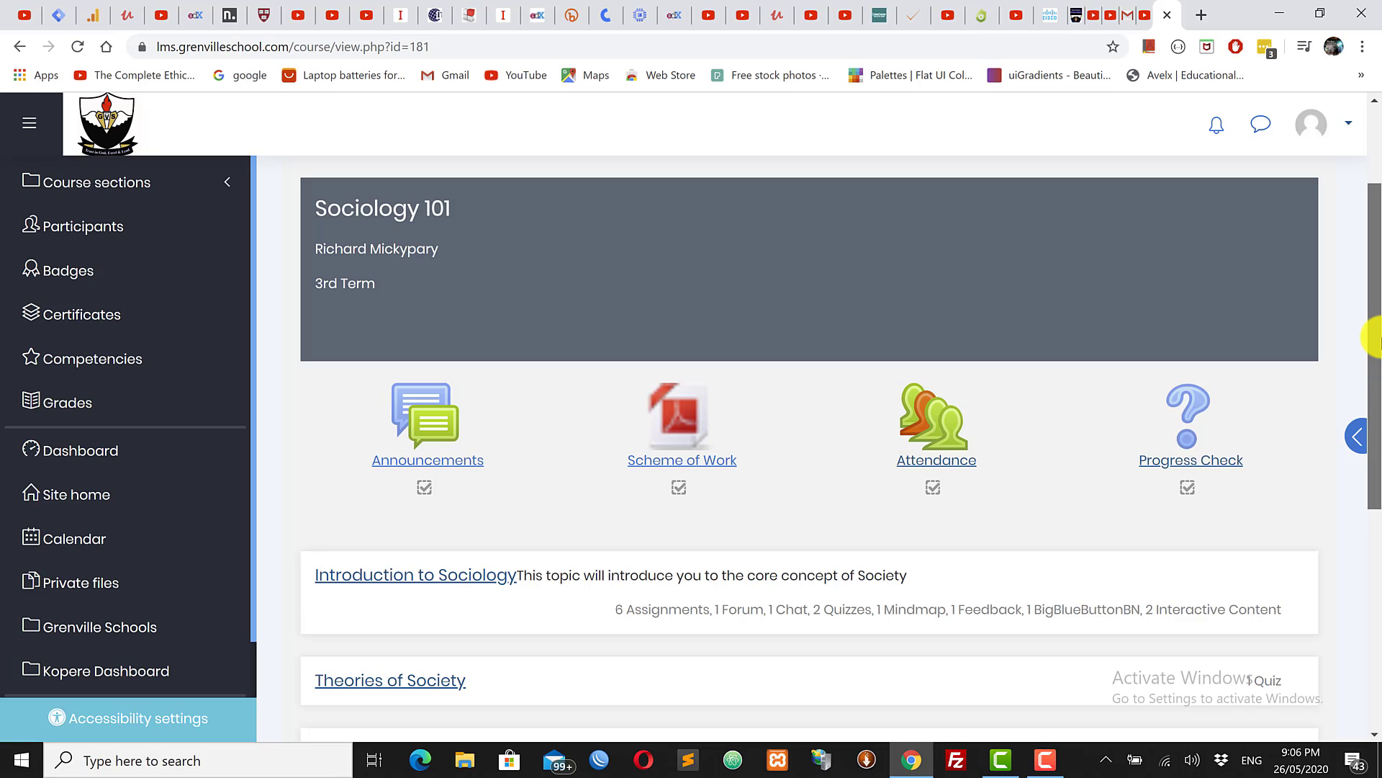
drag(1376, 337, 1378, 295)
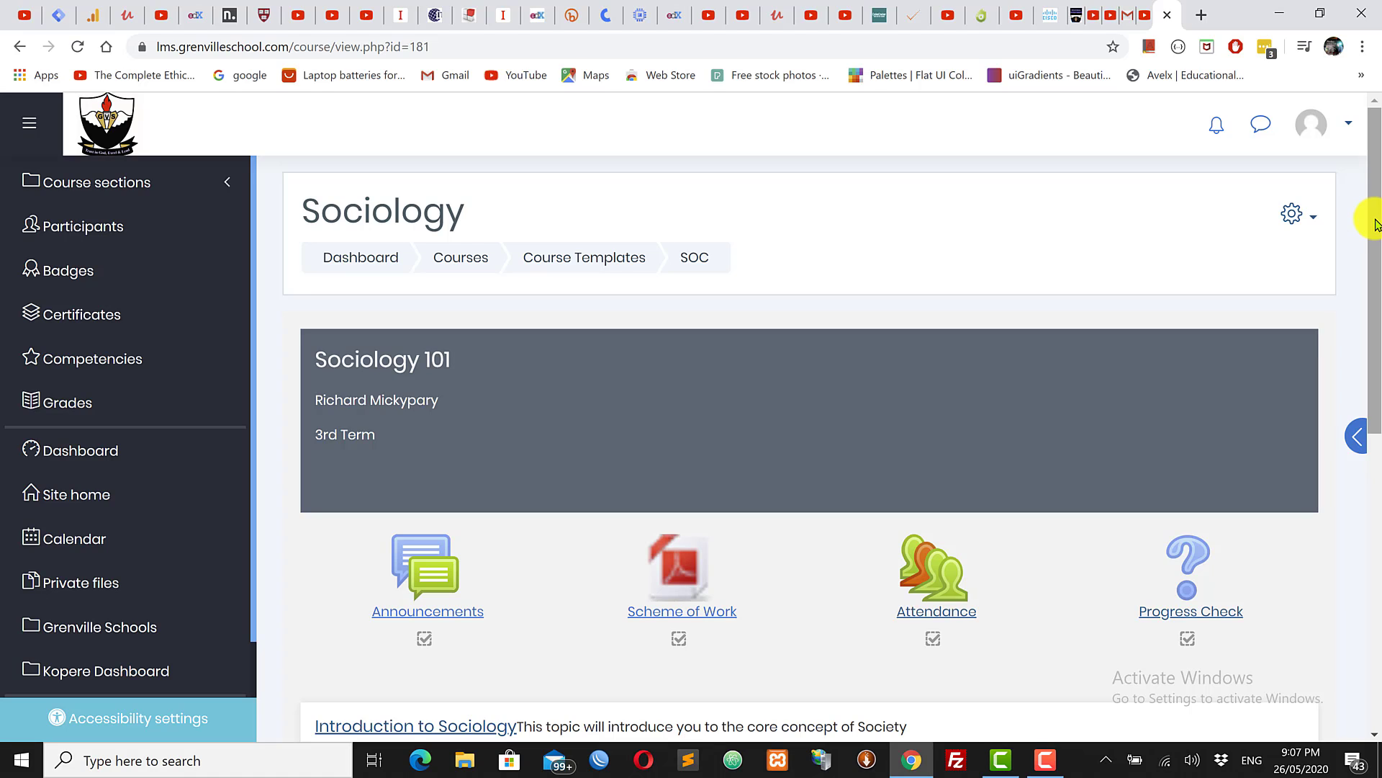
scroll(1377, 238, down, 4)
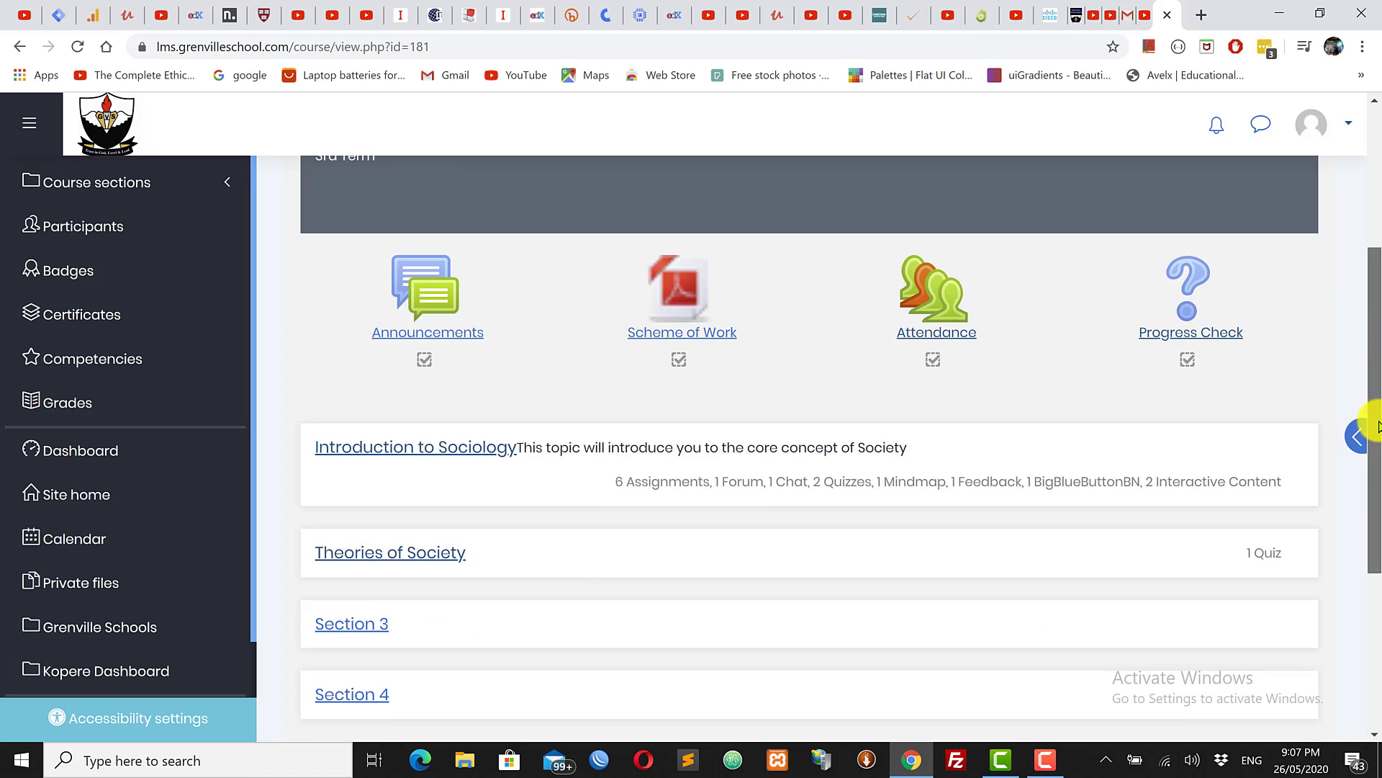
scroll(1376, 260, up, 4)
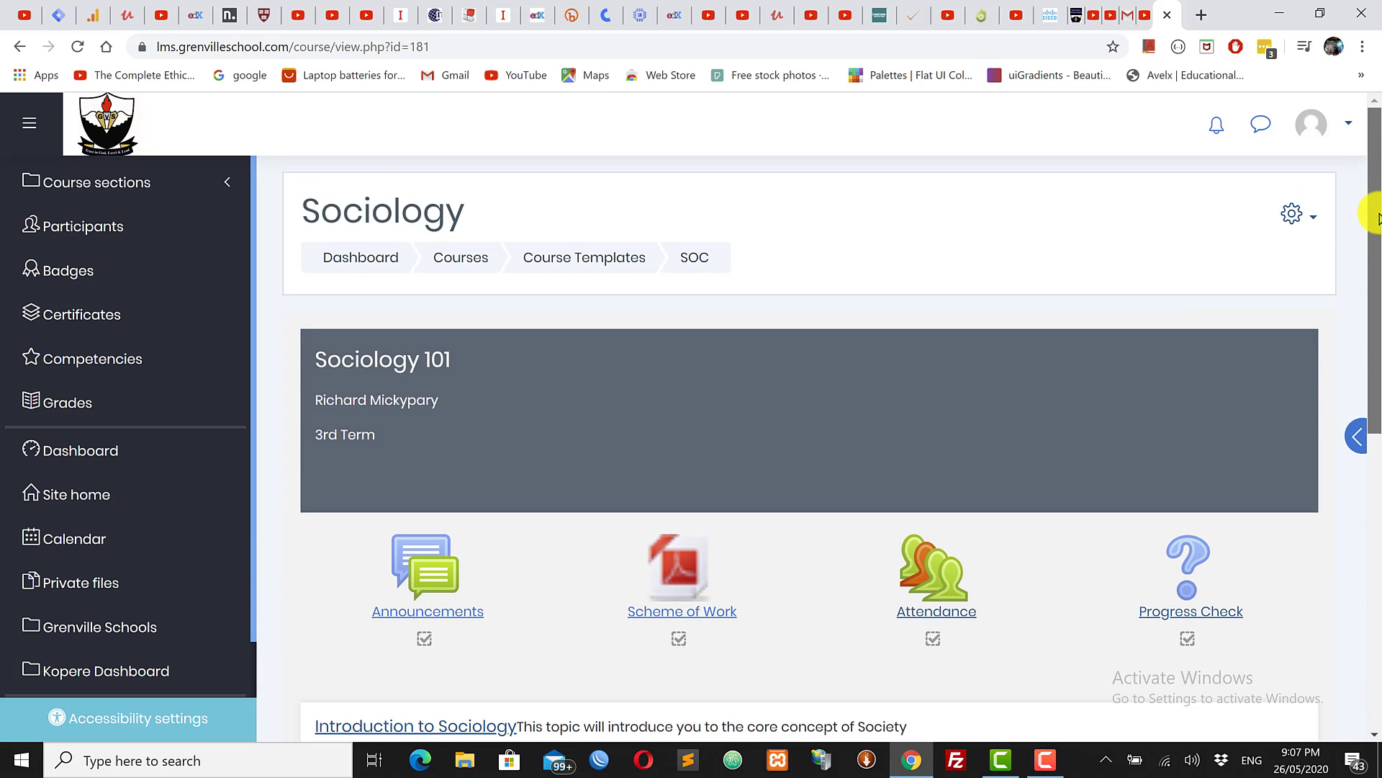
scroll(1371, 209, down, 1)
drag(1379, 291, 1381, 141)
Step: Turn editing on from the course gear menu, then go to the Section 3 page
click(1292, 215)
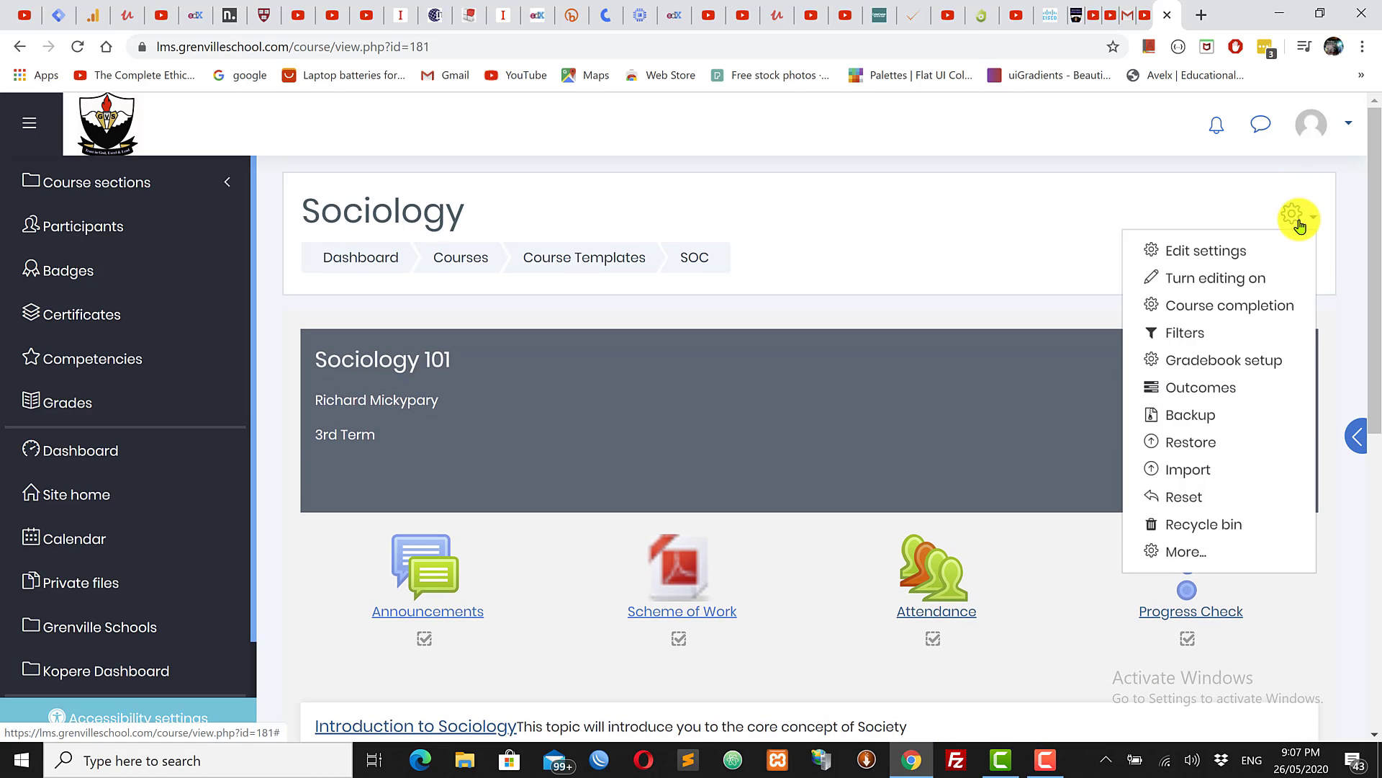
click(1204, 287)
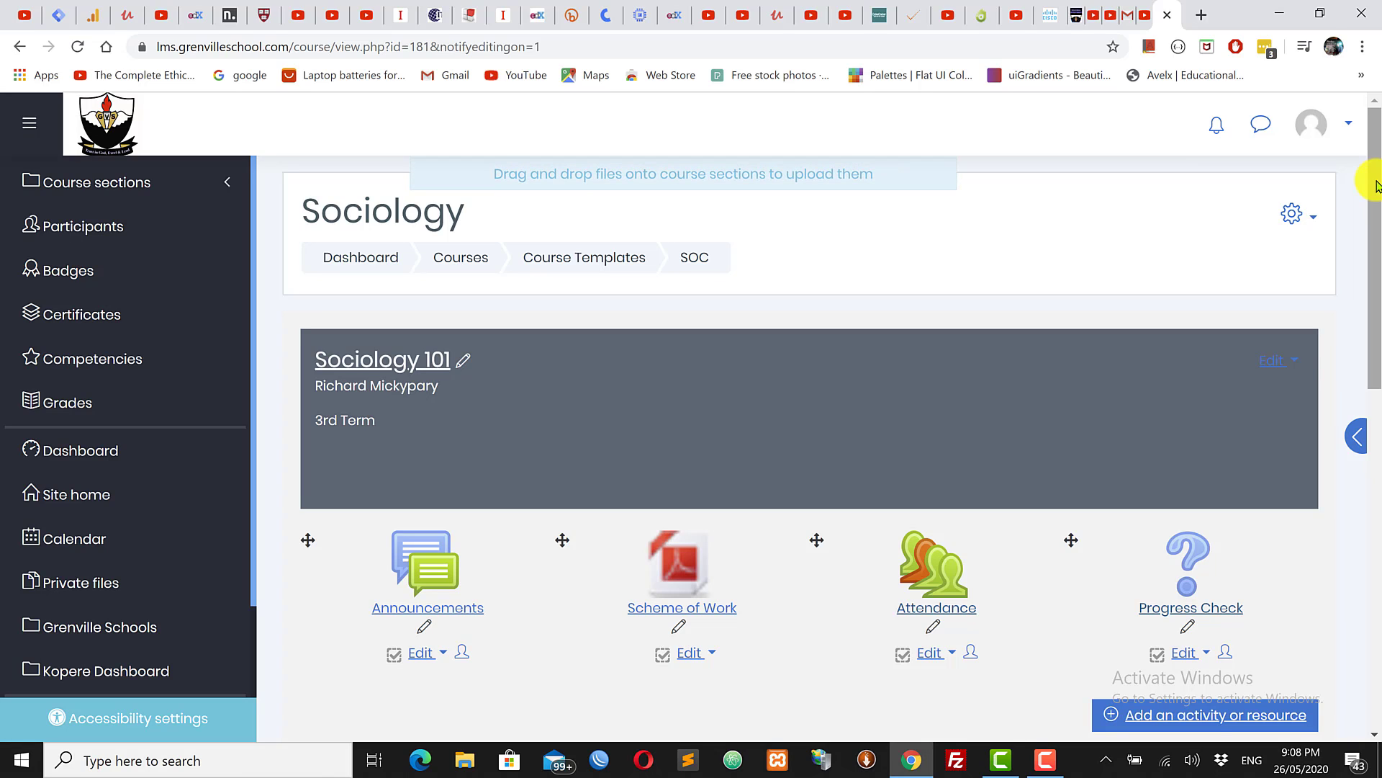
drag(1375, 186, 1375, 395)
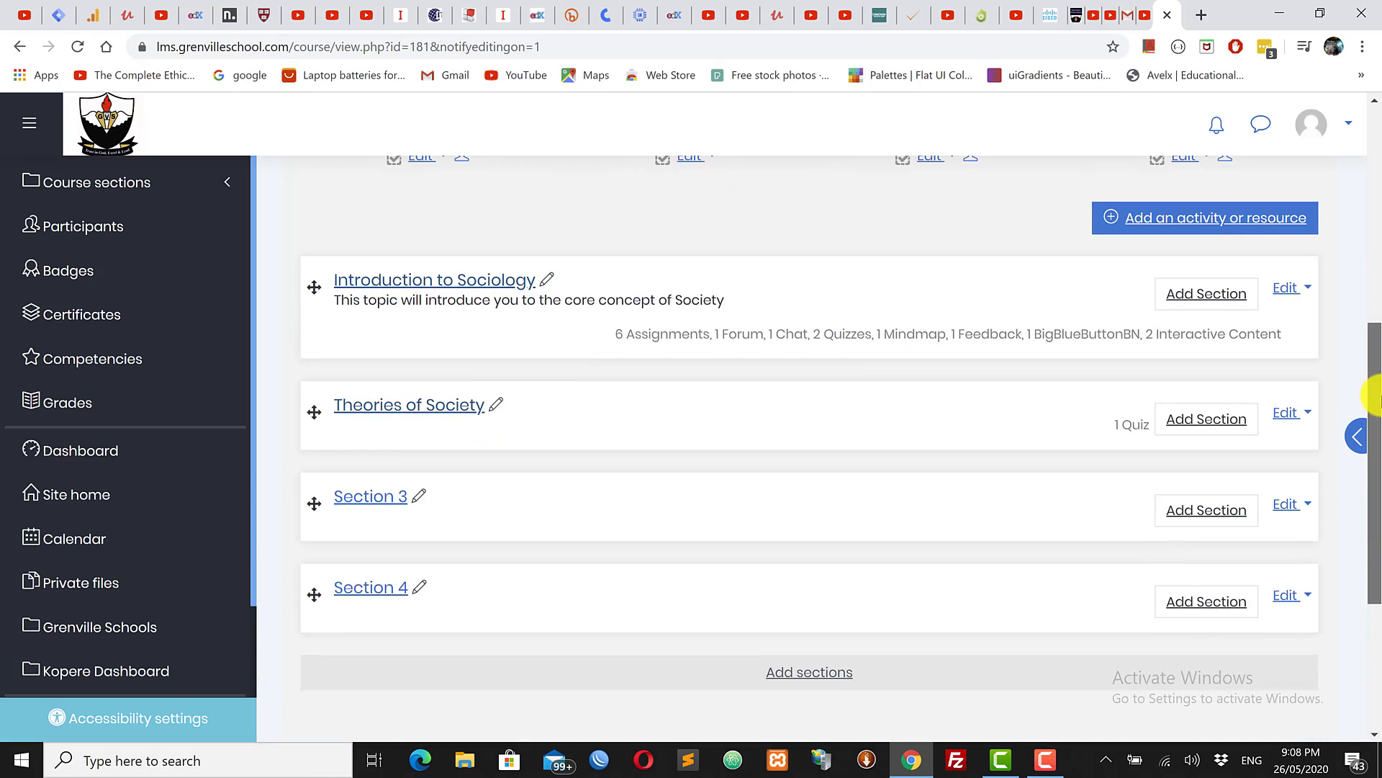
click(369, 498)
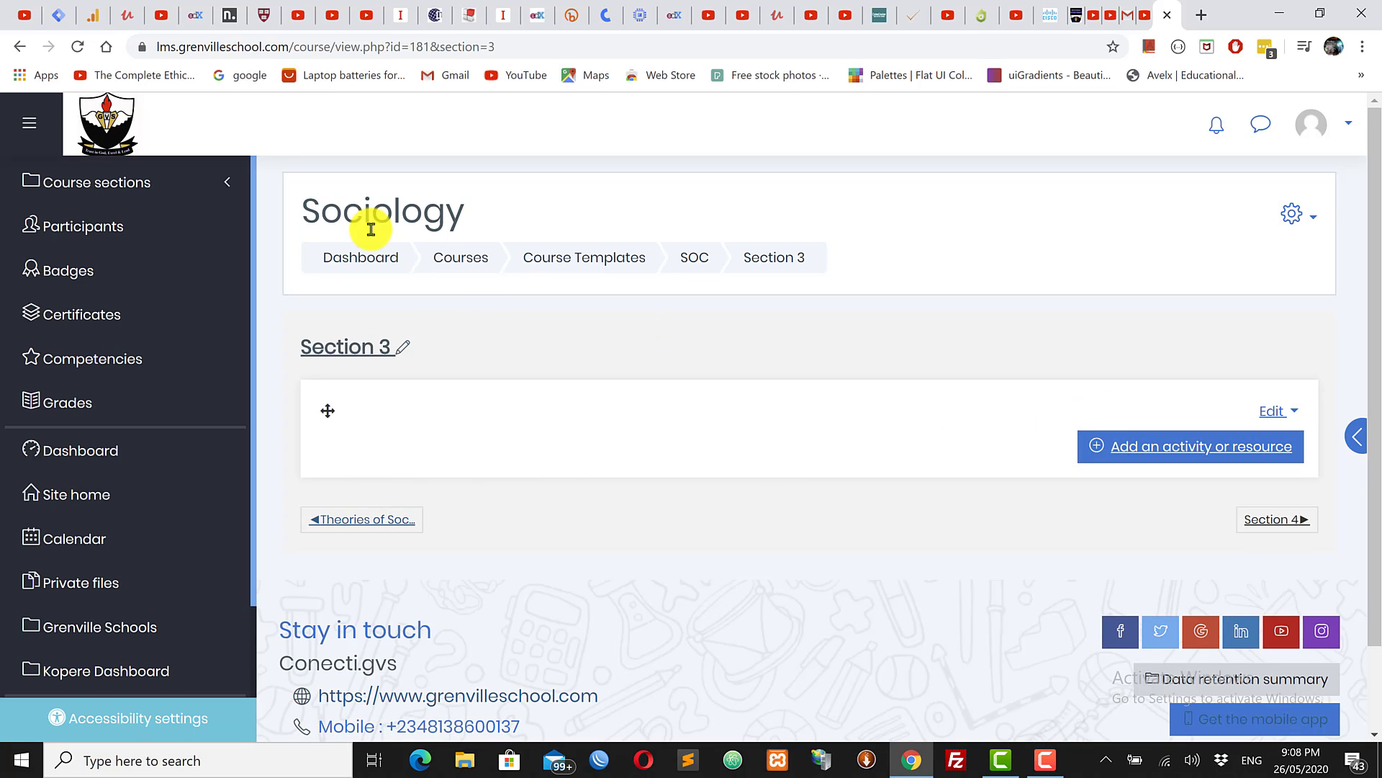
Step: Add a Quiz activity to Section 3 from the activity chooser
click(1195, 456)
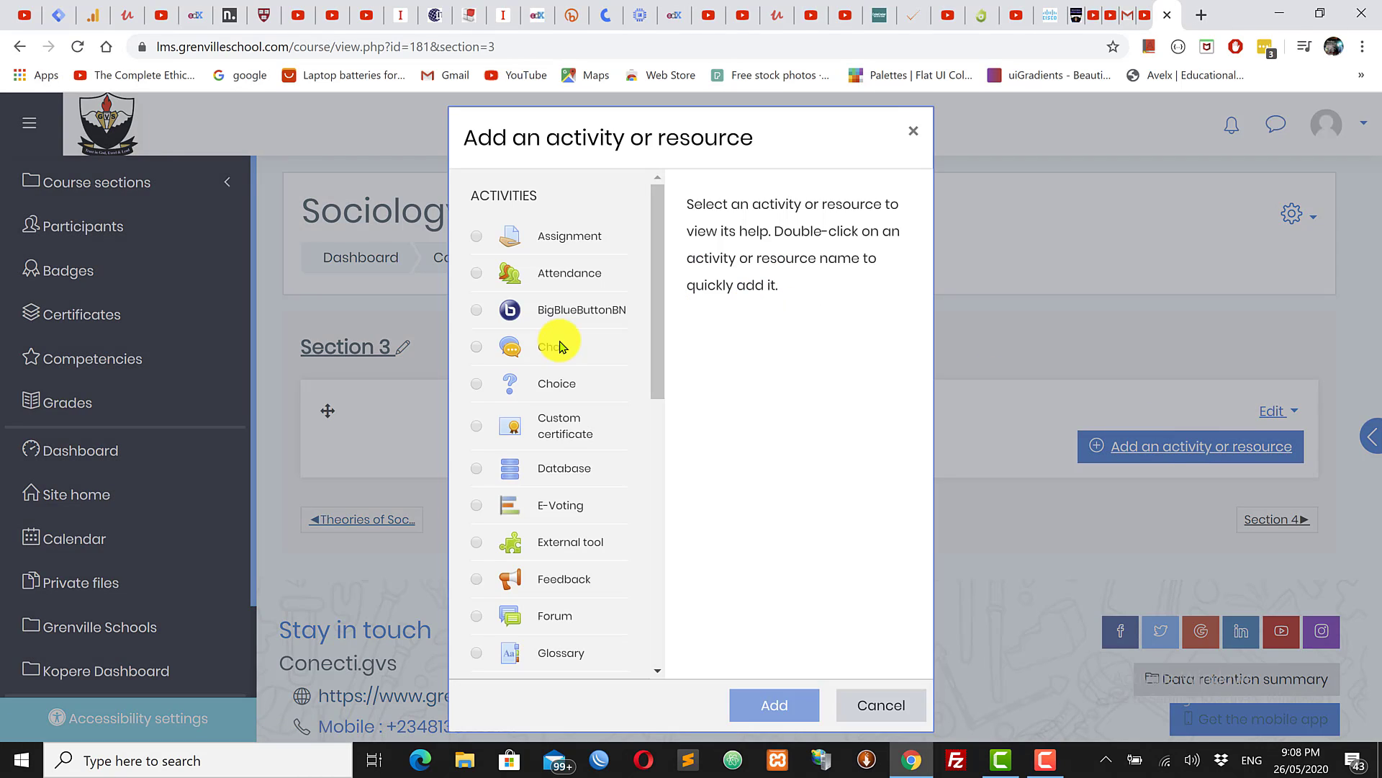
drag(654, 287, 484, 494)
click(478, 494)
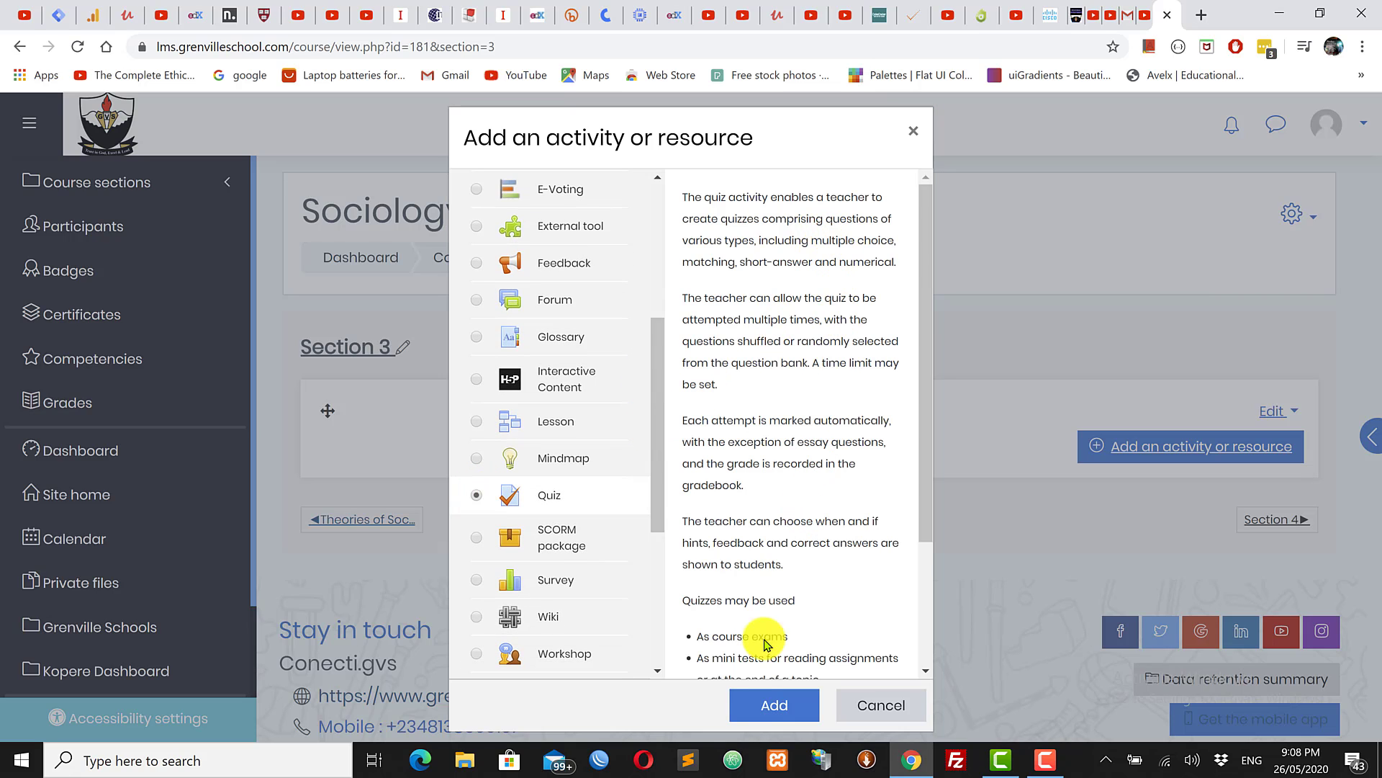
click(768, 711)
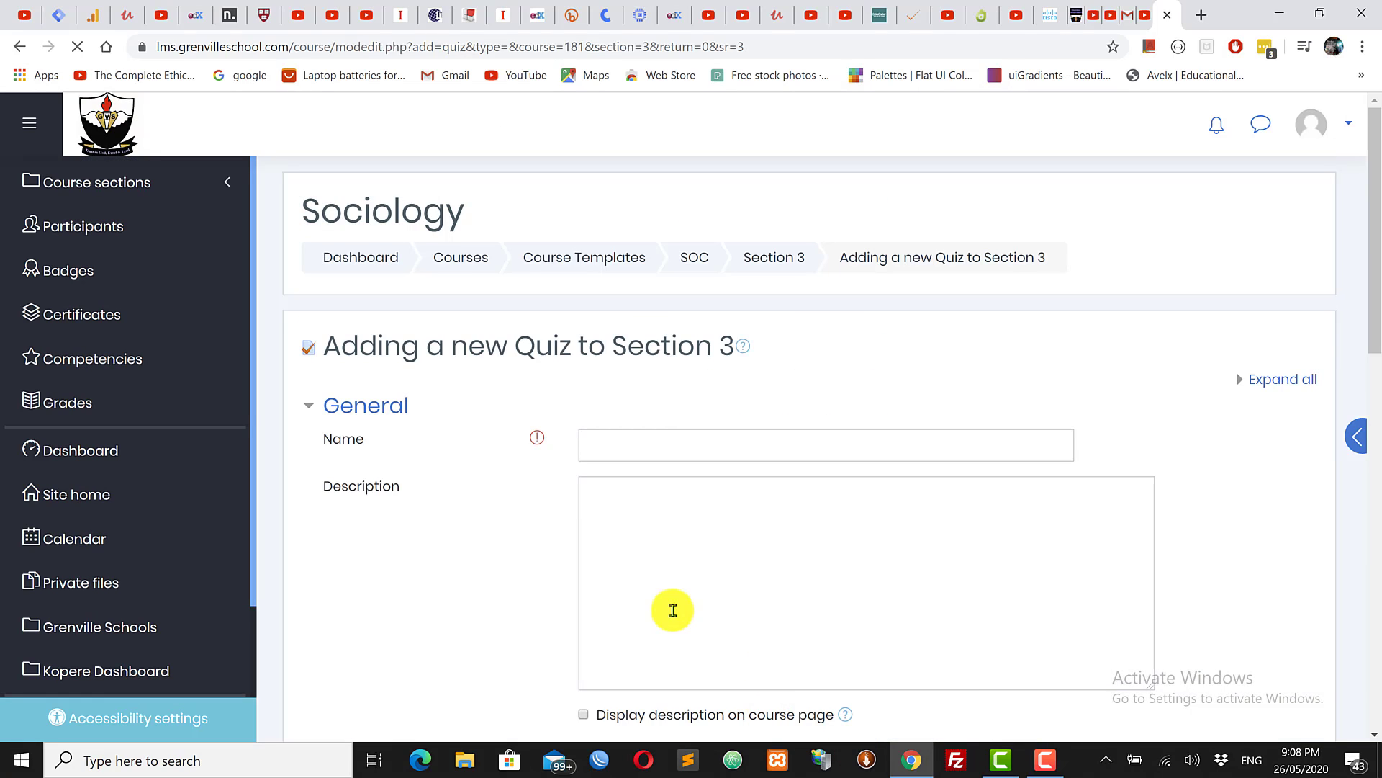
Step: Enter 'Mid-term Exam' as the new quiz's name
scroll(1375, 290, down, 2)
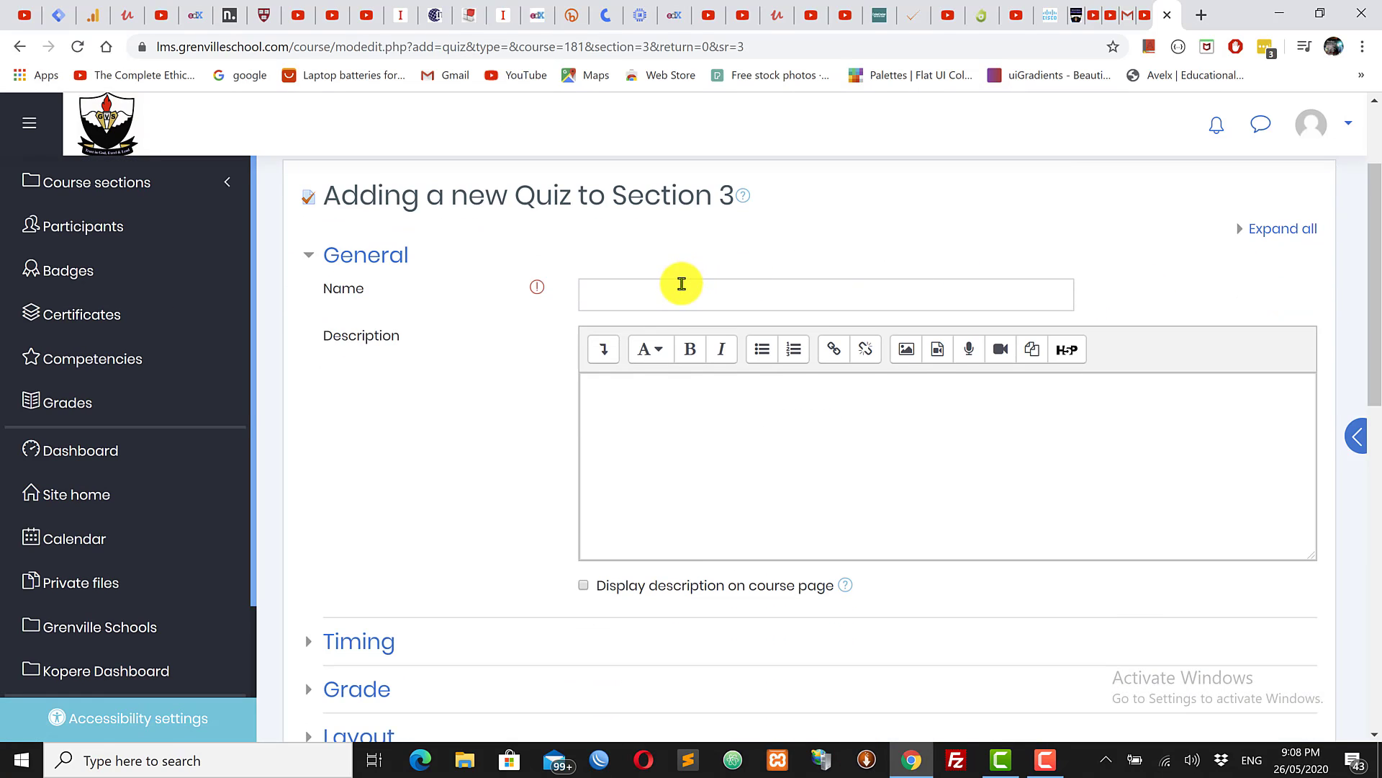
click(679, 297)
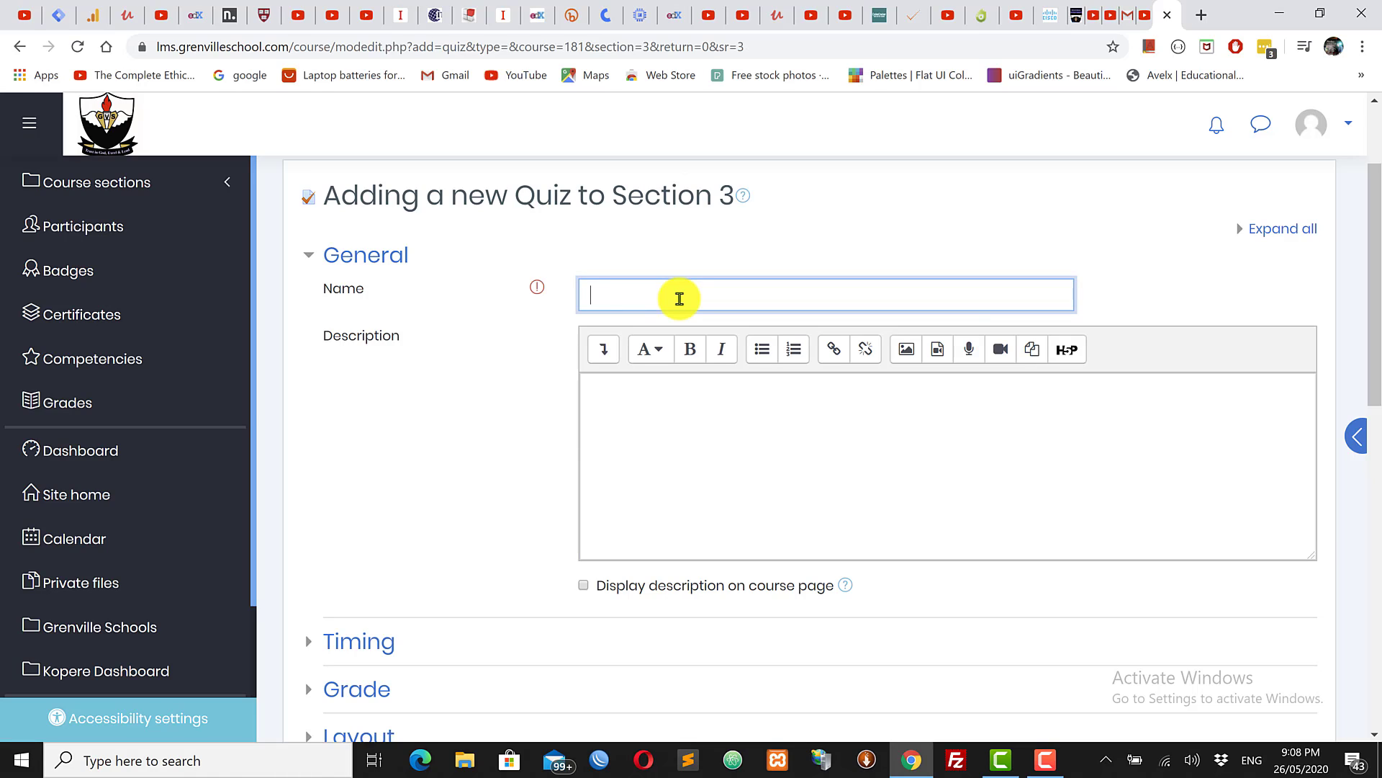
text(Mid-term Exam)
click(656, 404)
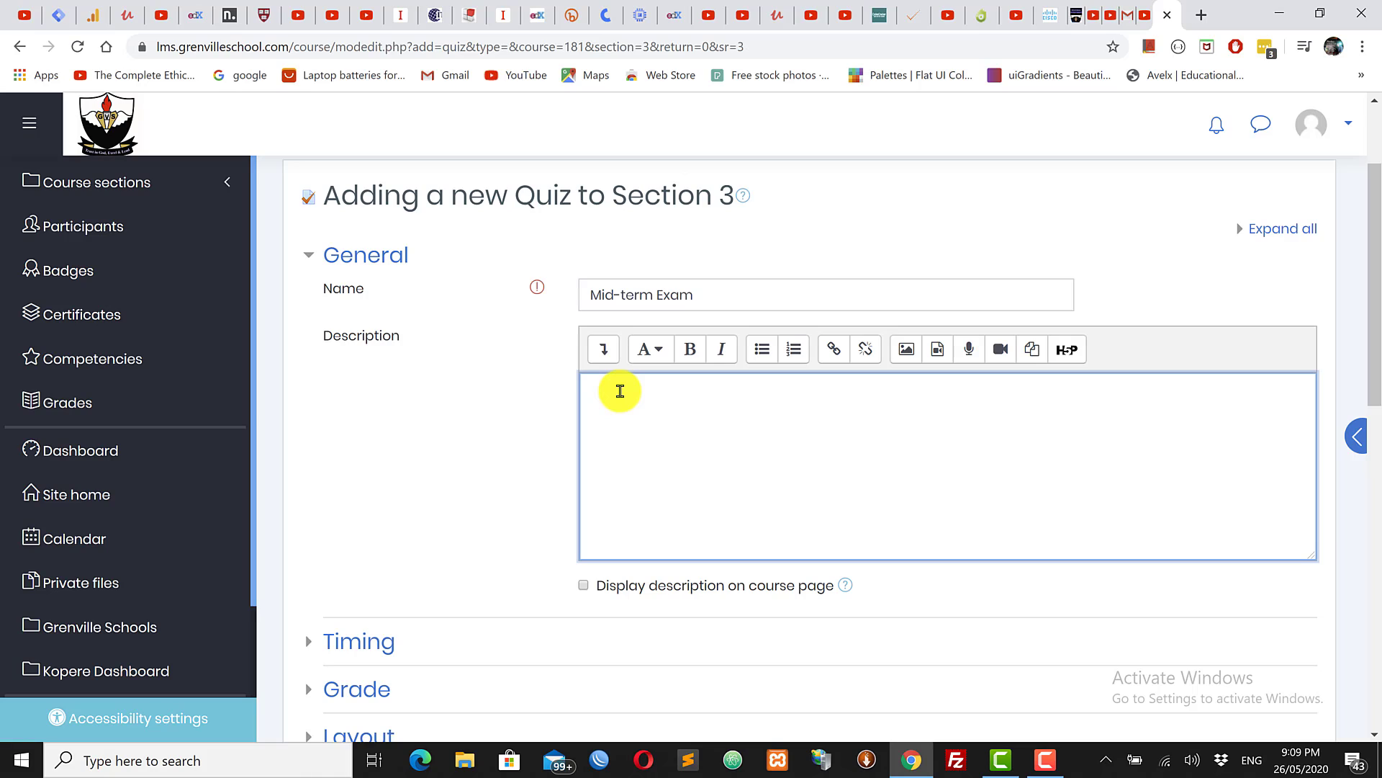
Step: Write the WEEK deadline sentence ending 11:55 p.m, with '(or 23:55 p.m)' on a new line
text(The MID-TERM Exam is to b)
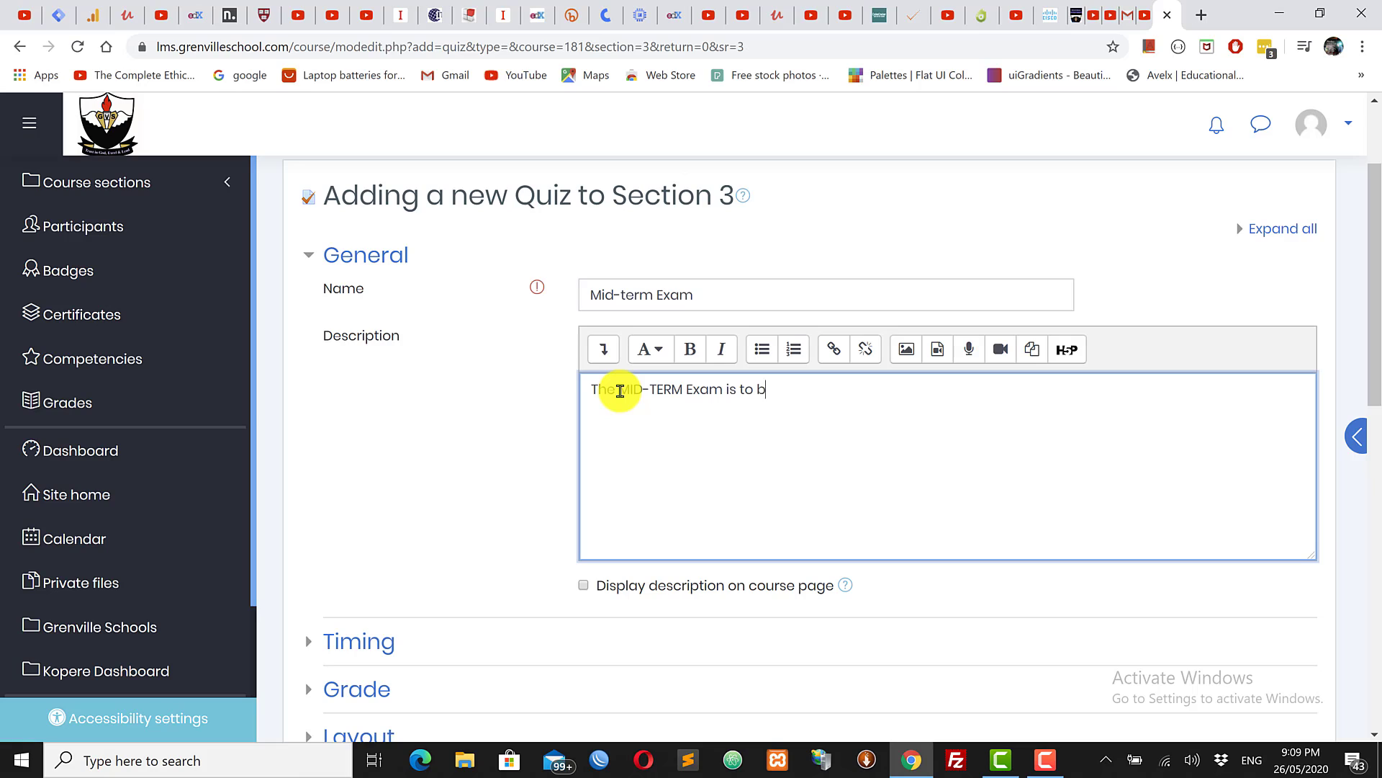
text(e completed during )
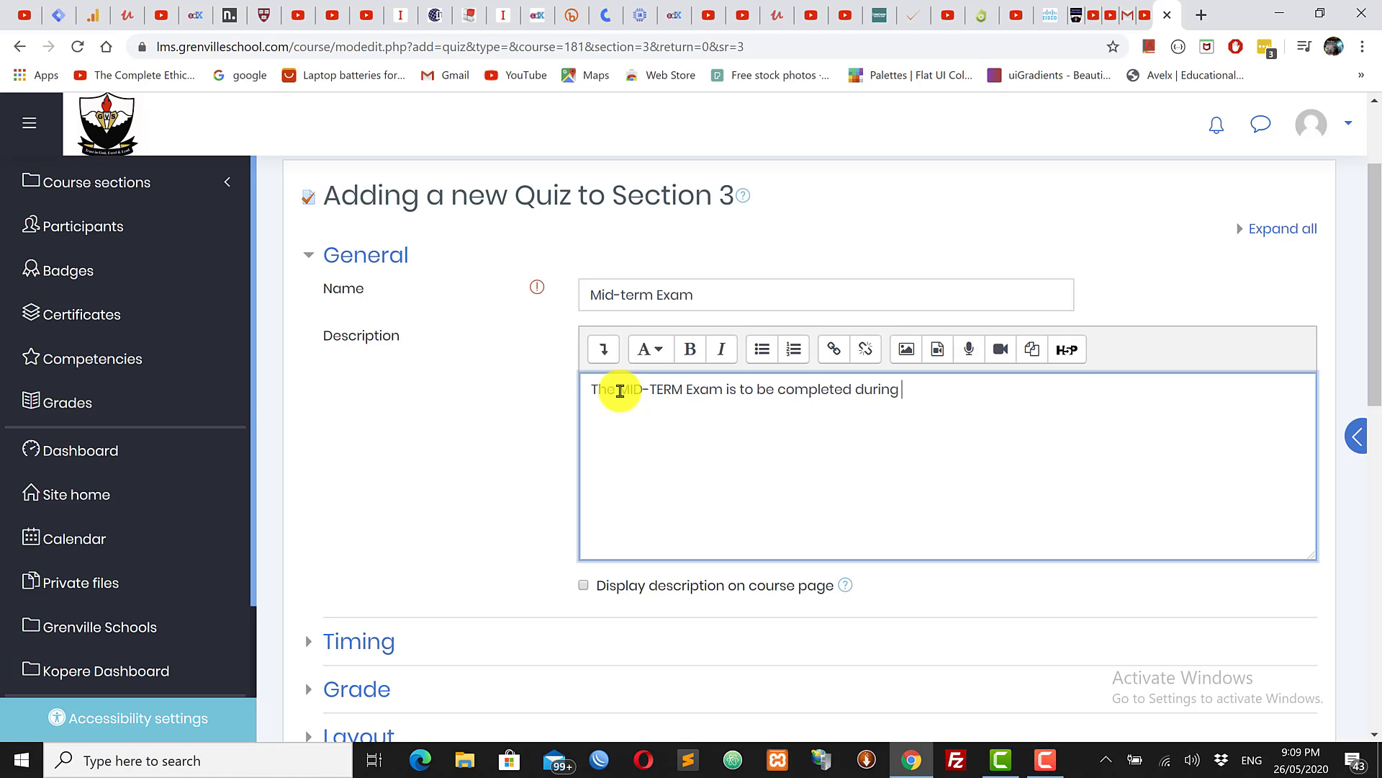
text(WEEK)
text(.)
text( any)
text( time)
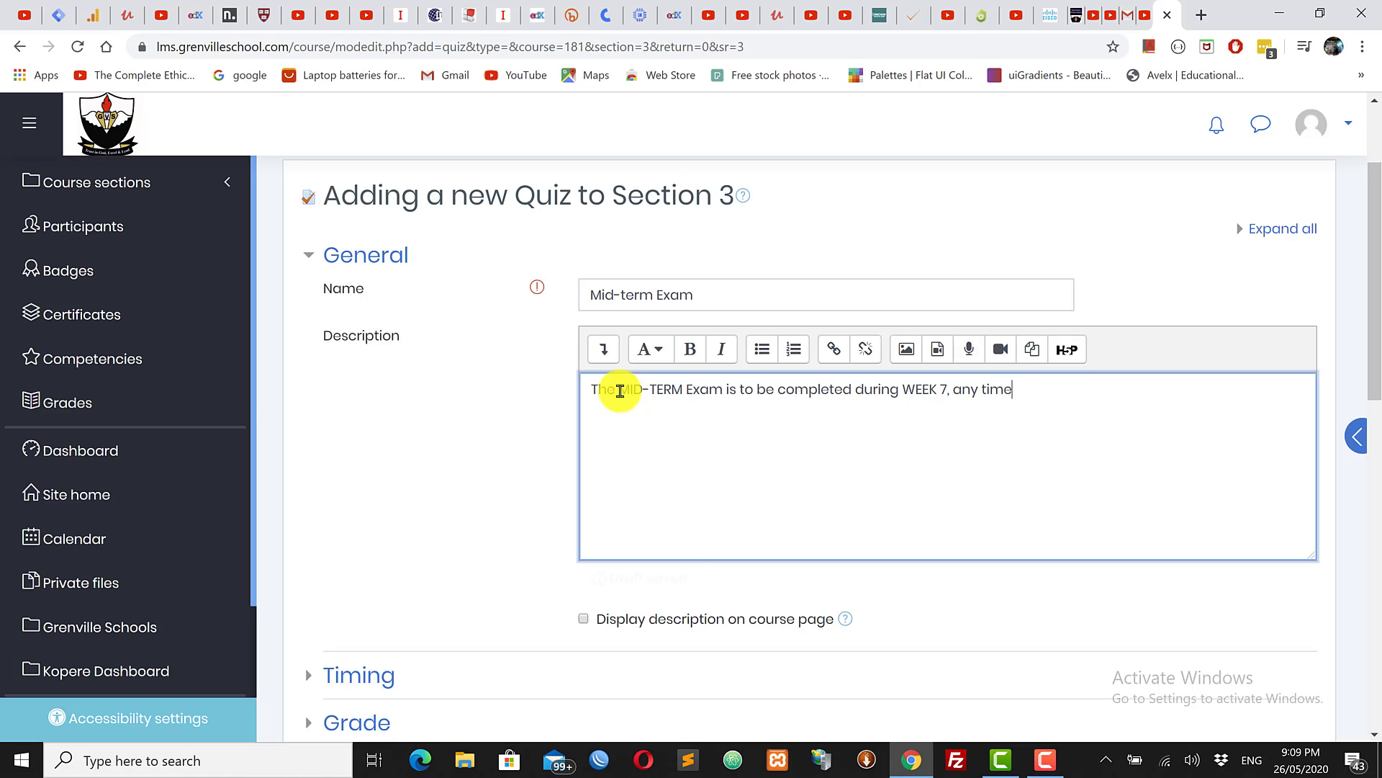
text( before)
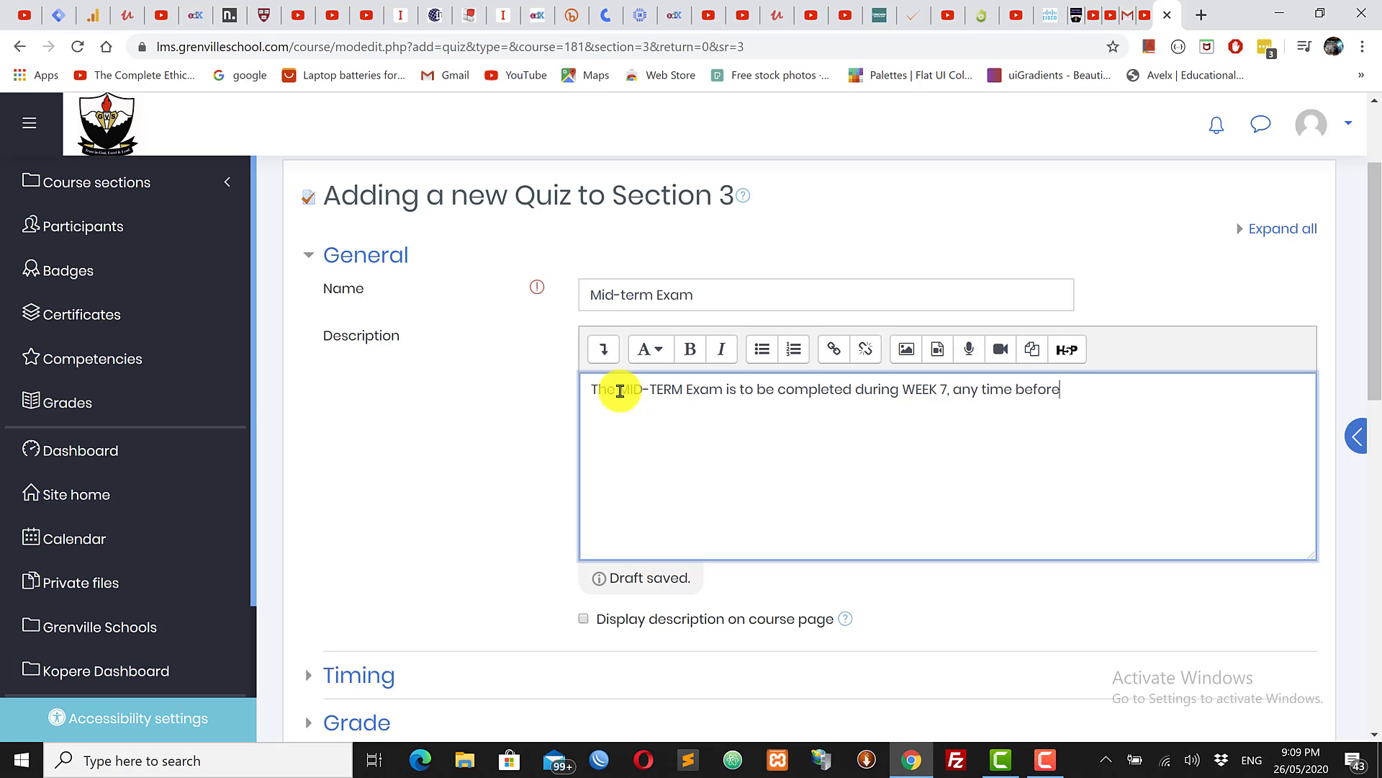
text( the last day)
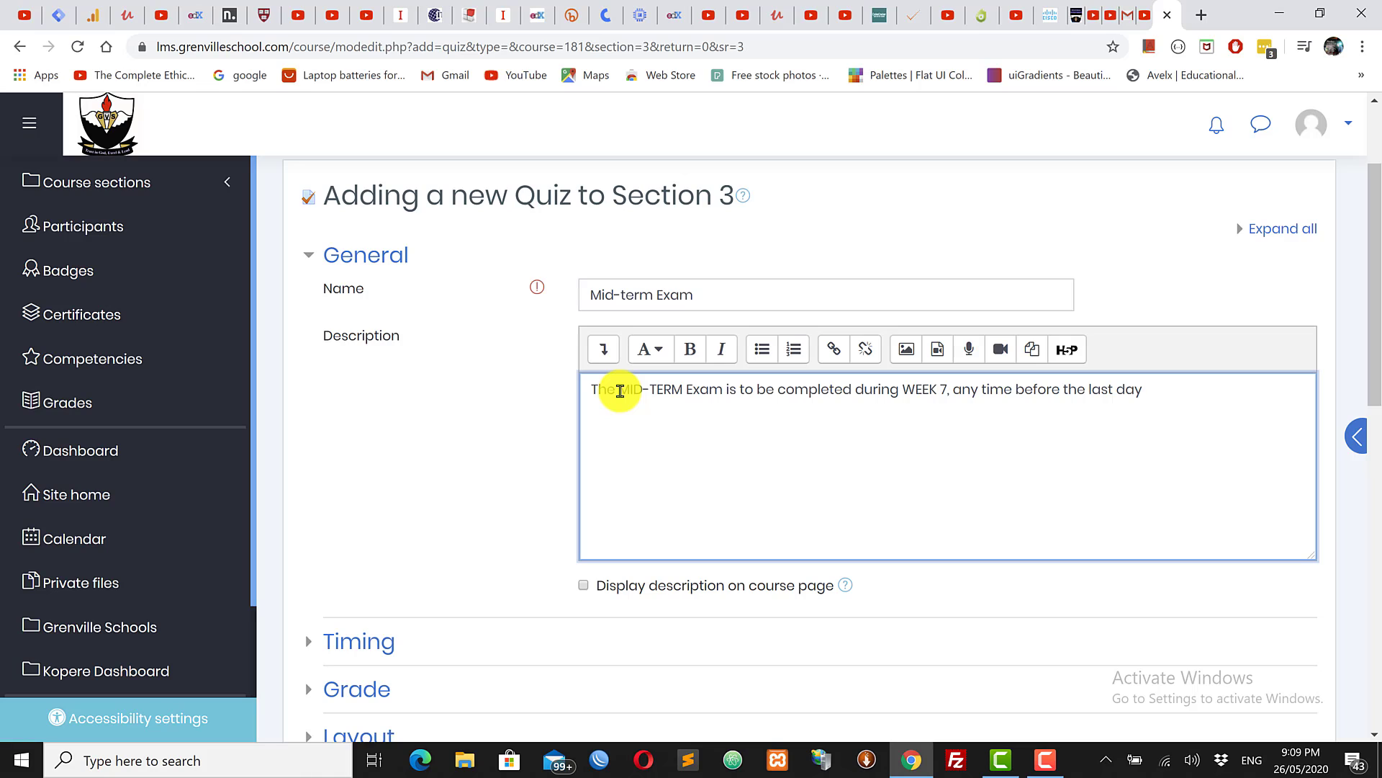
text( of the week at 11:55 p.m)
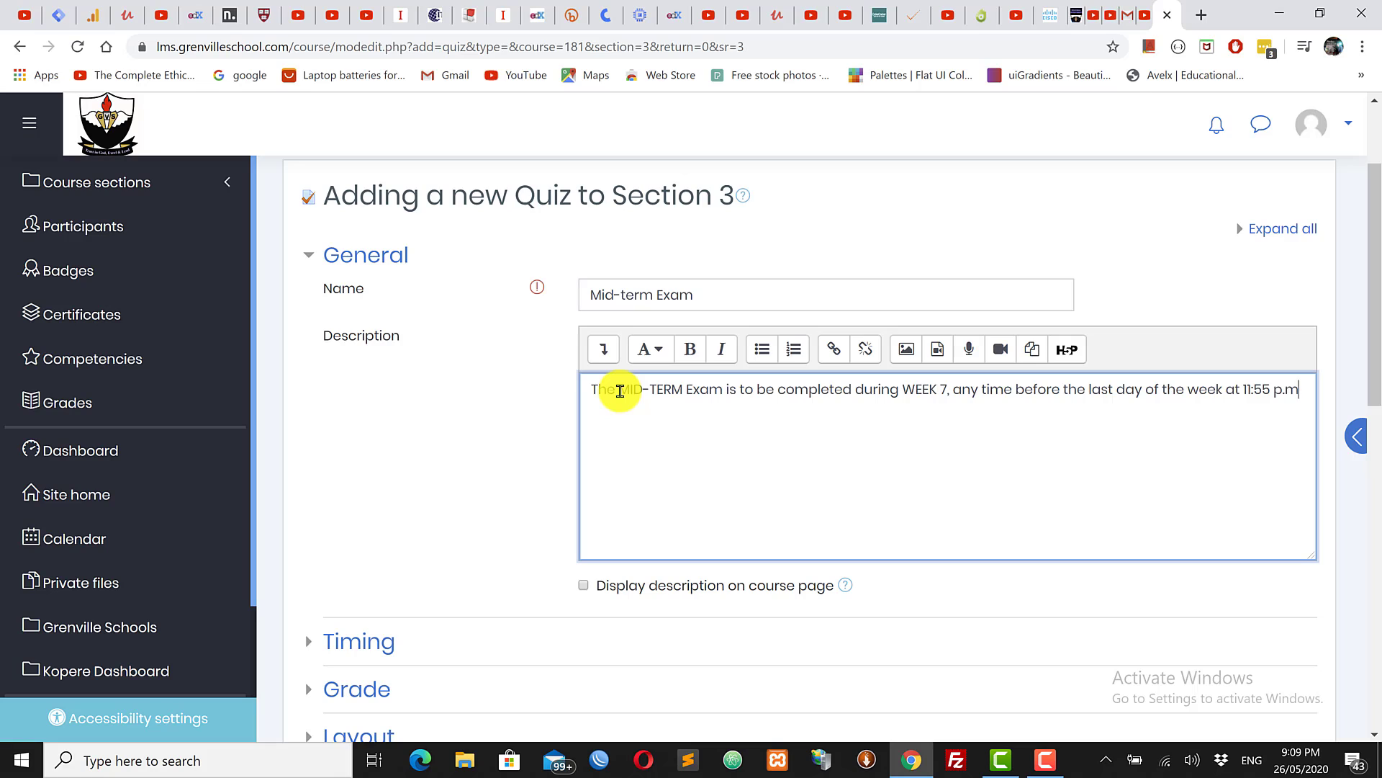
key(Return)
text((or 23:55 p.m))
Step: Add description paragraphs on the 2-hour open book test and the single allowed attempt
key(Return)
text(Mid-term is a 2 hour)
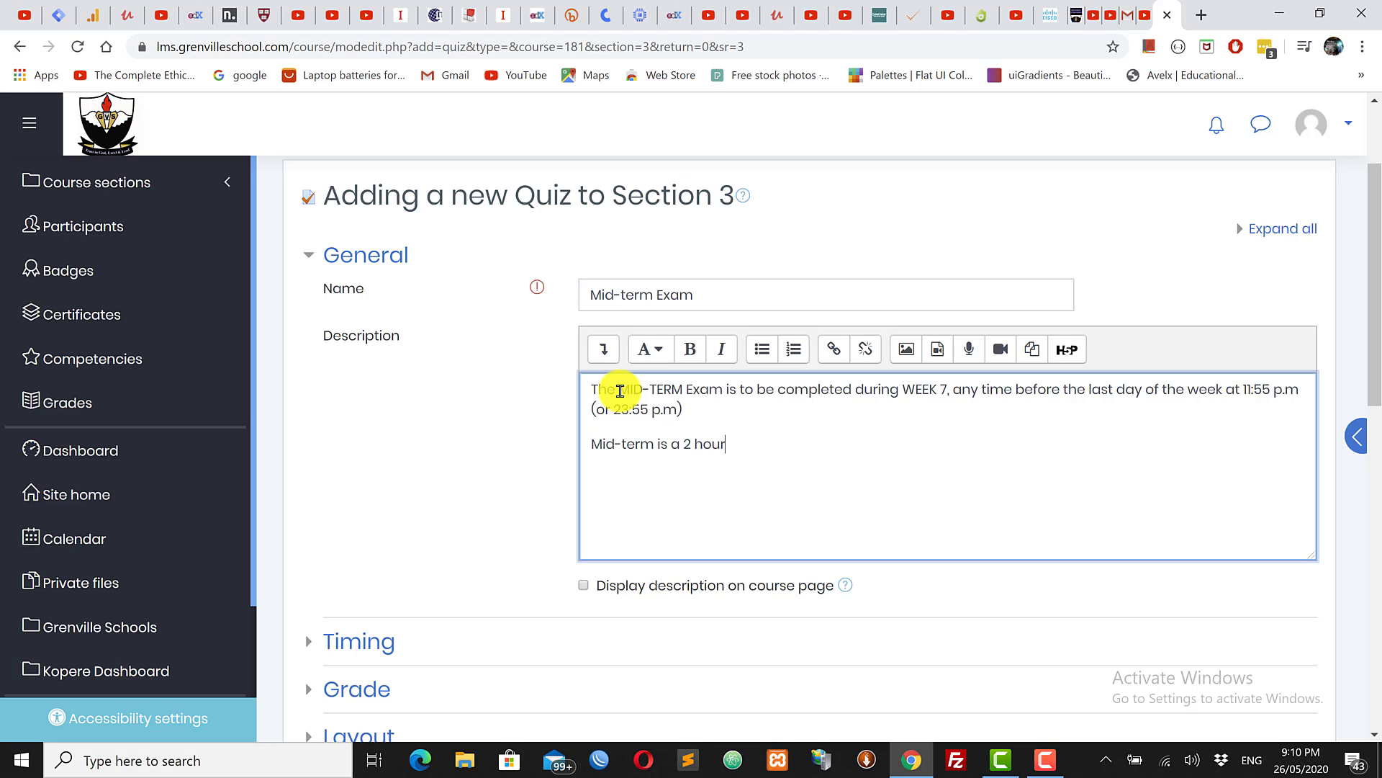
text( , open book test, so allow)
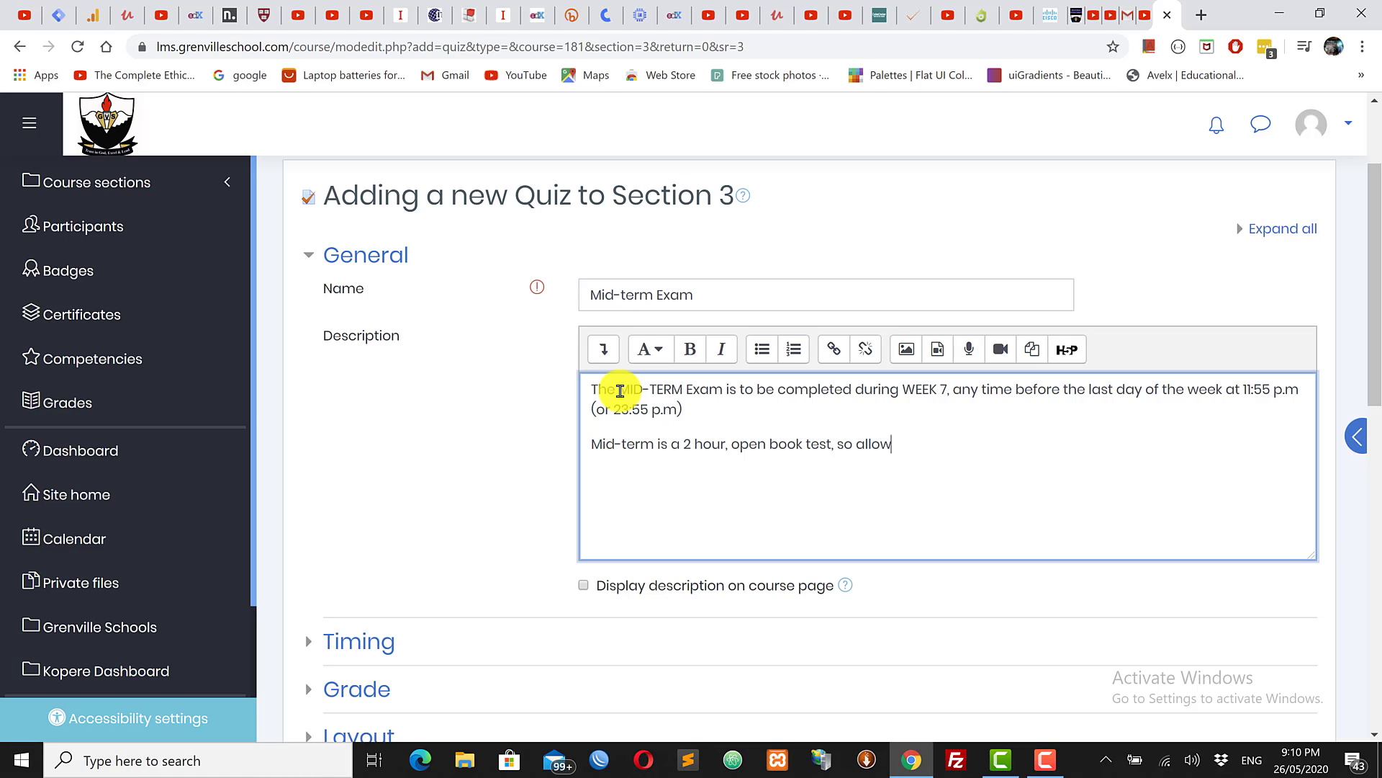
text( yourself 2 hours of undistur)
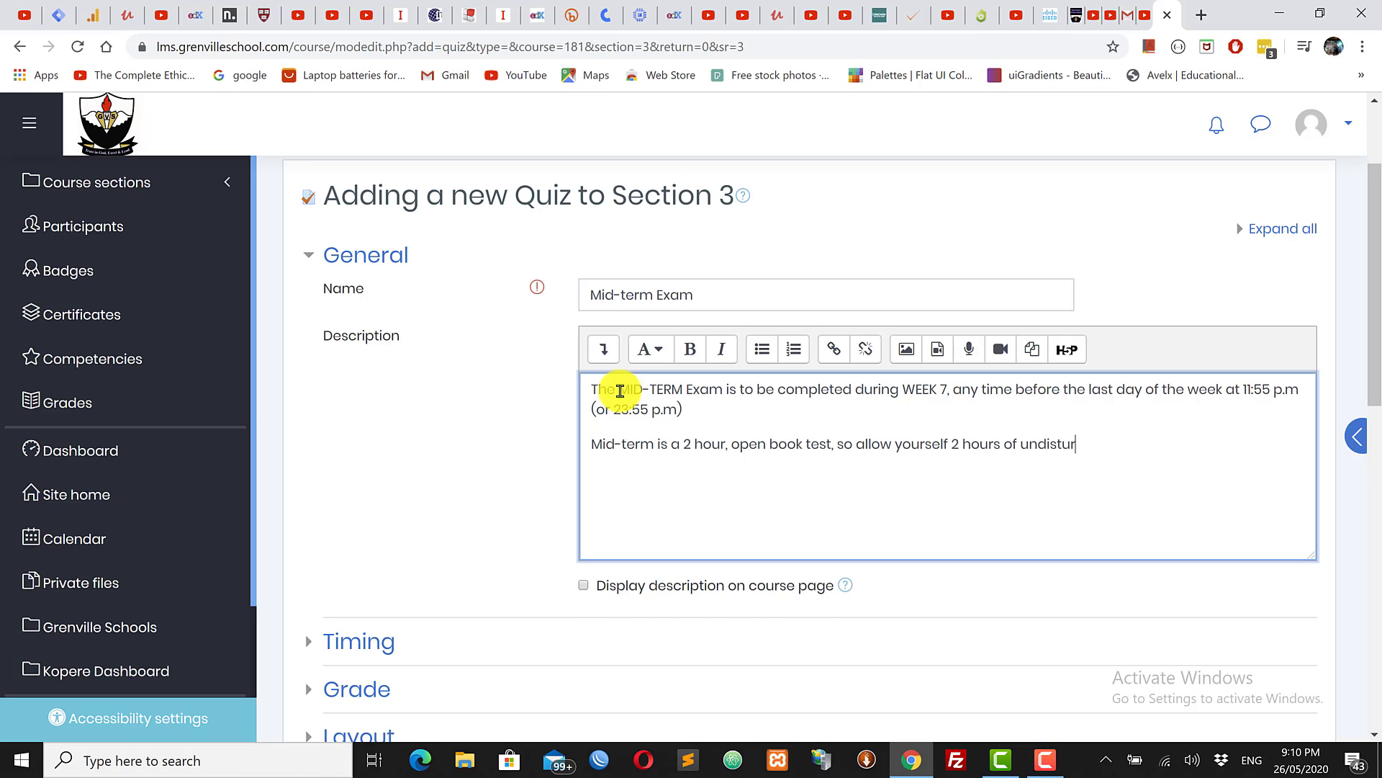
text(bed ti)
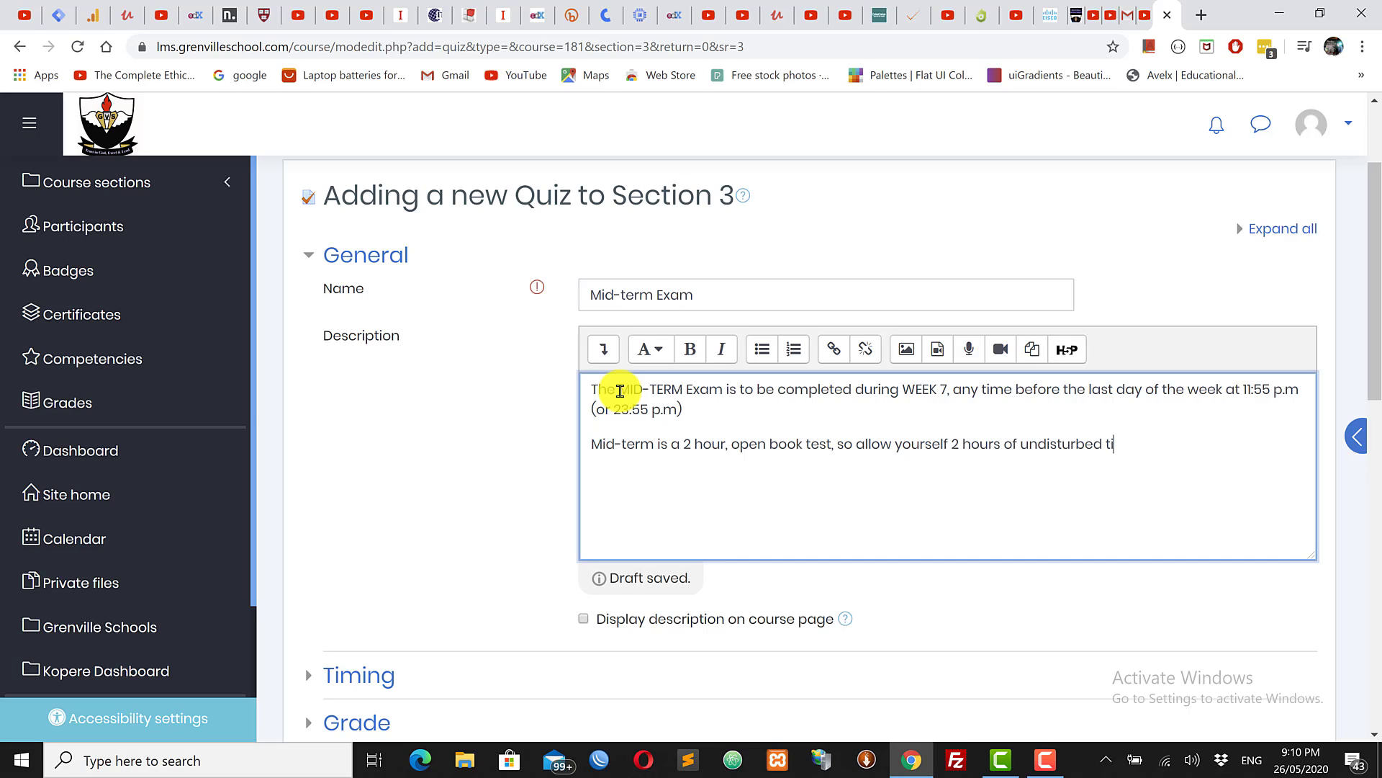
text(me to complt)
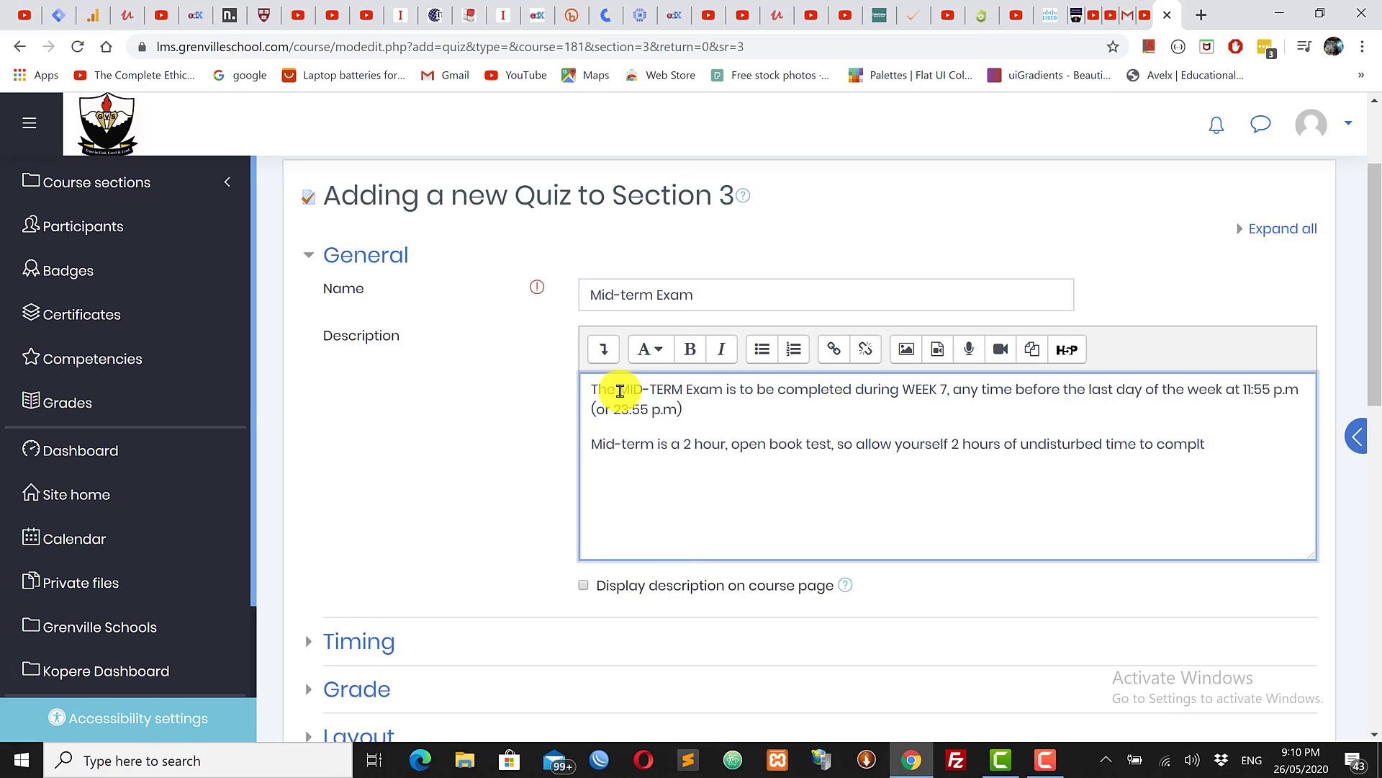
key(BackSpace)
key(BackSpace)
text(lete this test.)
key(Return)
text(Only 1 attempt)
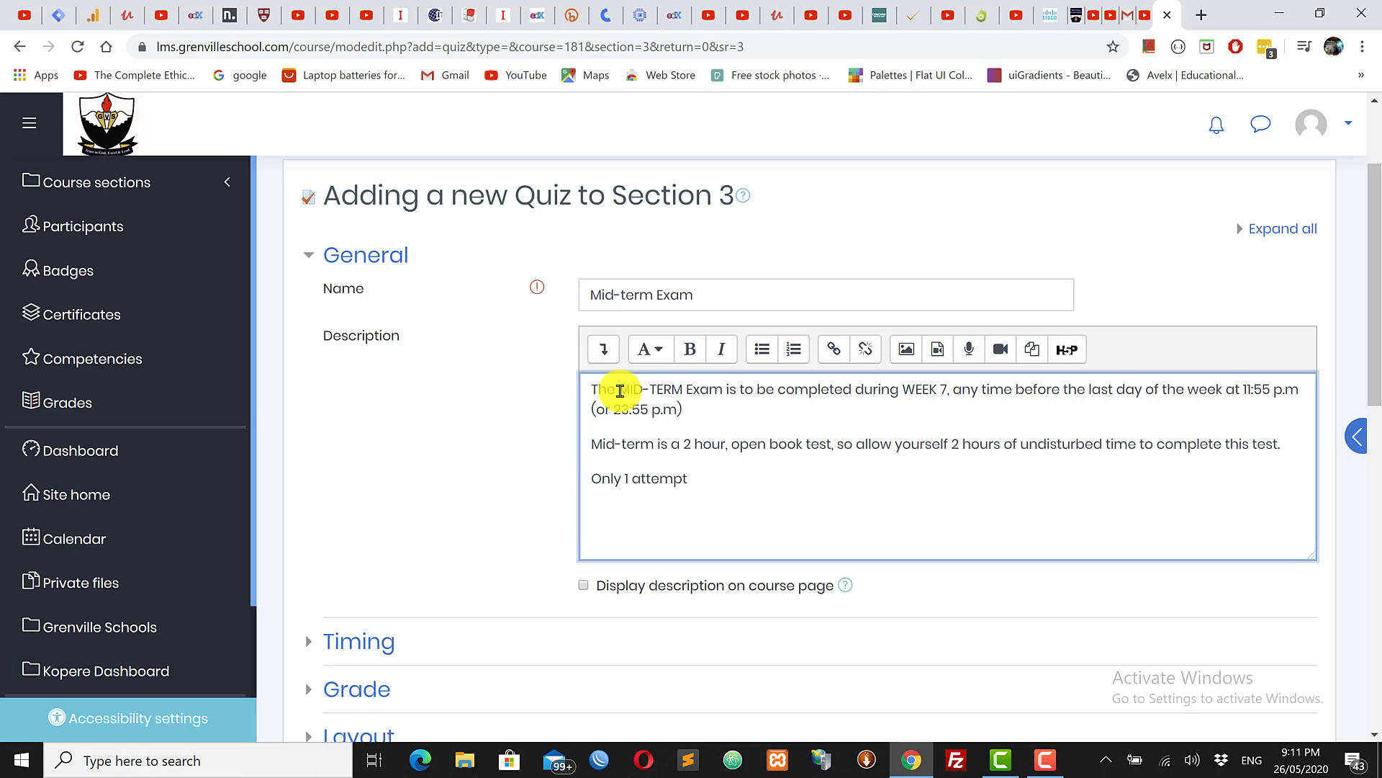
text( at this mid-term Test is)
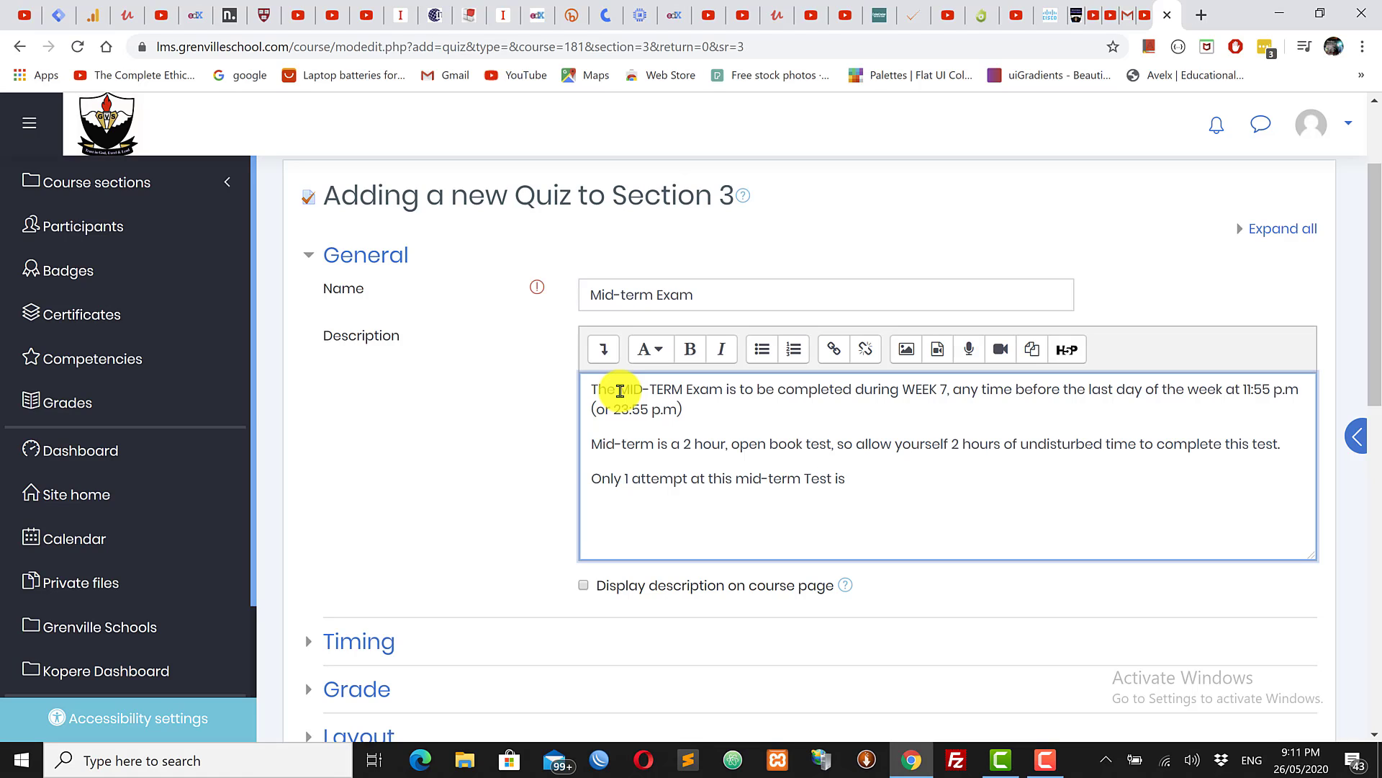
text( allowed so do not open u)
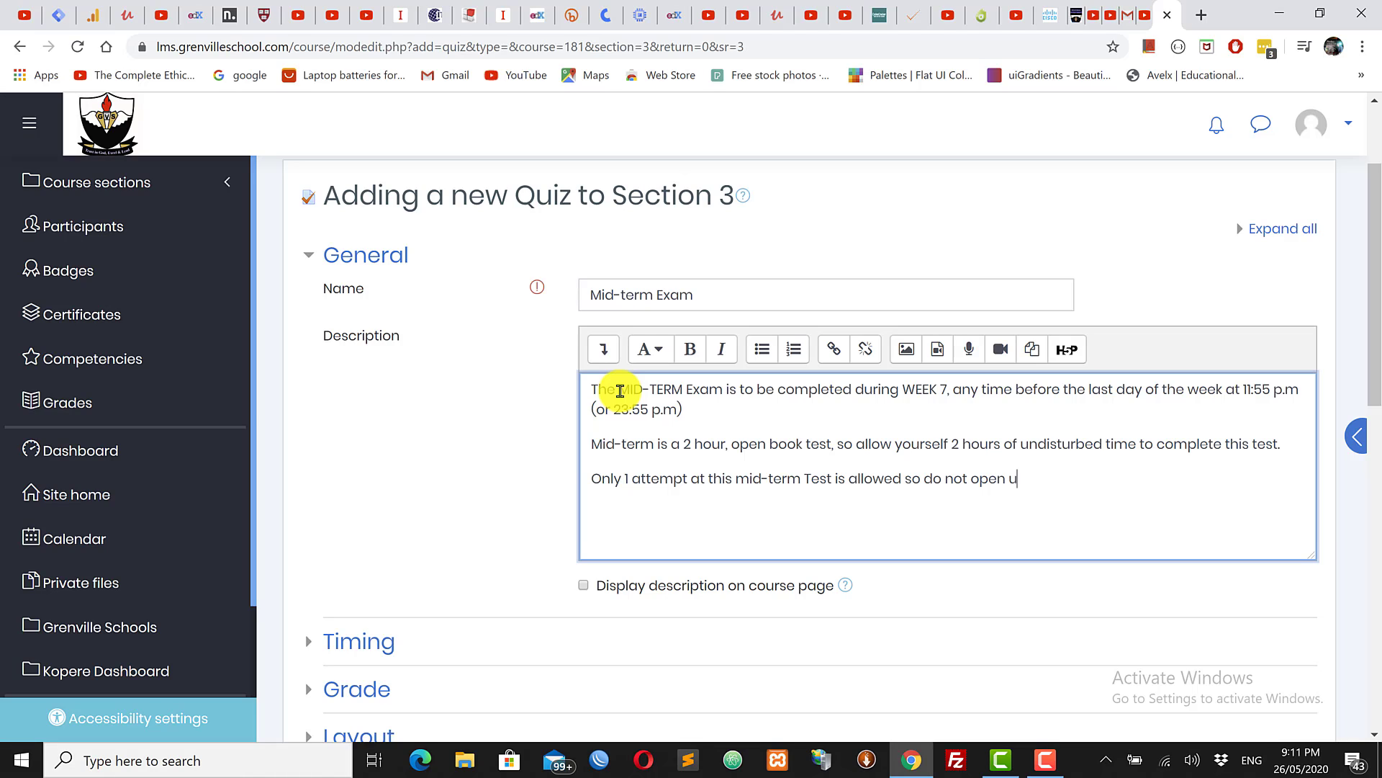
text(ntil you are ready to take)
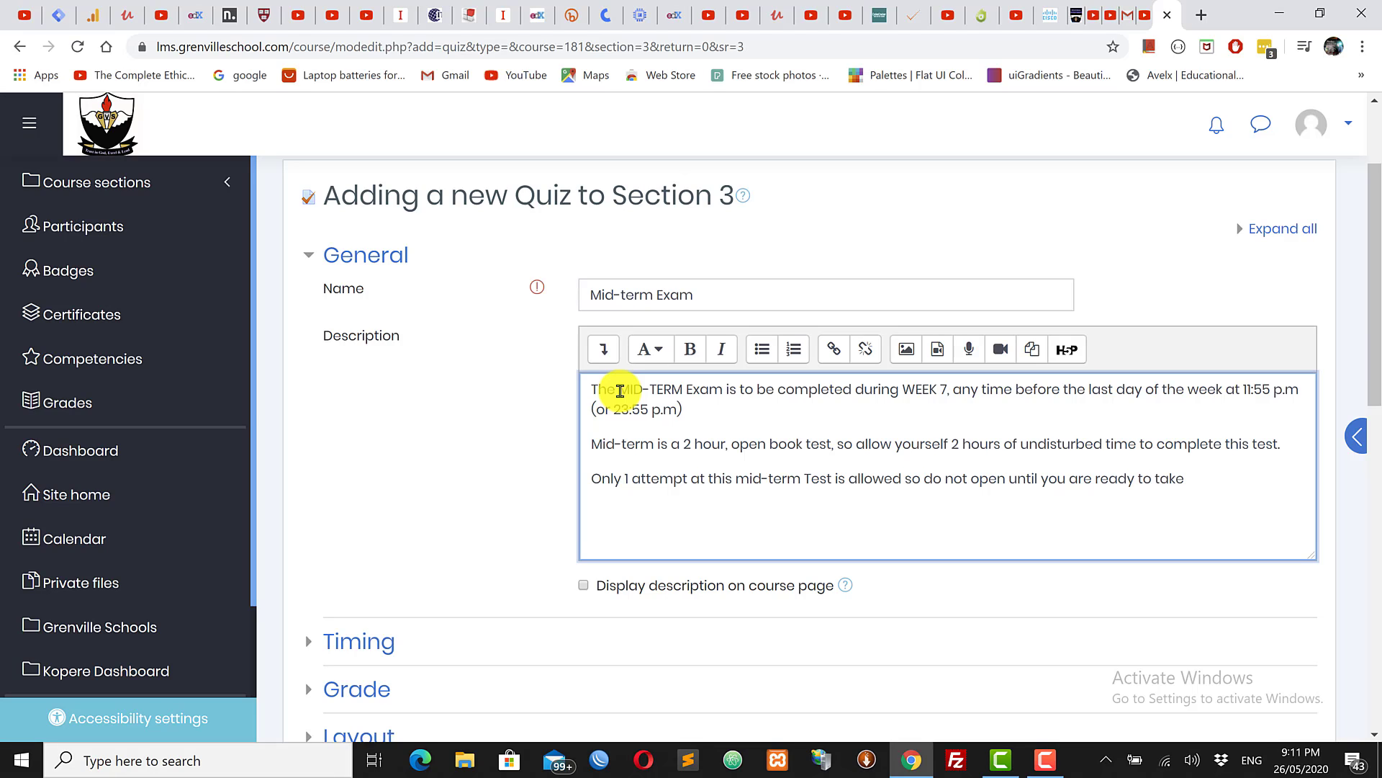
text( the test.)
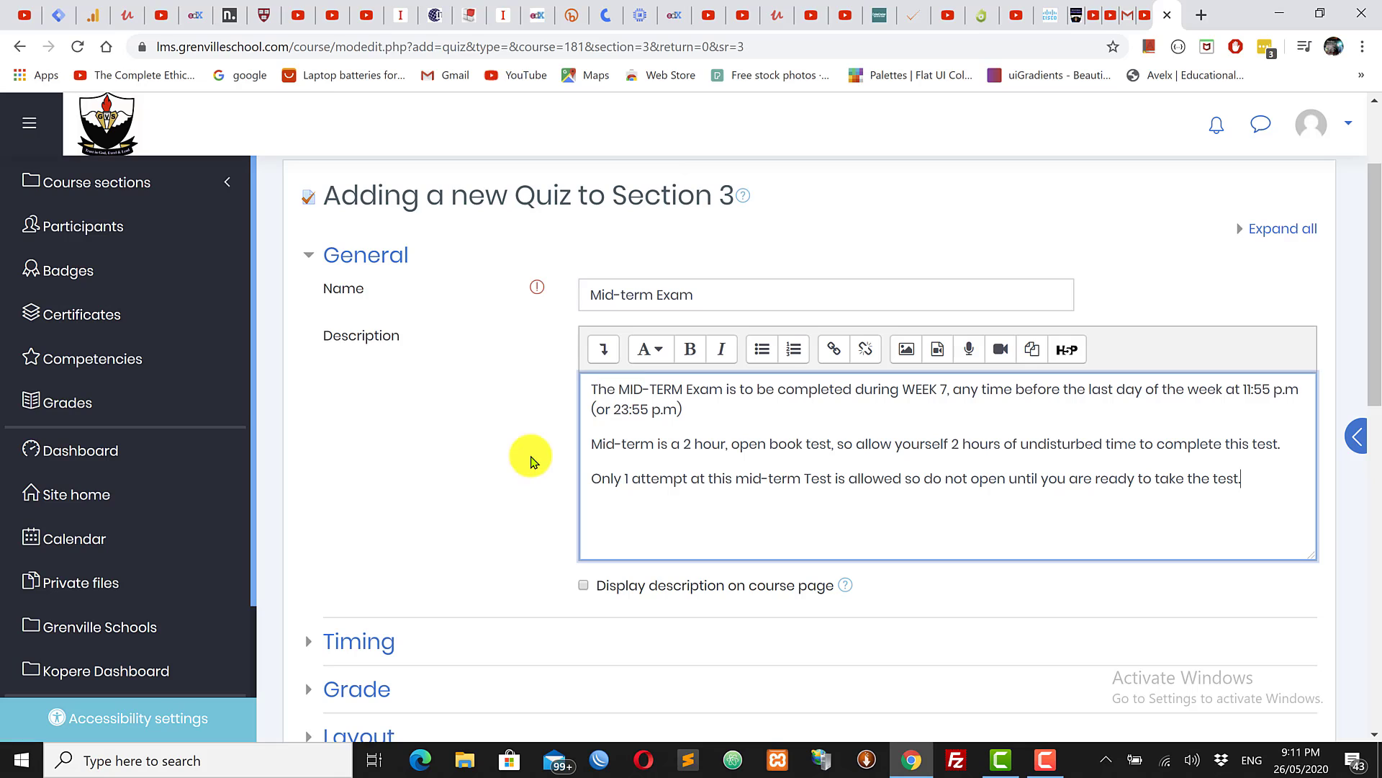
Step: Make the single-attempt paragraph bold and start a new line below it
drag(591, 478, 1267, 478)
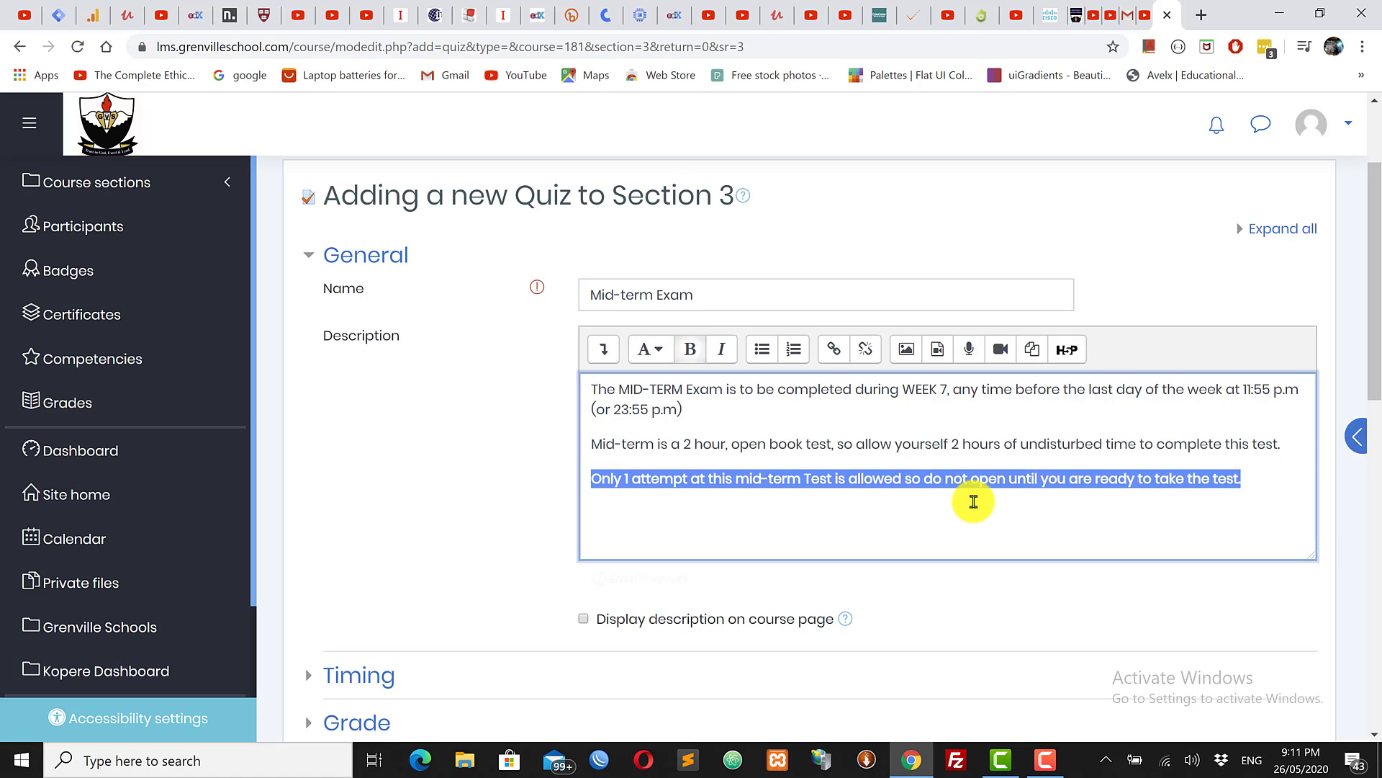
click(972, 496)
click(1252, 484)
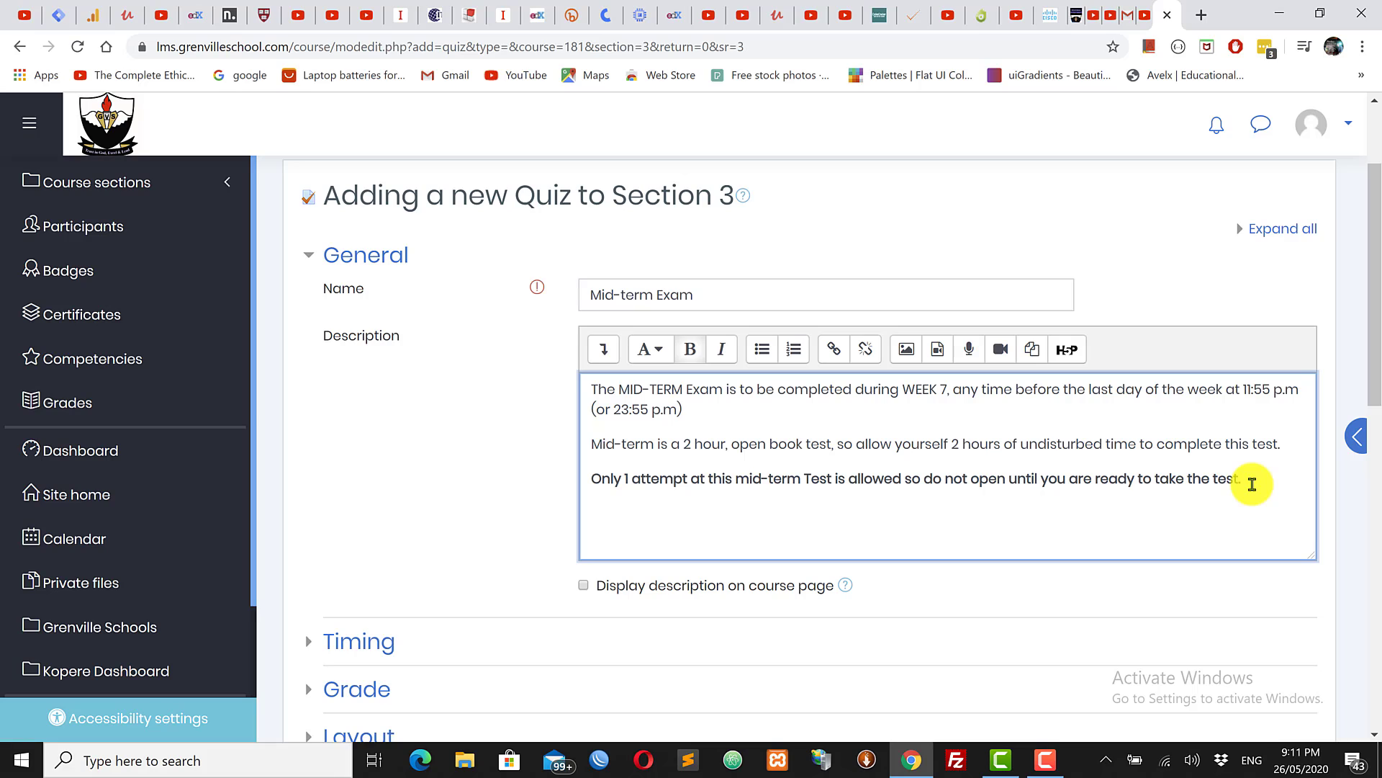
key(Return)
Step: Add an unbolded line asking students to read the Announcement area message about testing
text(Also)
key(BackSpace)
key(BackSpace)
key(BackSpace)
key(BackSpace)
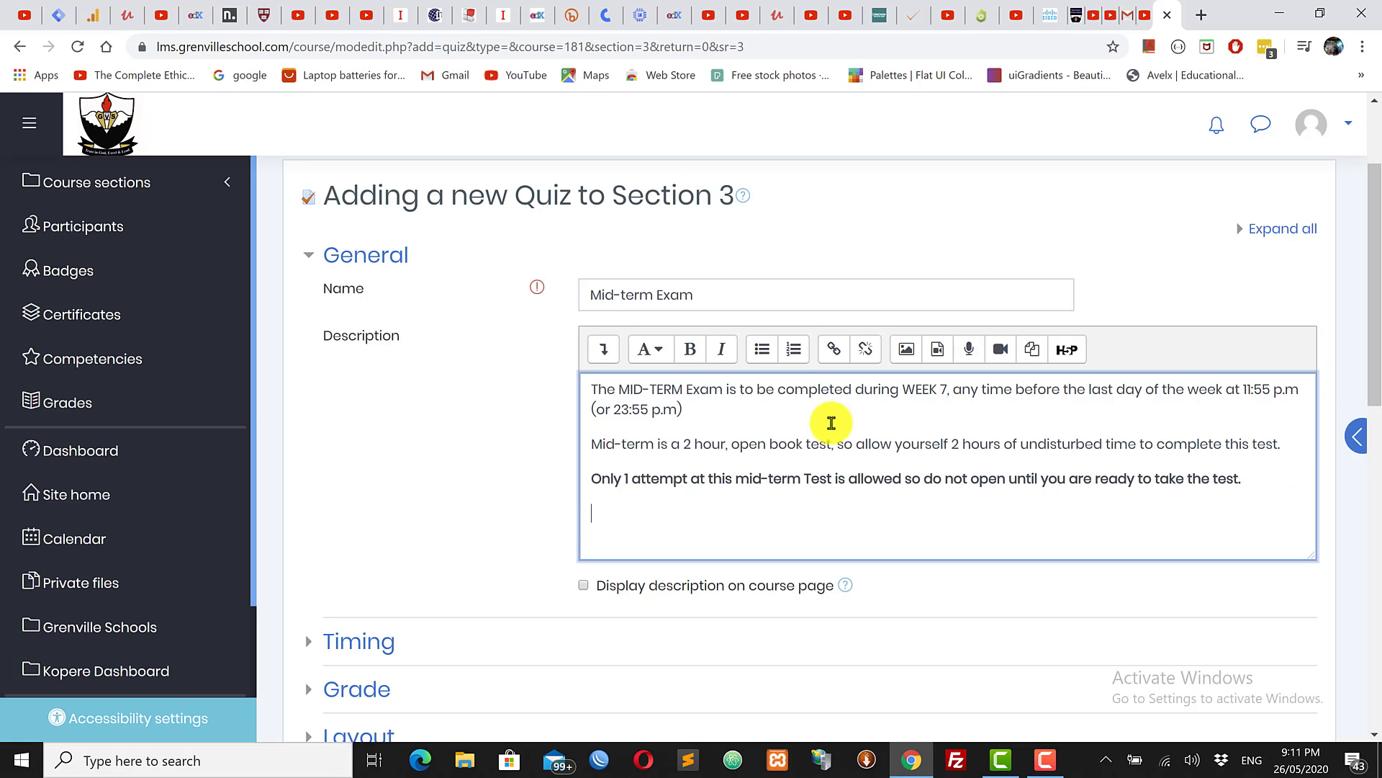
click(689, 351)
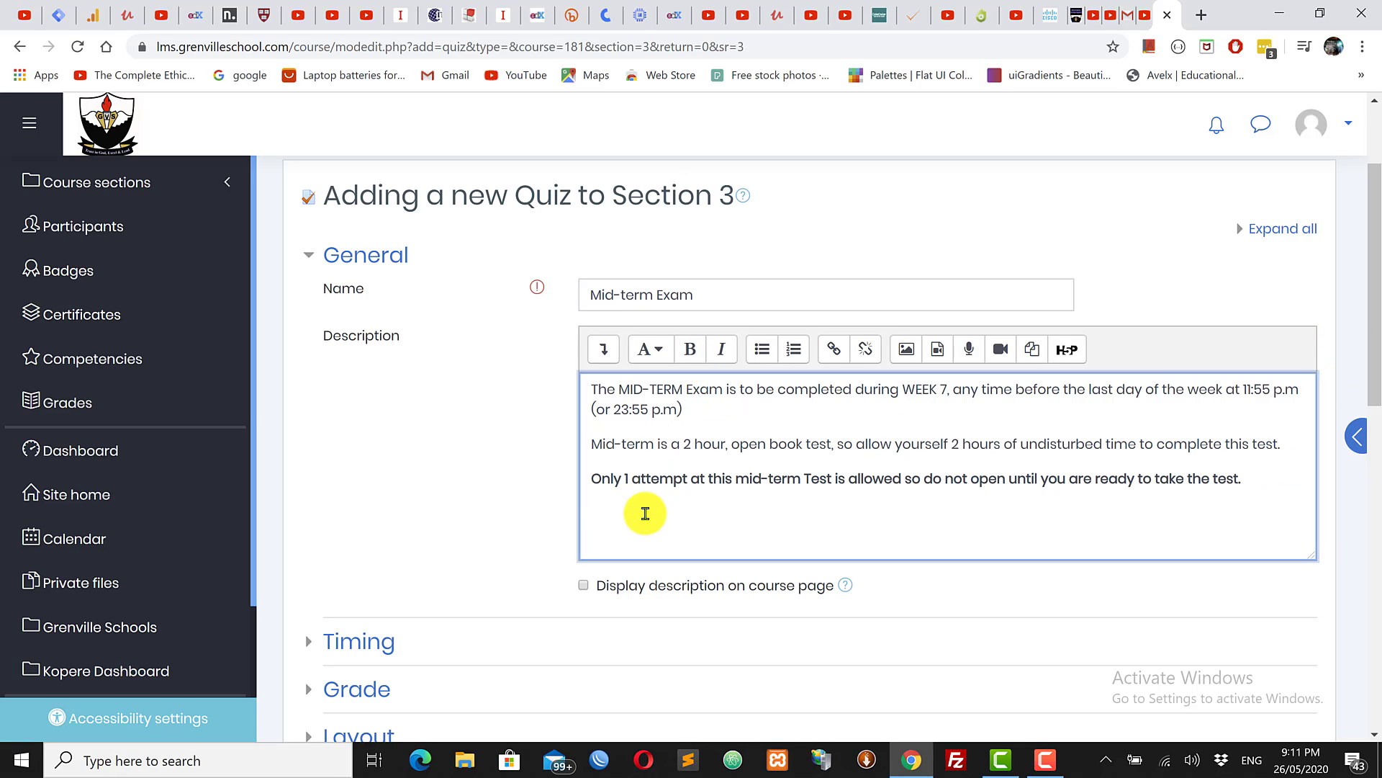
text(A)
key(BackSpace)
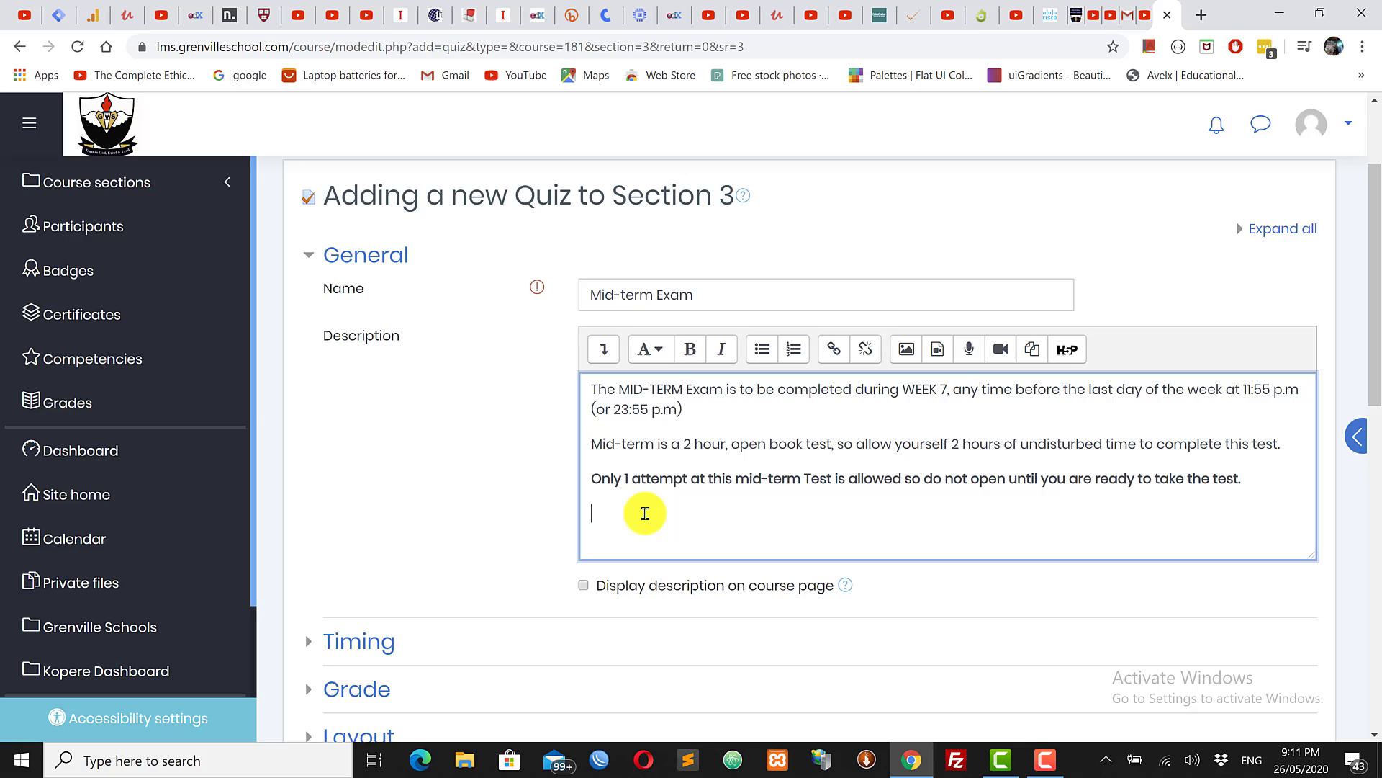
click(691, 351)
text(A)
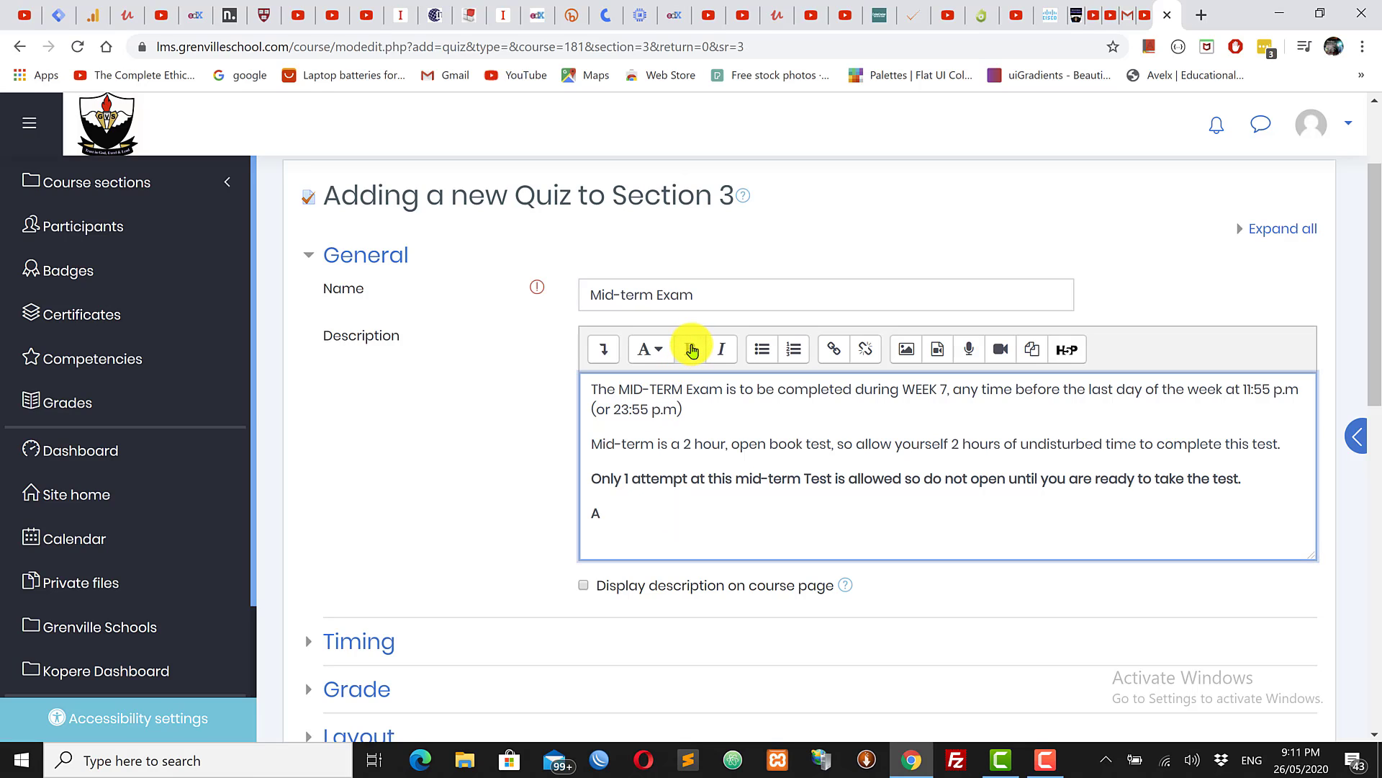
text(lso)
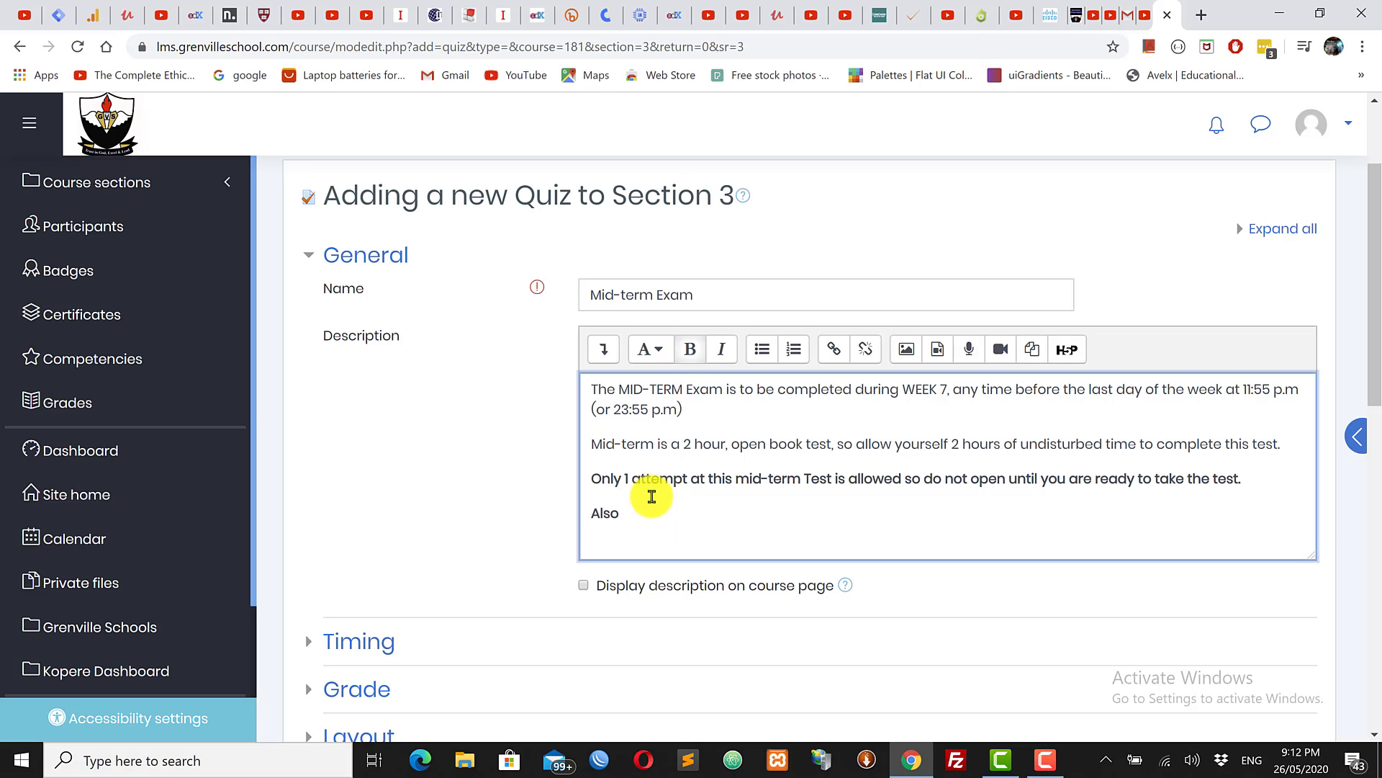
drag(635, 518, 572, 519)
click(627, 501)
double_click(598, 513)
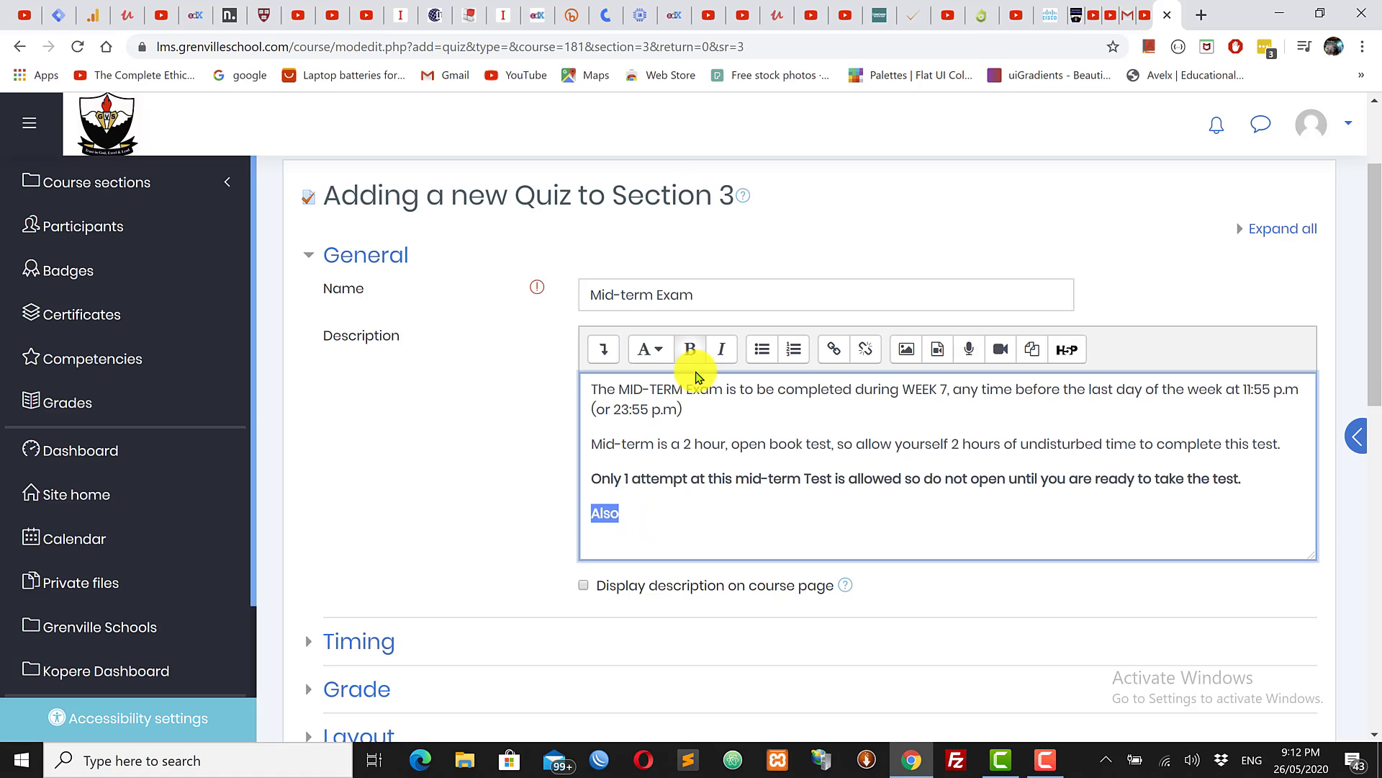
click(691, 353)
click(640, 515)
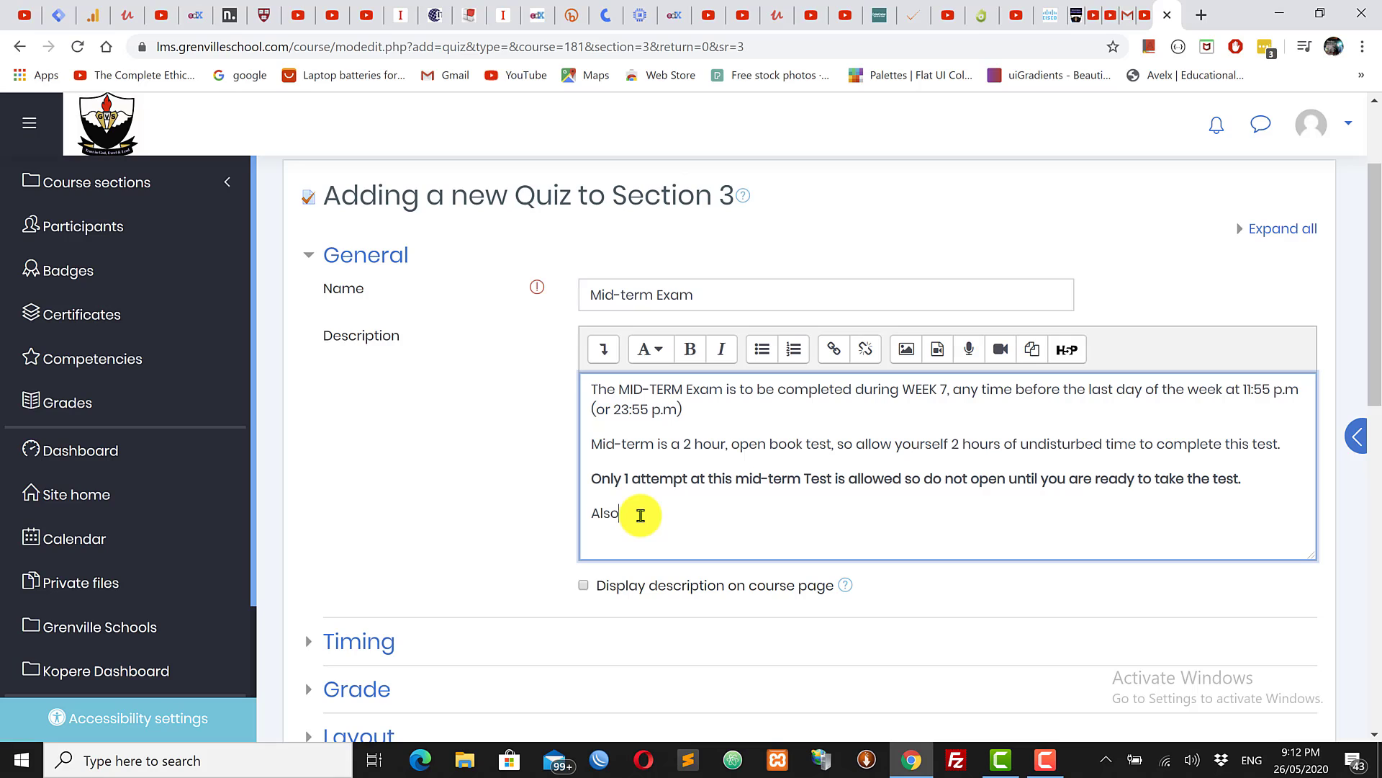
text(ensure you read the message)
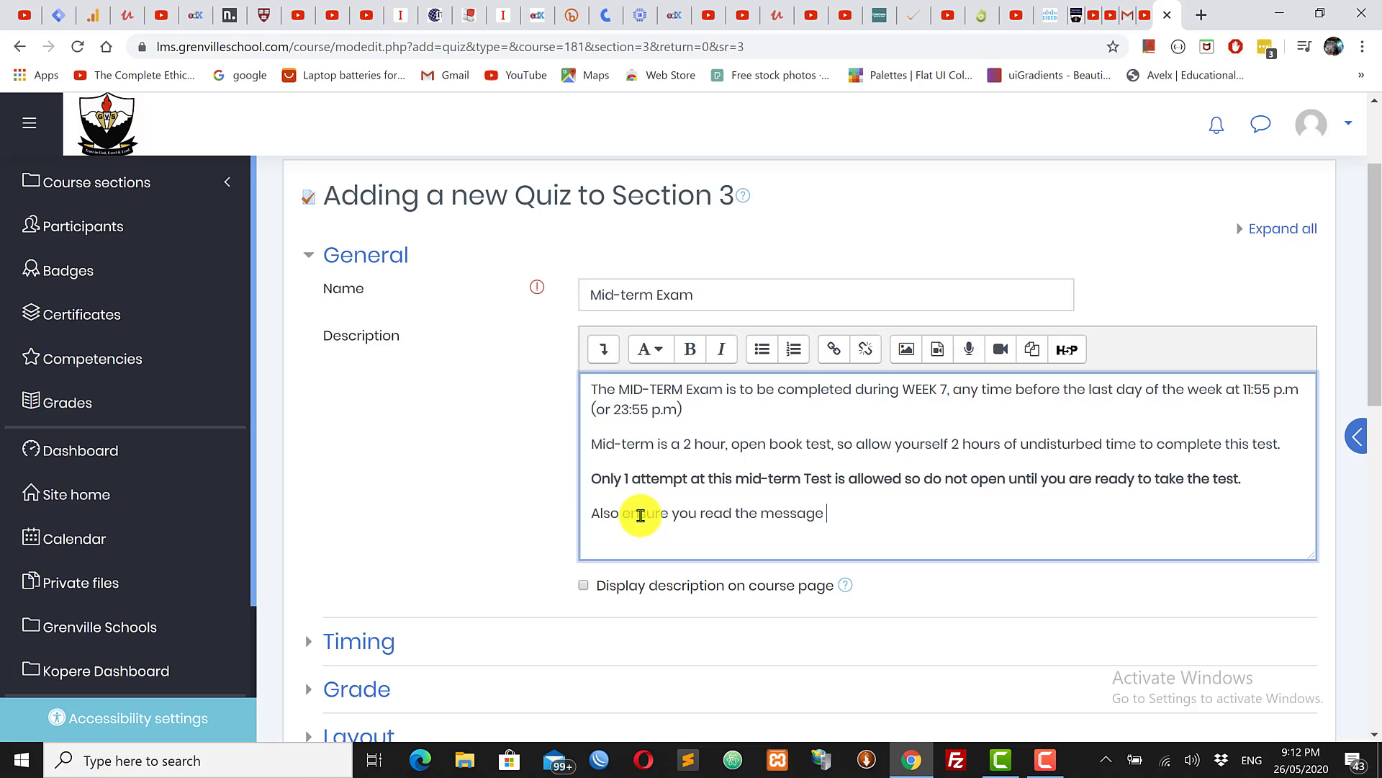
text( posted under the Announce)
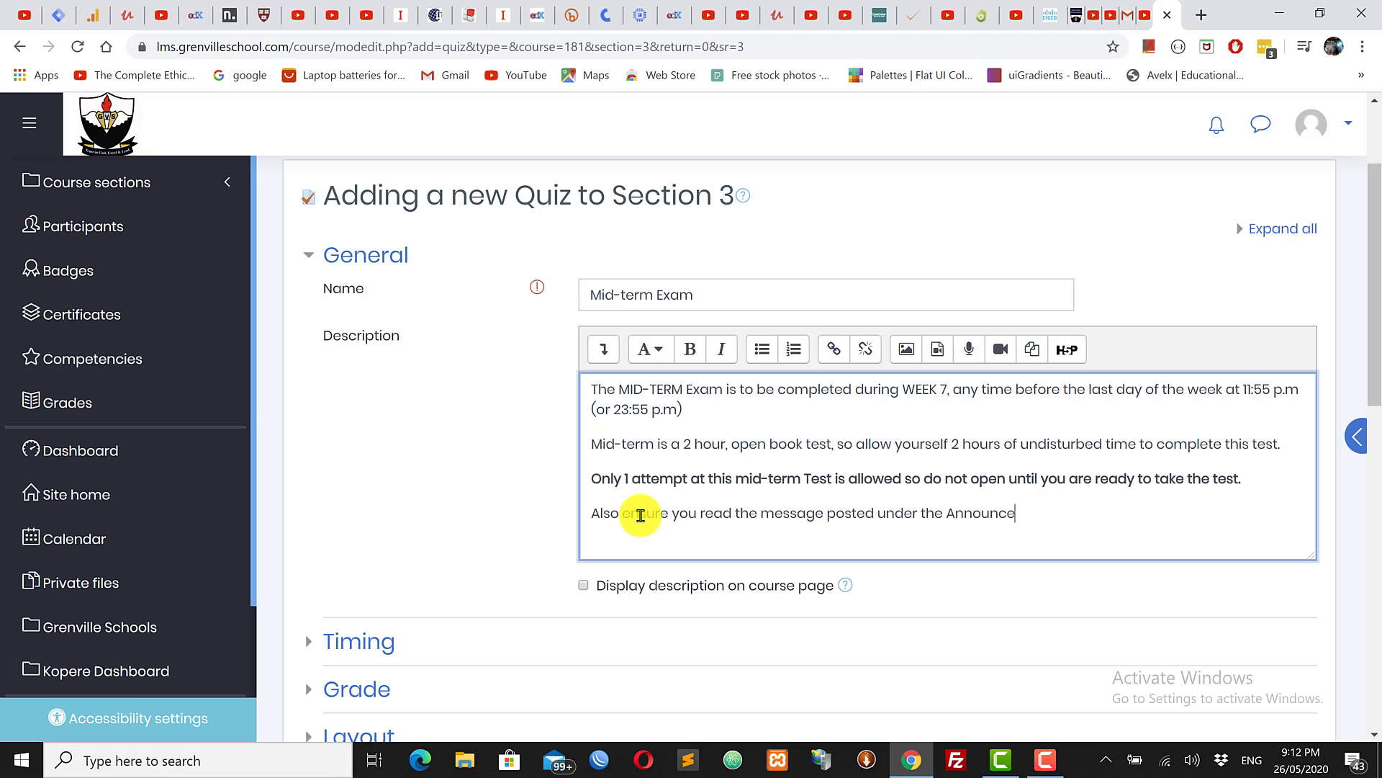
text(ment area referring t)
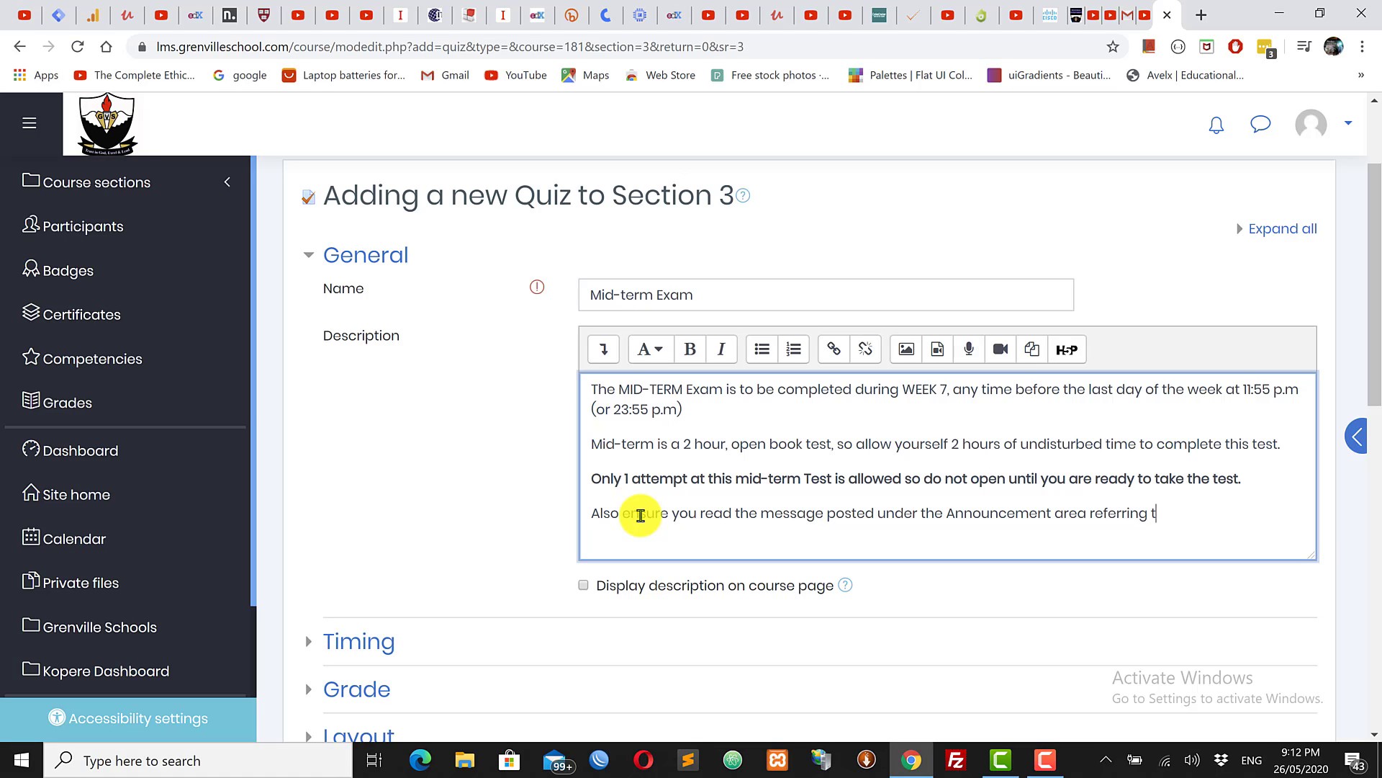
text(o testing.)
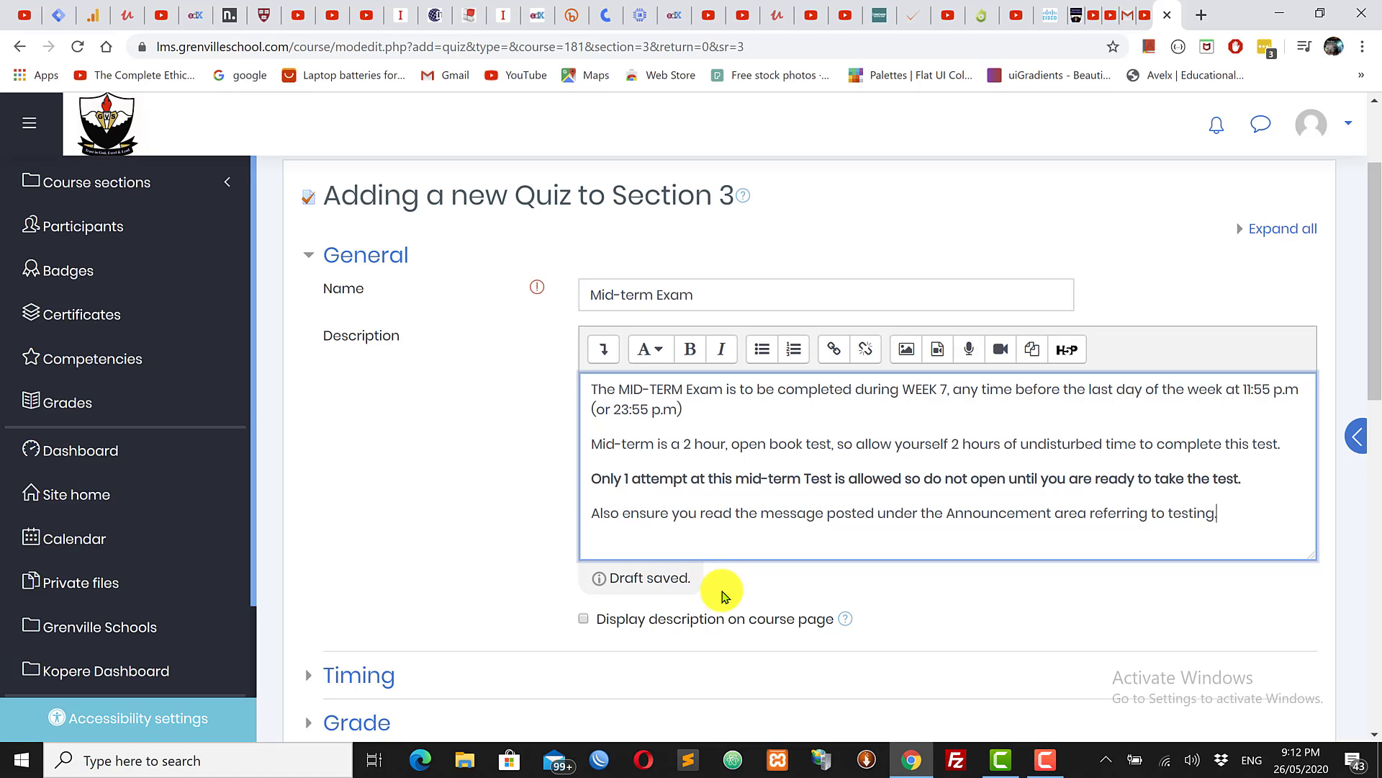
Step: Turn on 'Display description on course page' for the quiz
click(401, 481)
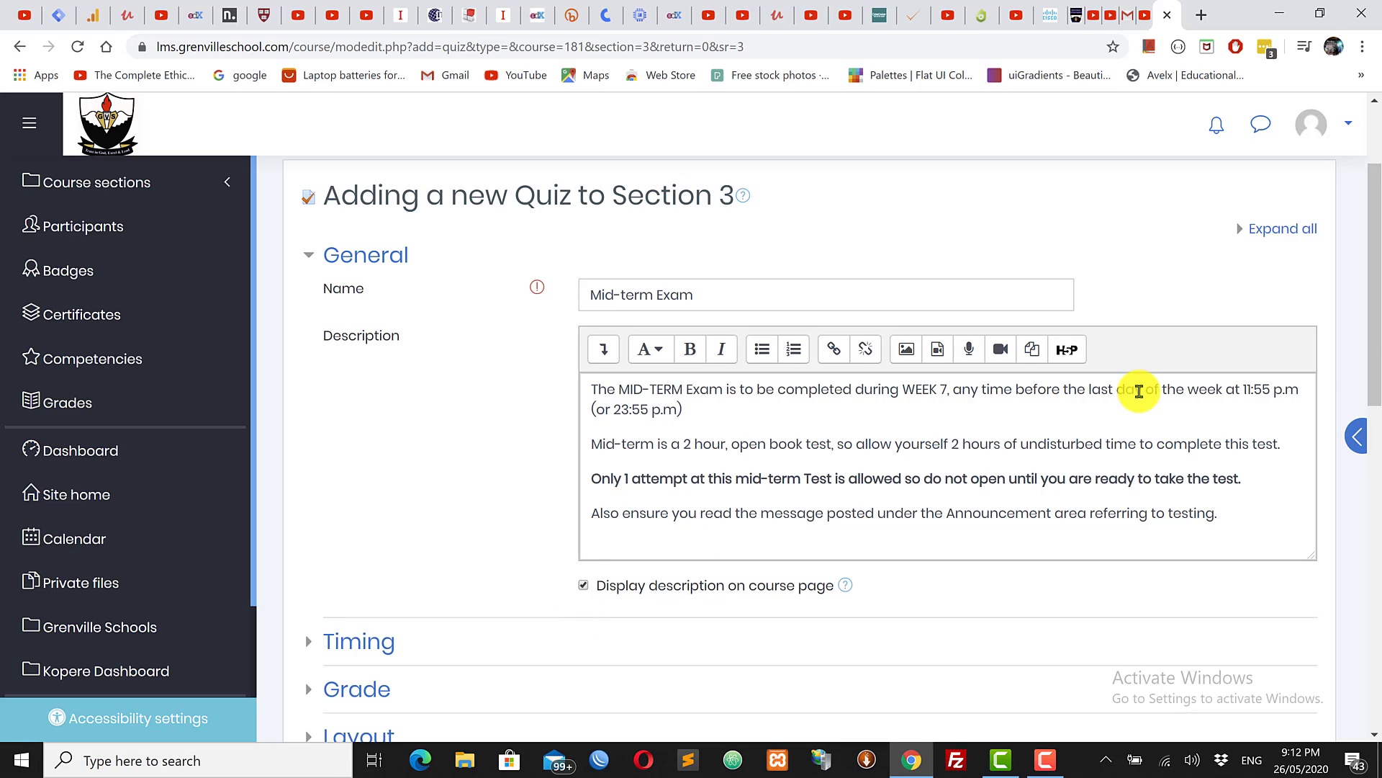
mouse_move(1376, 306)
mouse_down()
mouse_move(1373, 360)
mouse_move(1378, 314)
mouse_up()
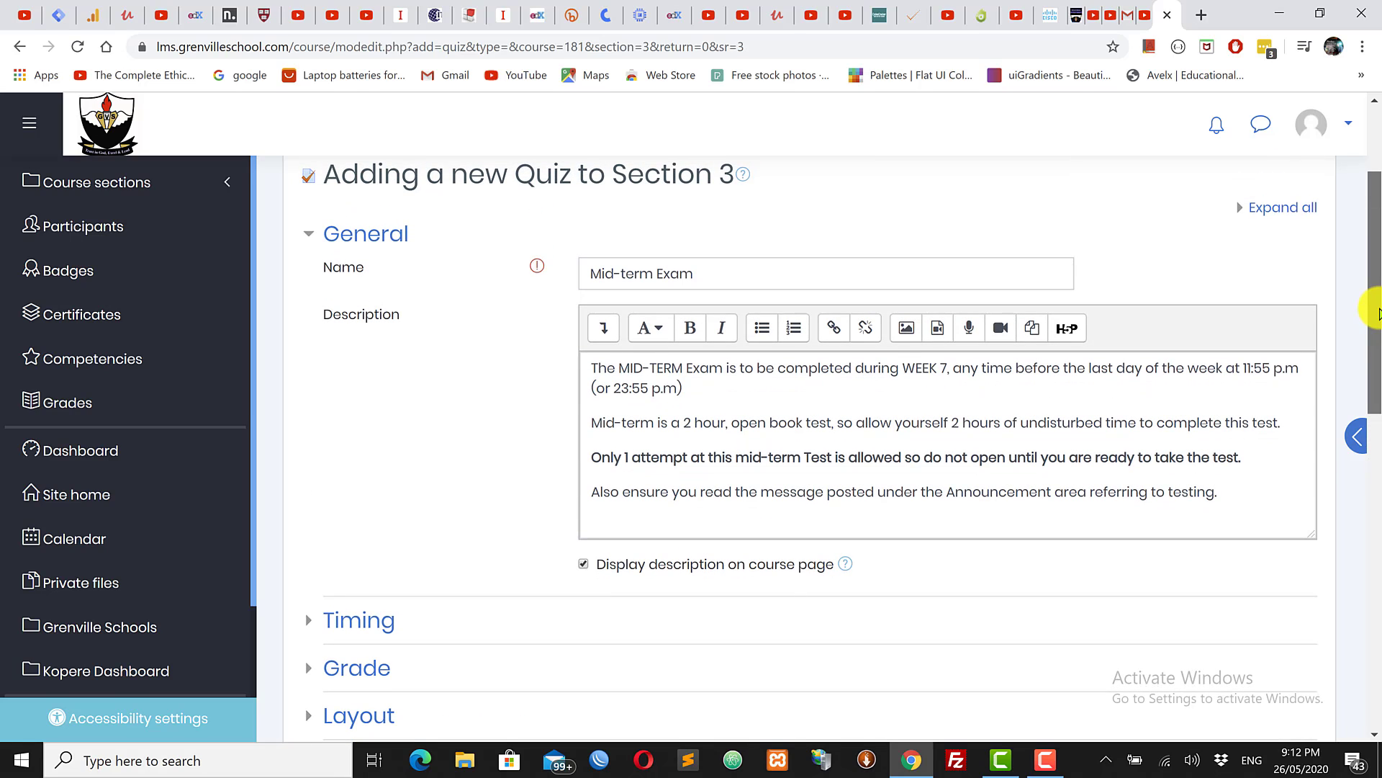
drag(1379, 317, 1377, 438)
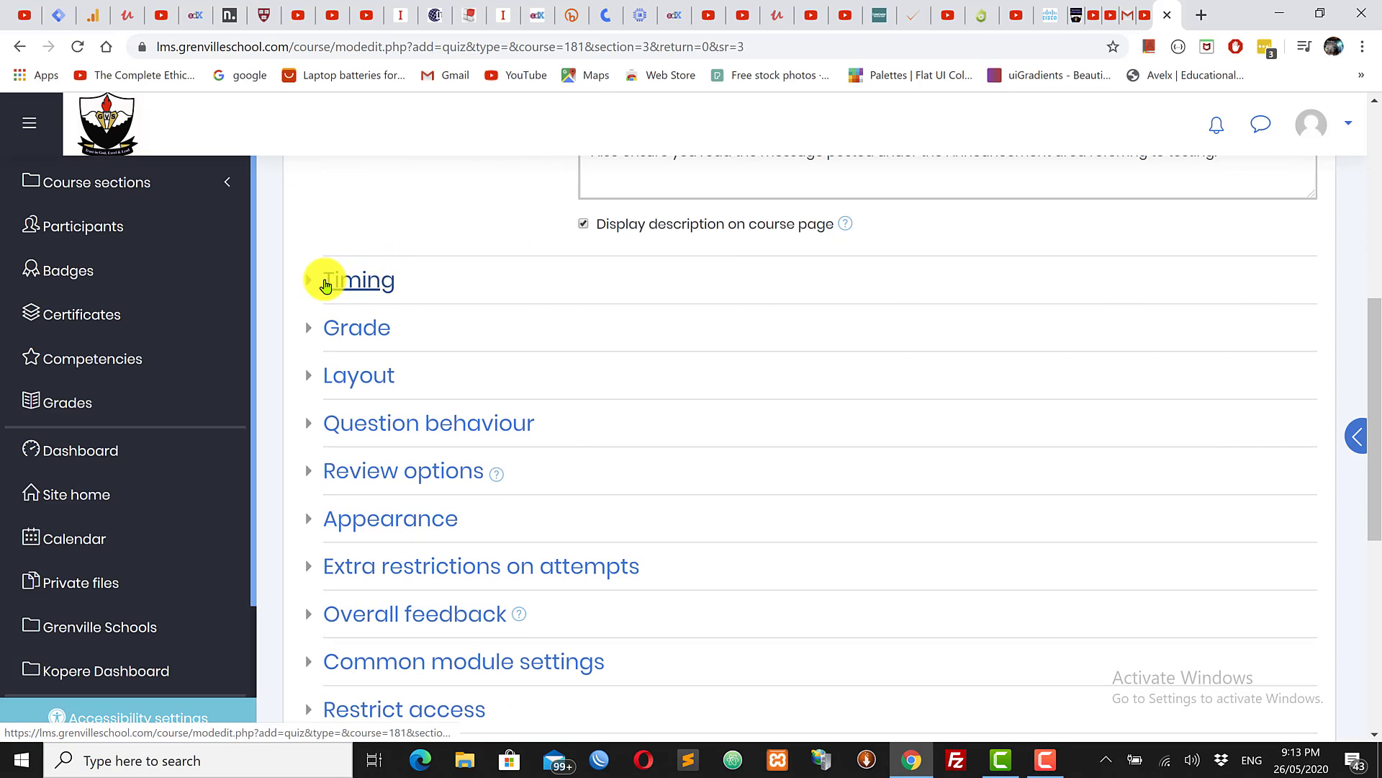
Step: Enable the quiz opening date and set it to 27 May 2020 at 21:08
click(325, 286)
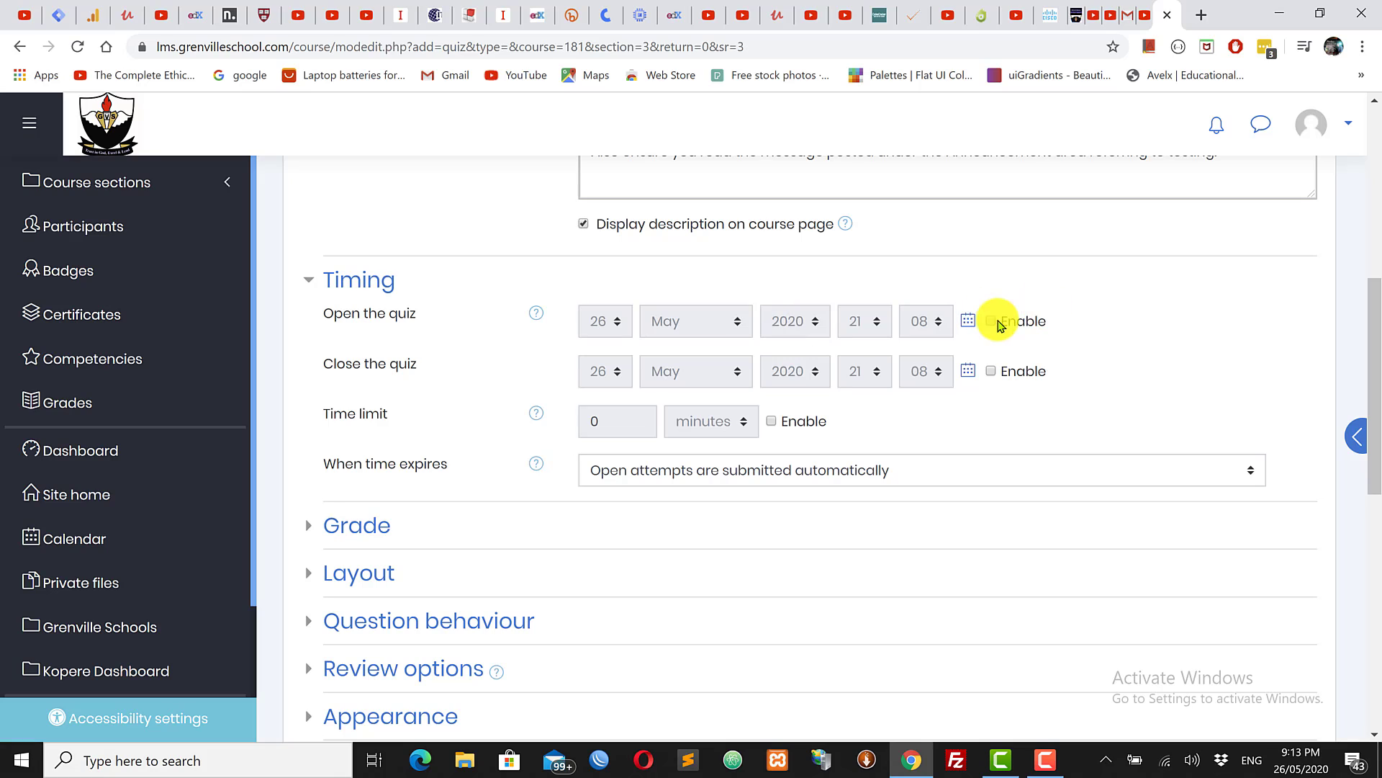
click(991, 321)
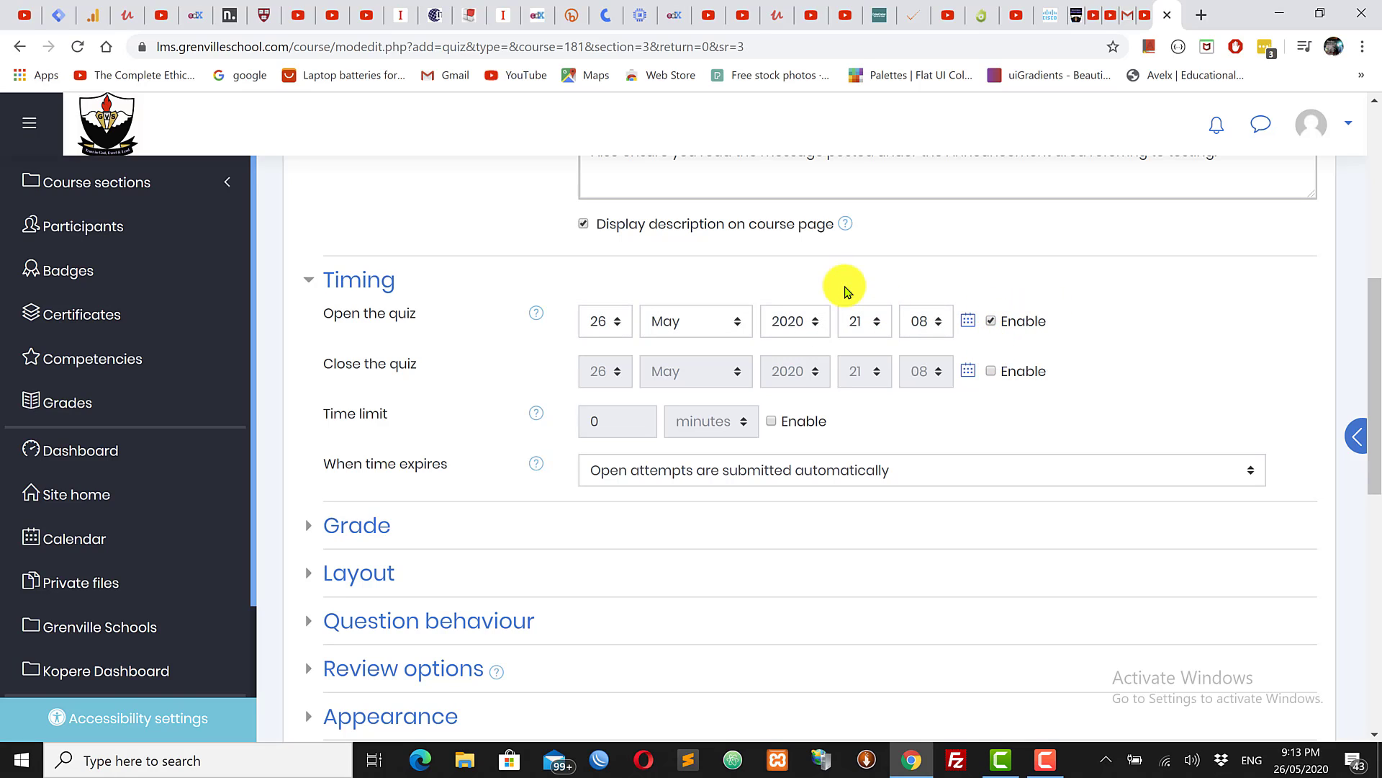
click(605, 321)
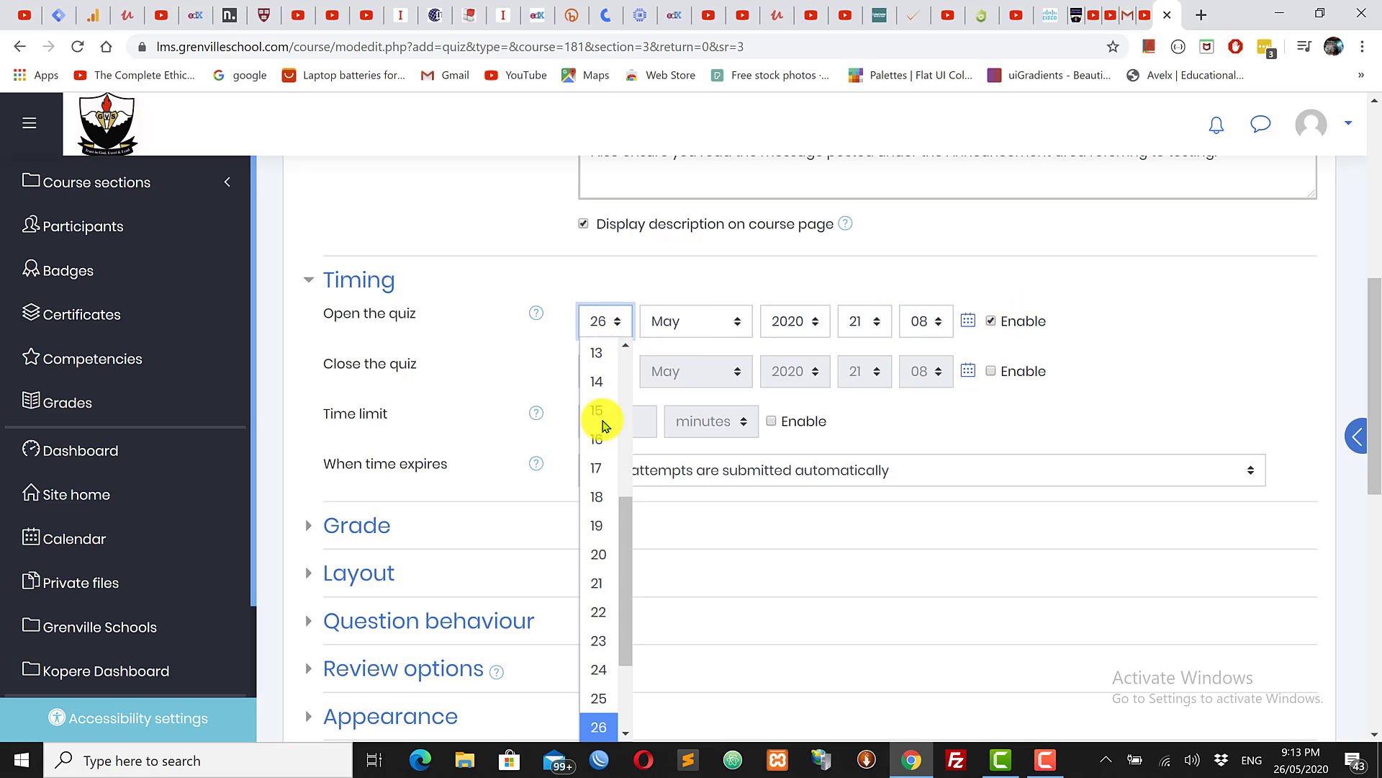
drag(621, 611, 628, 686)
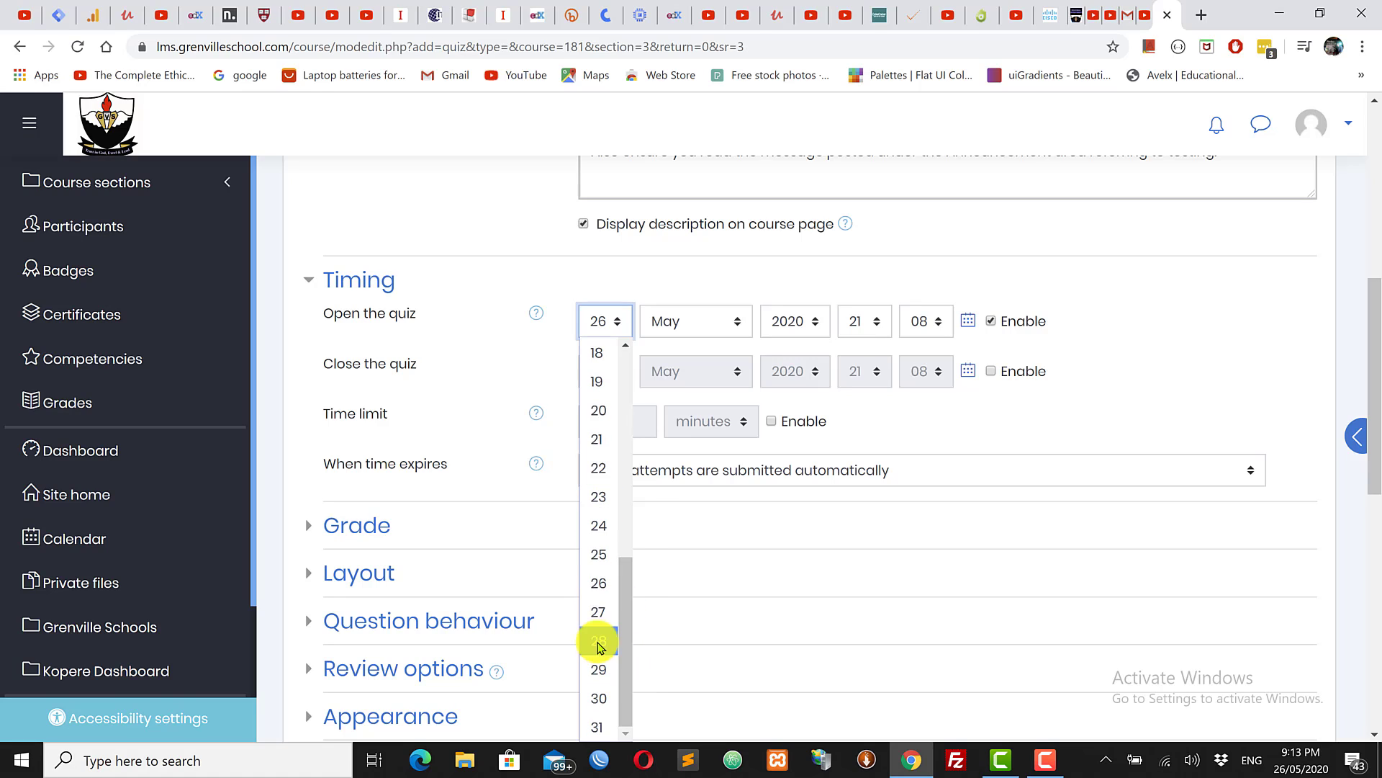
click(590, 616)
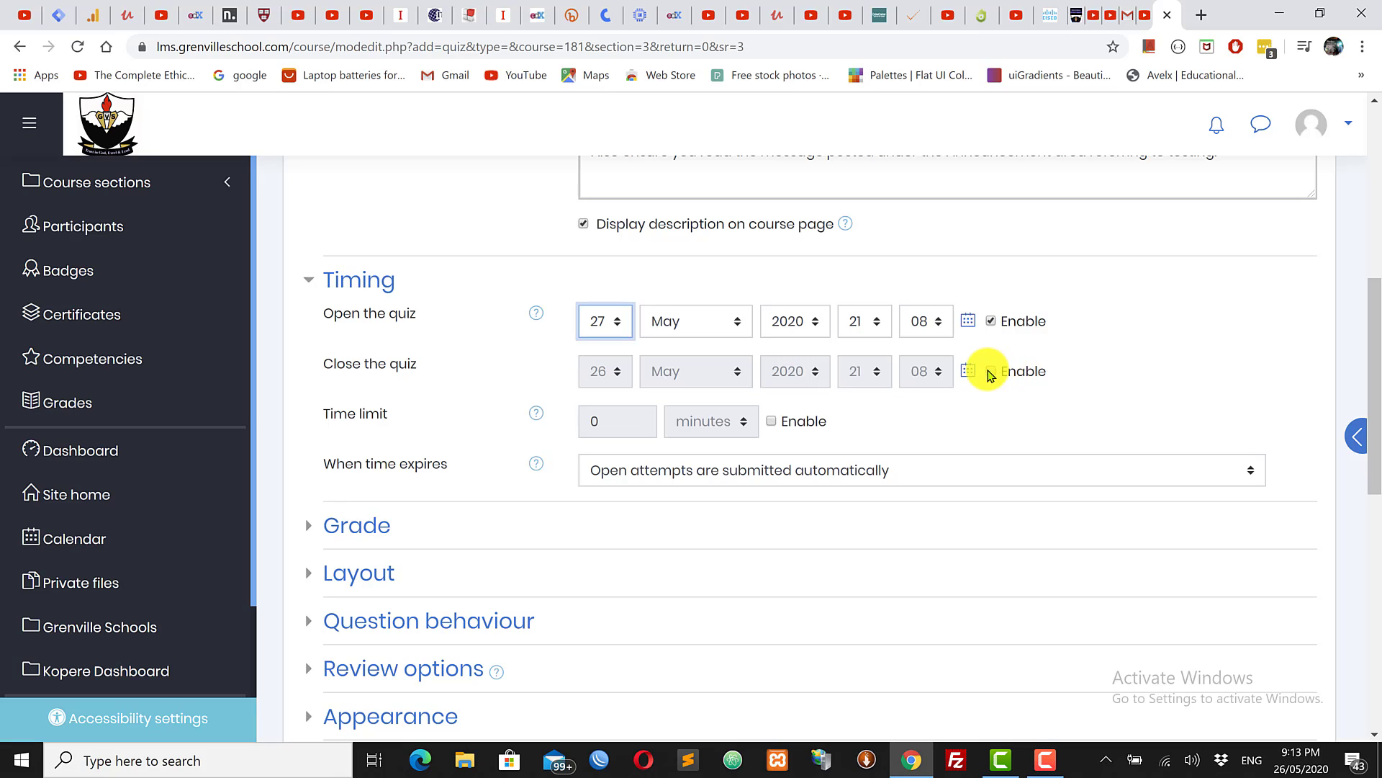
Step: Enable the quiz closing date and set it to 29 May 2020 at 21:08
click(990, 372)
click(607, 370)
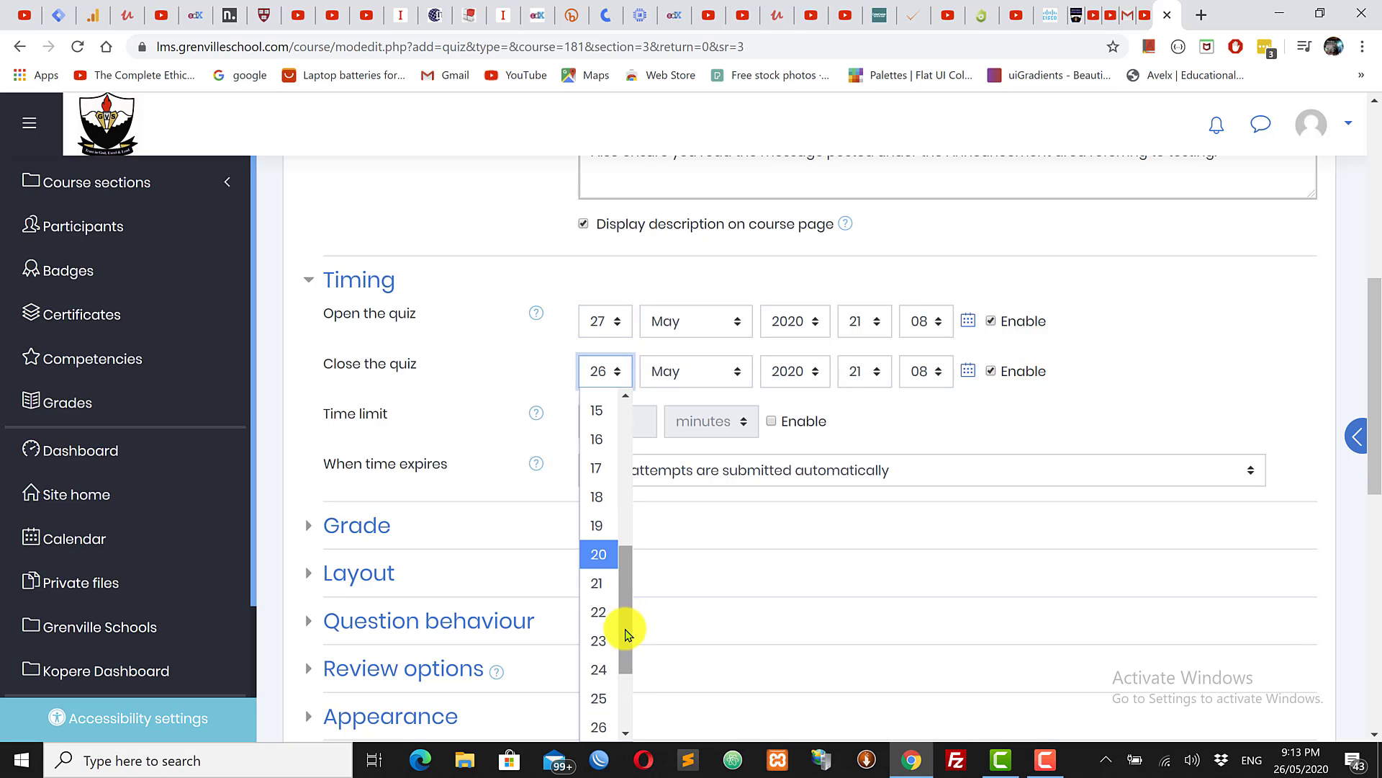
drag(625, 634, 623, 685)
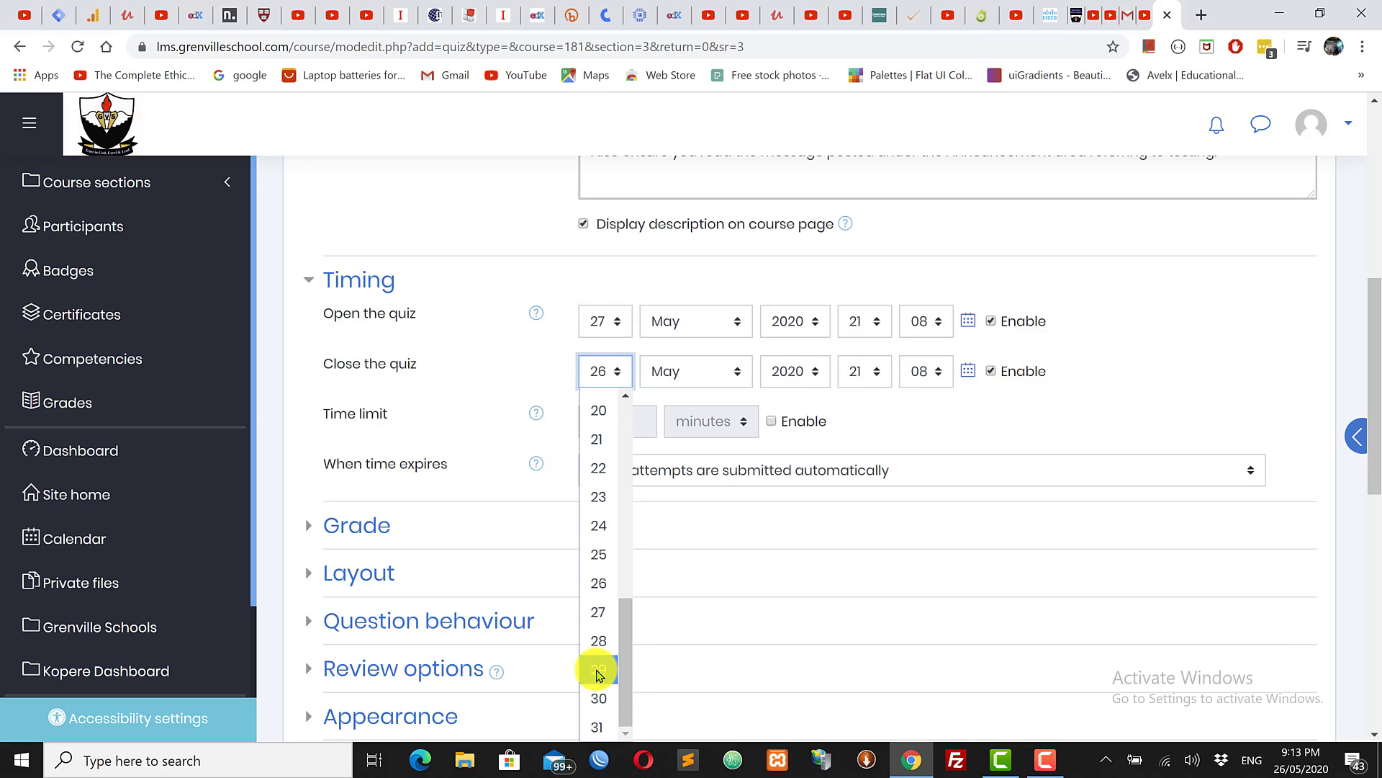
click(597, 670)
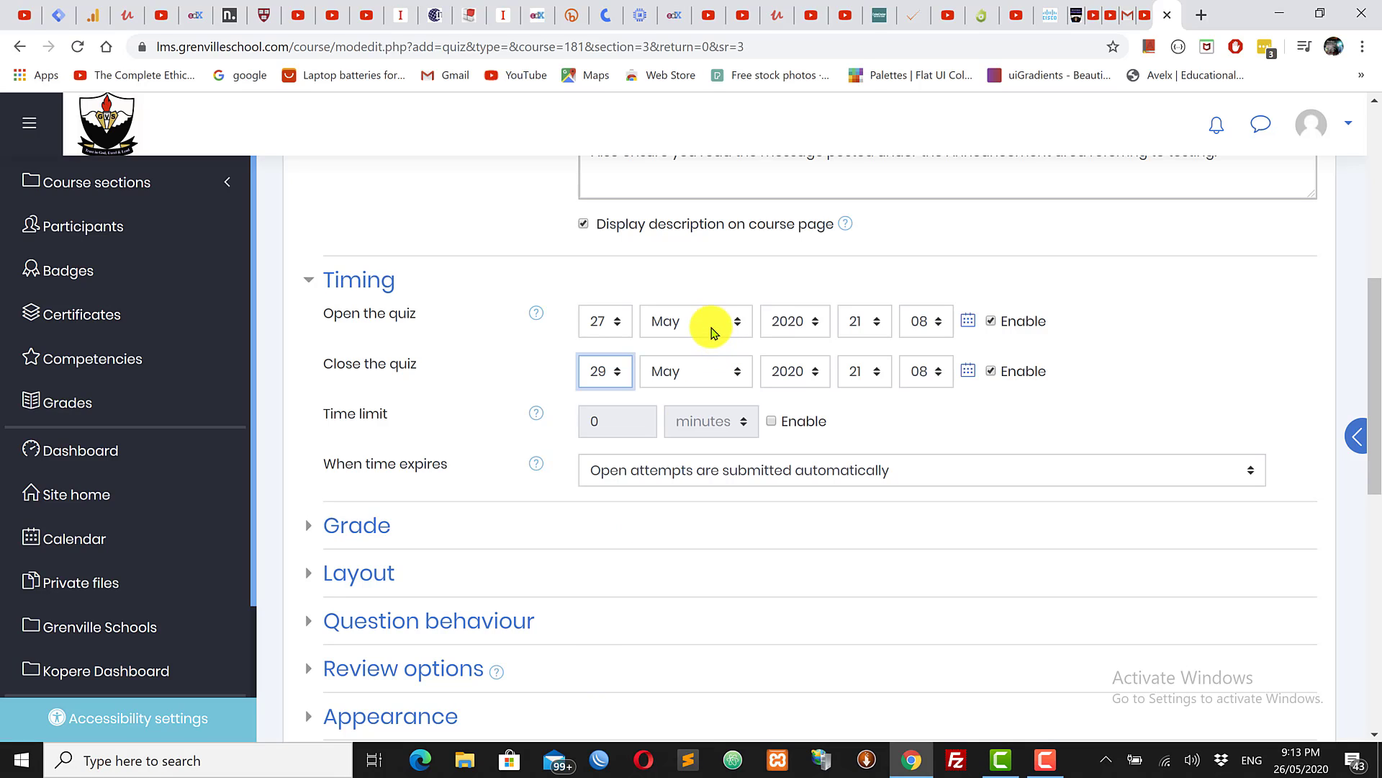
Step: Review the opening hour choices and the Time limit help text
click(865, 325)
click(866, 325)
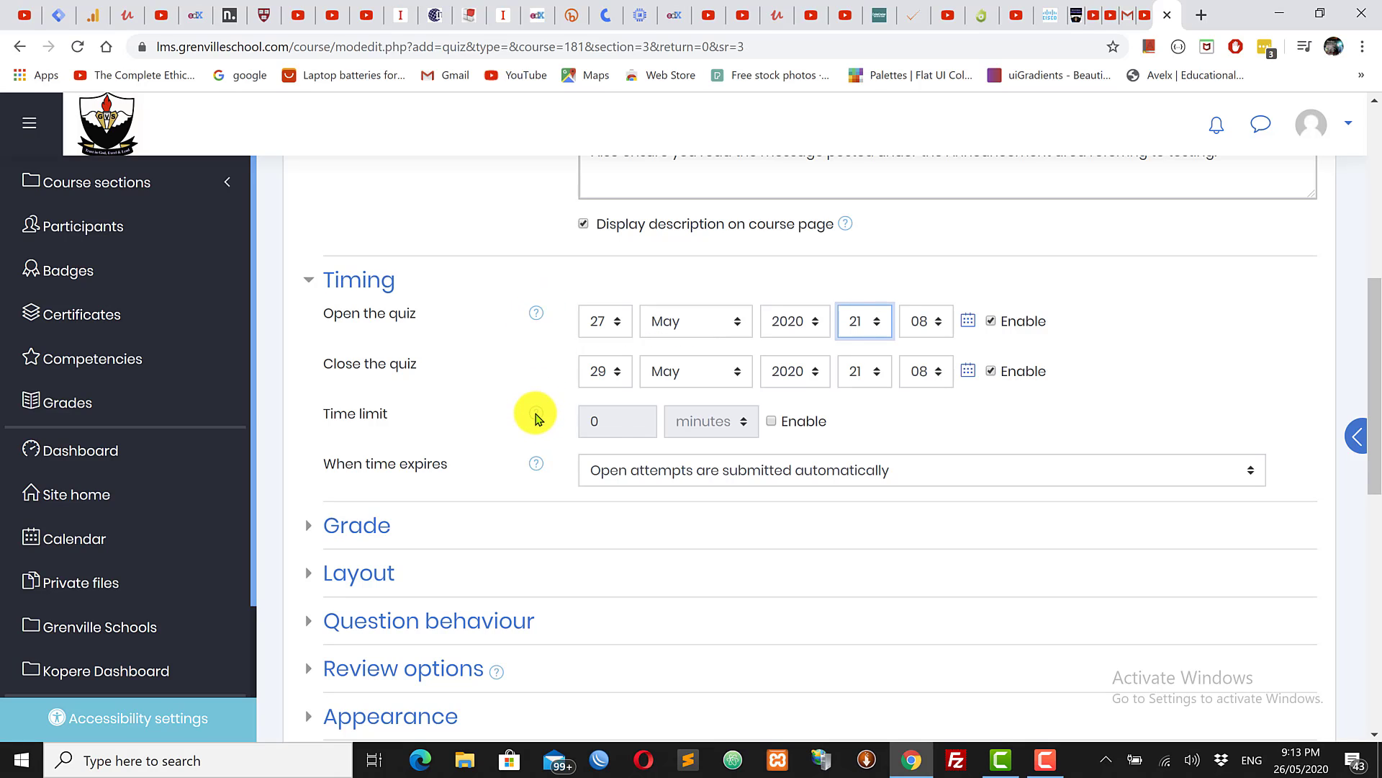
click(536, 416)
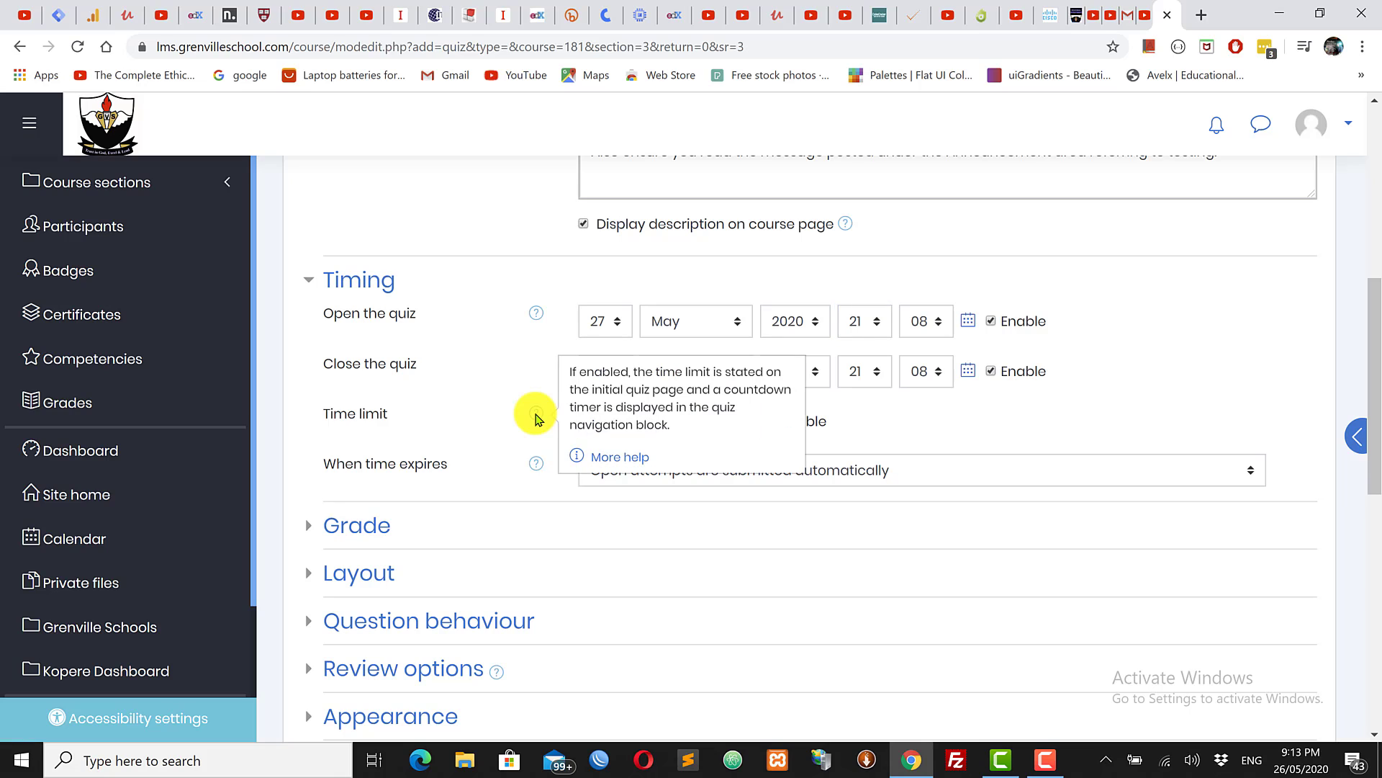
click(1049, 420)
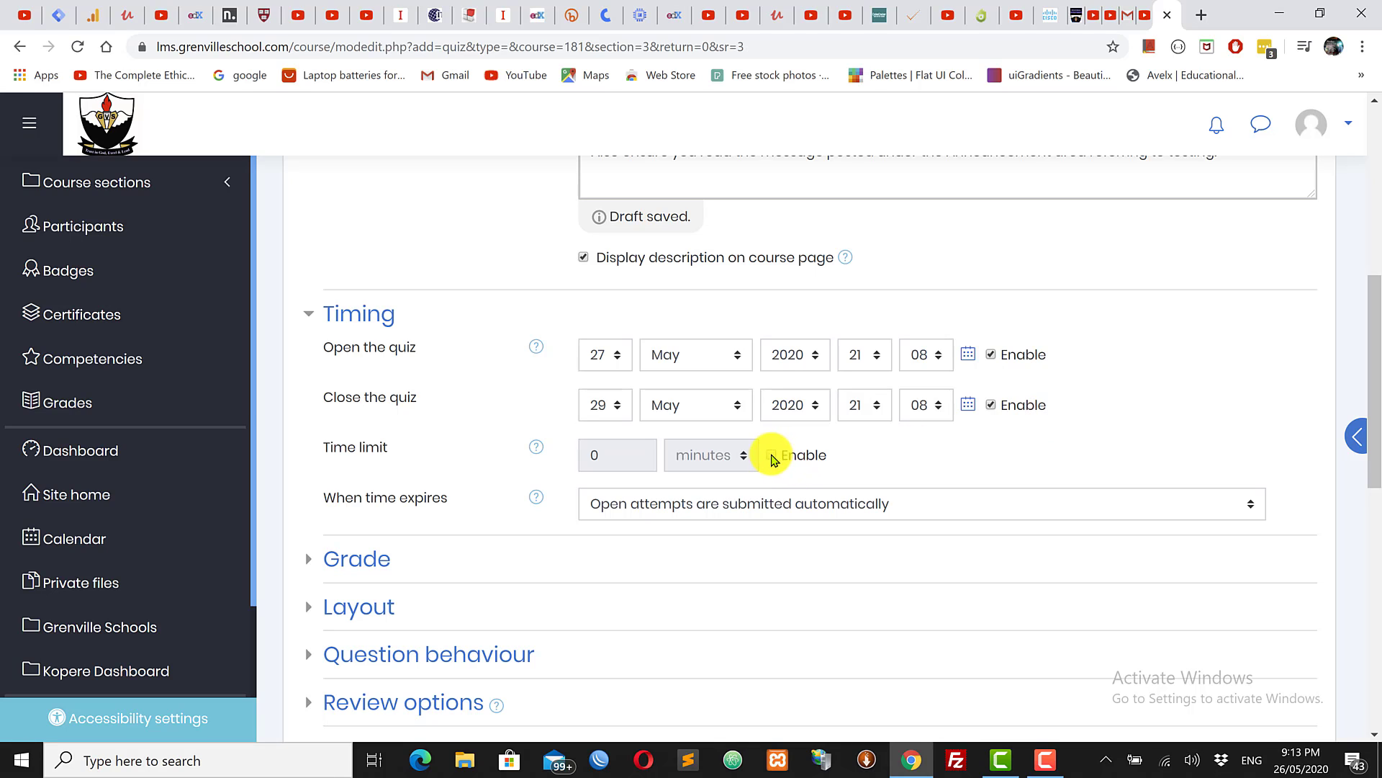
scroll(1080, 338, down, 1)
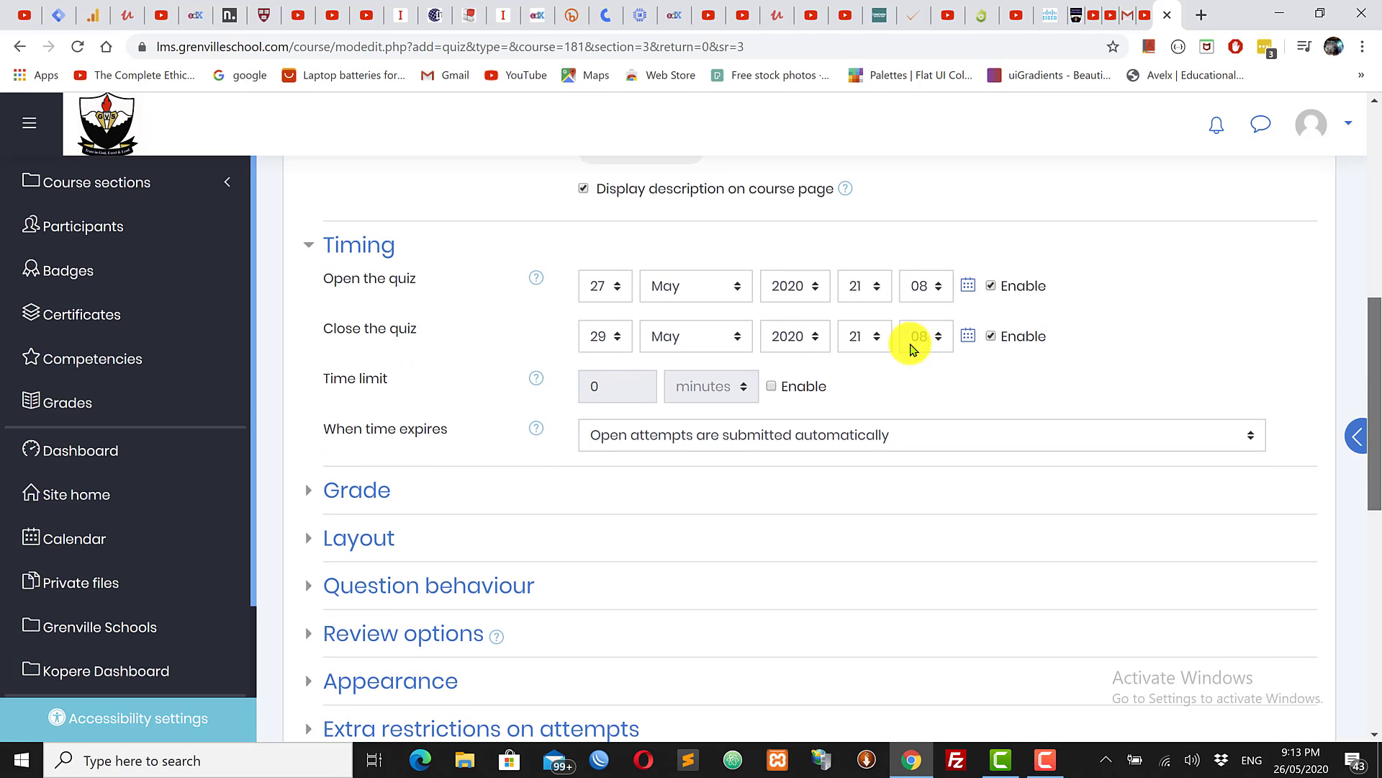
Step: Enable a quiz time limit of 2 hours
click(774, 380)
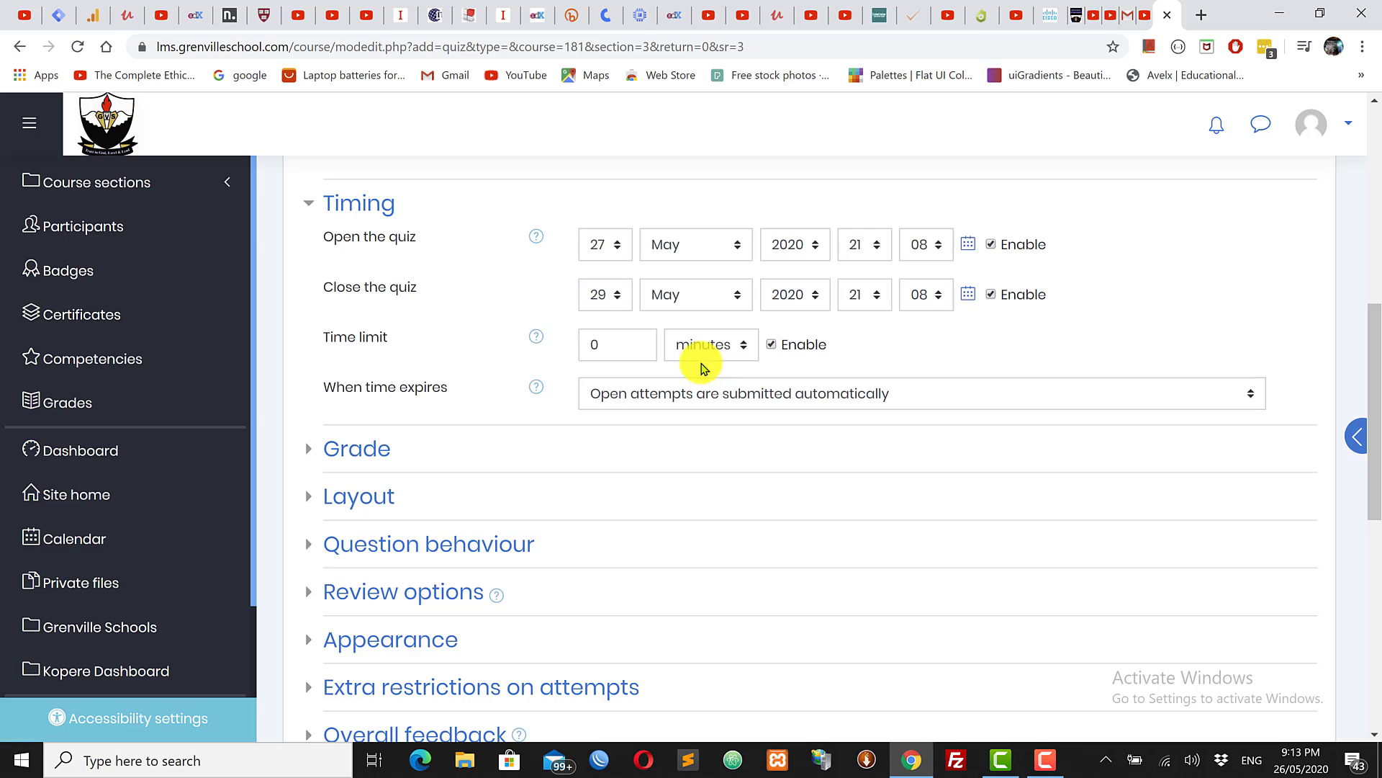
click(701, 344)
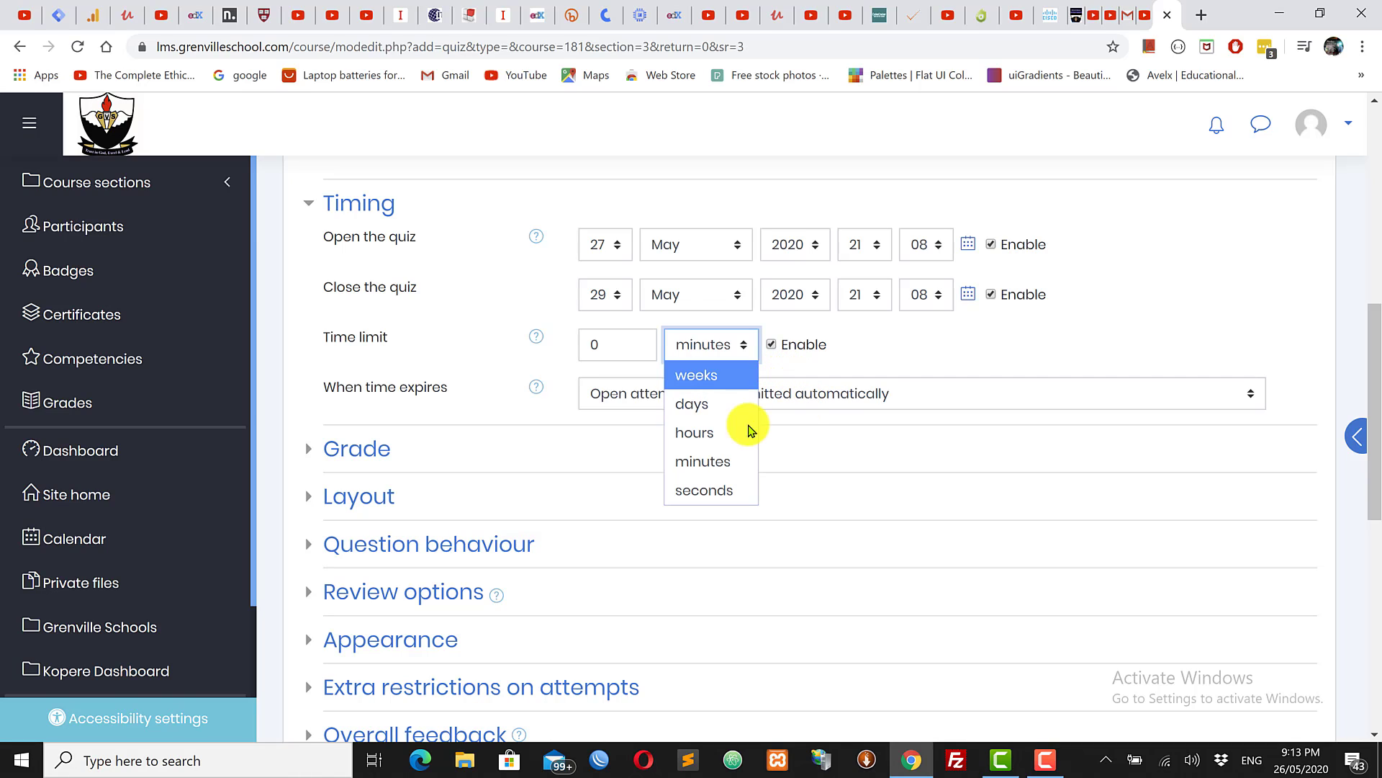
click(694, 432)
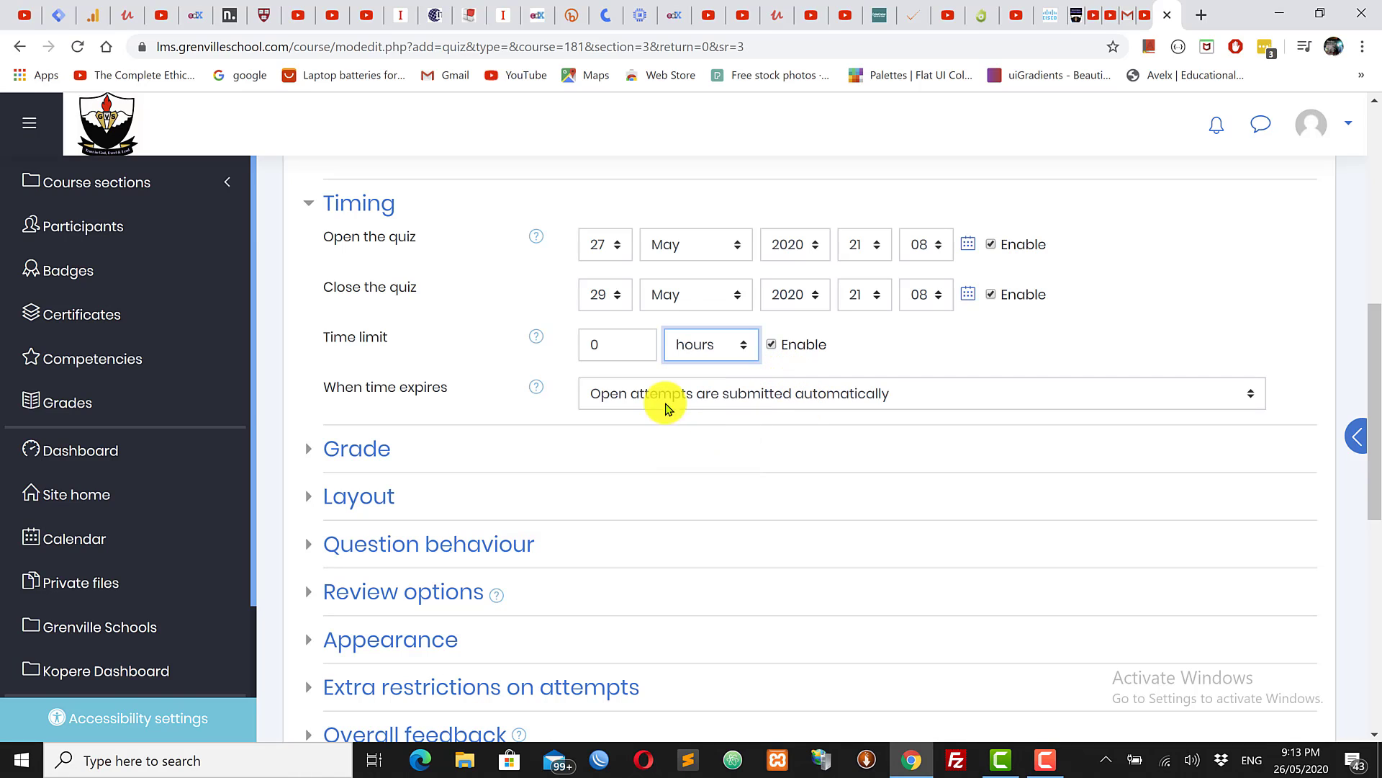
double_click(607, 344)
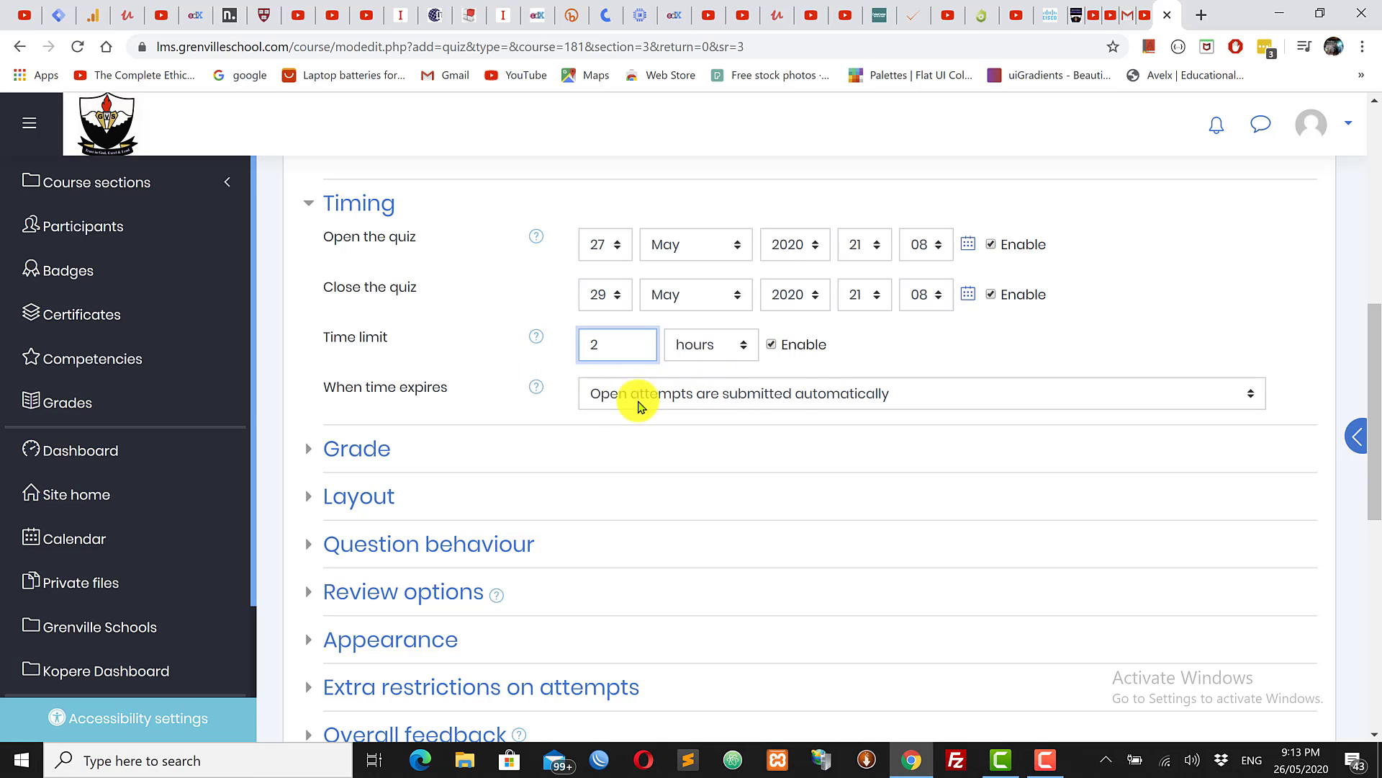
click(766, 396)
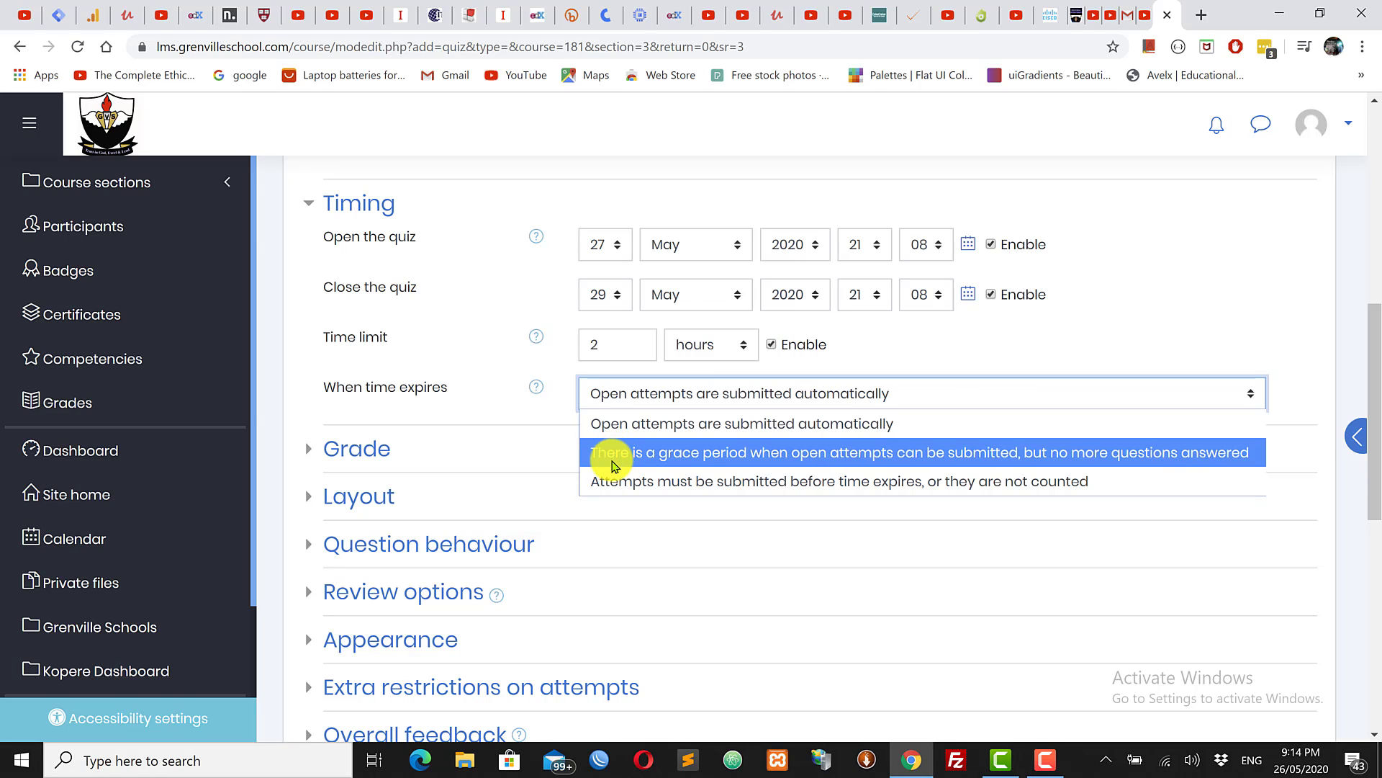
Step: Set When time expires to give open attempts a grace period for submission
click(696, 462)
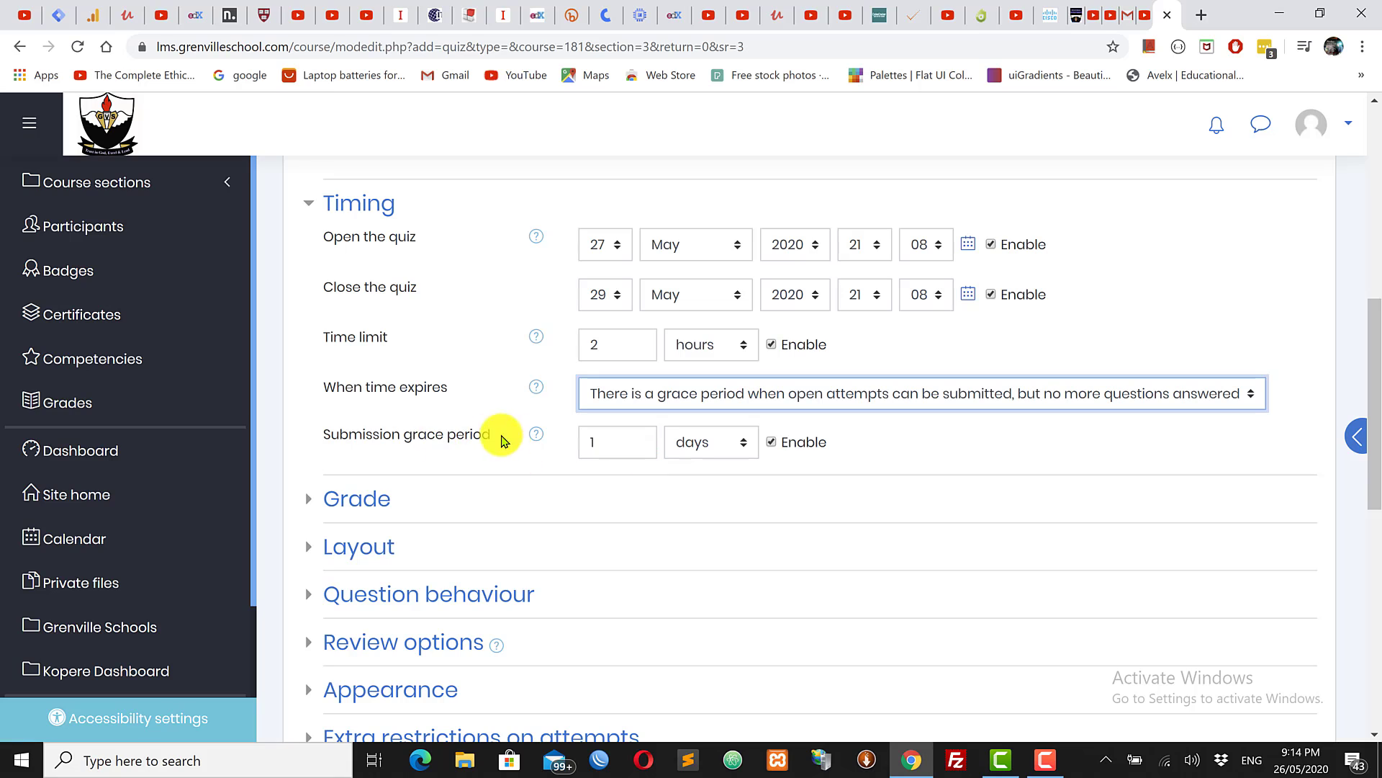
click(749, 392)
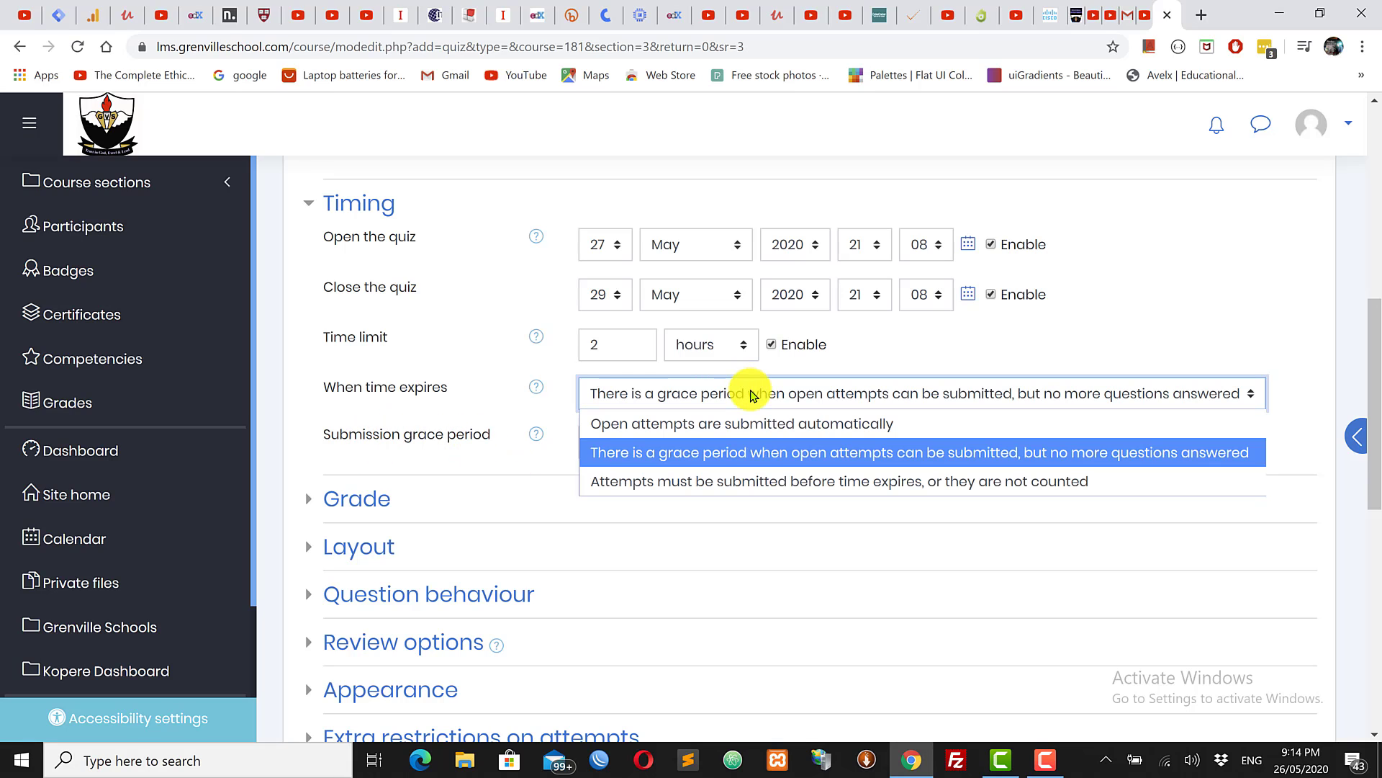
click(723, 432)
click(684, 394)
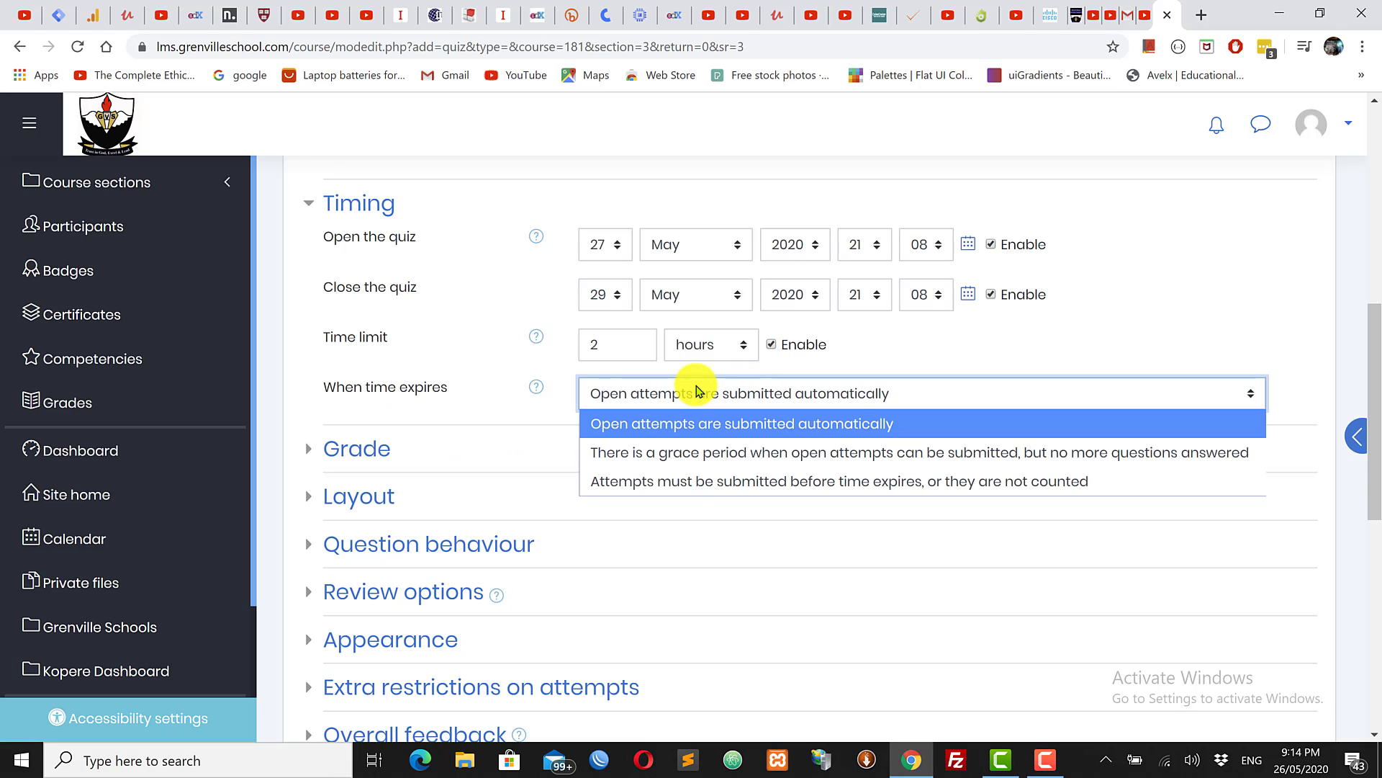
click(689, 461)
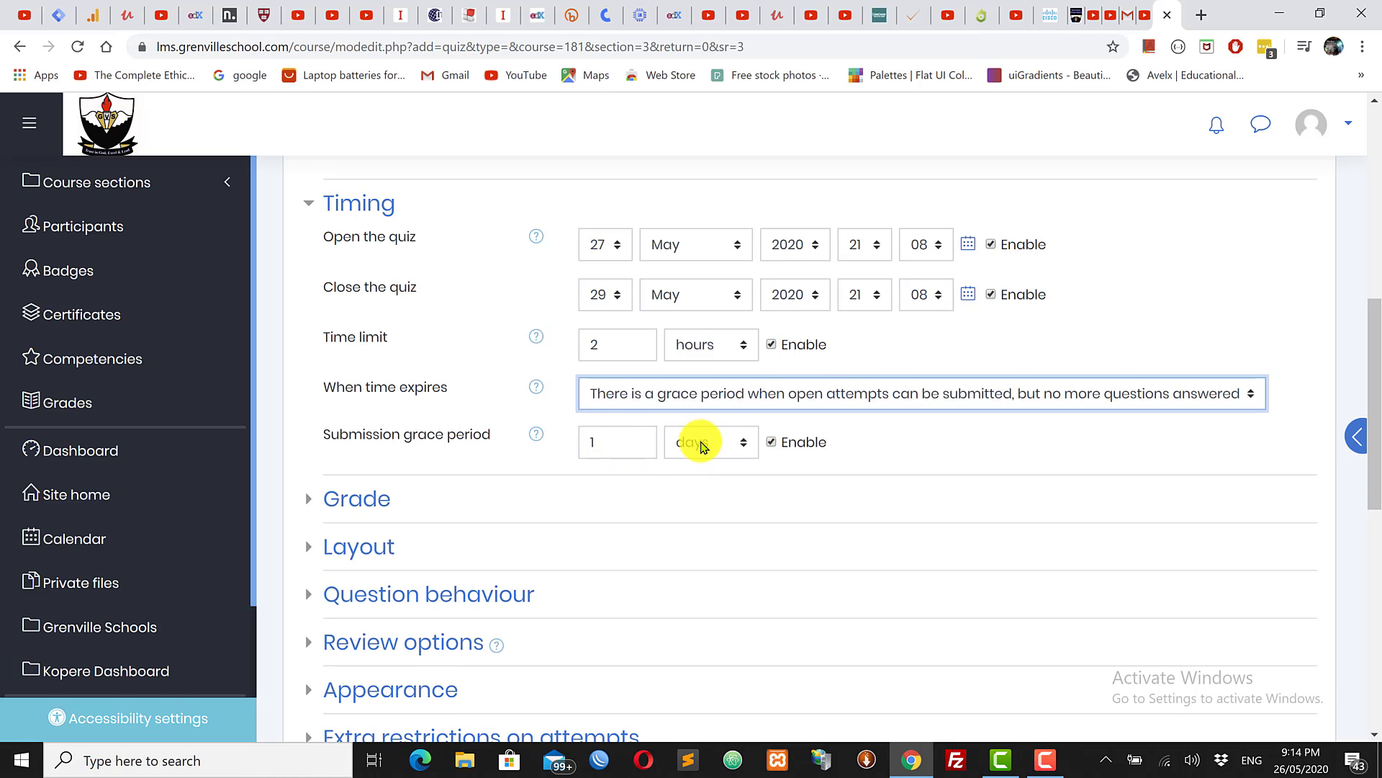
Step: Make the submission grace period 15 minutes, keeping the grace period option chosen
click(720, 443)
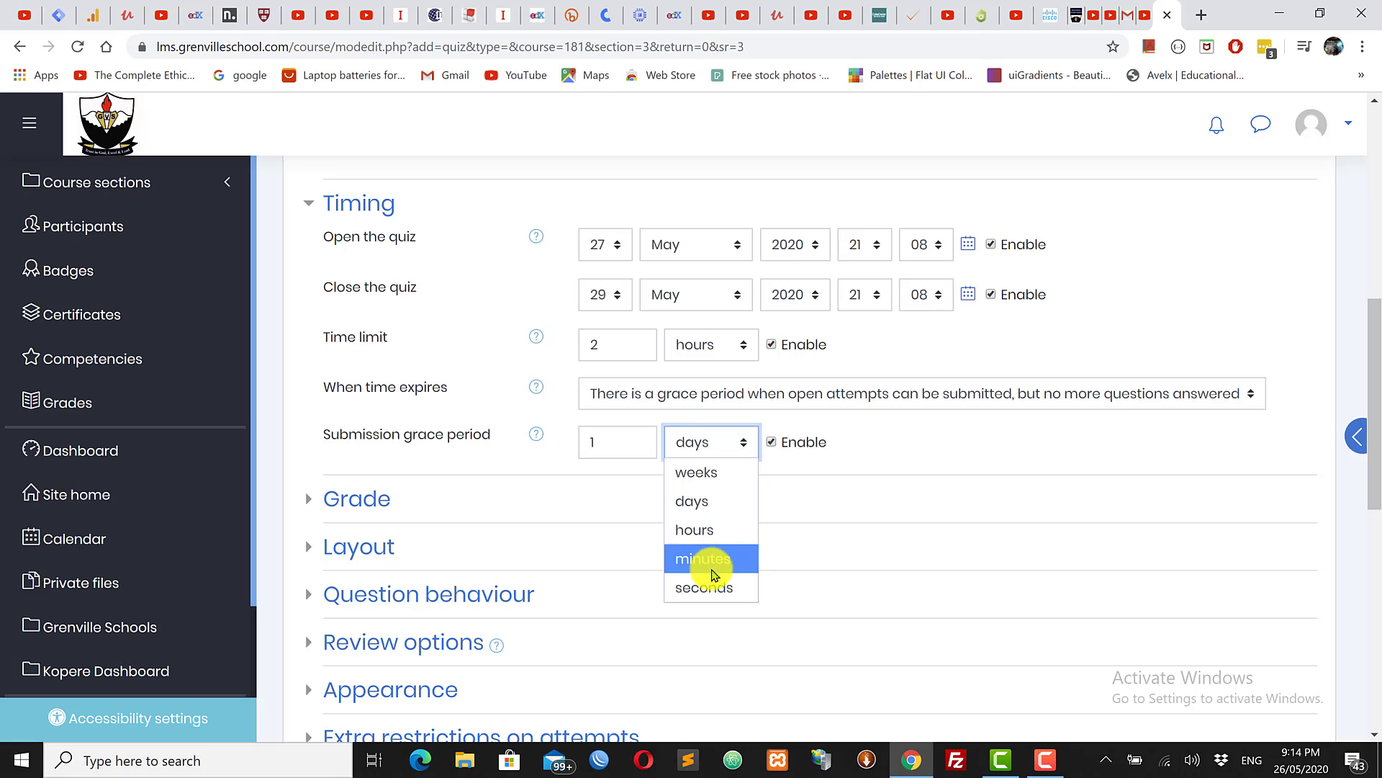
click(707, 559)
key(shift+Tab)
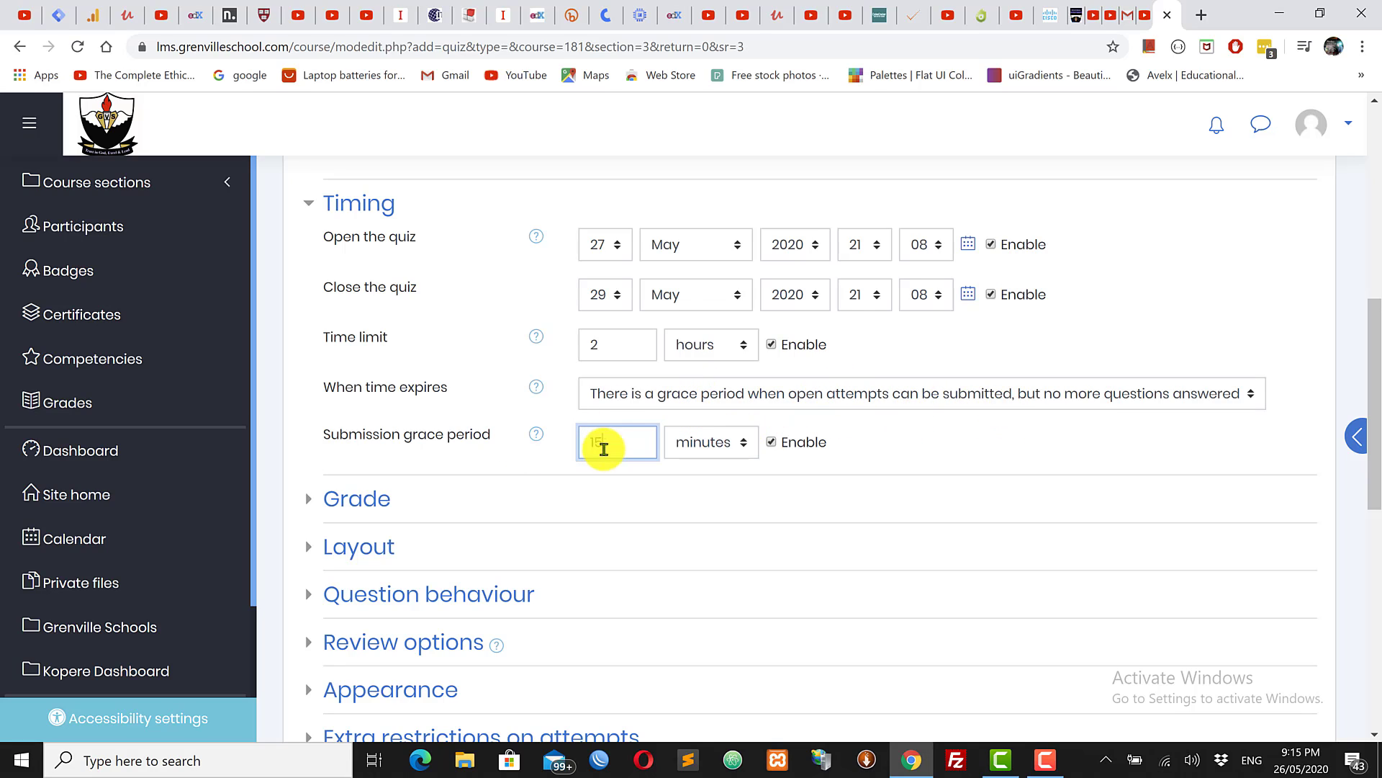
click(828, 392)
click(746, 453)
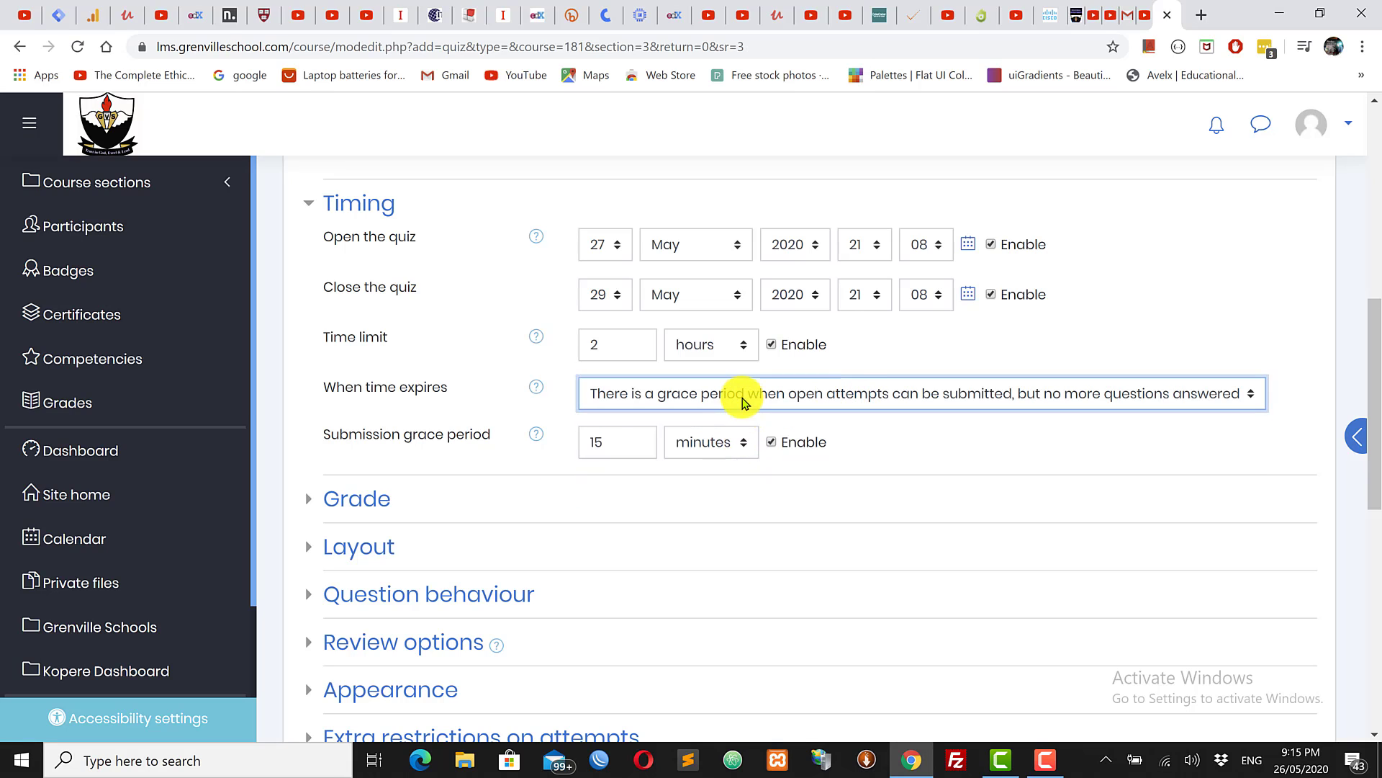
click(741, 395)
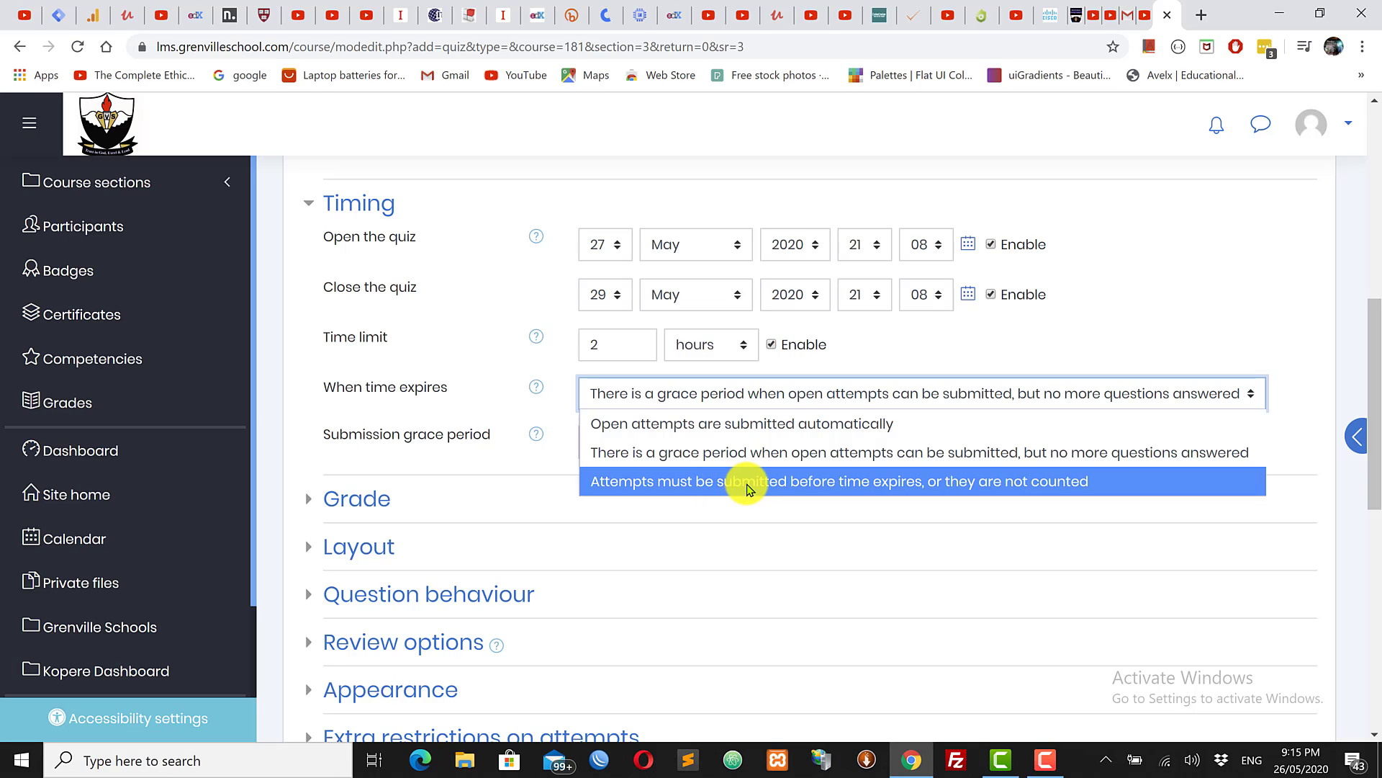
click(684, 452)
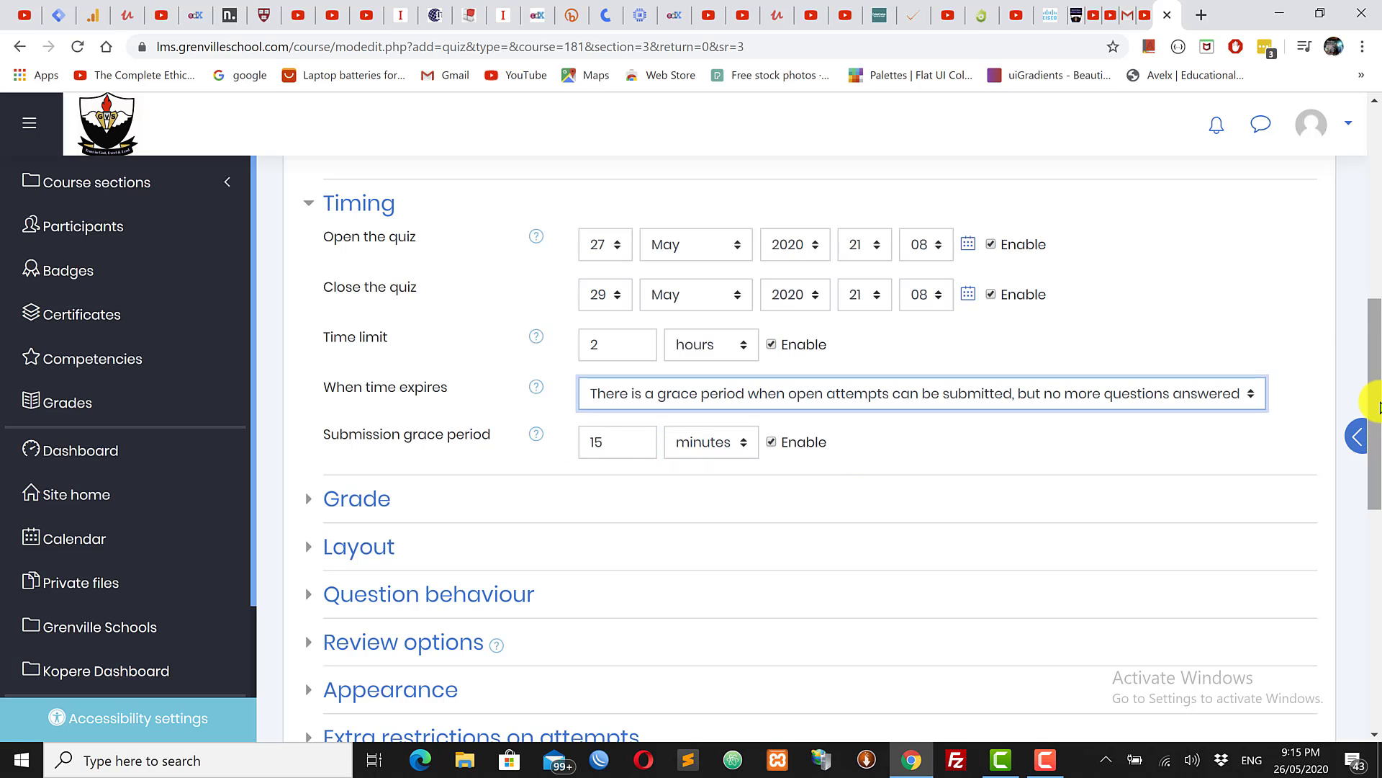
drag(1373, 401, 1377, 522)
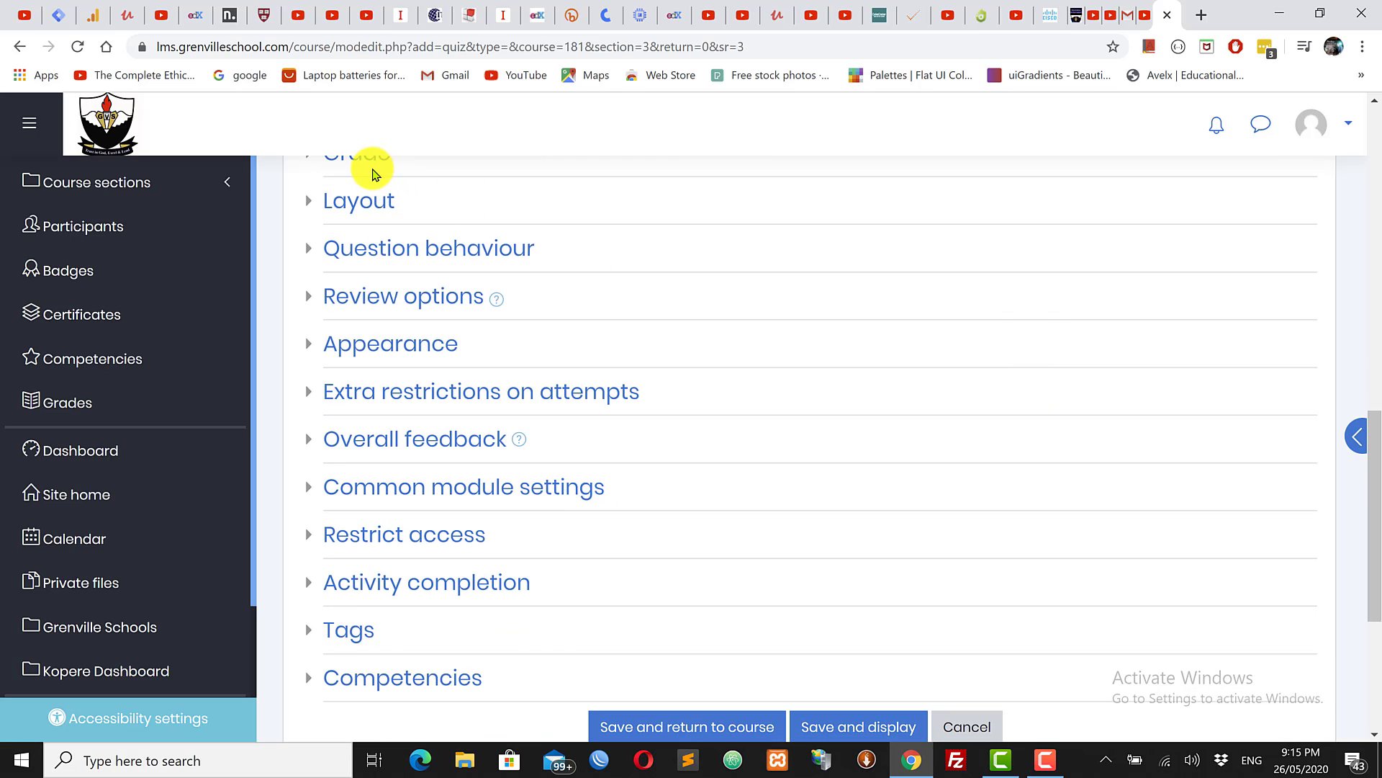
Step: Expand the Grade settings and file the quiz grade under the Exams category
click(370, 167)
drag(1376, 433, 1374, 353)
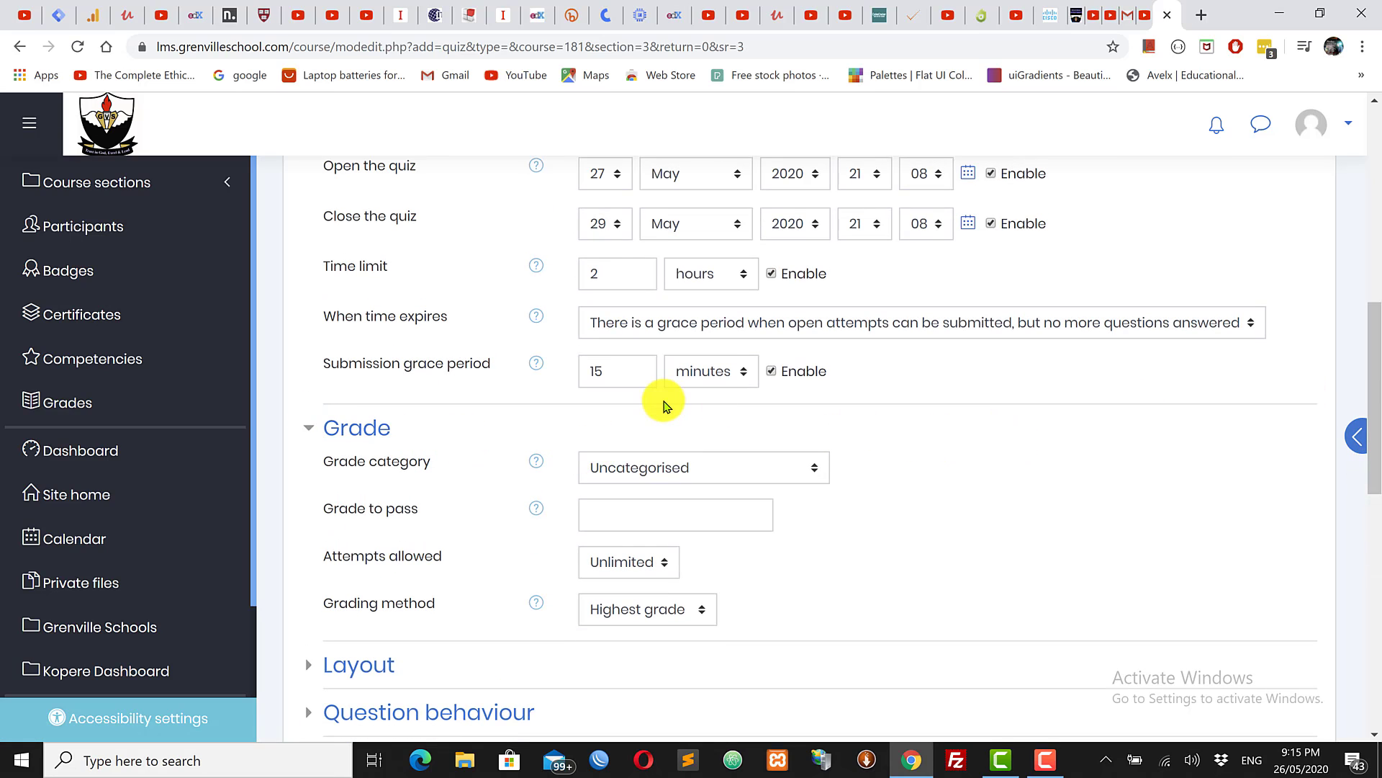
click(672, 468)
click(1034, 450)
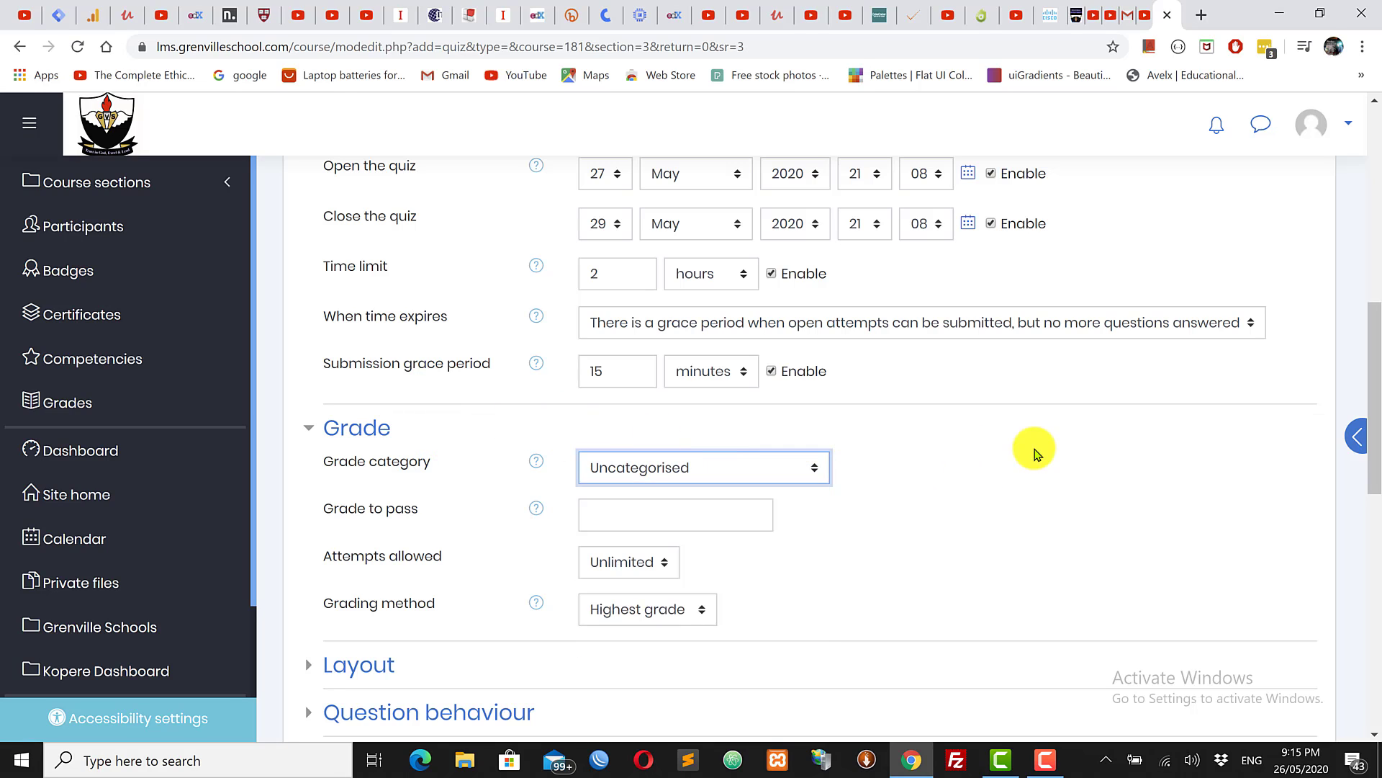
scroll(818, 309, down, 2)
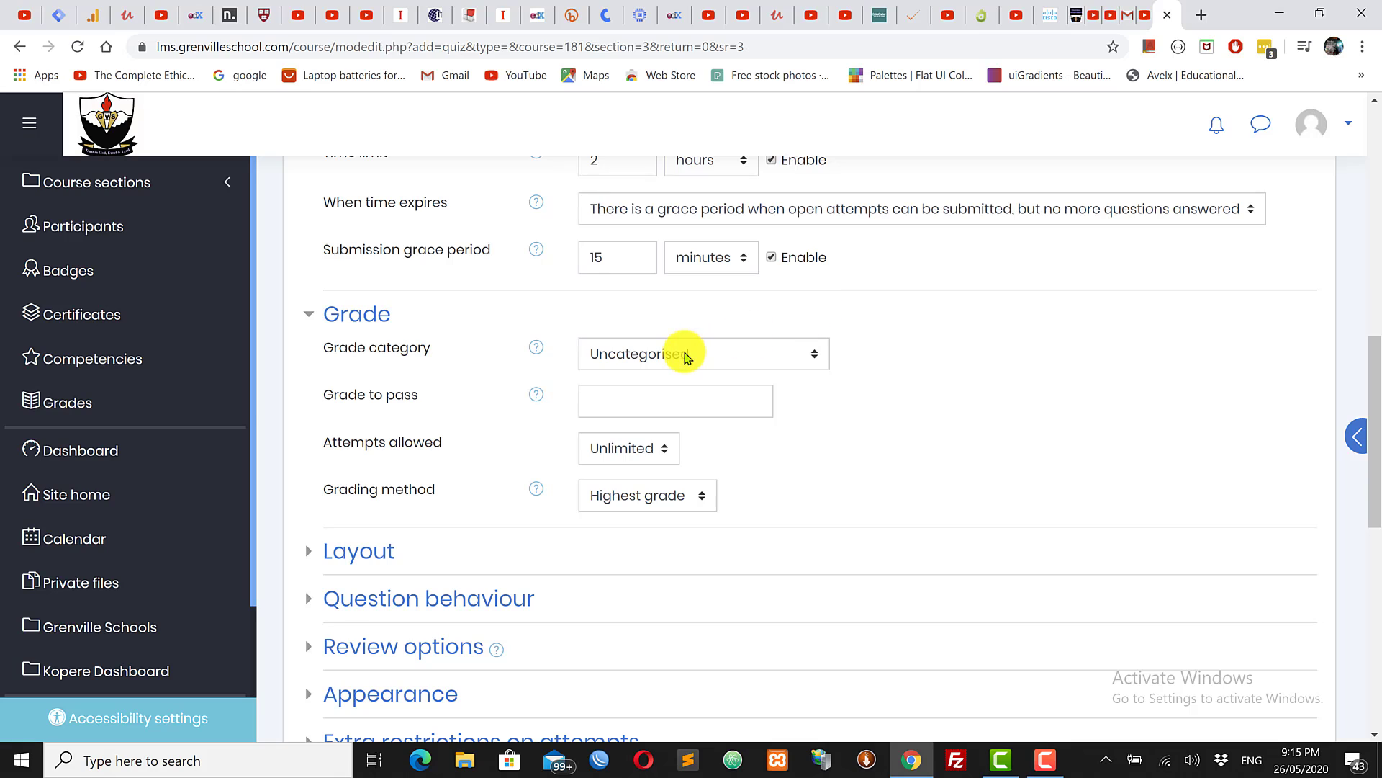
click(684, 361)
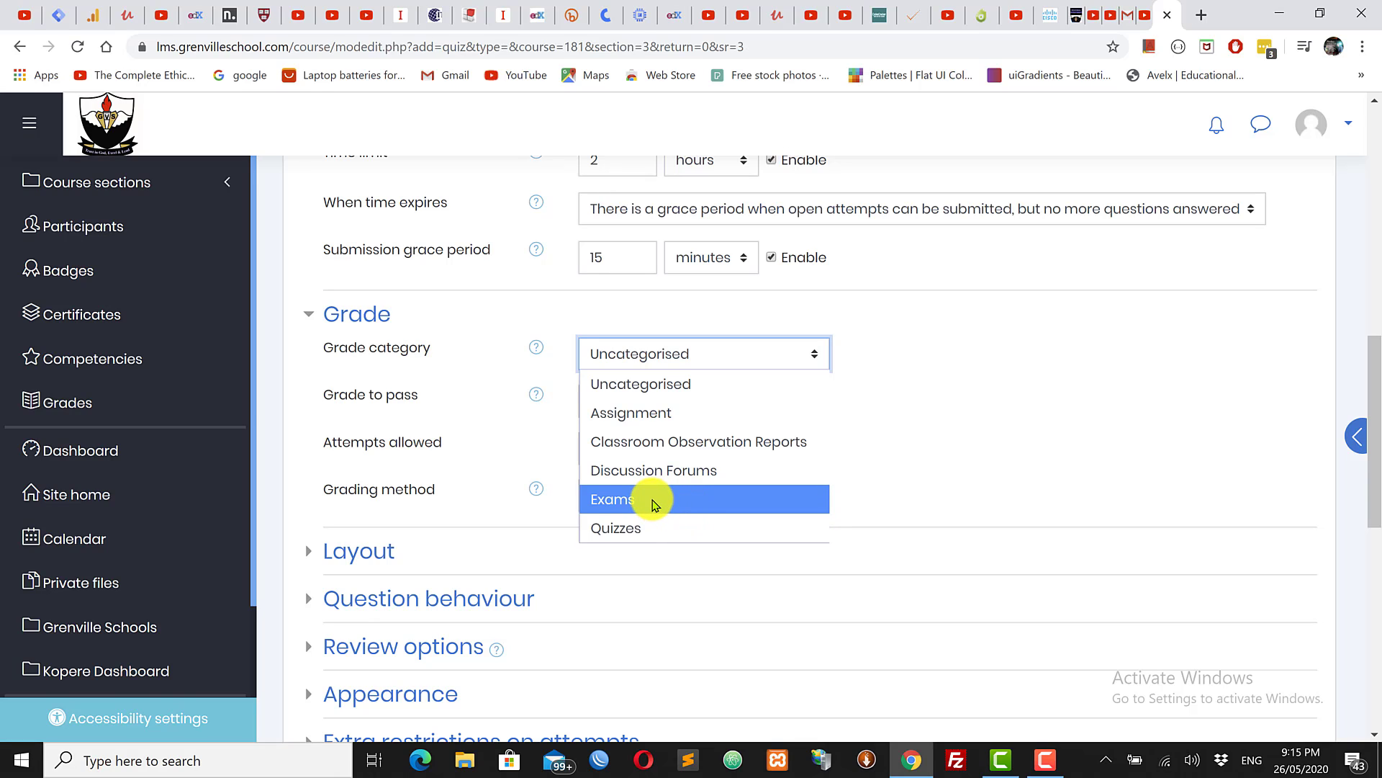
click(655, 501)
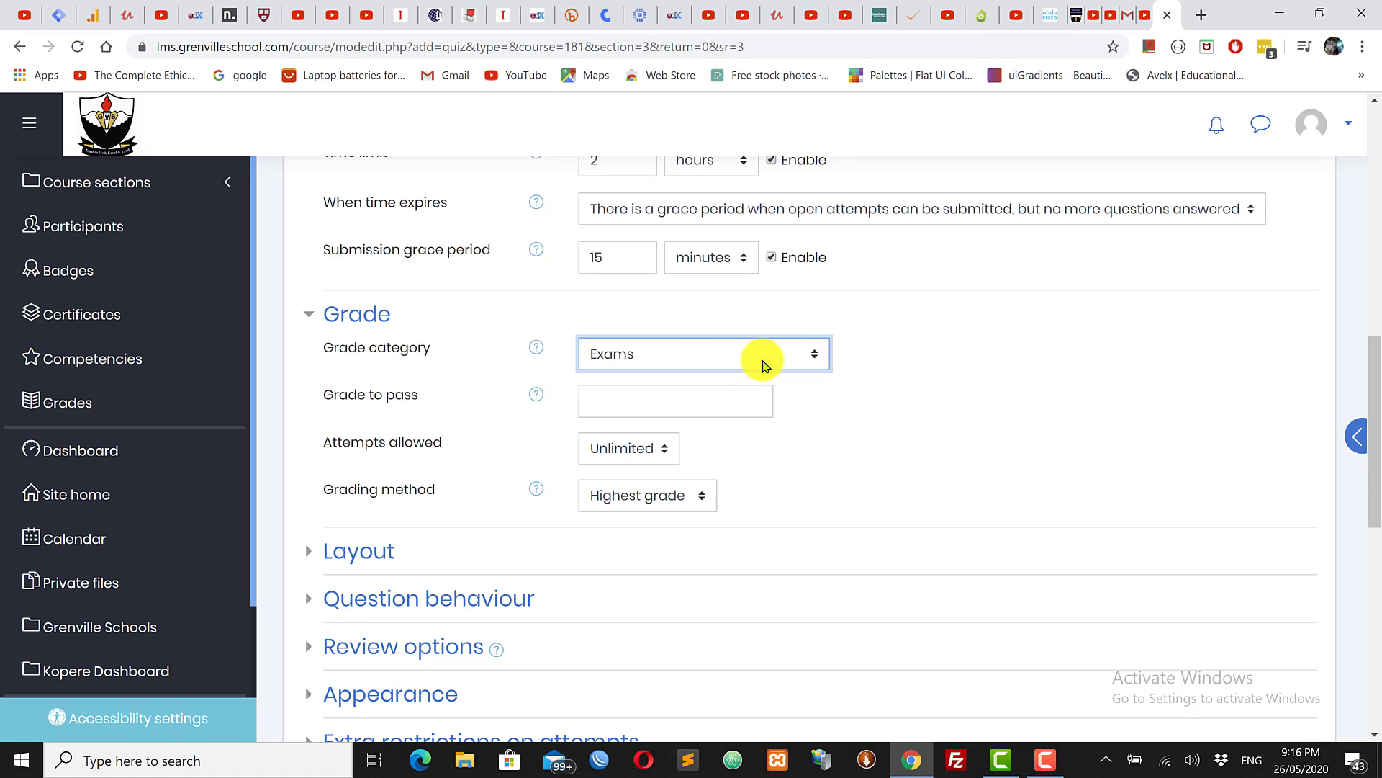
click(690, 364)
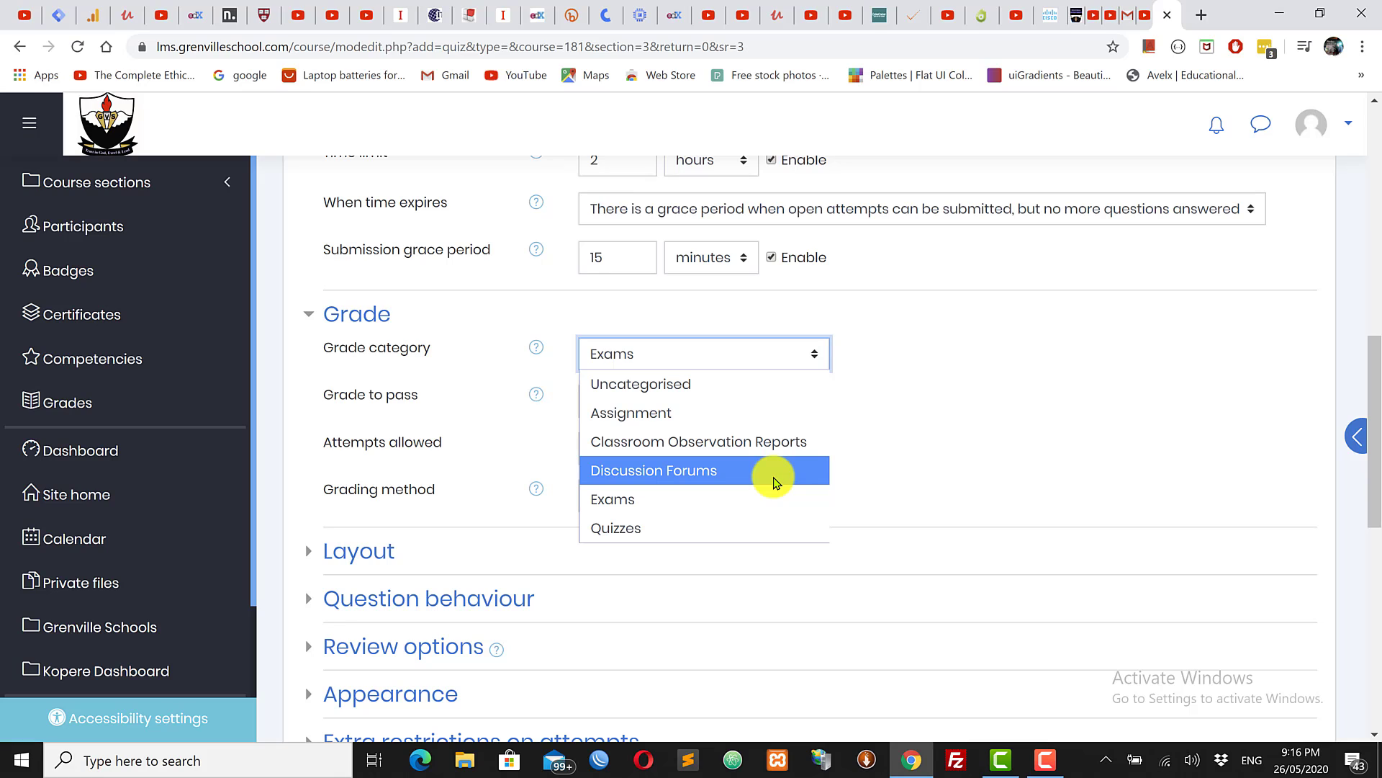
click(1003, 410)
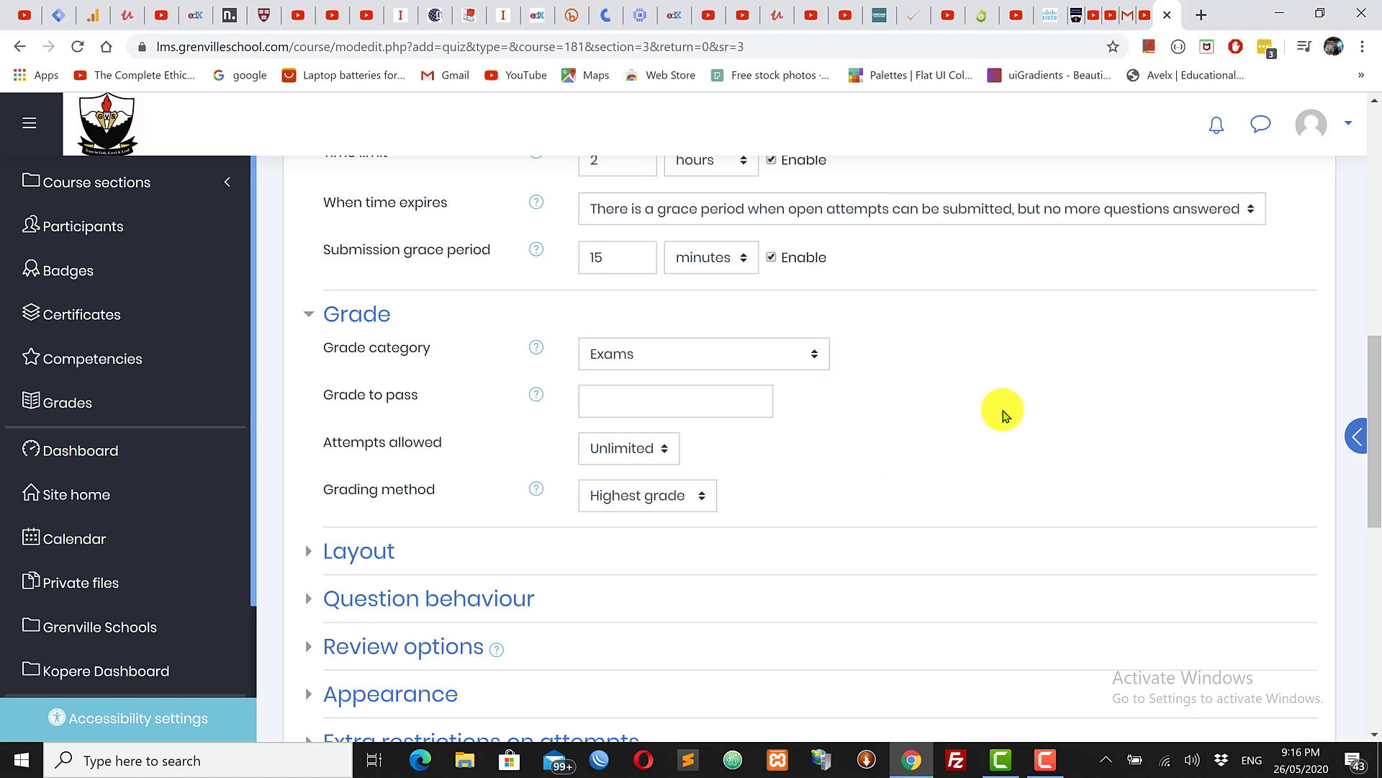
click(648, 353)
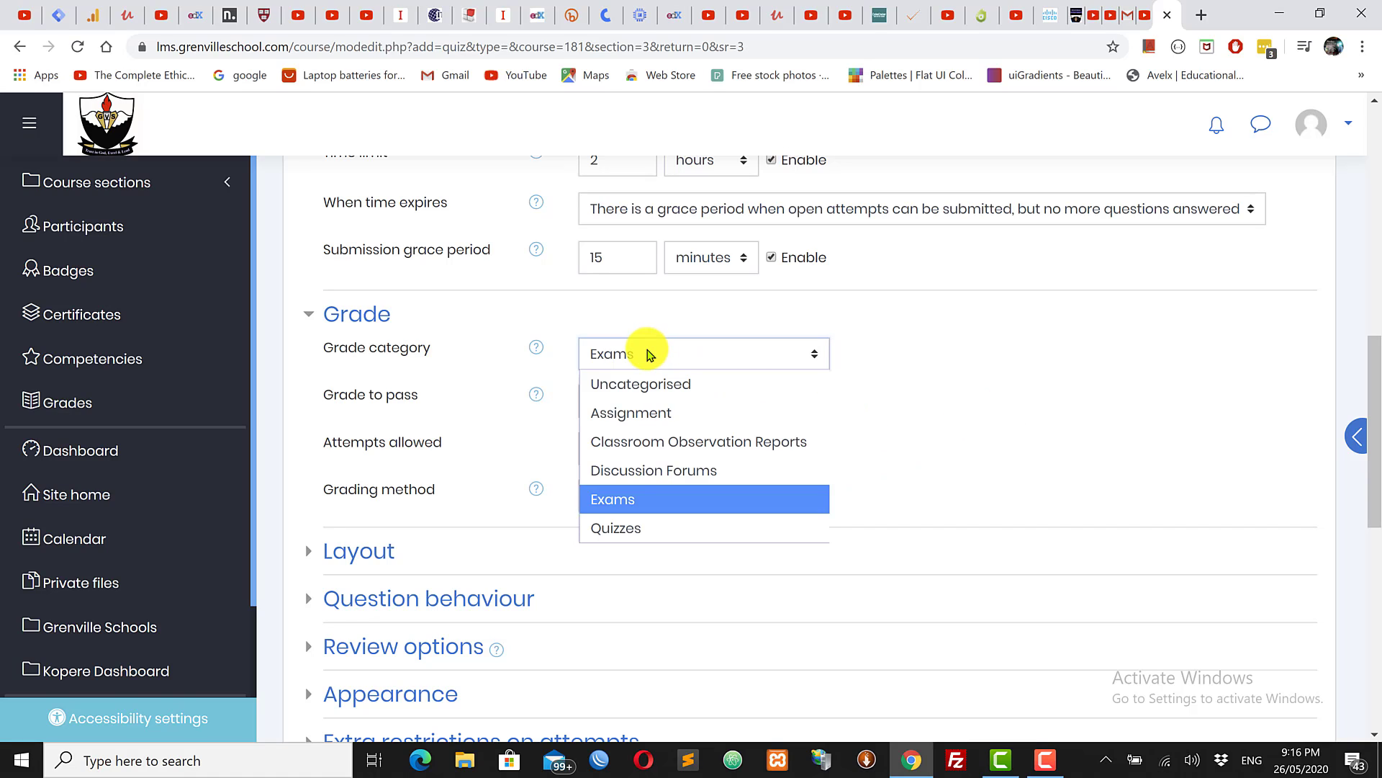
click(629, 498)
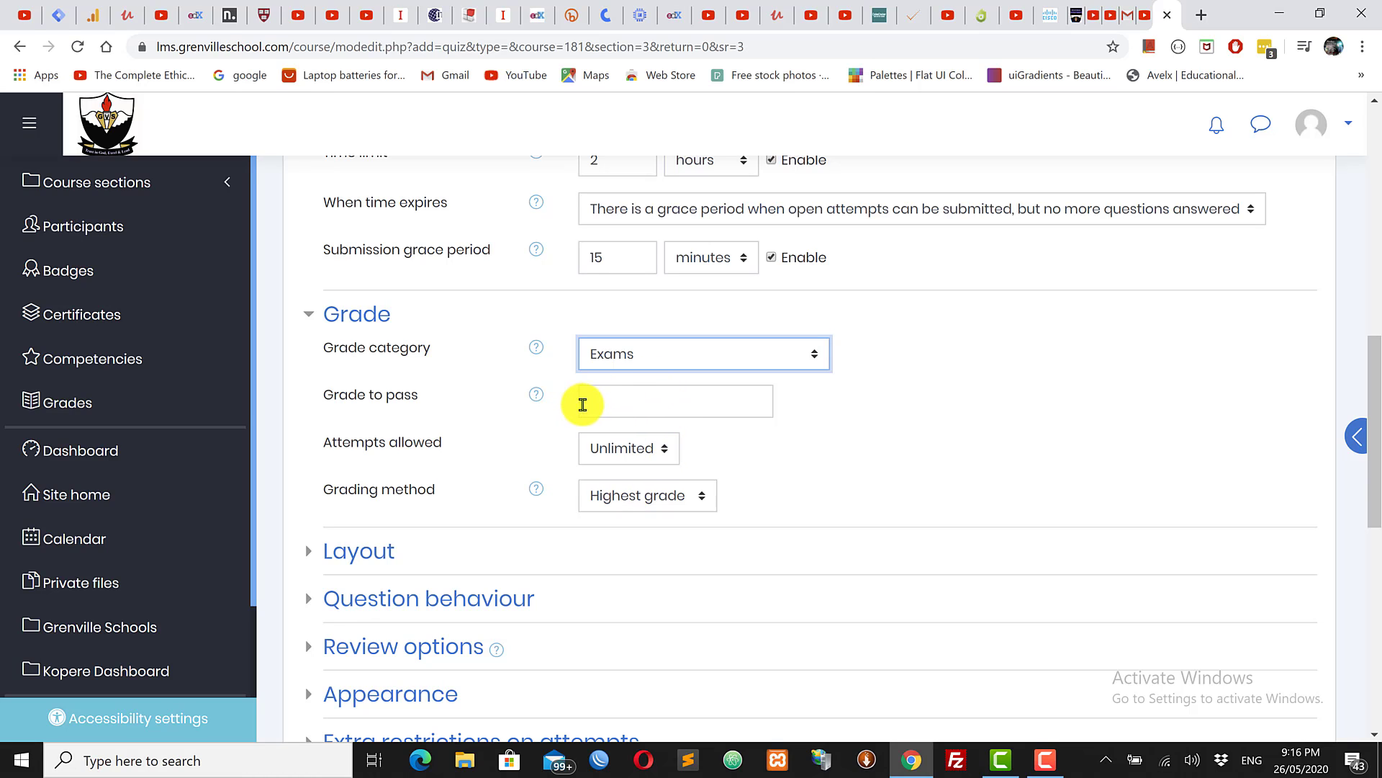
Step: Enter 60 as the grade to pass, then clear it so the field stays empty
click(651, 411)
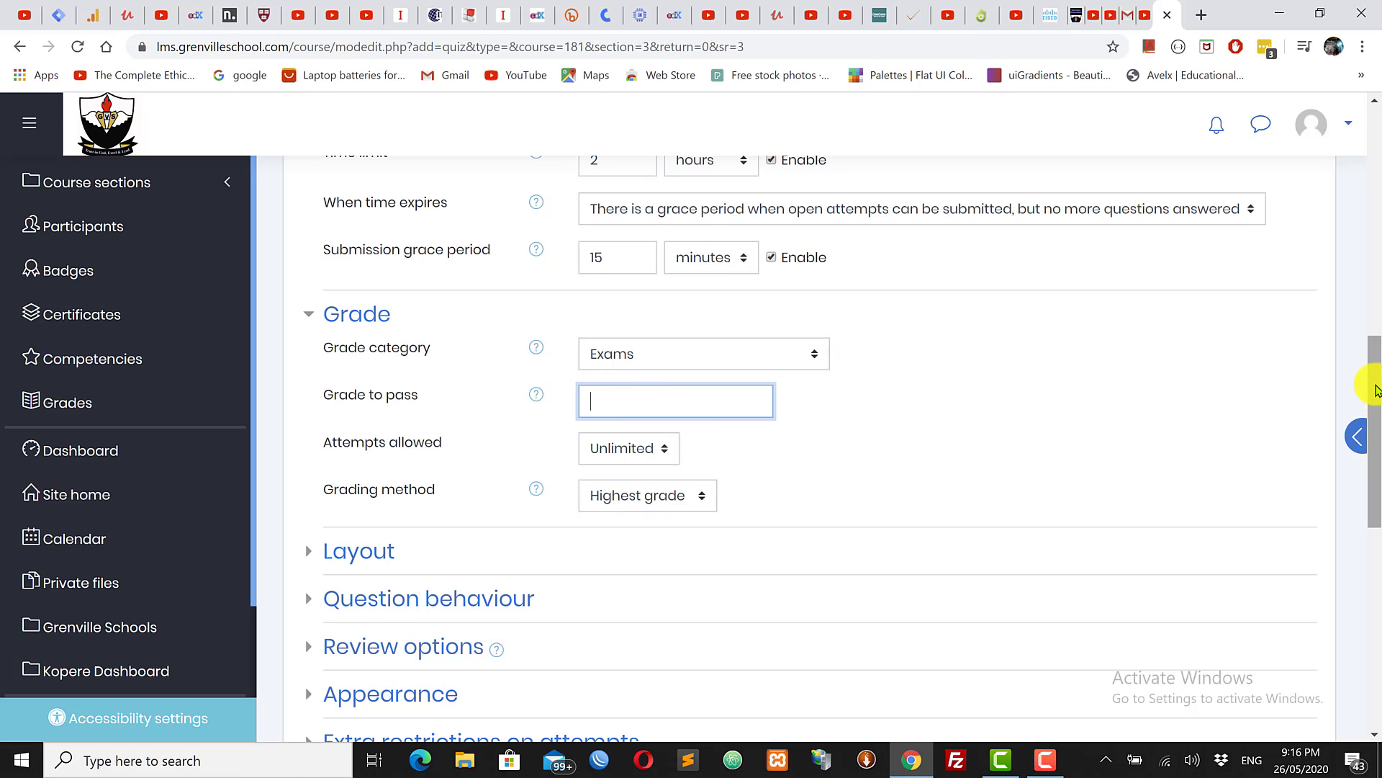
scroll(1371, 385, down, 2)
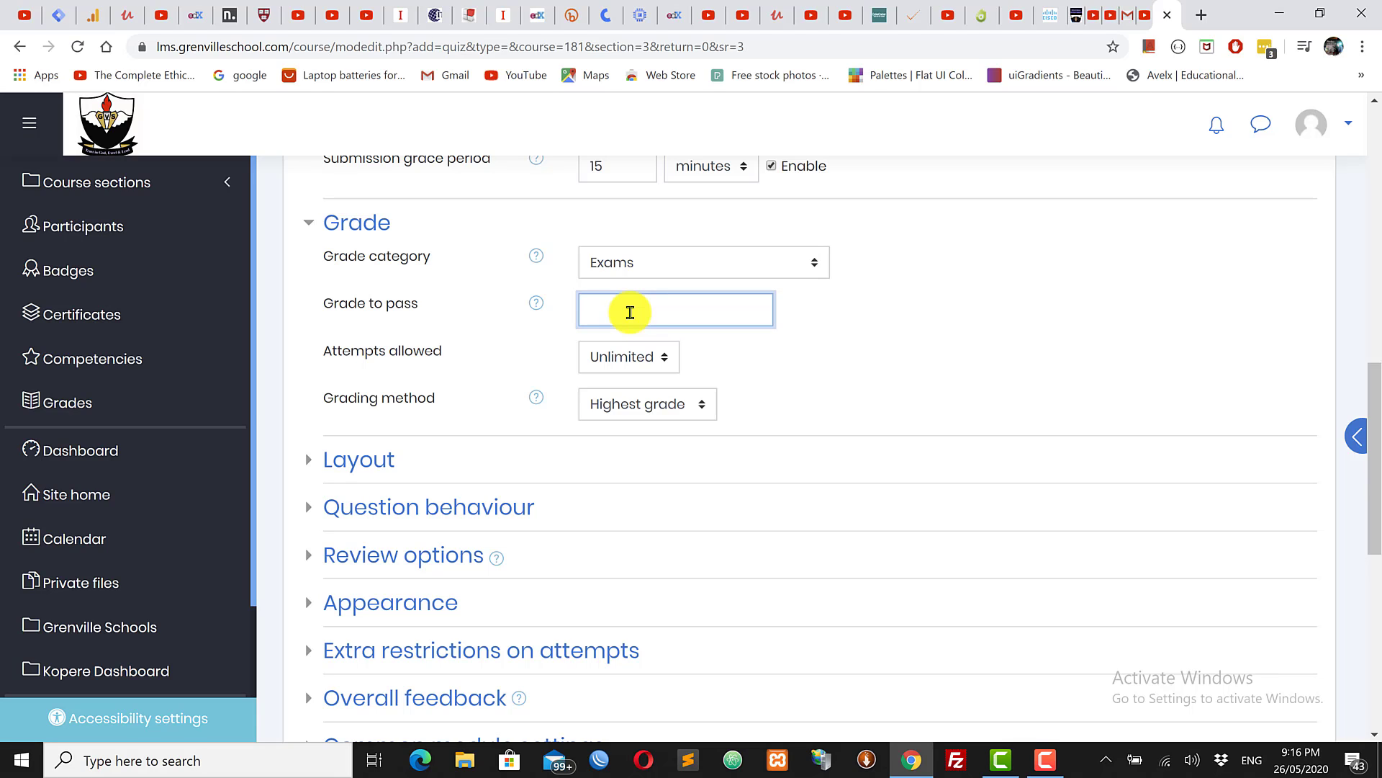
text(60)
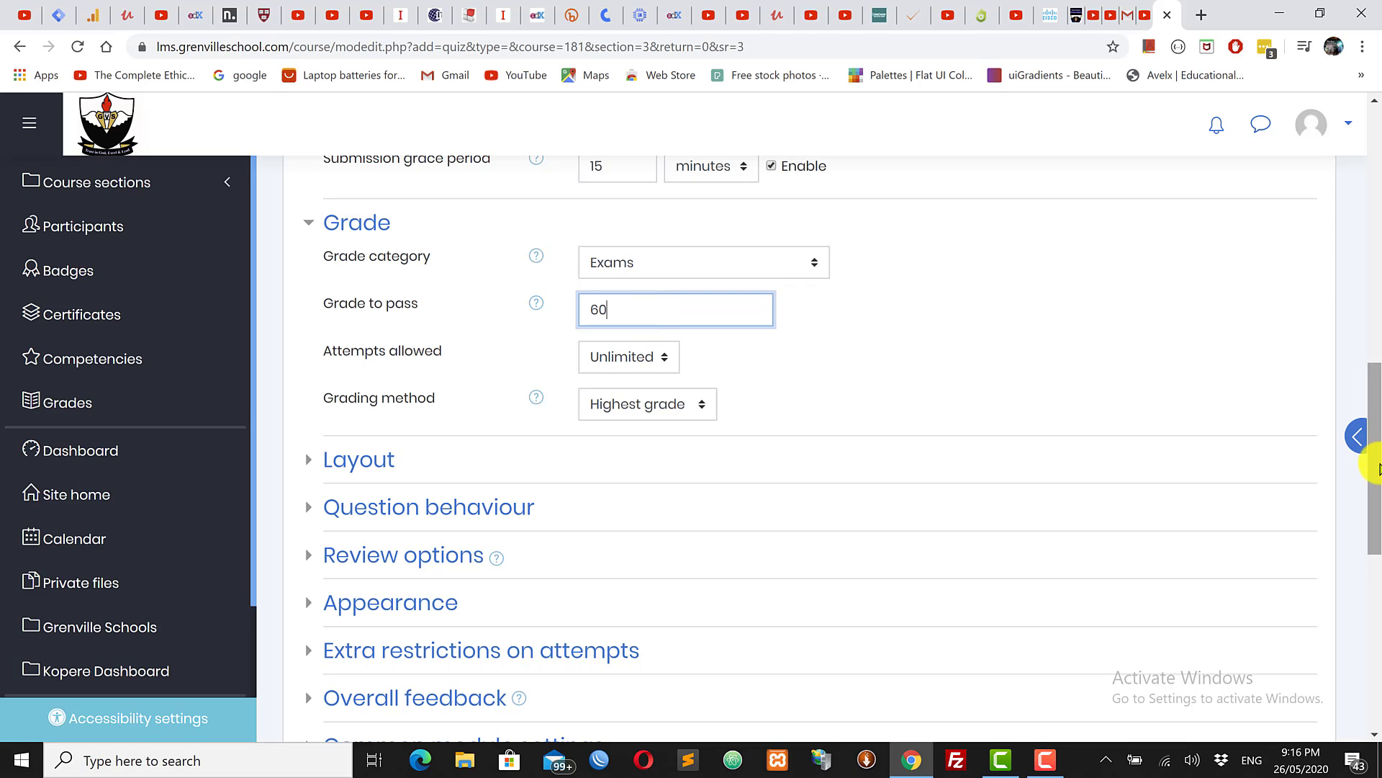
scroll(1377, 443, up, 1)
scroll(1376, 442, up, 1)
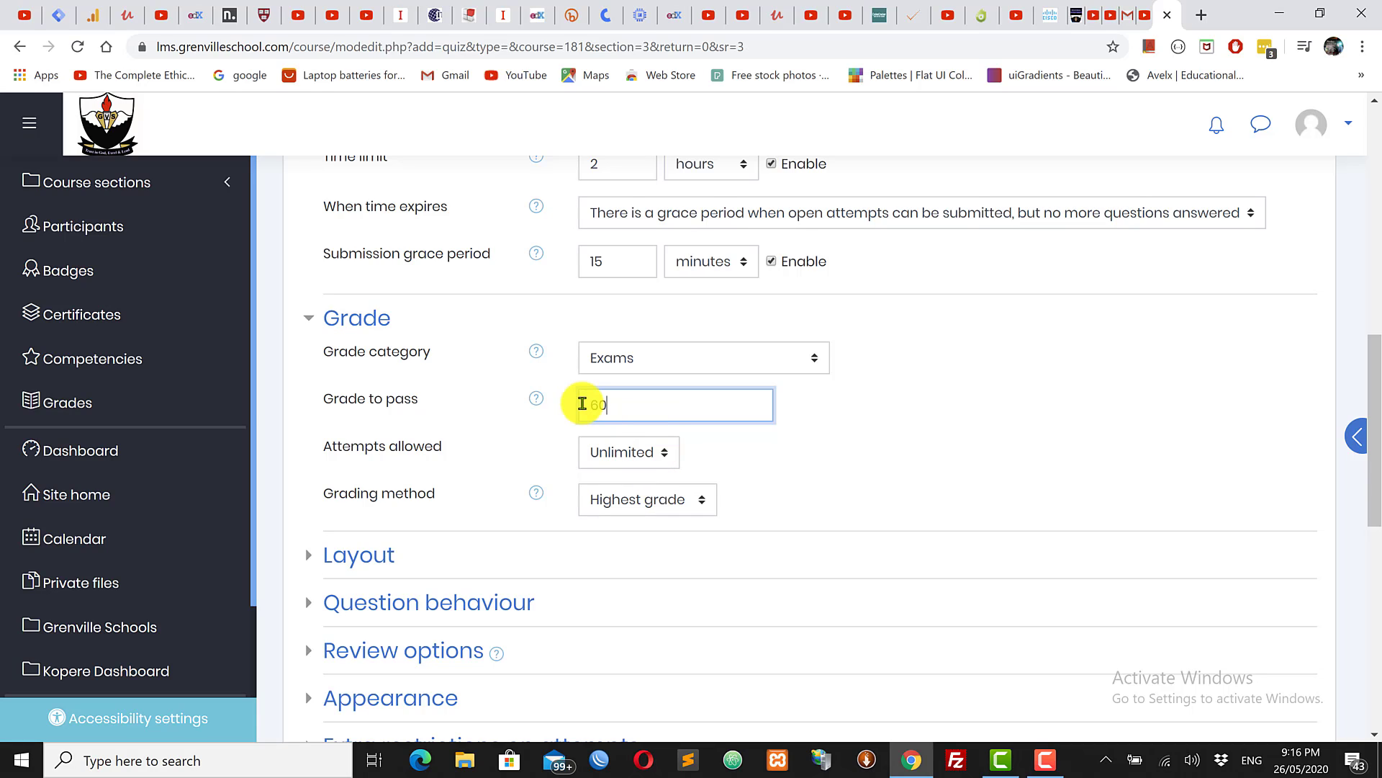
drag(627, 401, 549, 405)
key(BackSpace)
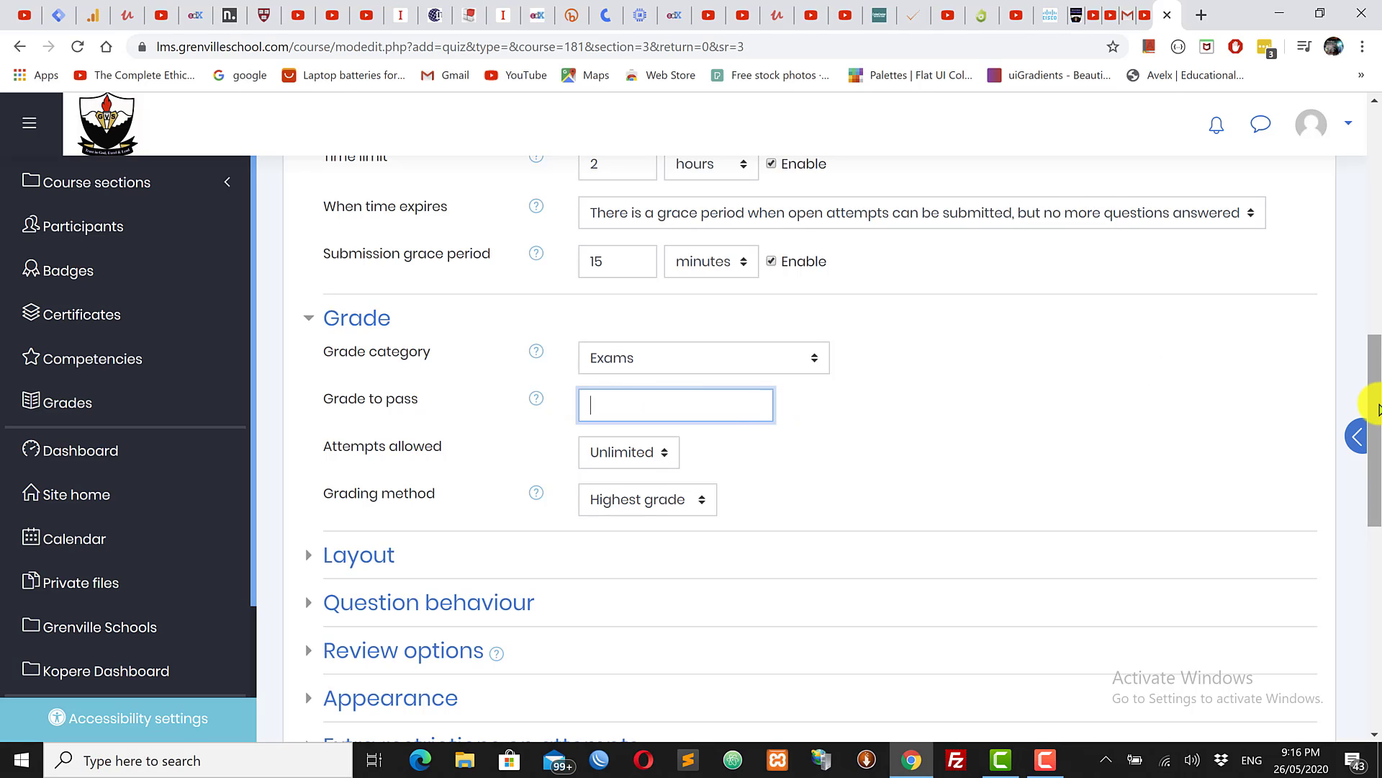
Step: Allow only 1 attempt at the quiz and expand the Layout settings
drag(1373, 425, 1376, 442)
scroll(1372, 438, down, 3)
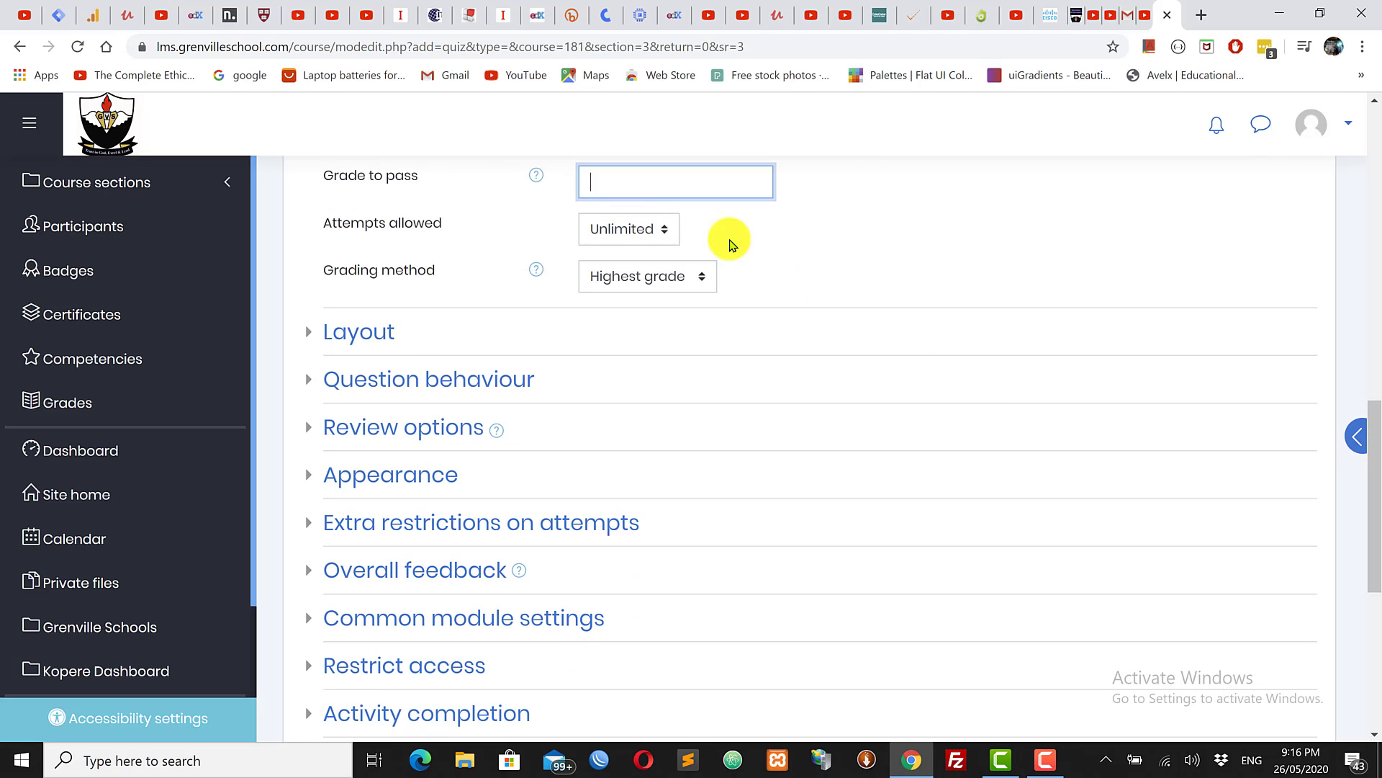
mouse_move(1371, 418)
mouse_down()
mouse_move(1372, 356)
mouse_move(1372, 463)
mouse_move(1372, 440)
mouse_up()
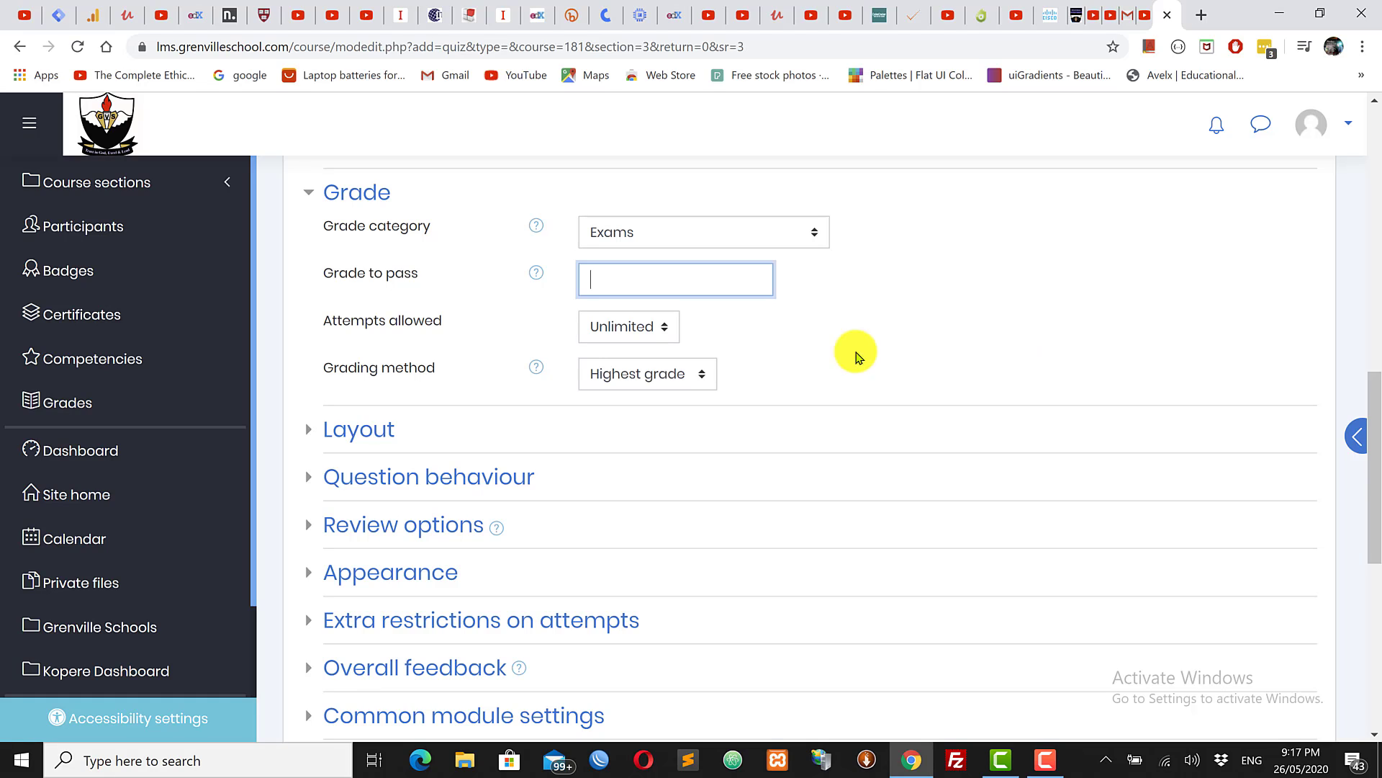
click(624, 330)
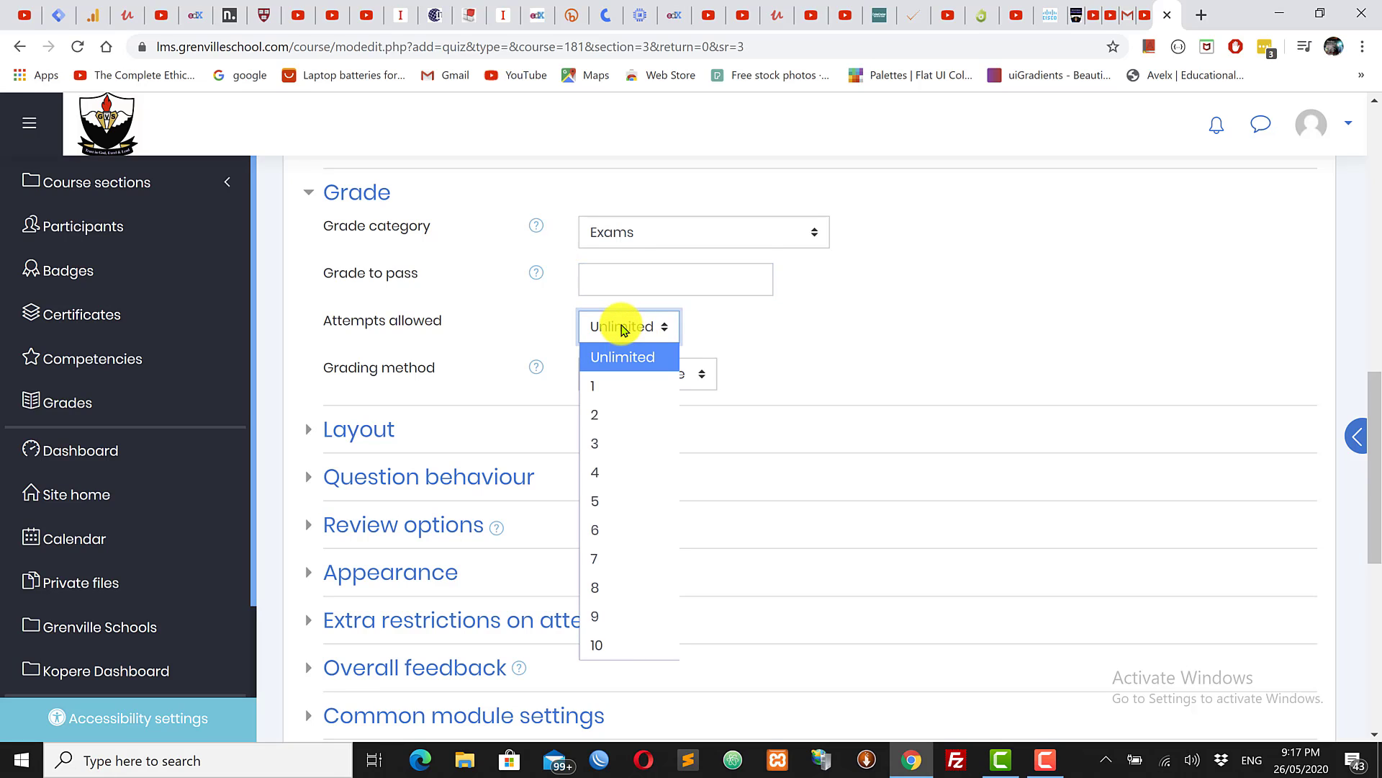
click(617, 386)
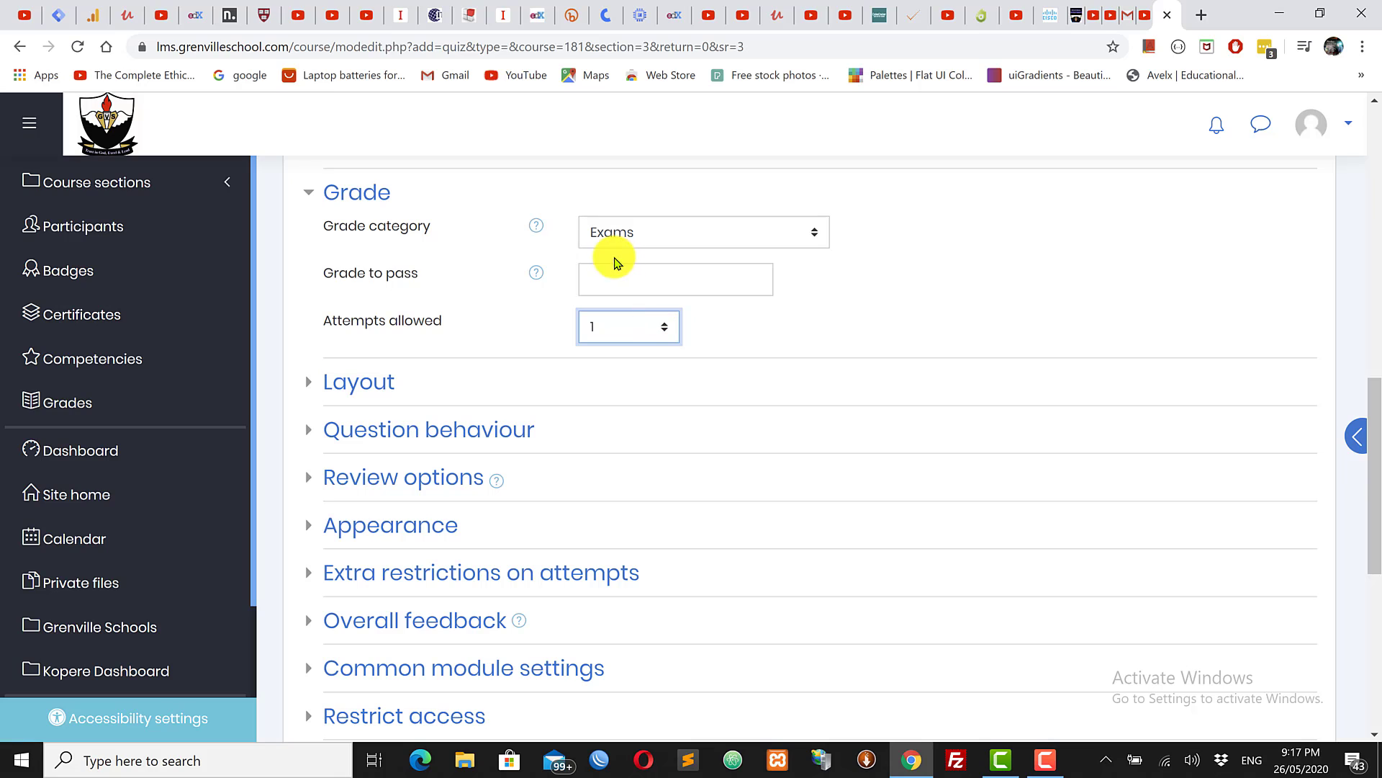
click(362, 384)
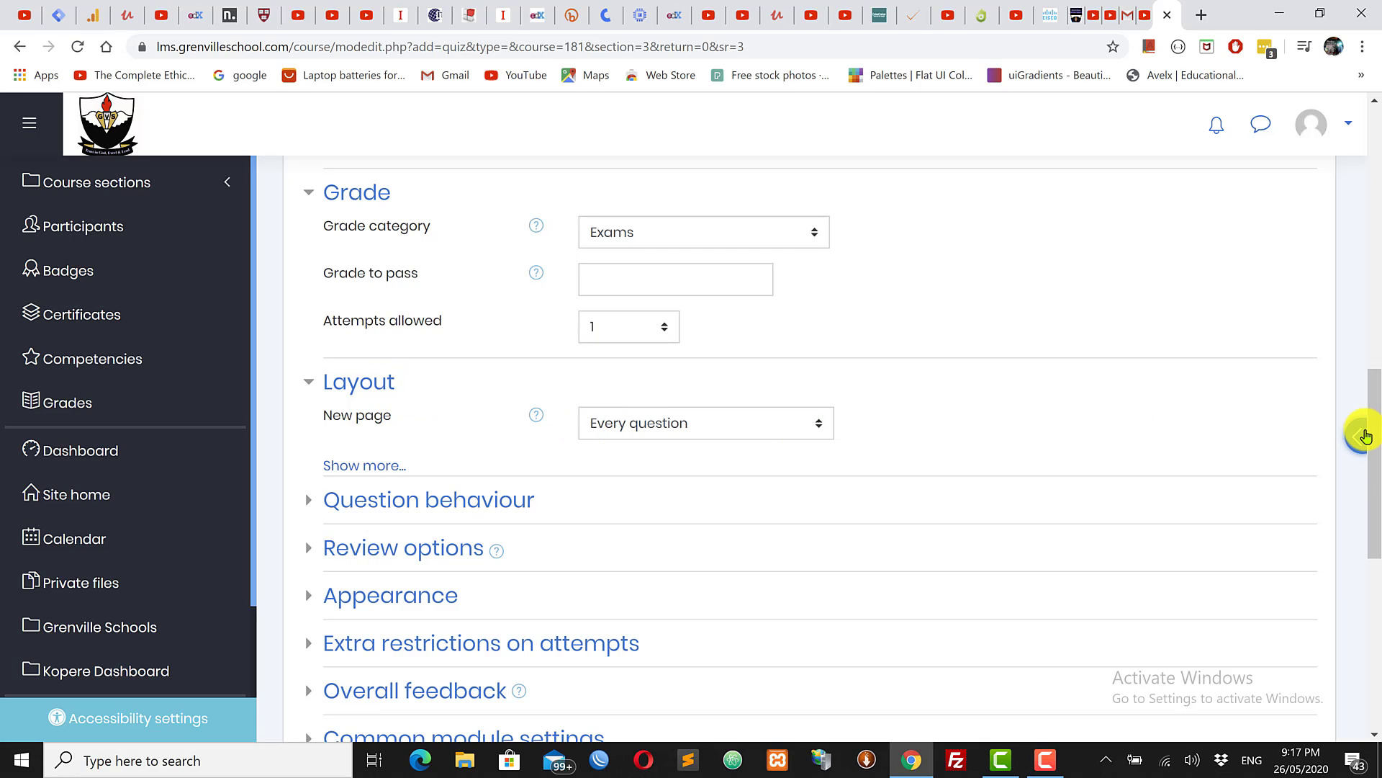
Step: Keep a new page for every question and reveal the navigation method, left as Free
scroll(1366, 436, down, 3)
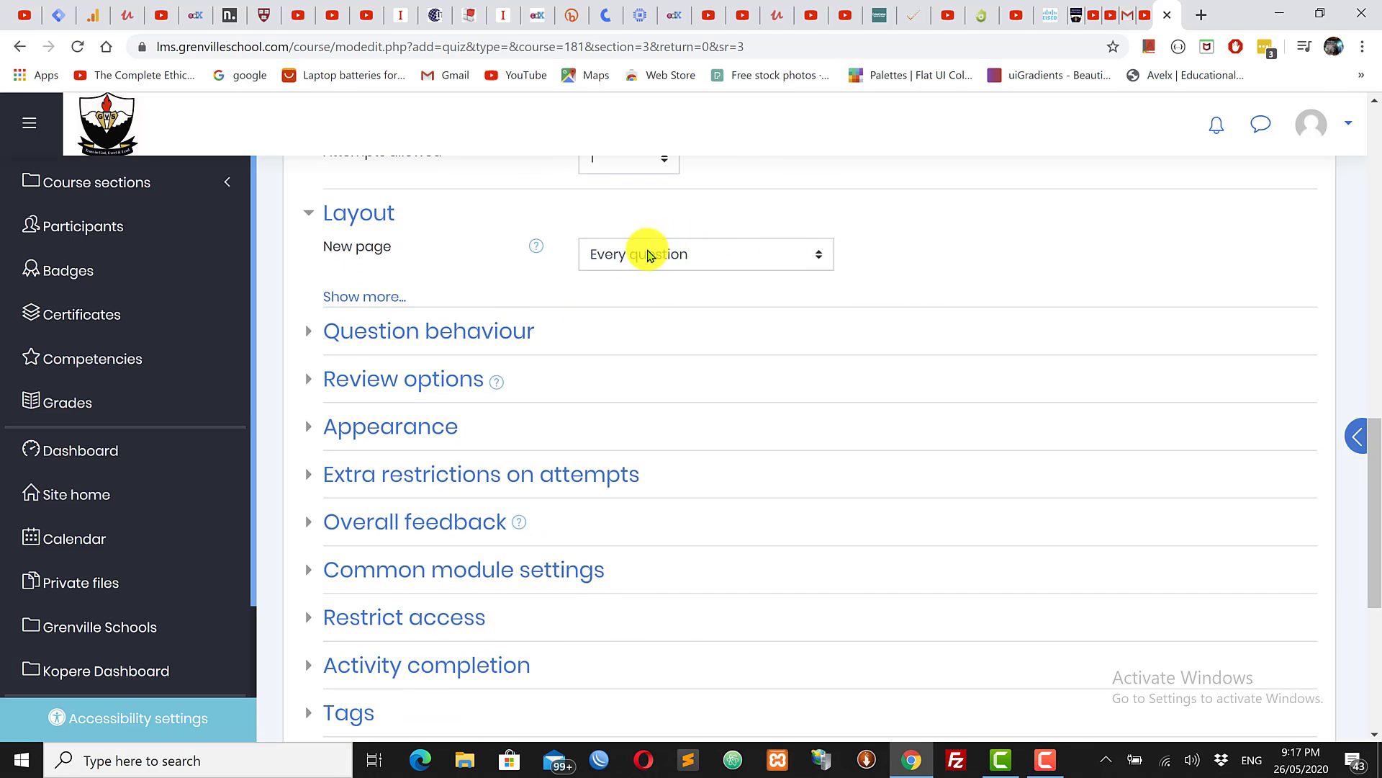
click(647, 256)
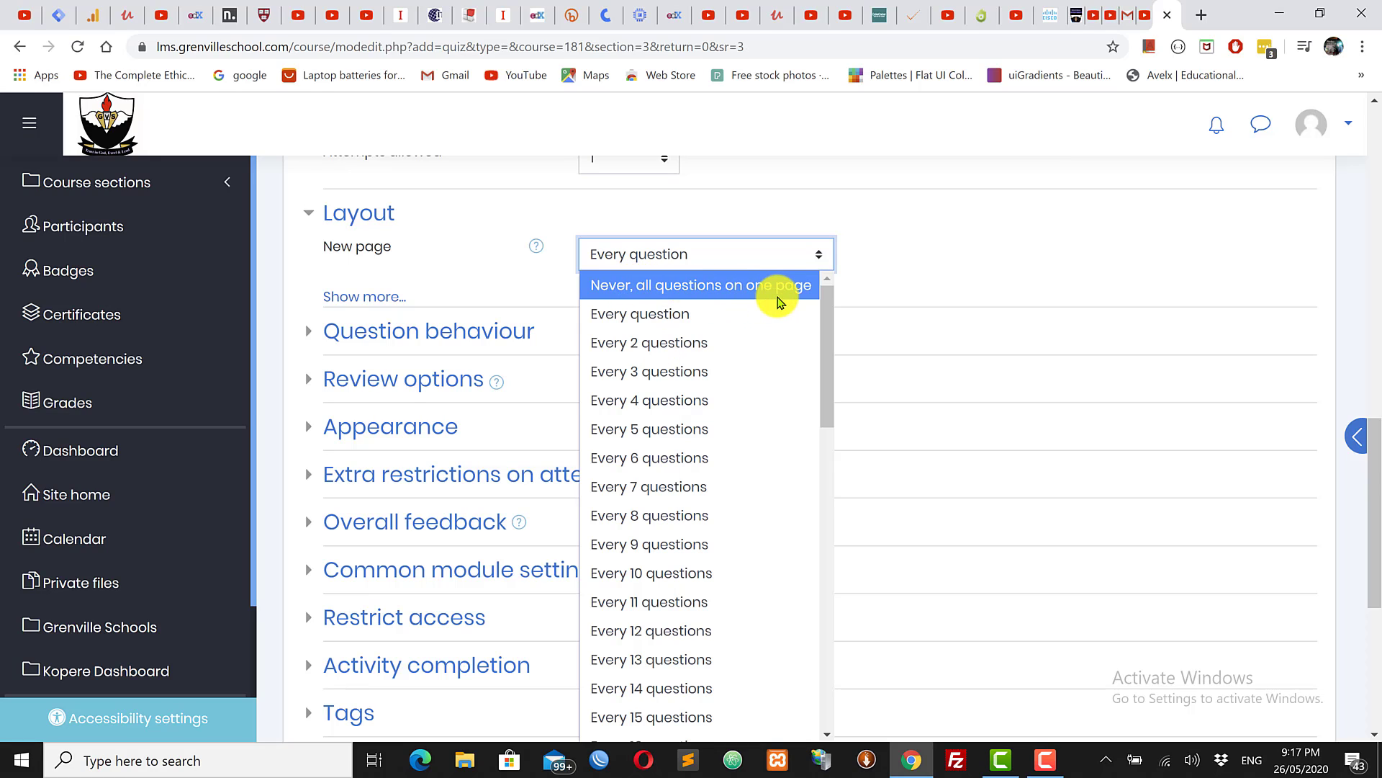
click(637, 314)
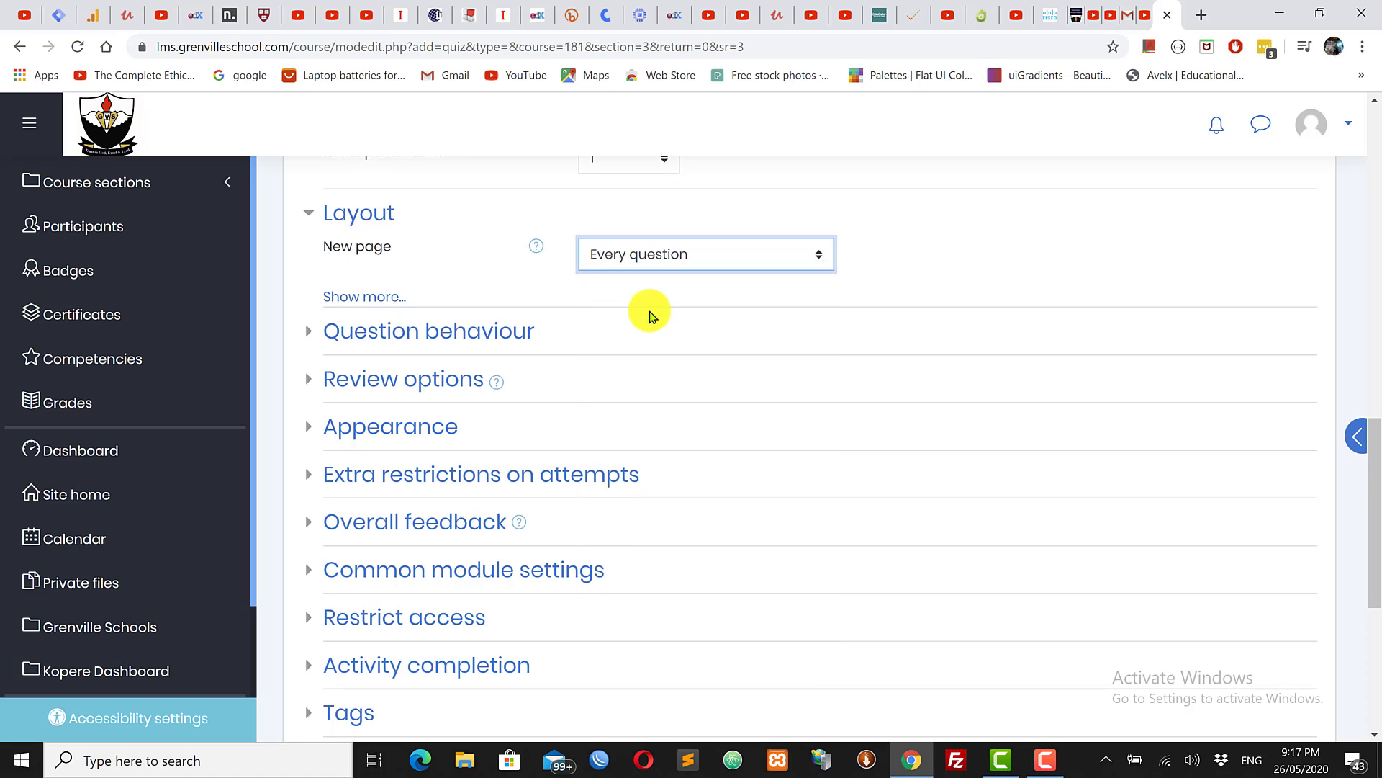
click(338, 297)
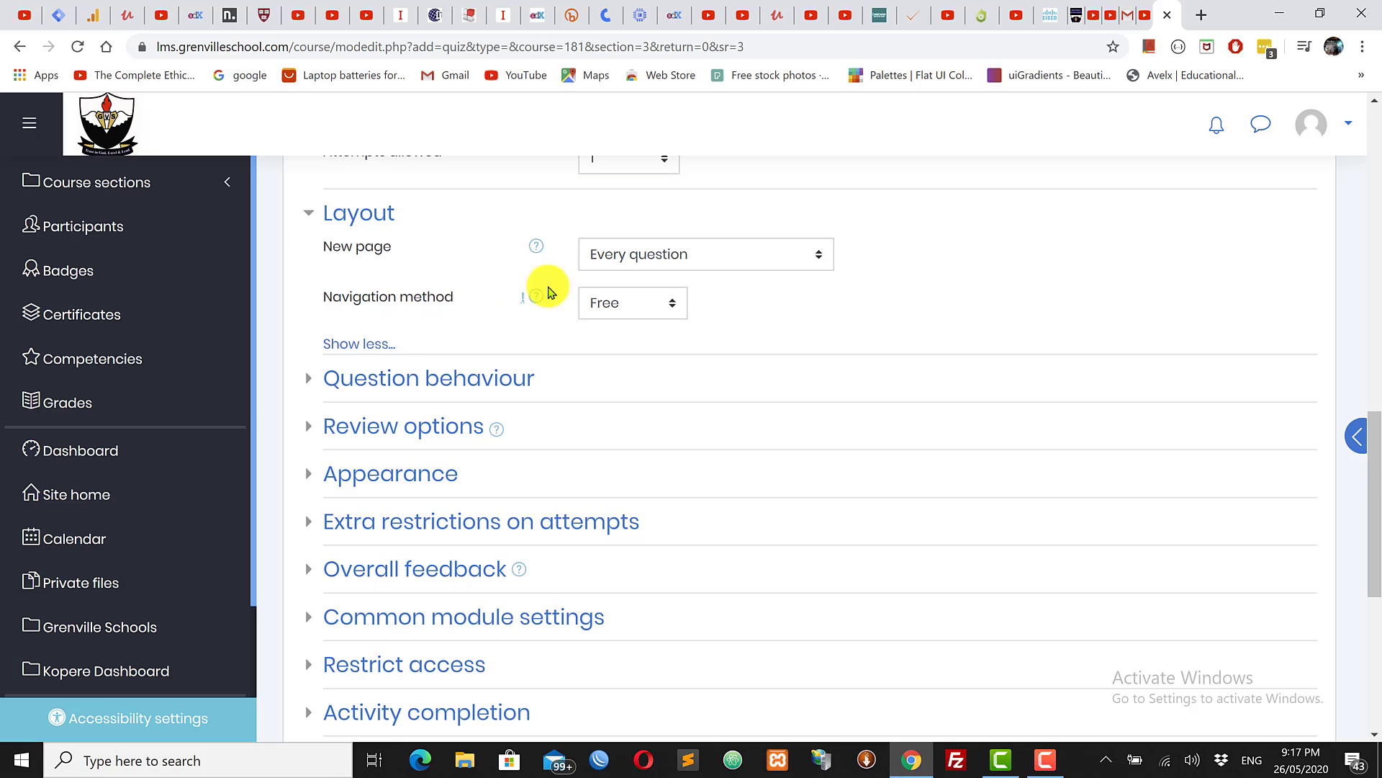
click(638, 311)
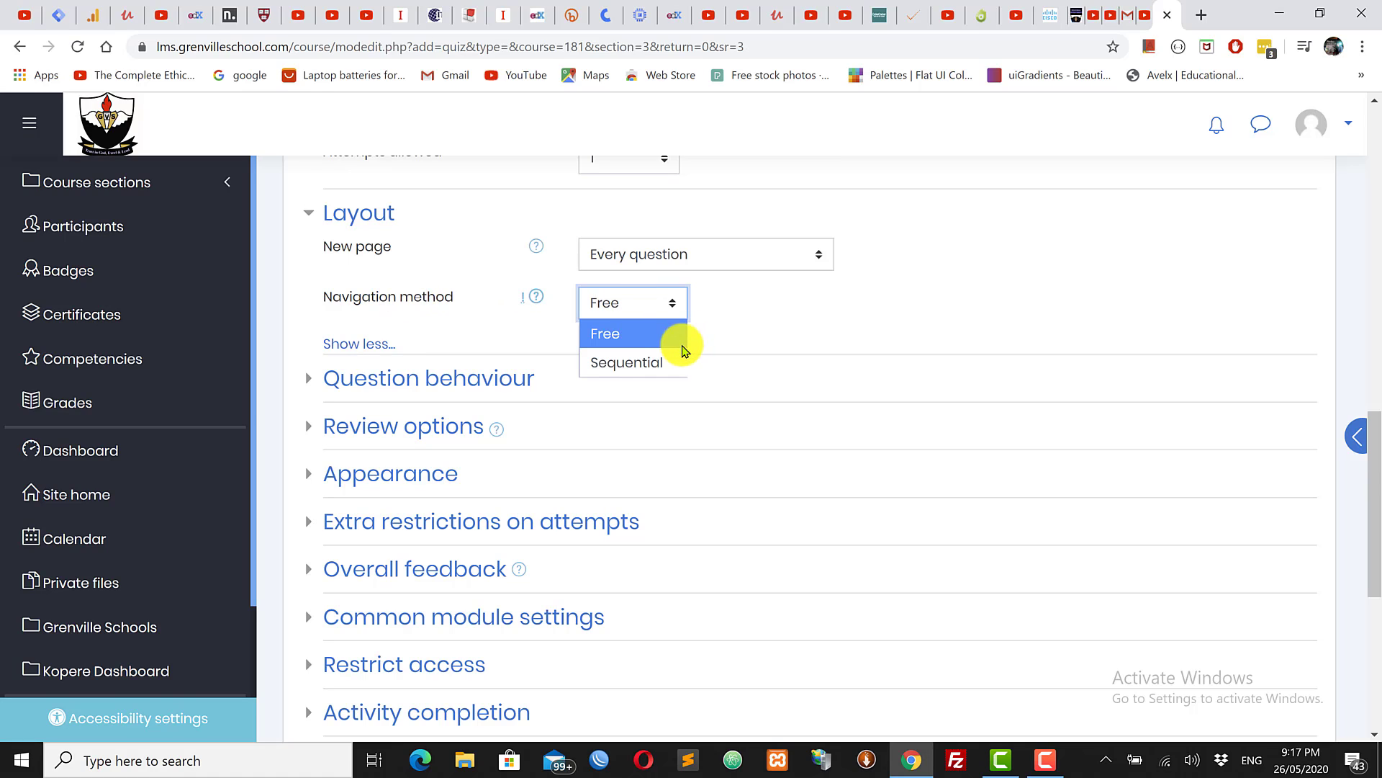
click(756, 325)
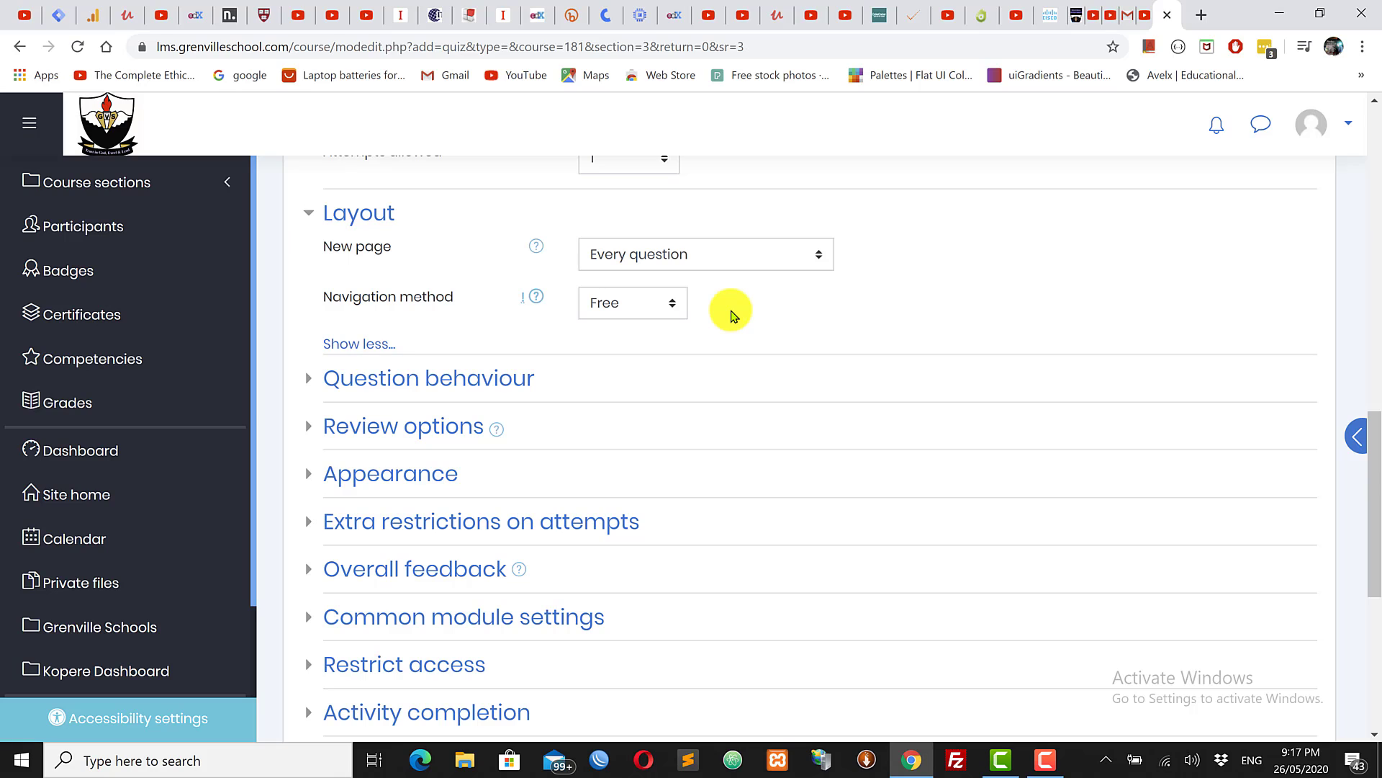
Step: Try Sequential navigation, revert it to Free, and expand Question behaviour
click(629, 302)
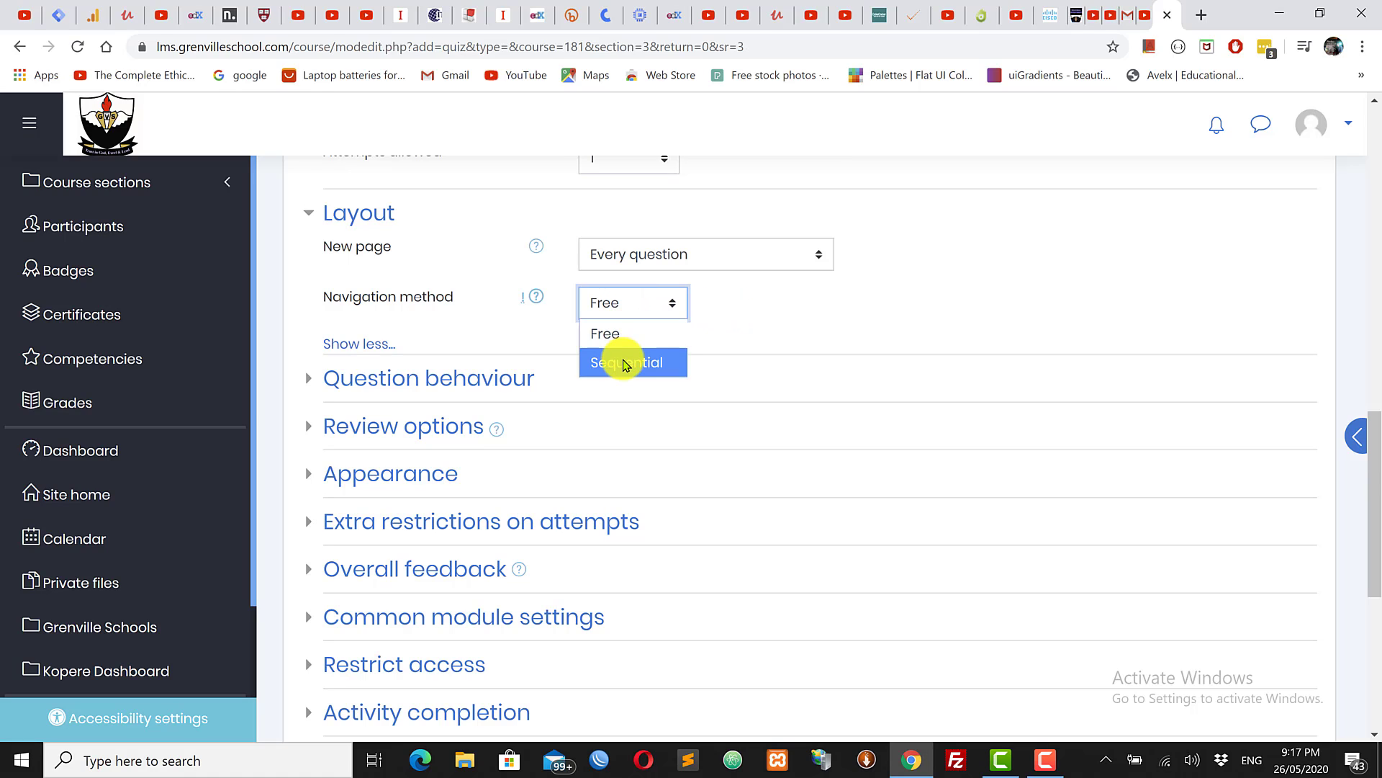
click(625, 363)
click(631, 303)
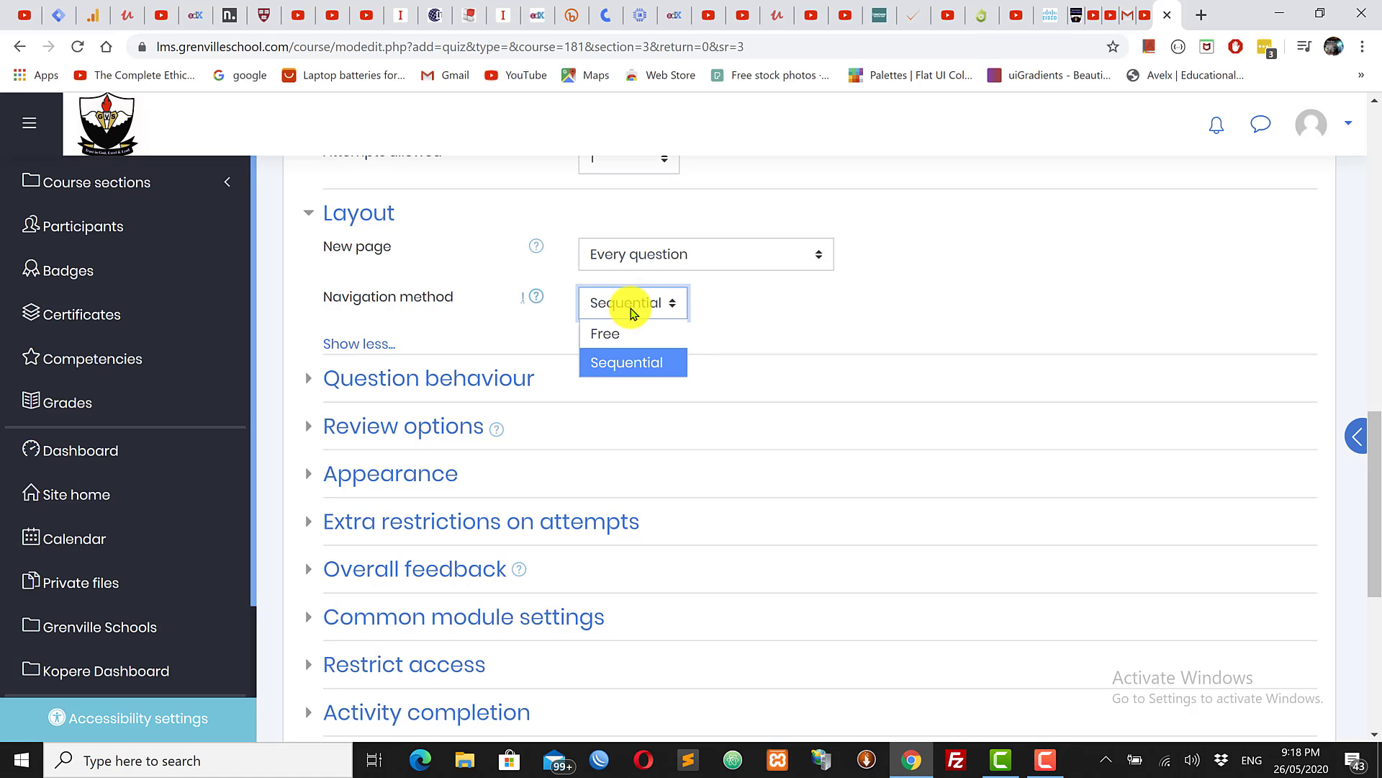
click(633, 333)
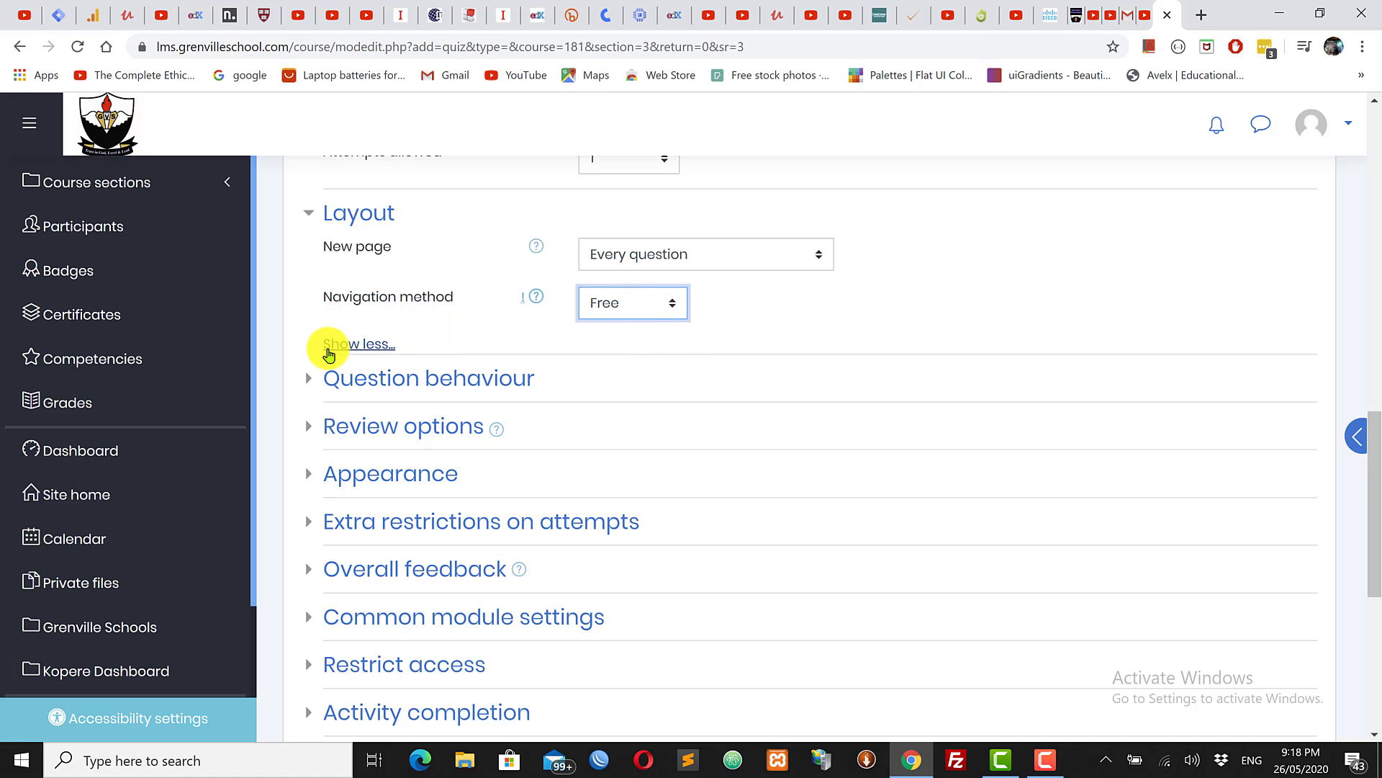
click(374, 378)
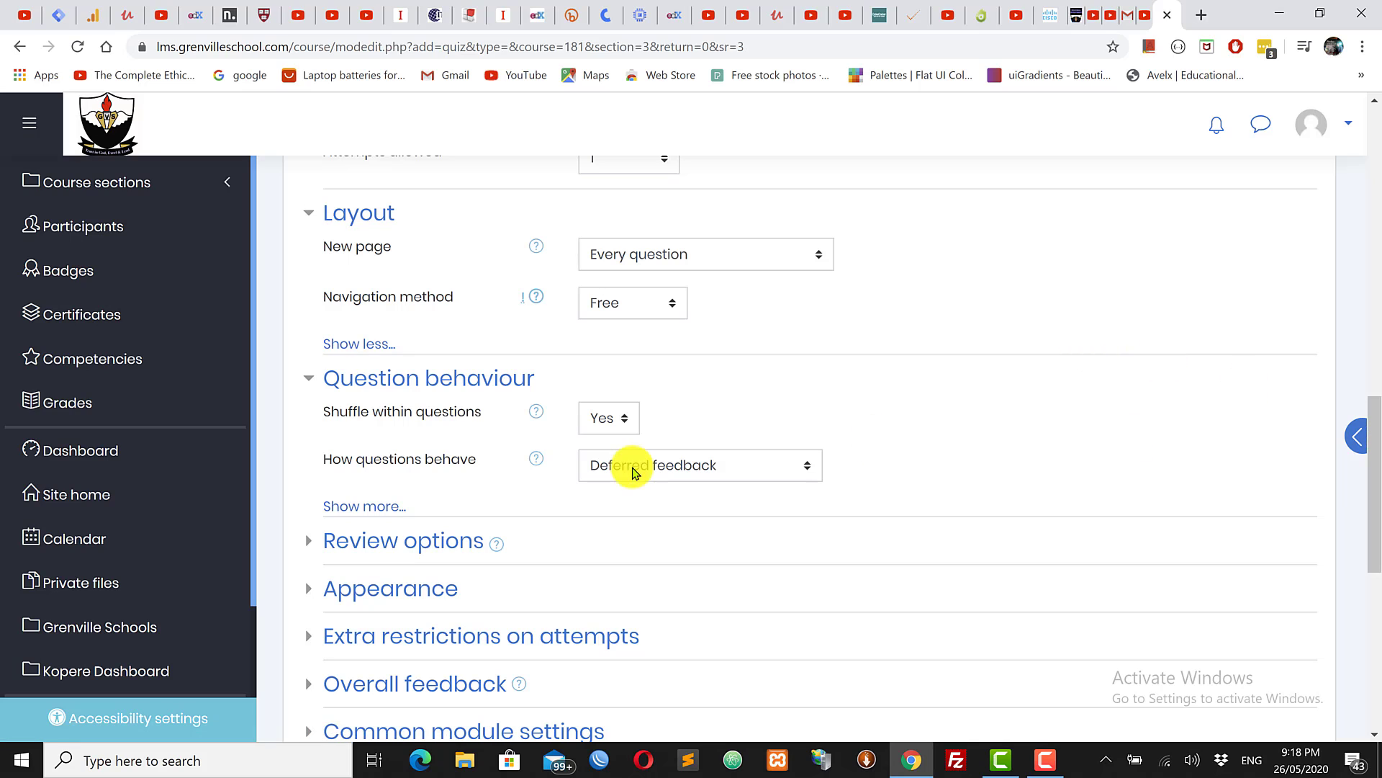
Step: Keep Deferred feedback as how questions behave and reveal the extra Question behaviour settings
drag(1375, 458, 1375, 514)
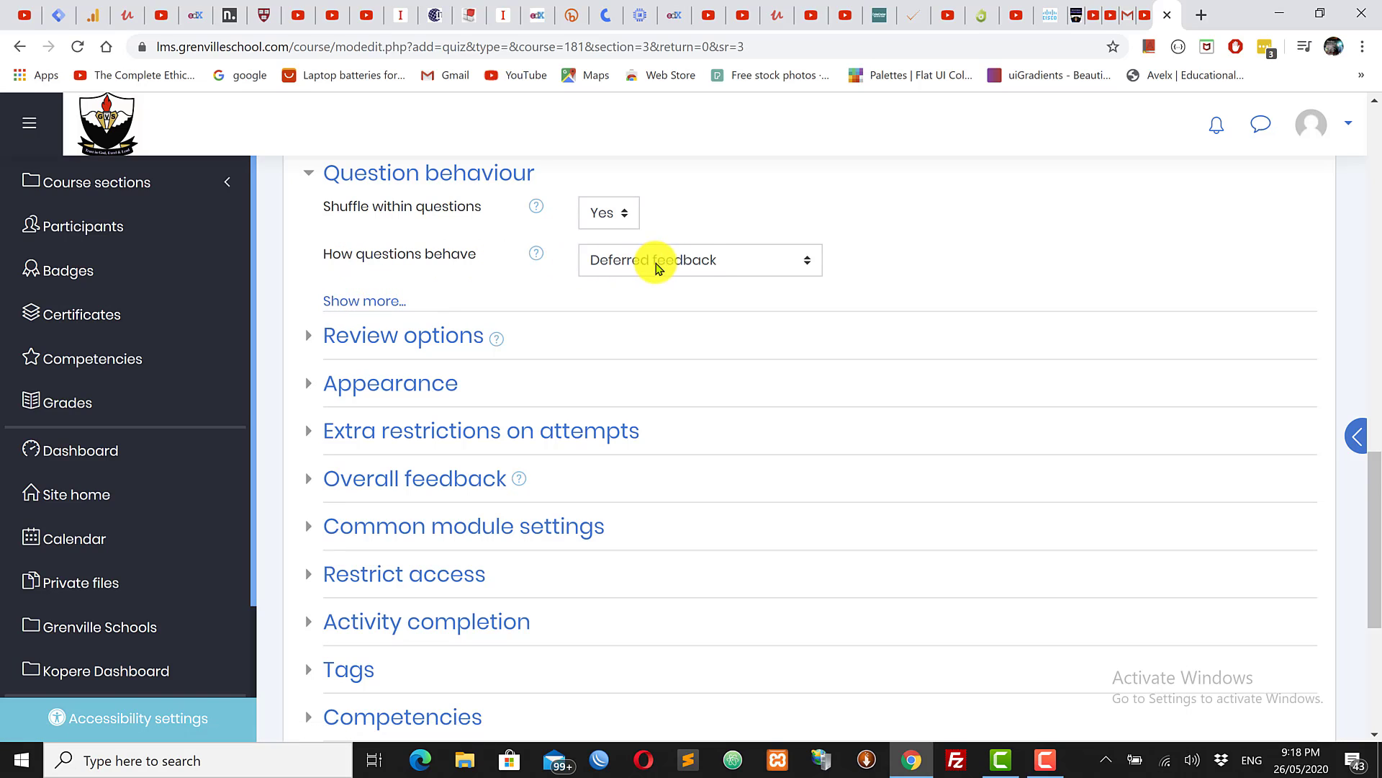
click(707, 264)
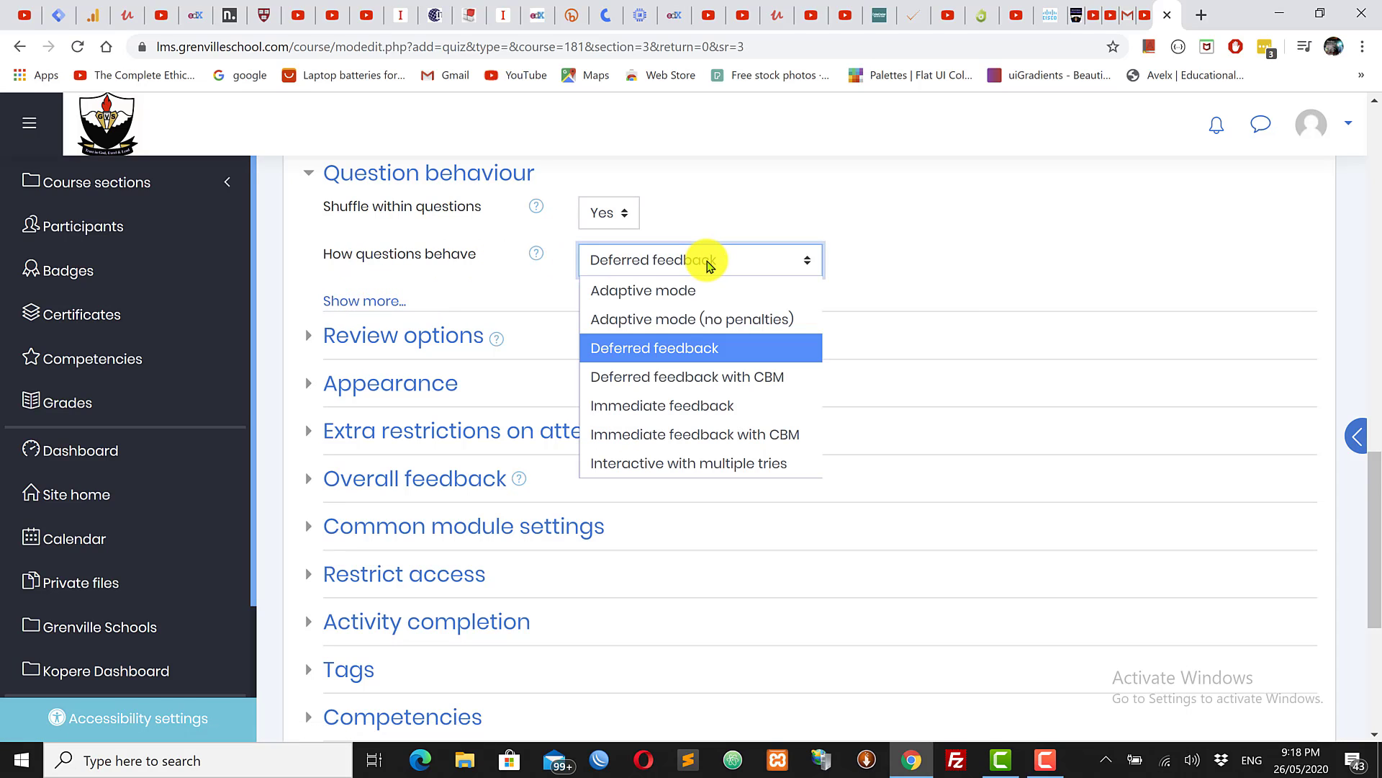
click(1028, 258)
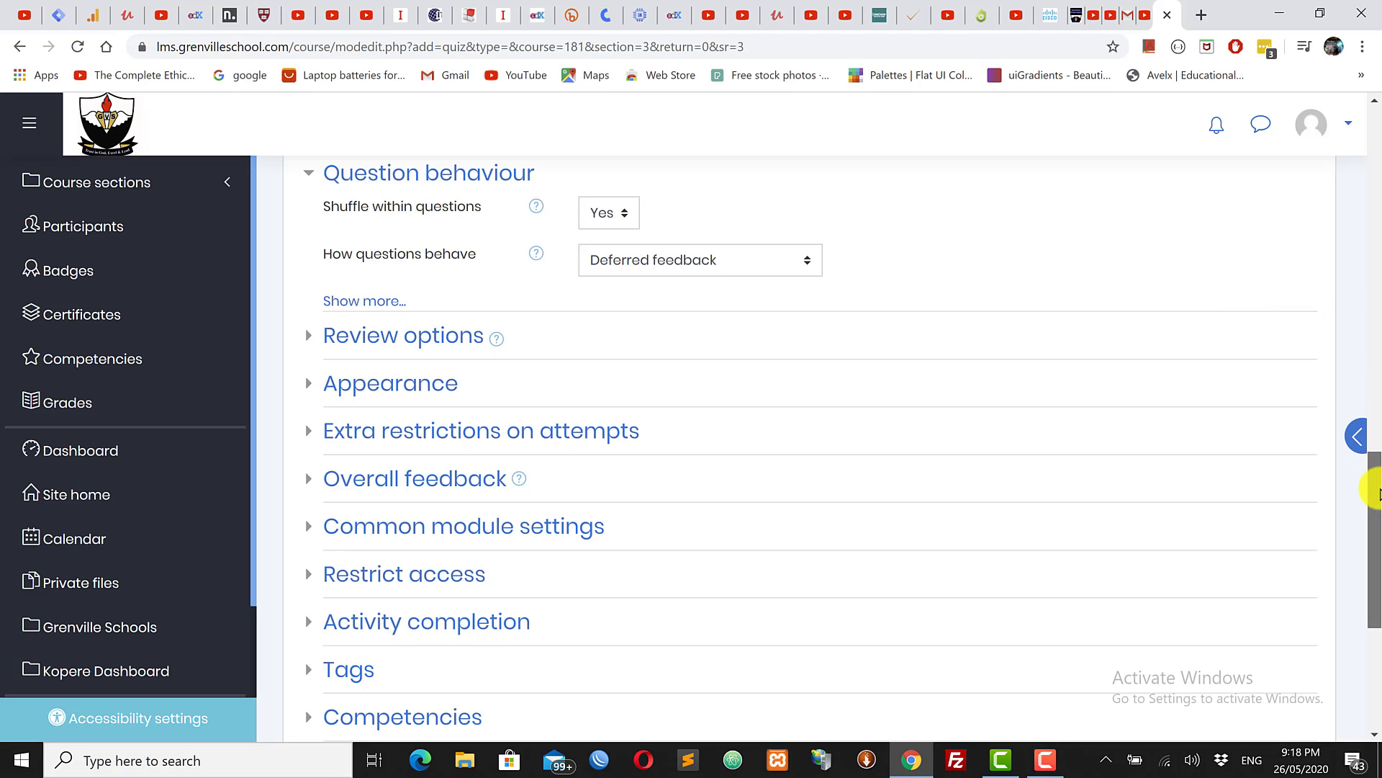
scroll(1375, 493, down, 1)
scroll(1375, 494, up, 3)
click(705, 416)
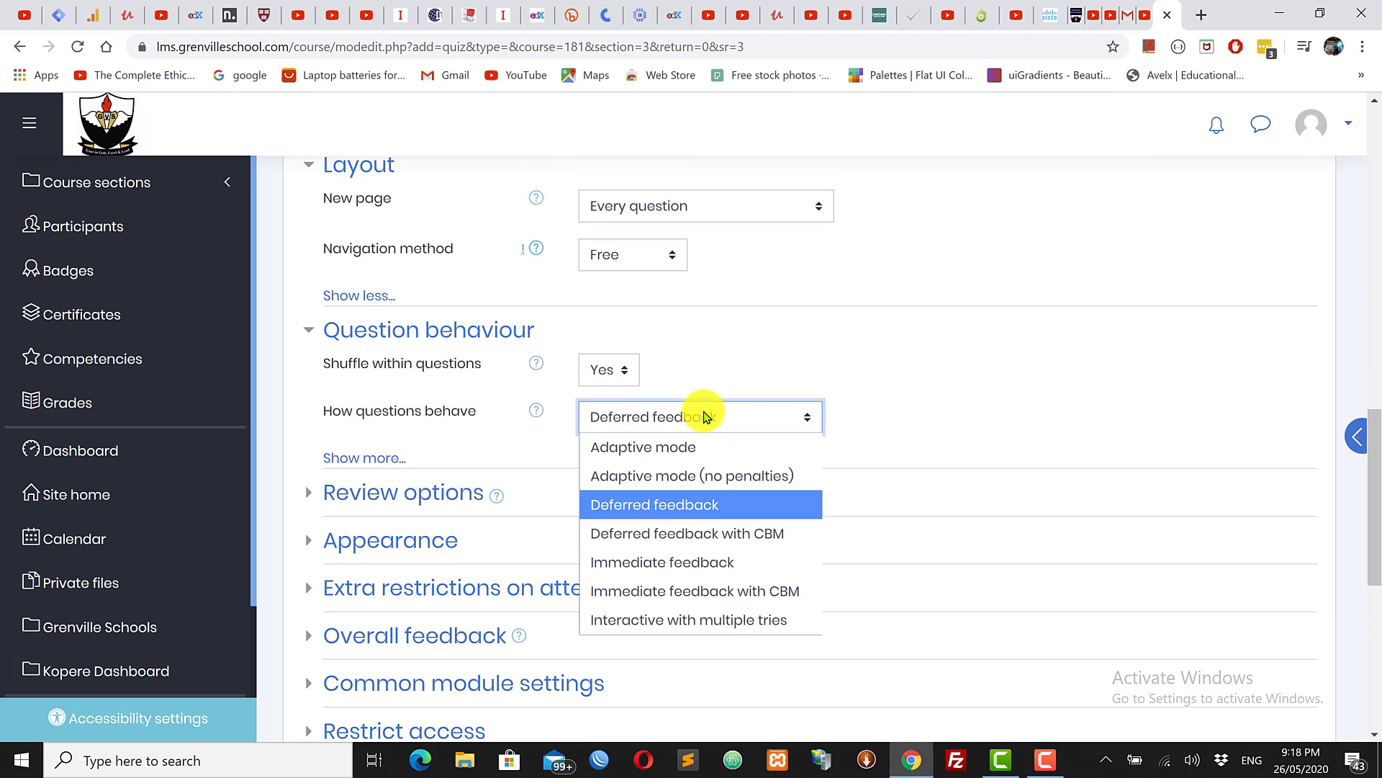
click(981, 406)
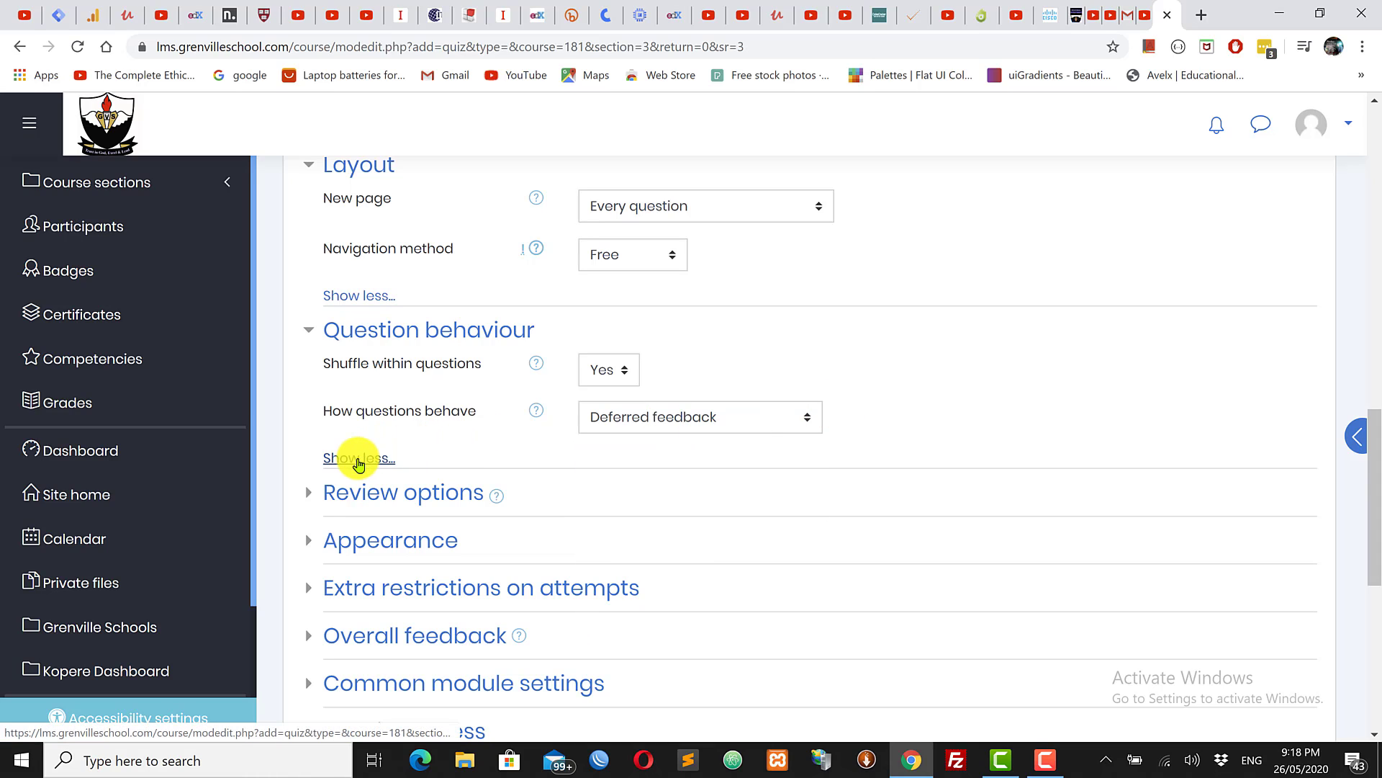
click(362, 458)
click(383, 491)
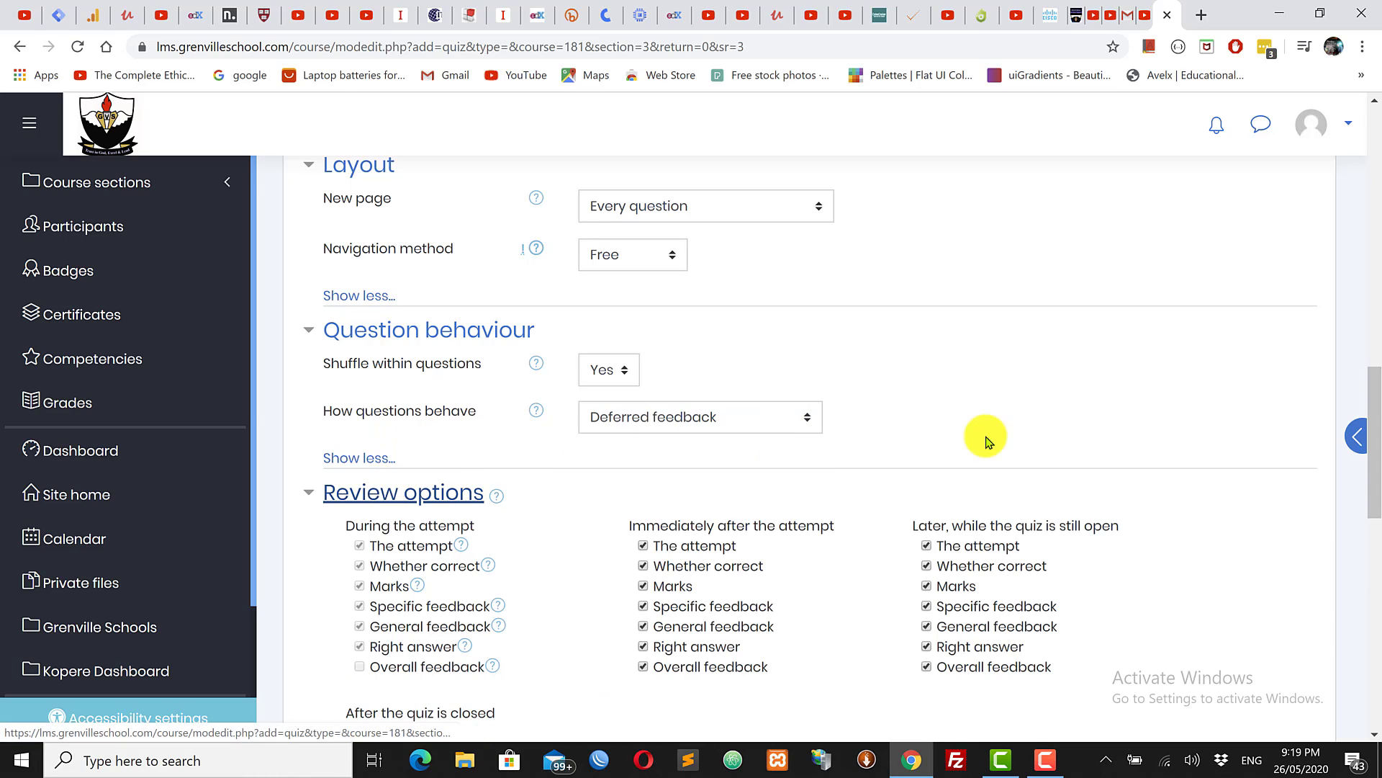
drag(1378, 412, 1379, 467)
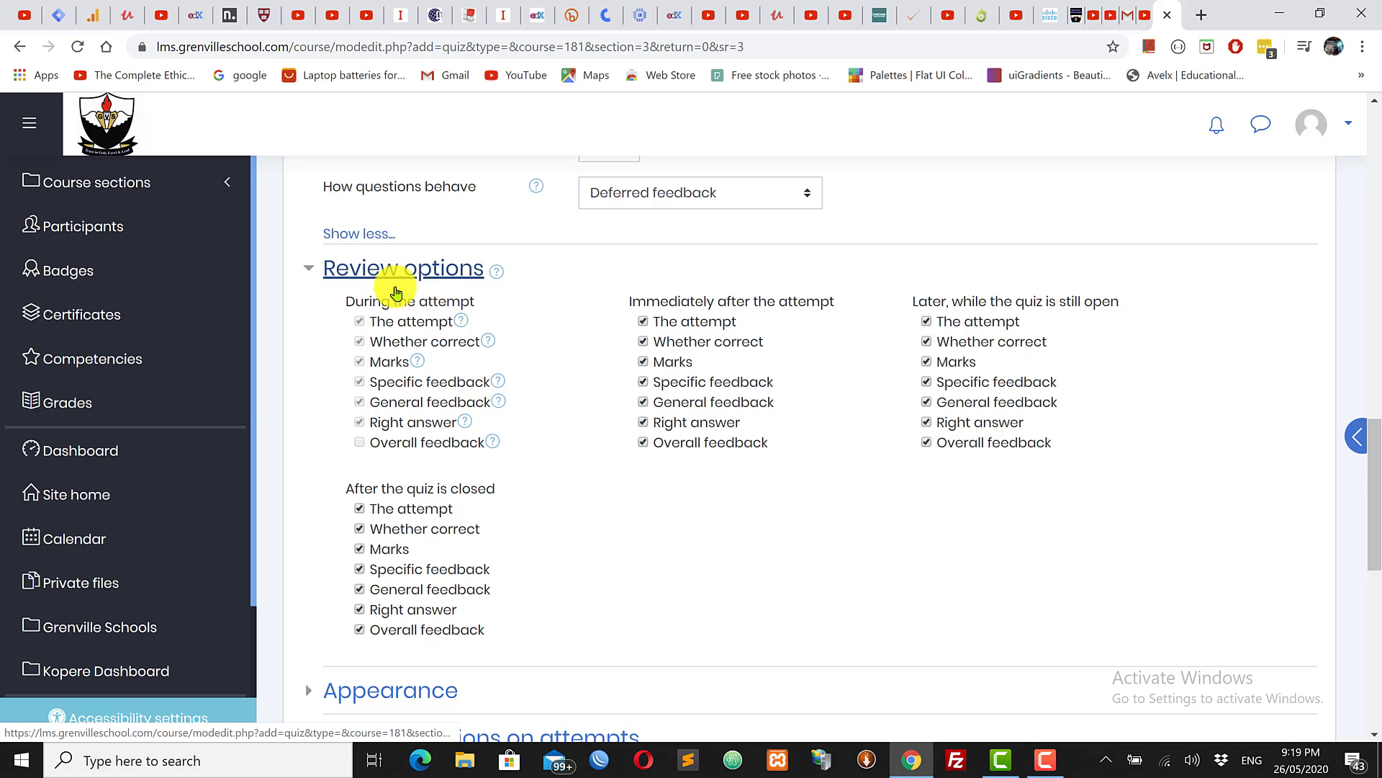
click(461, 324)
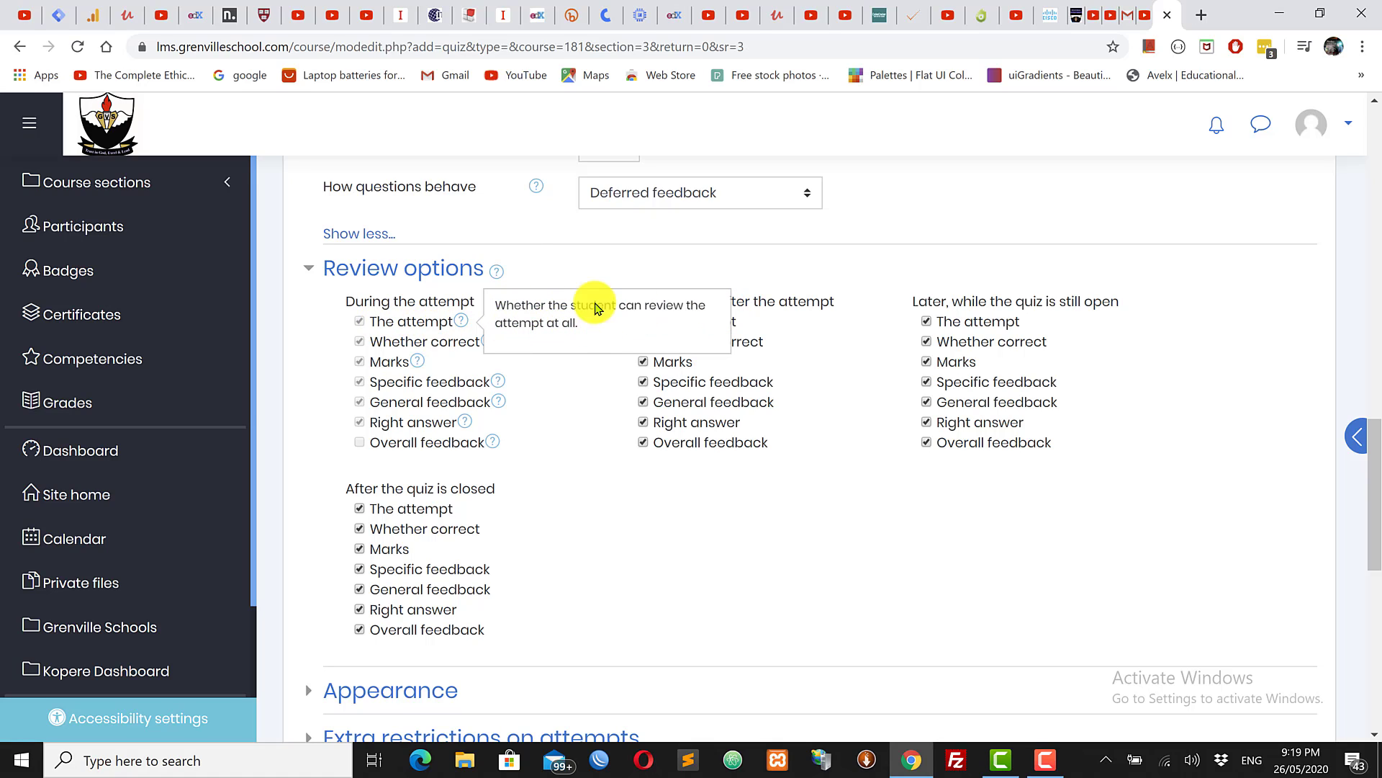
click(572, 263)
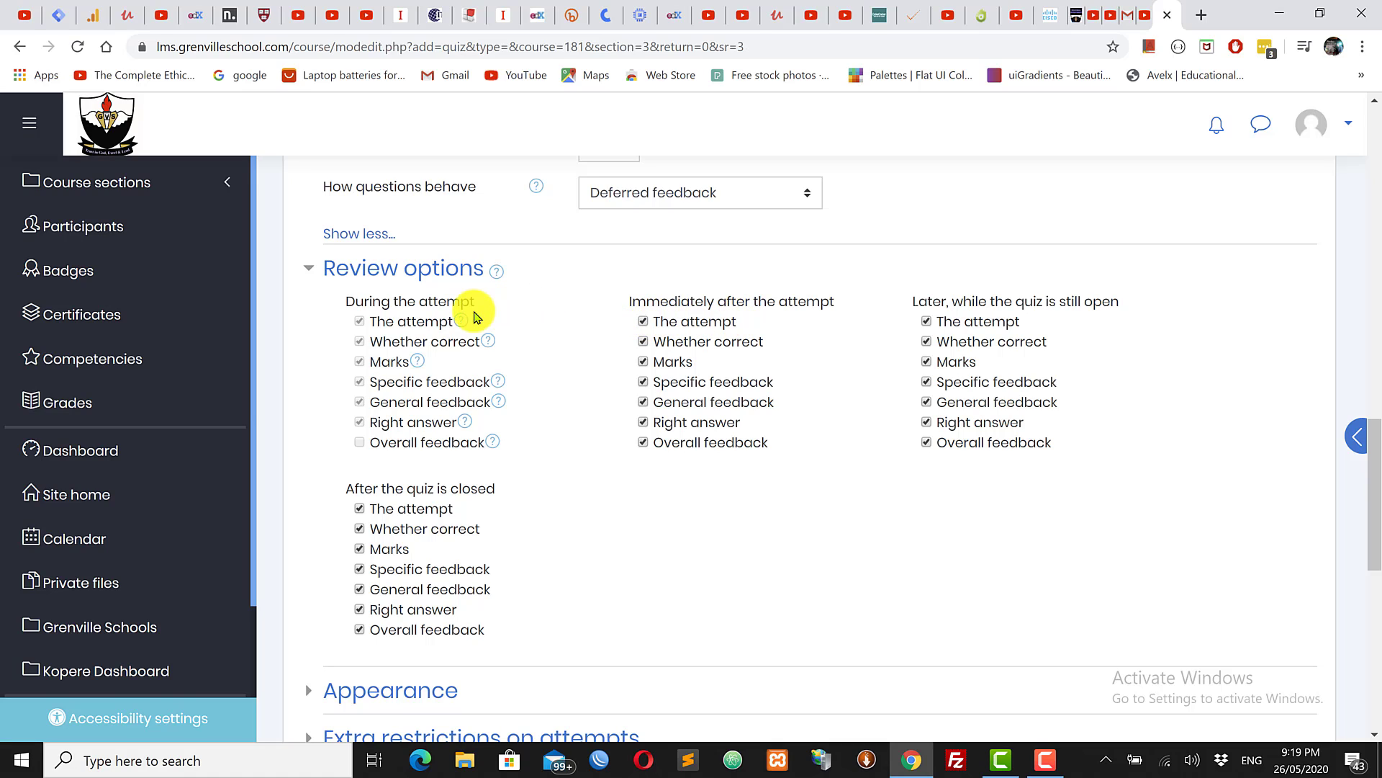
mouse_move(461, 323)
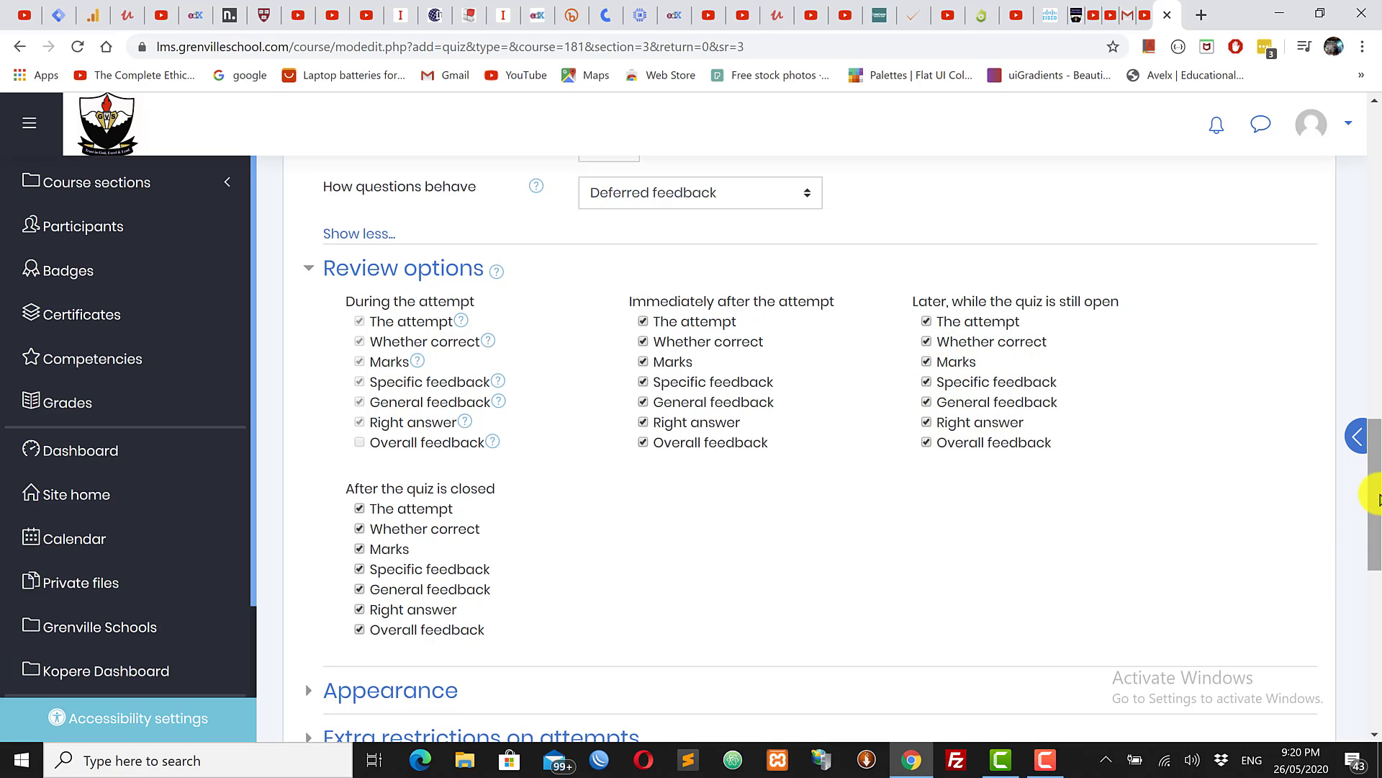
Step: Untick Overall feedback, Right answer, General feedback and Marks under After the quiz is closed
scroll(1374, 555, down, 1)
scroll(1374, 555, down, 3)
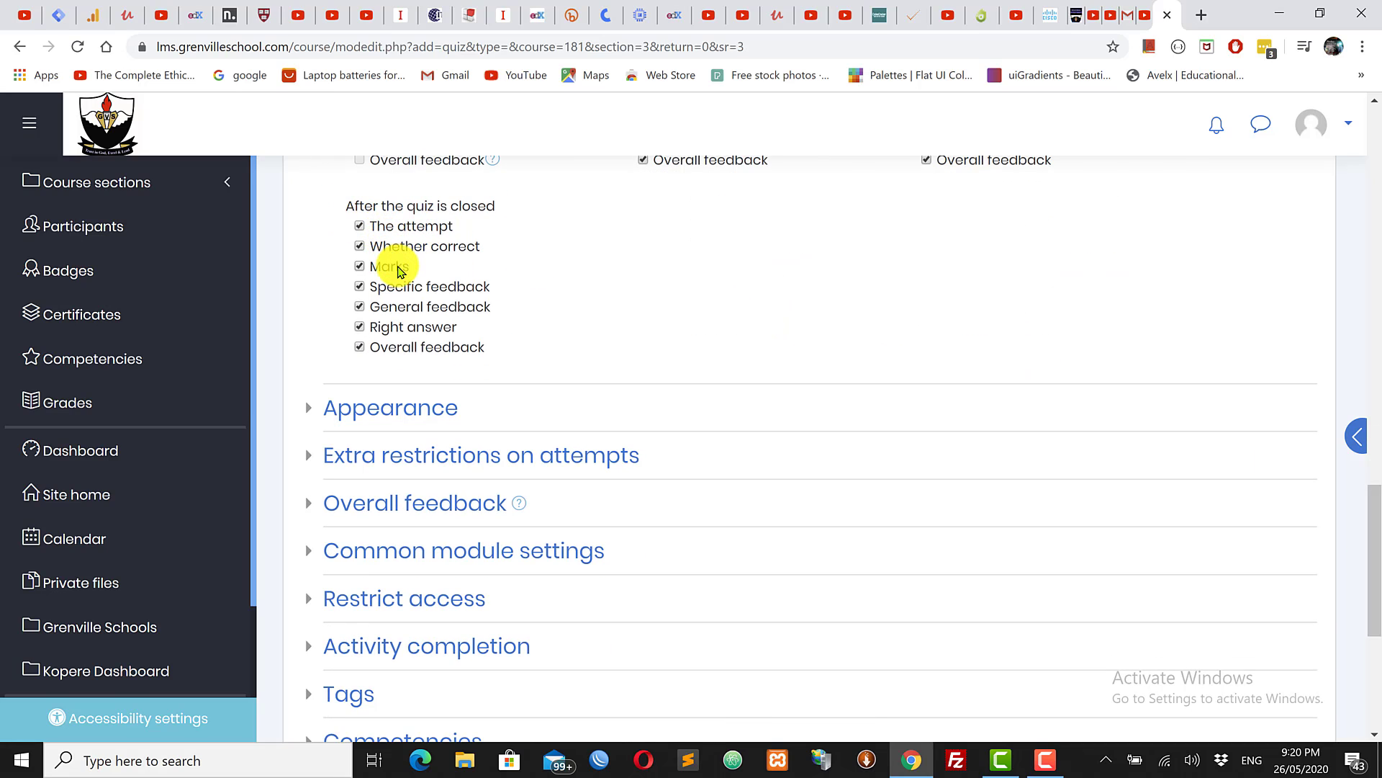
scroll(1373, 565, up, 1)
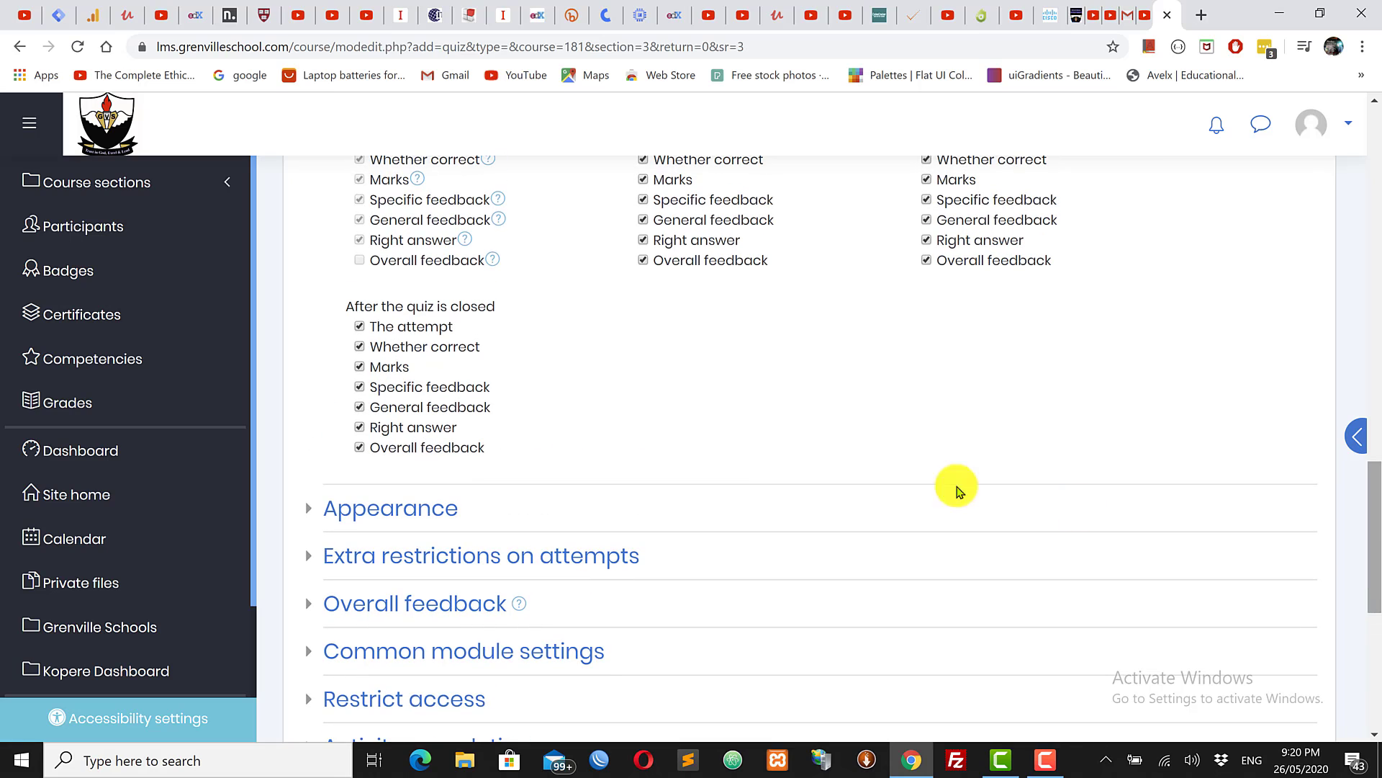
click(360, 447)
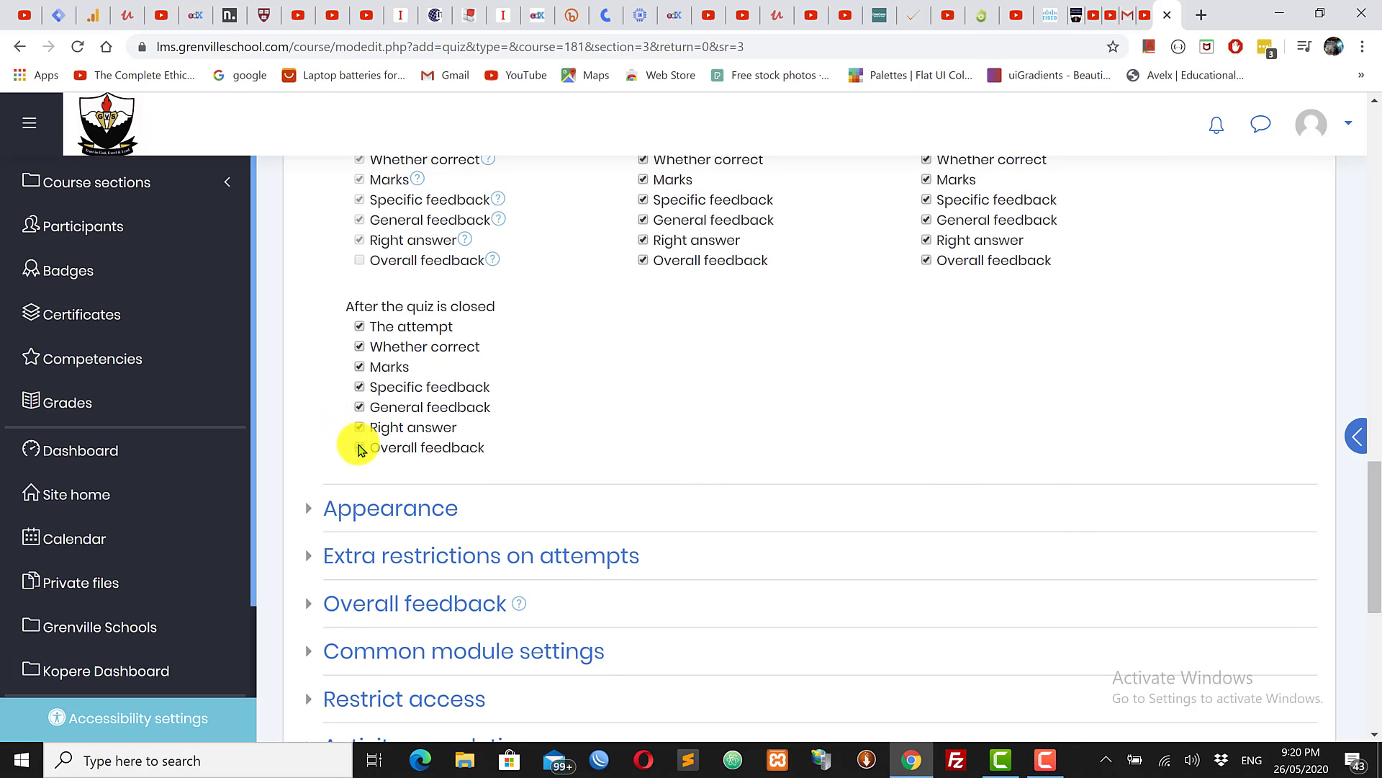
click(360, 427)
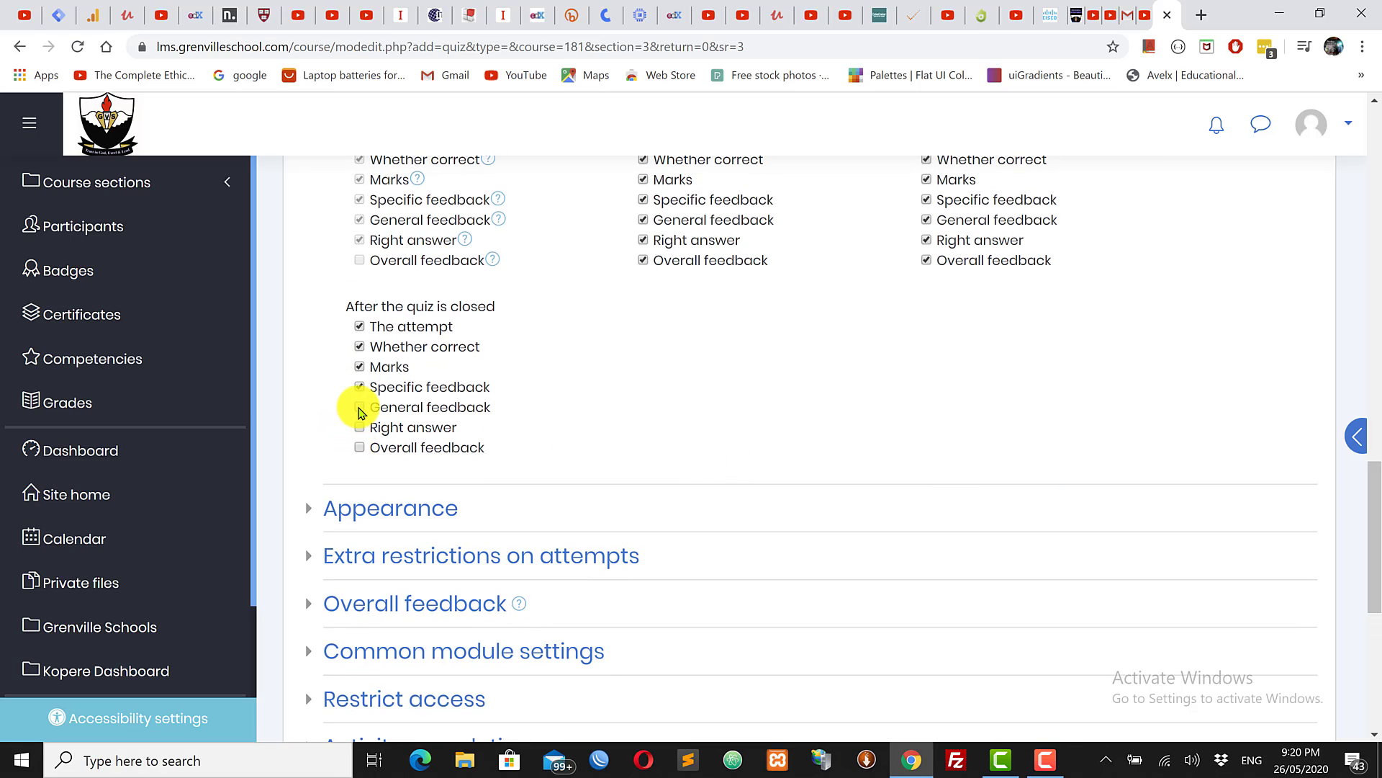
click(360, 409)
click(360, 368)
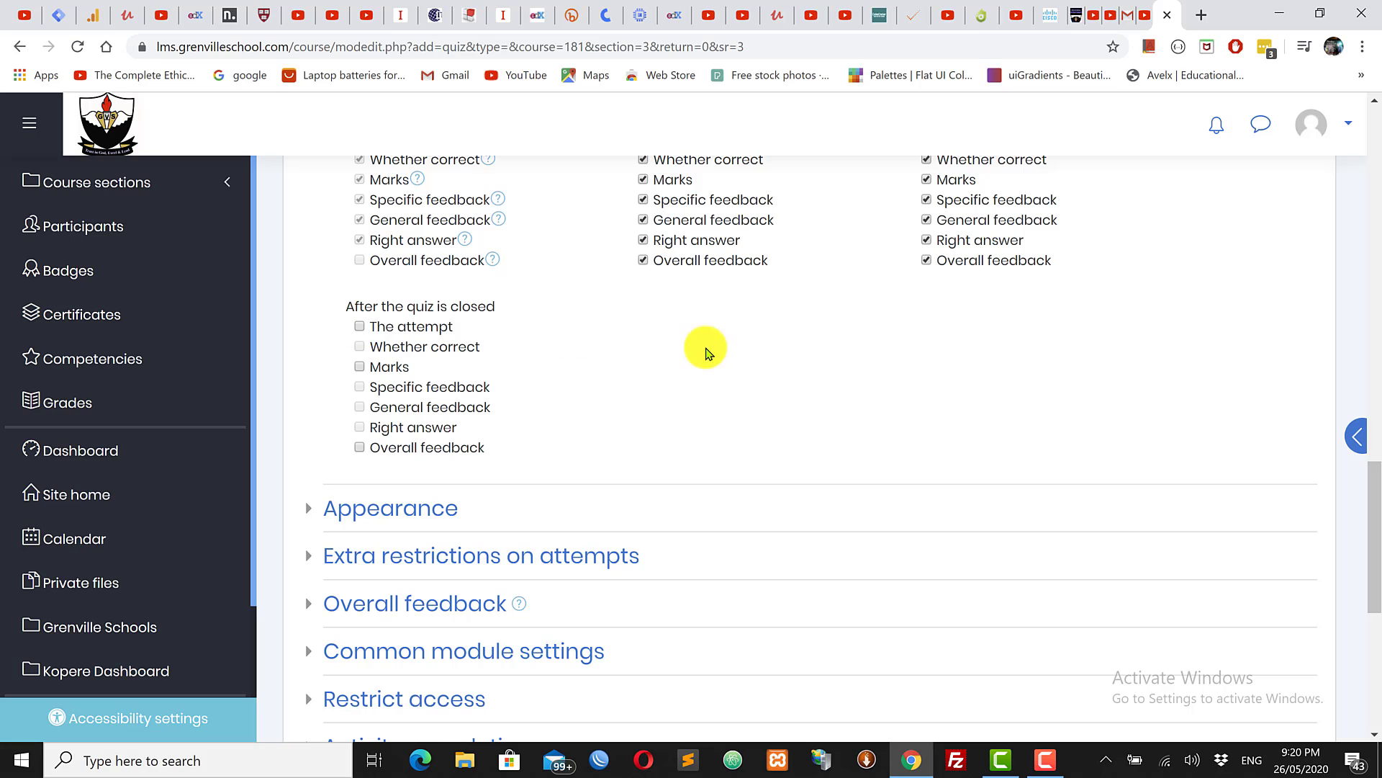
drag(1375, 533, 1375, 500)
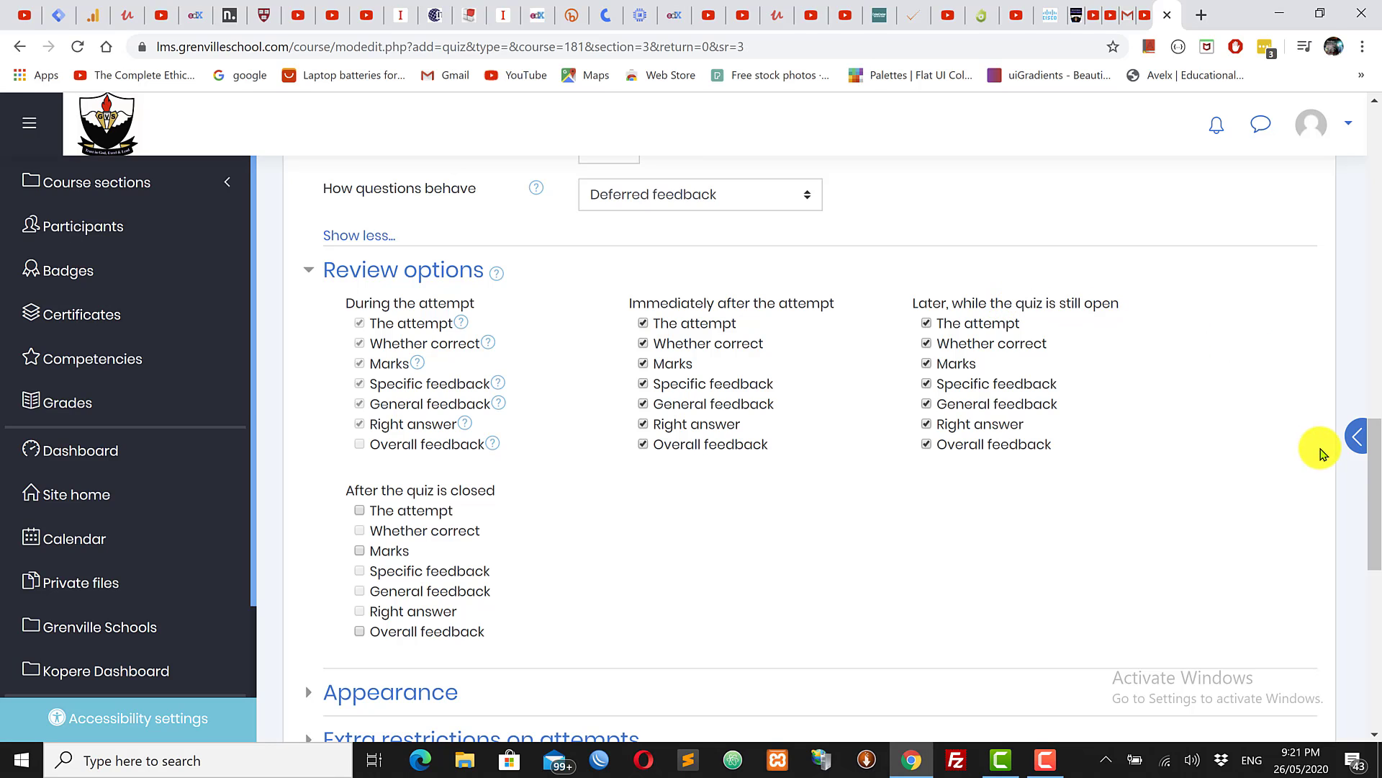
drag(1376, 509, 1373, 573)
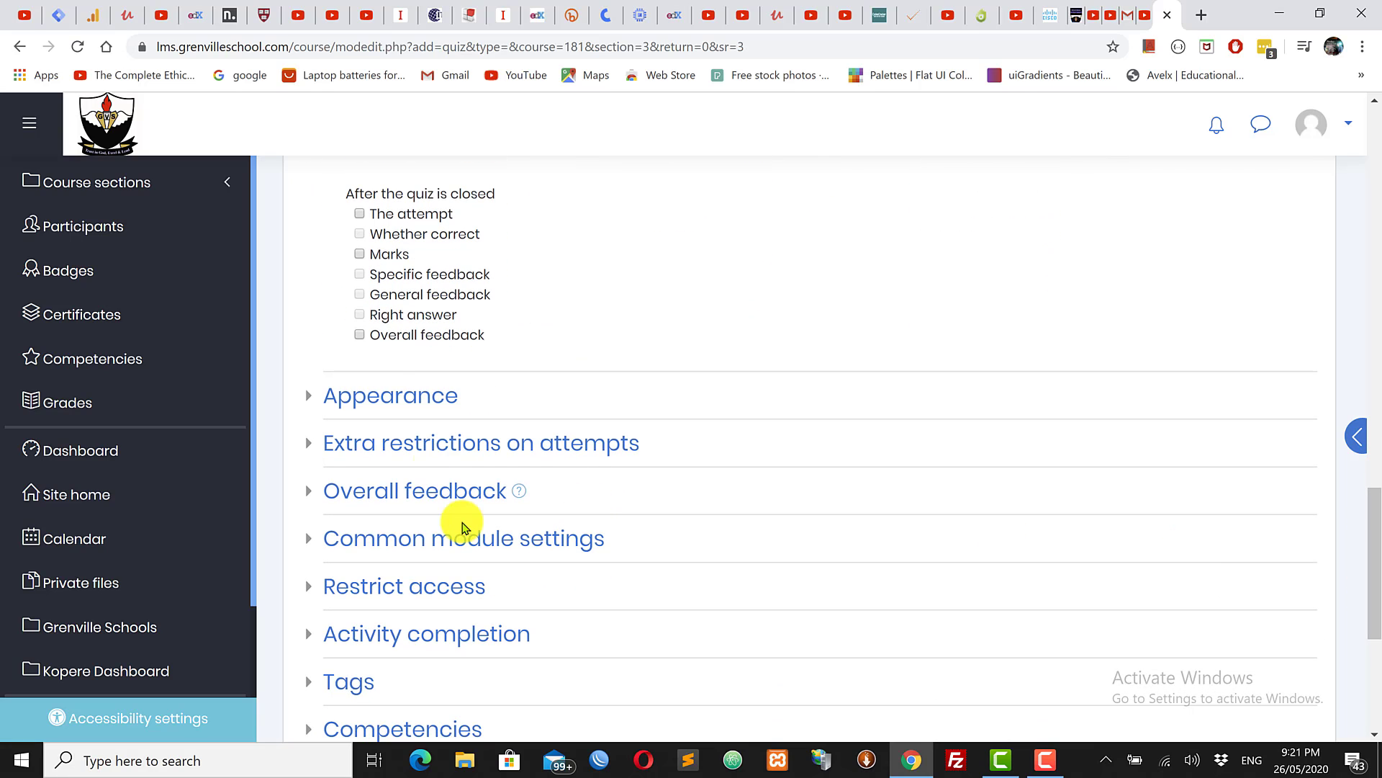
Step: Expand Appearance, show the user's picture as a Small image, and reveal more settings
click(387, 397)
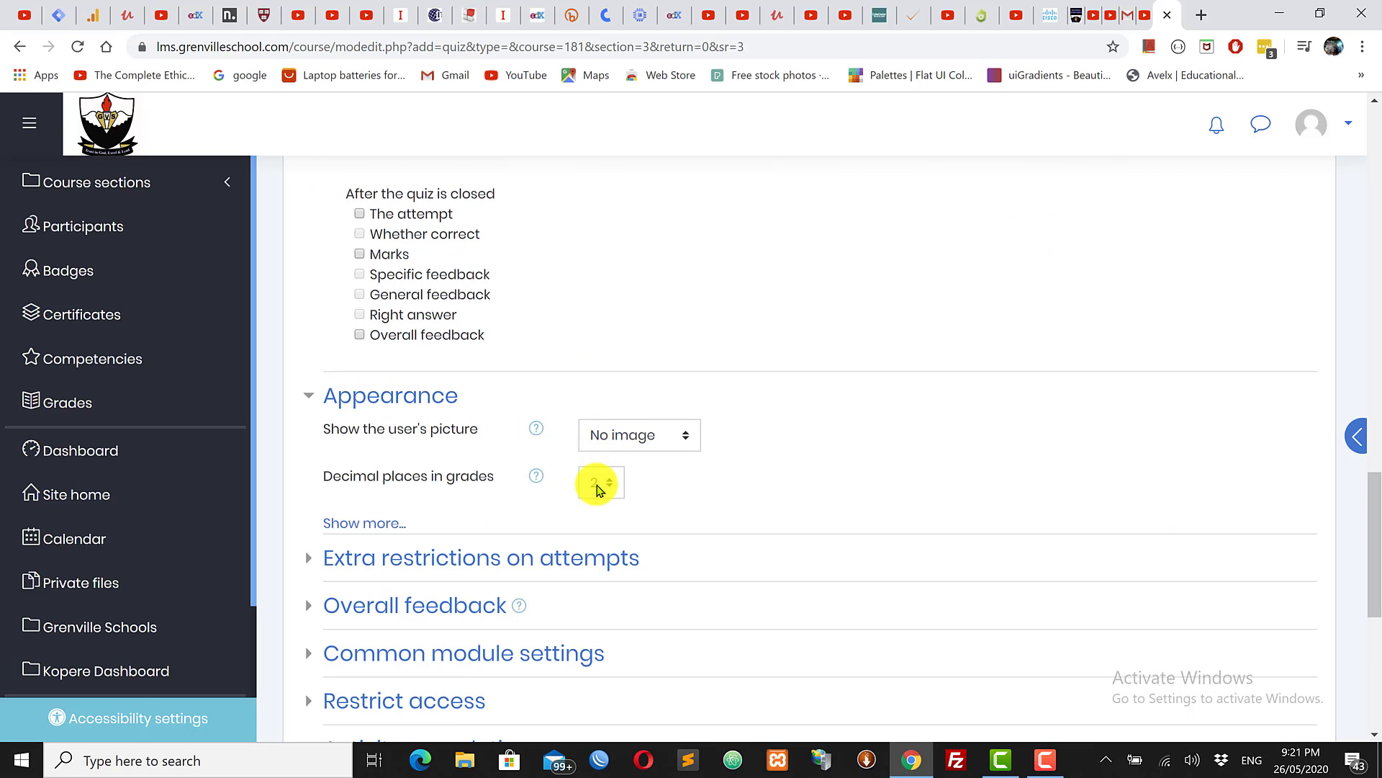
scroll(1353, 515, down, 4)
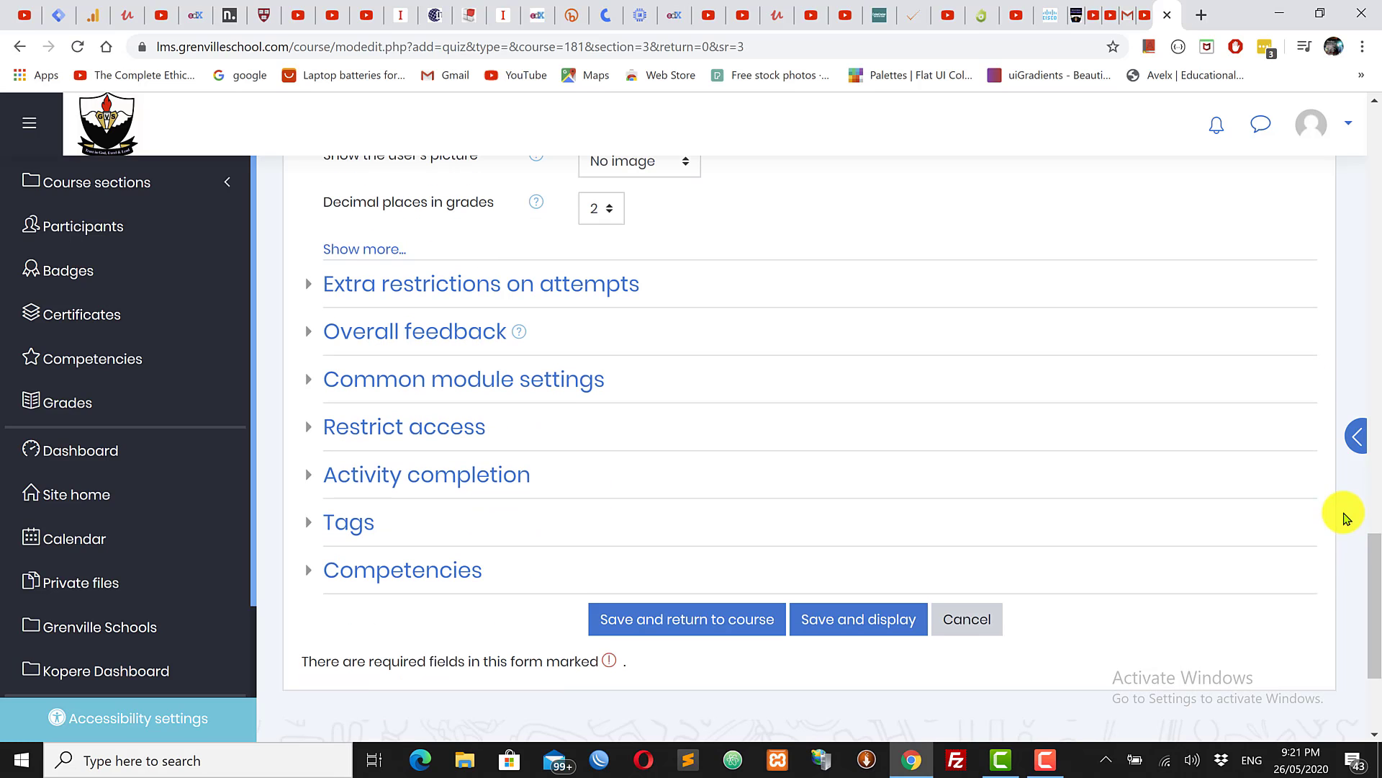
drag(1373, 585, 1373, 504)
click(606, 414)
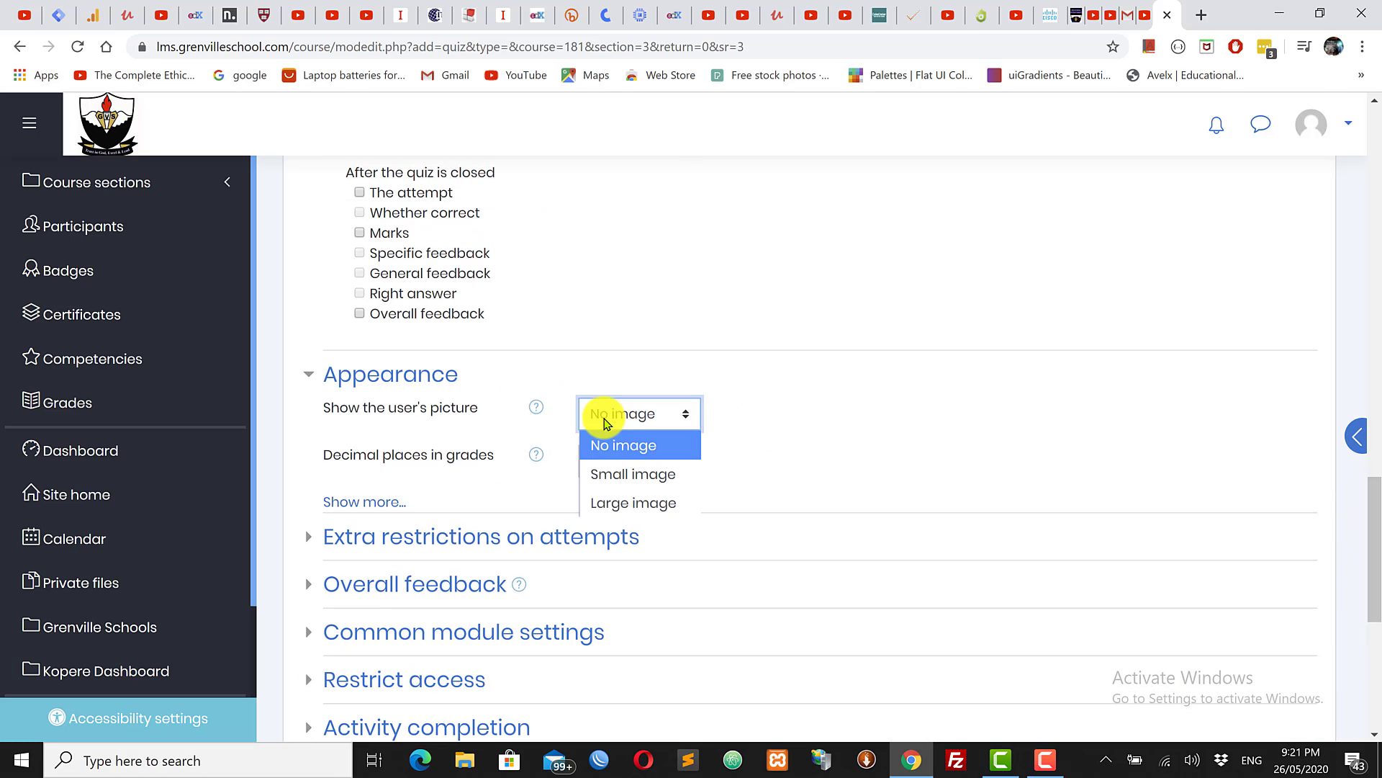
click(623, 476)
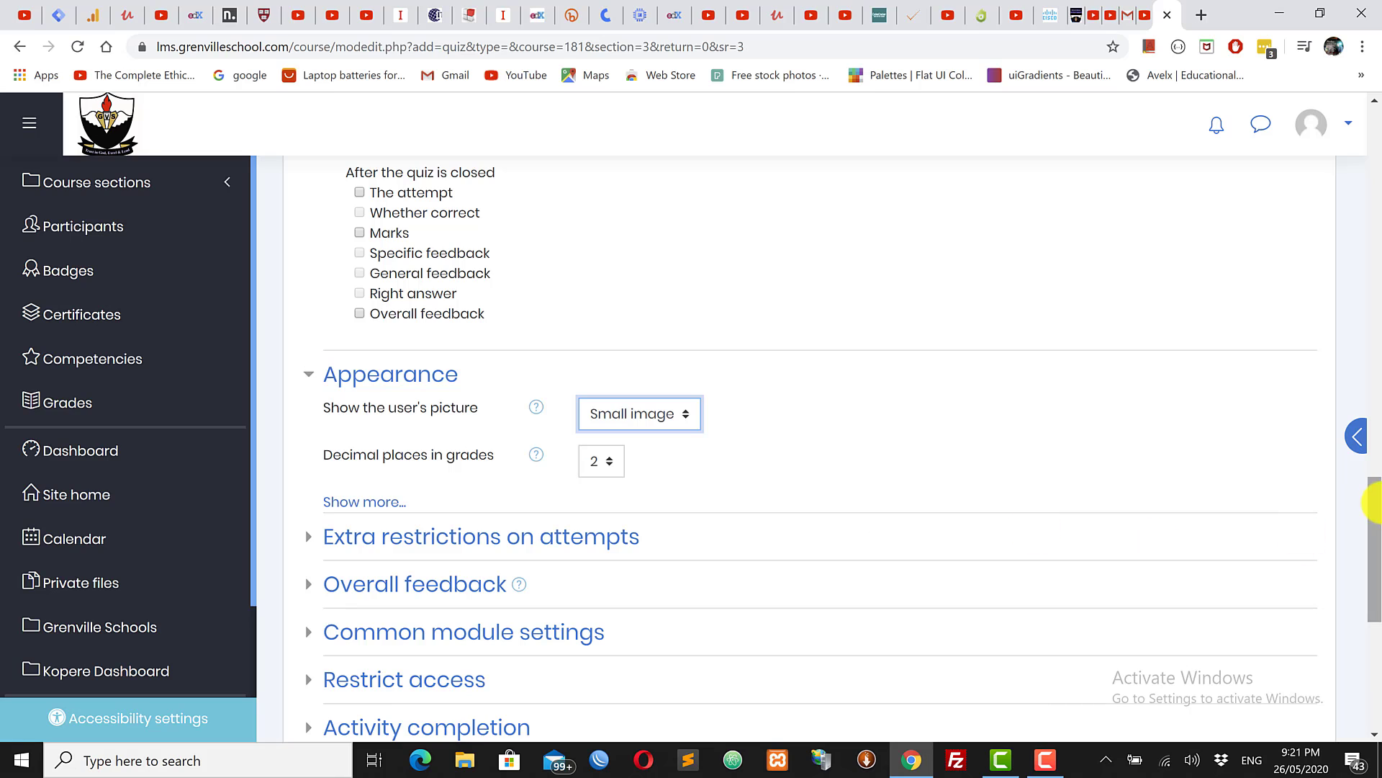
scroll(648, 374, down, 2)
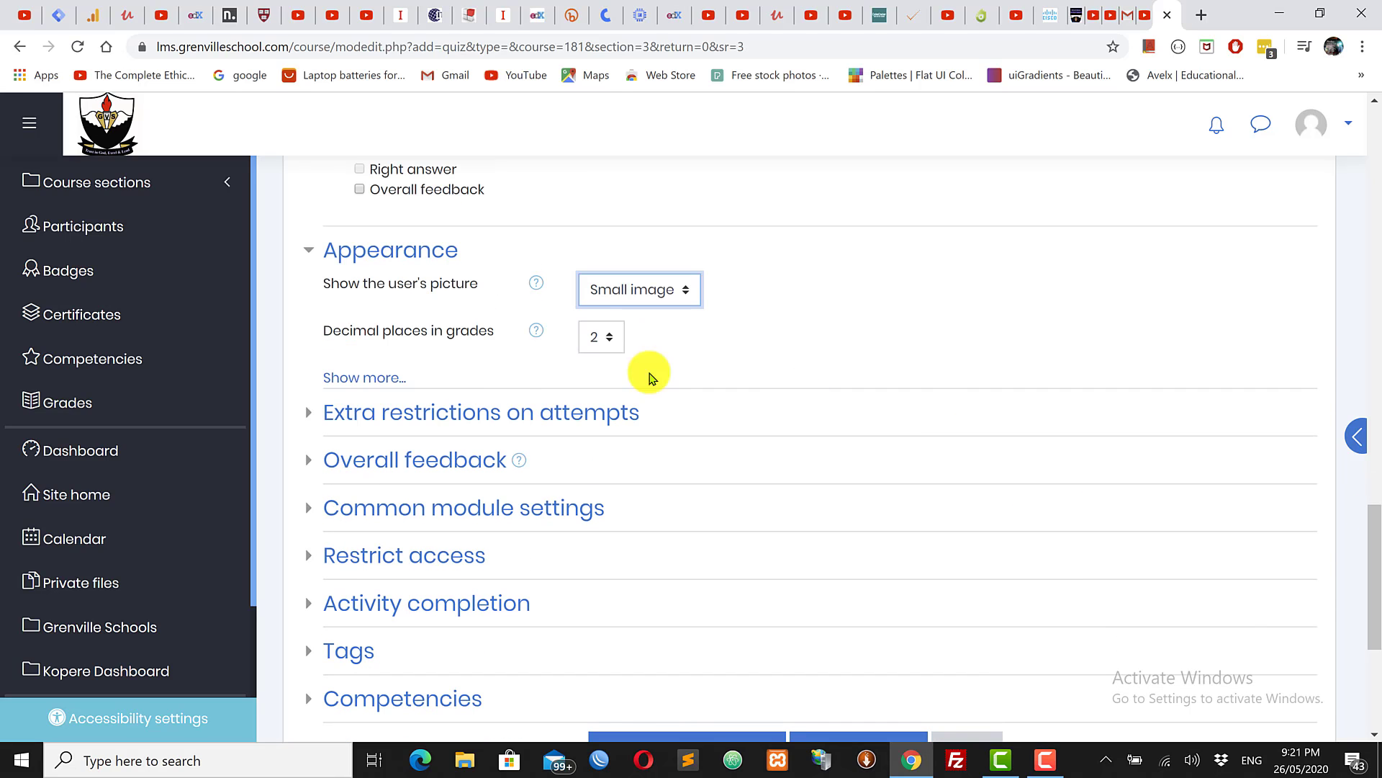
click(351, 374)
drag(1374, 512, 1379, 579)
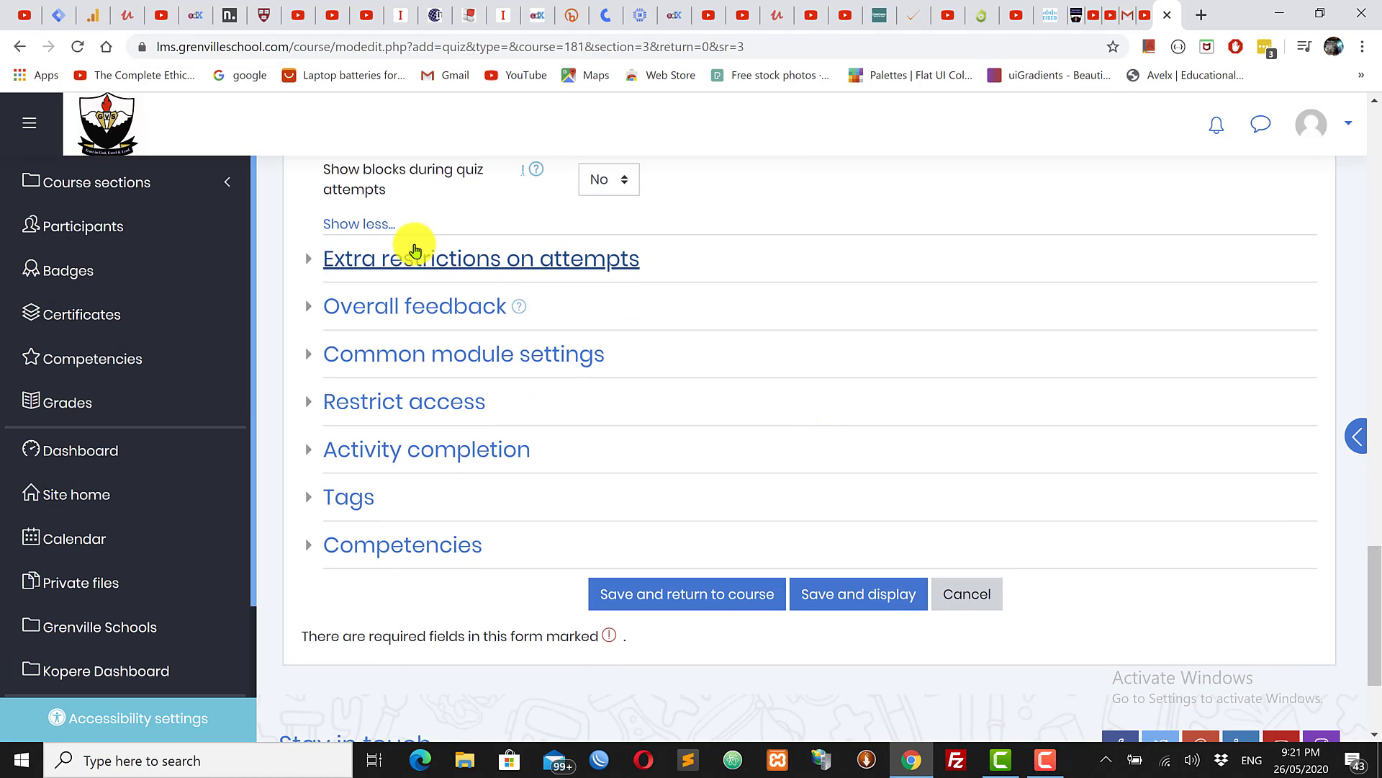
Step: Expand and collapse the Extra restrictions on attempts section, leaving it closed
click(444, 271)
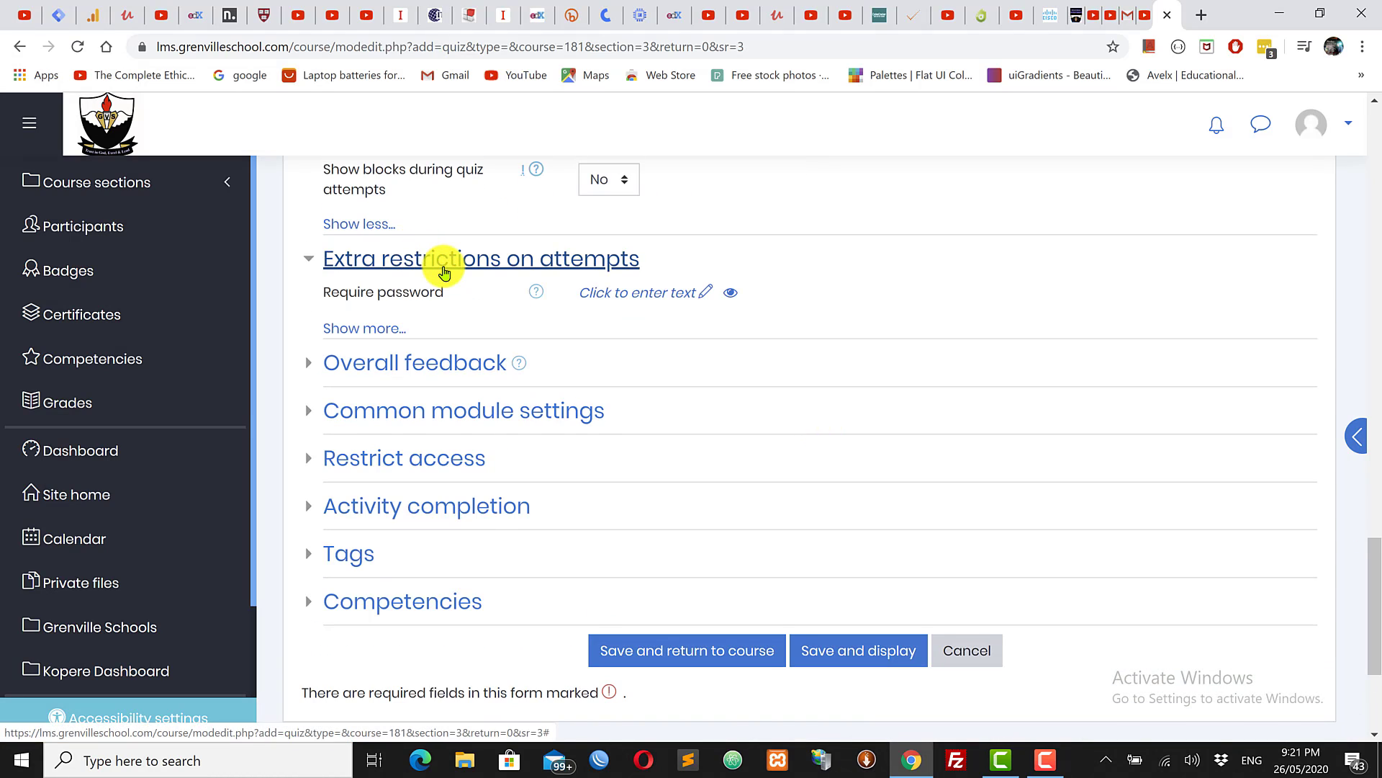
click(442, 272)
click(442, 272)
click(417, 261)
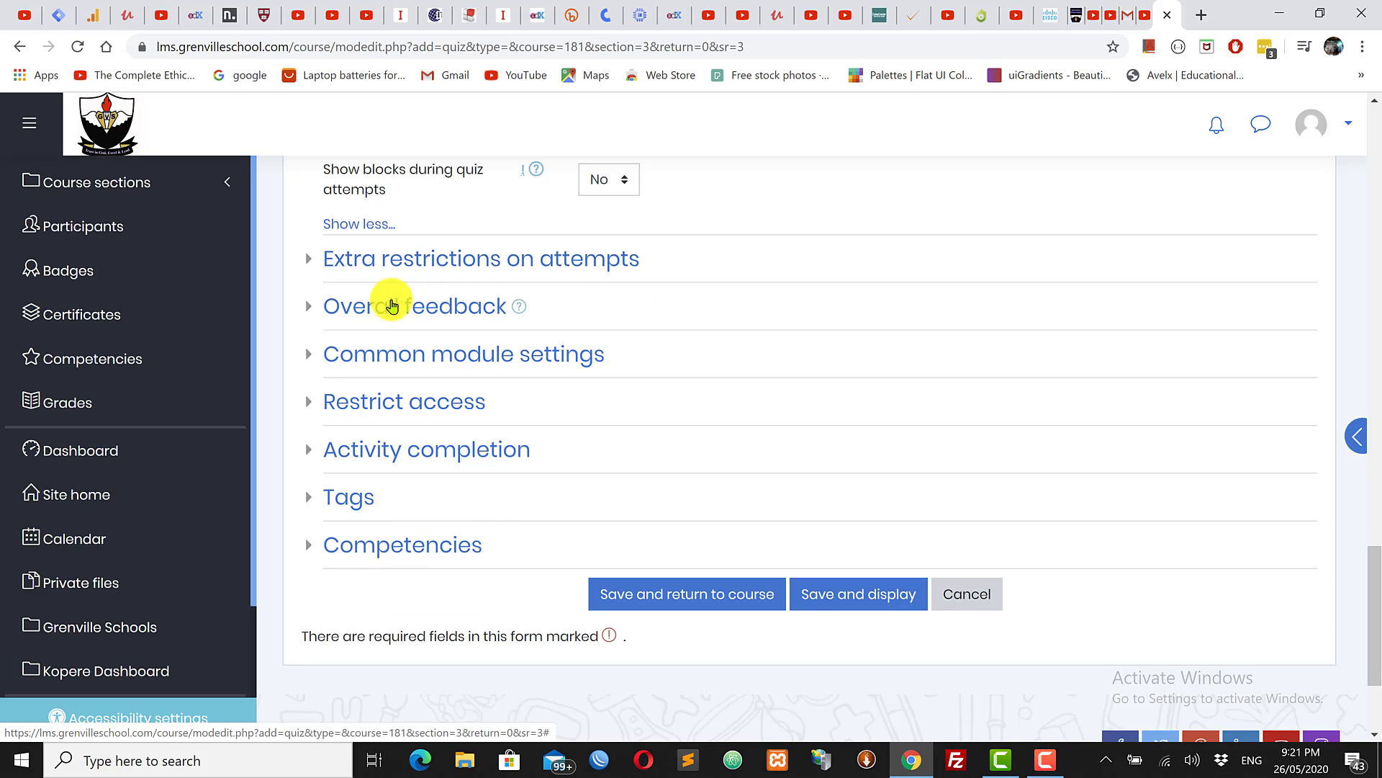
Step: Expand Overall feedback and enter the feedback message for the 100% grade boundary
click(385, 308)
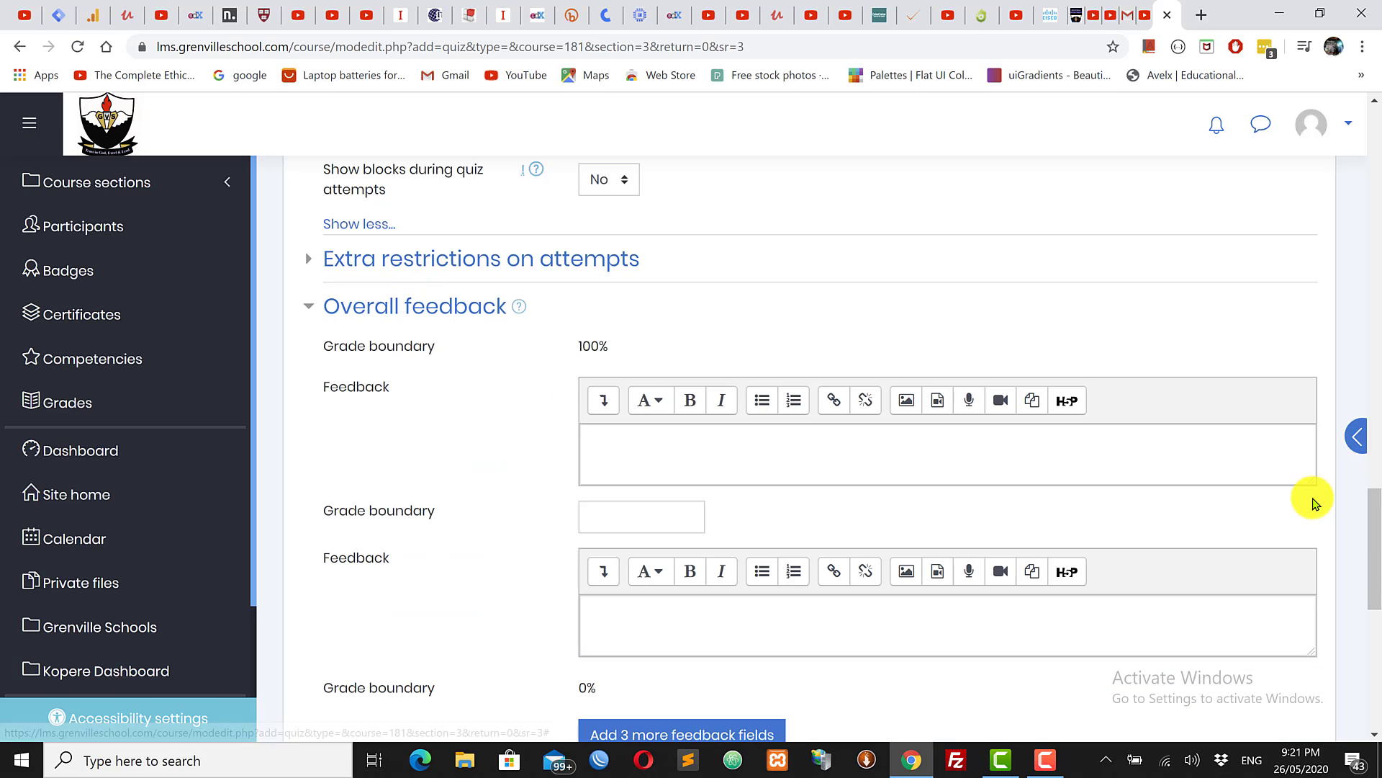
mouse_move(1379, 528)
mouse_down()
mouse_move(1379, 546)
mouse_move(1372, 516)
mouse_up()
click(595, 511)
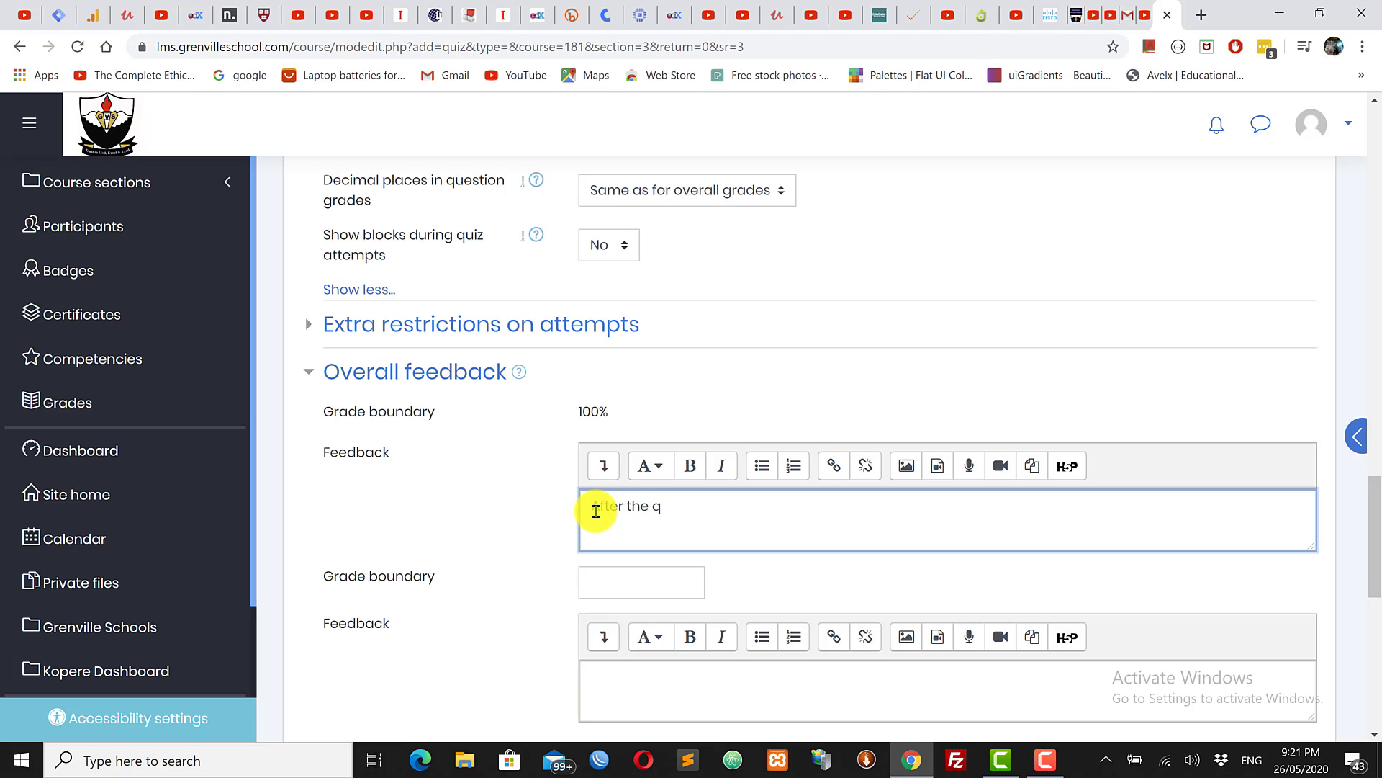
text(After the quiz, a general)
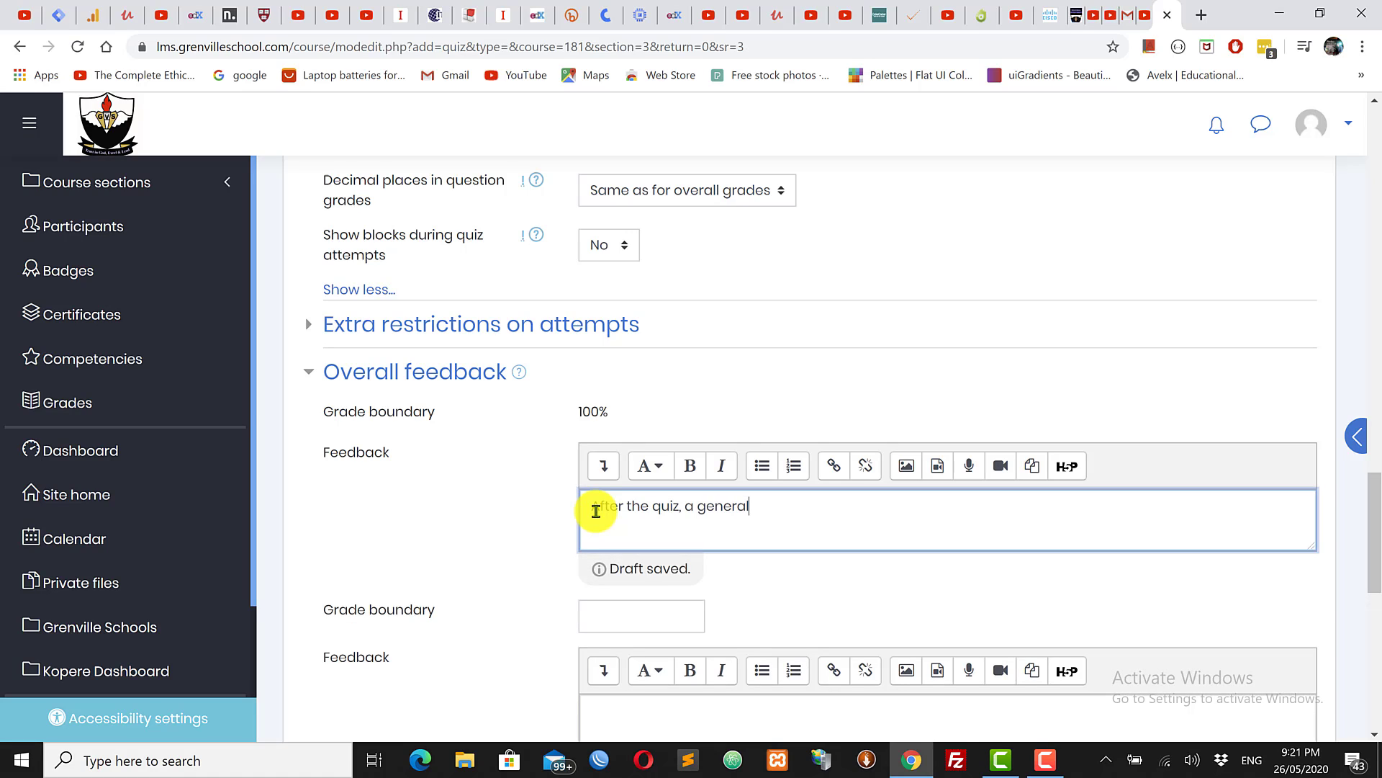
text( review)
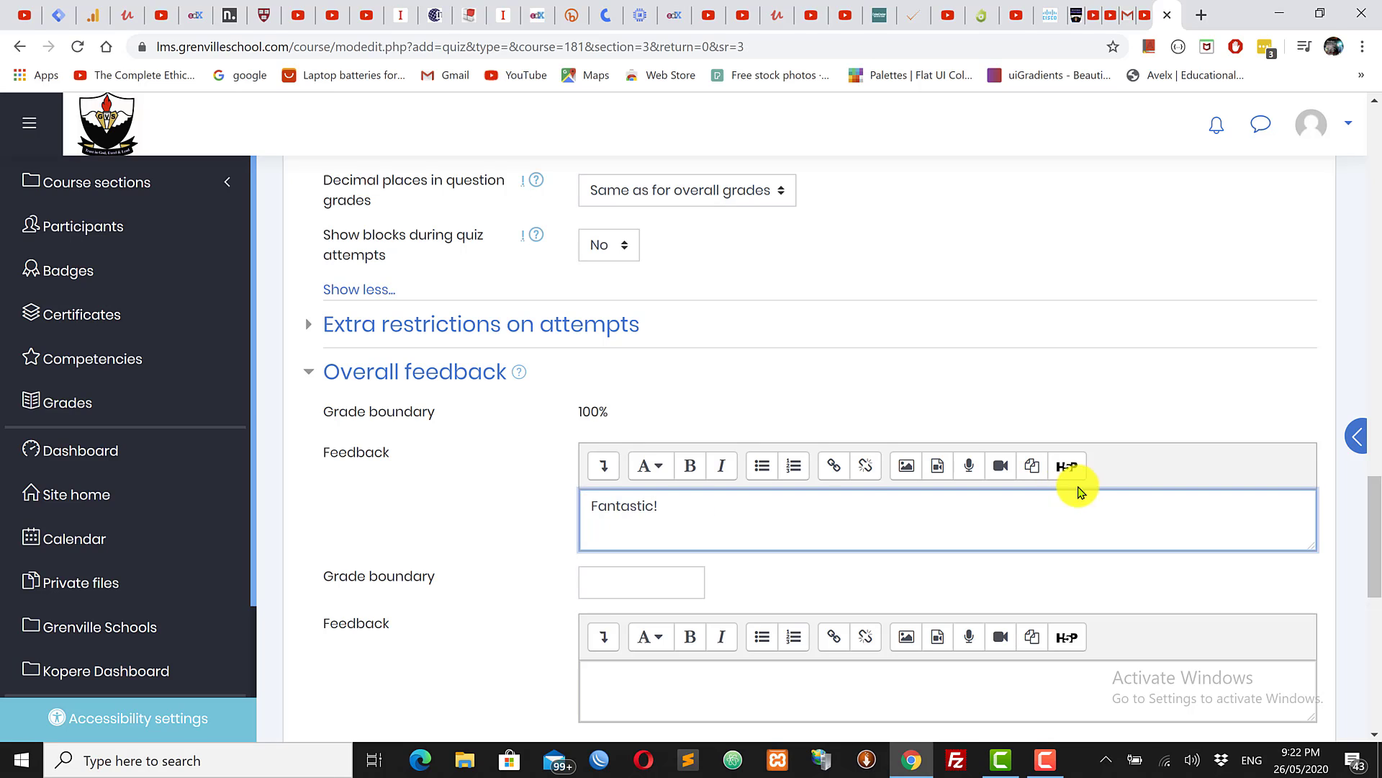
drag(1377, 536, 1376, 598)
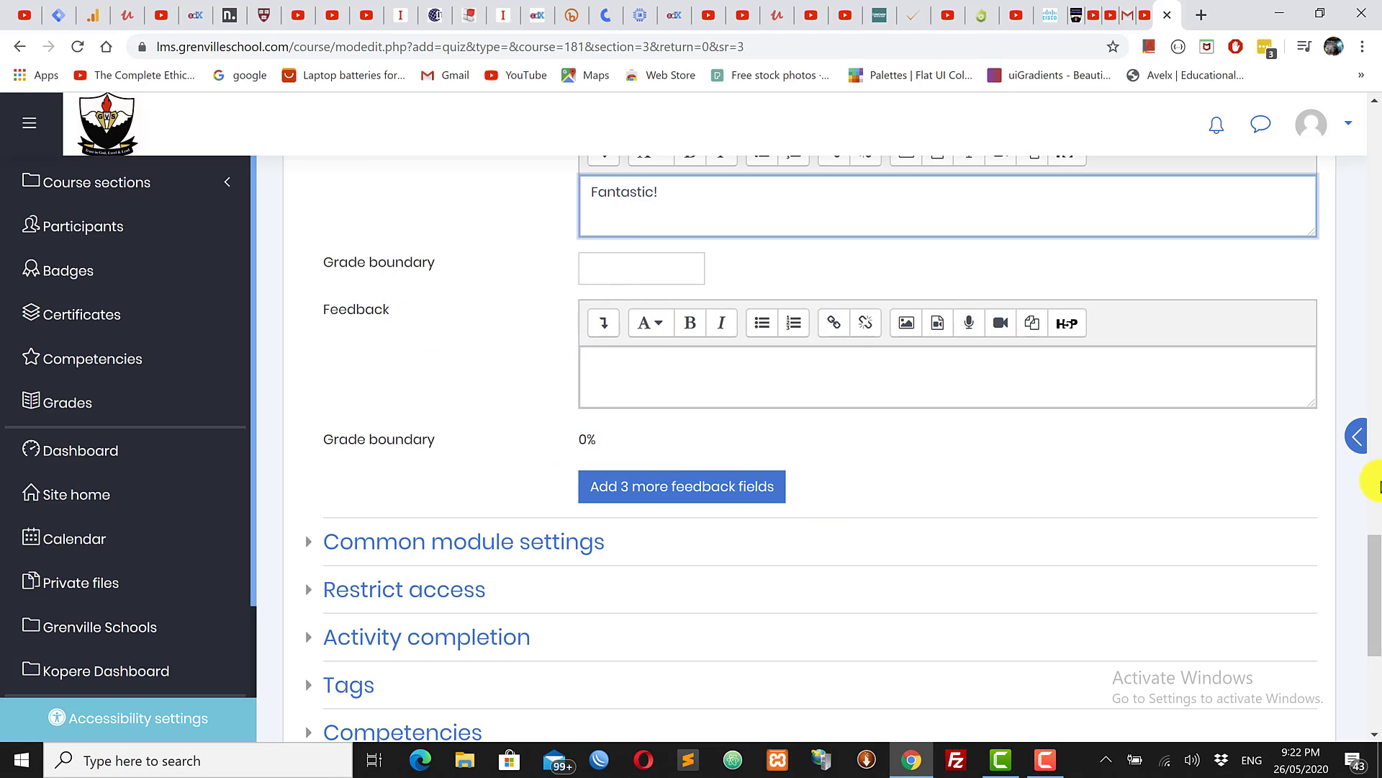
drag(1376, 571, 1377, 627)
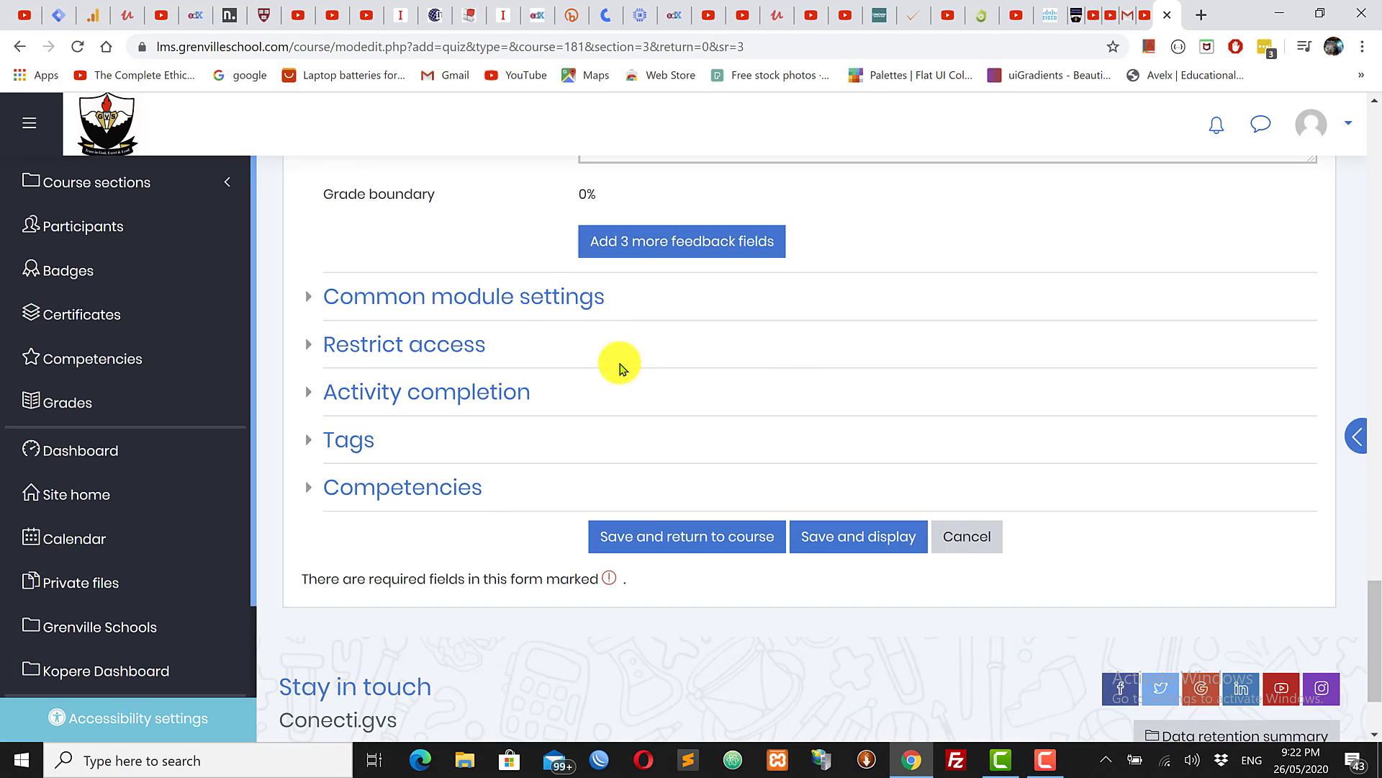
Step: Set completion tracking to Show activity as complete when conditions are met, with Require grade ticked
click(458, 296)
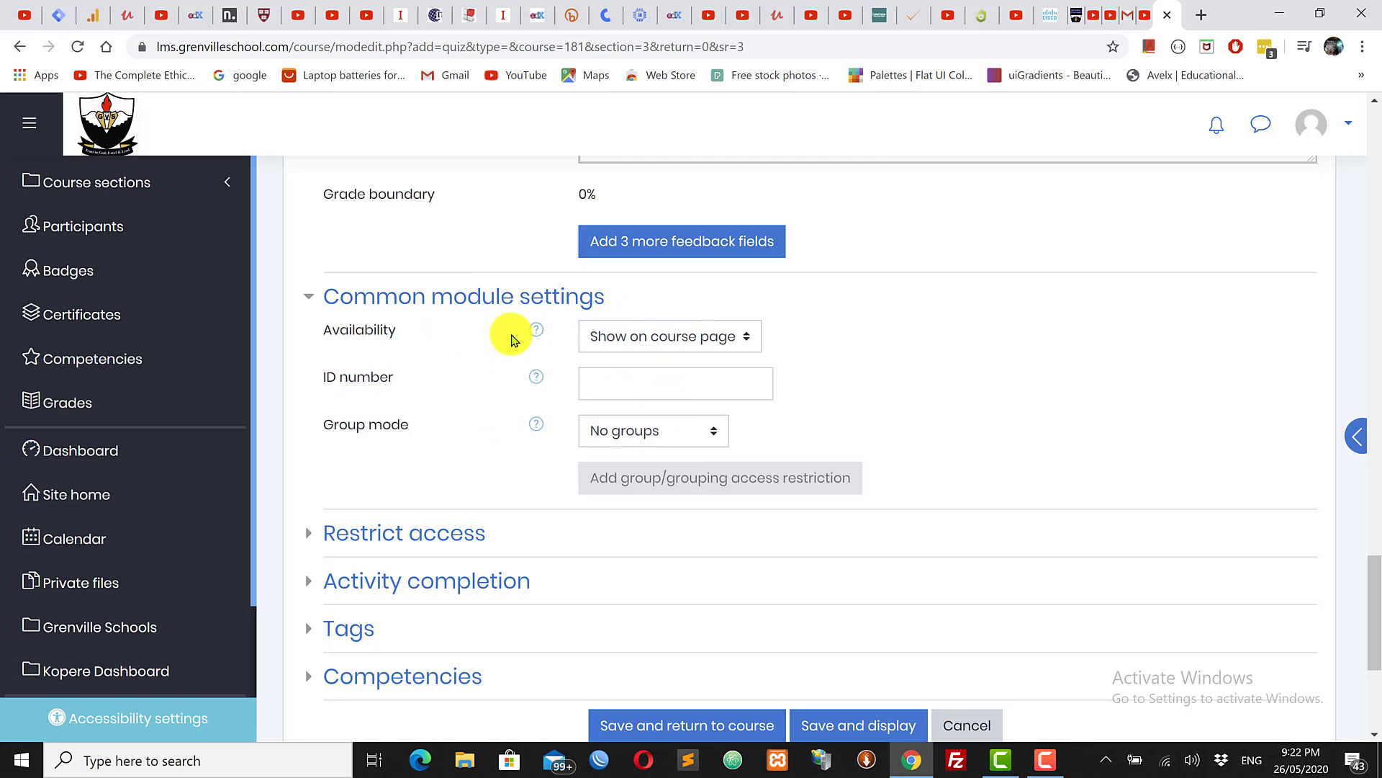
drag(1376, 607, 1367, 642)
click(398, 361)
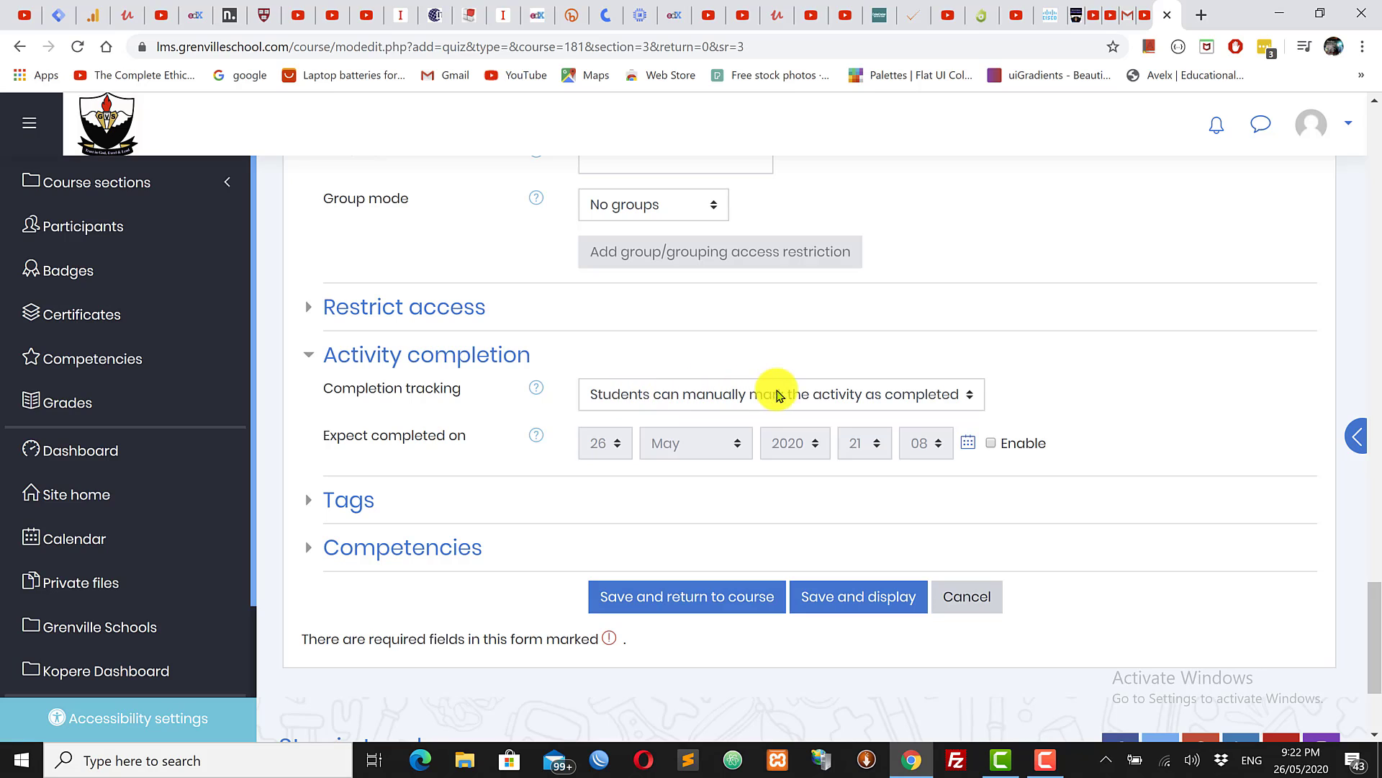
click(803, 396)
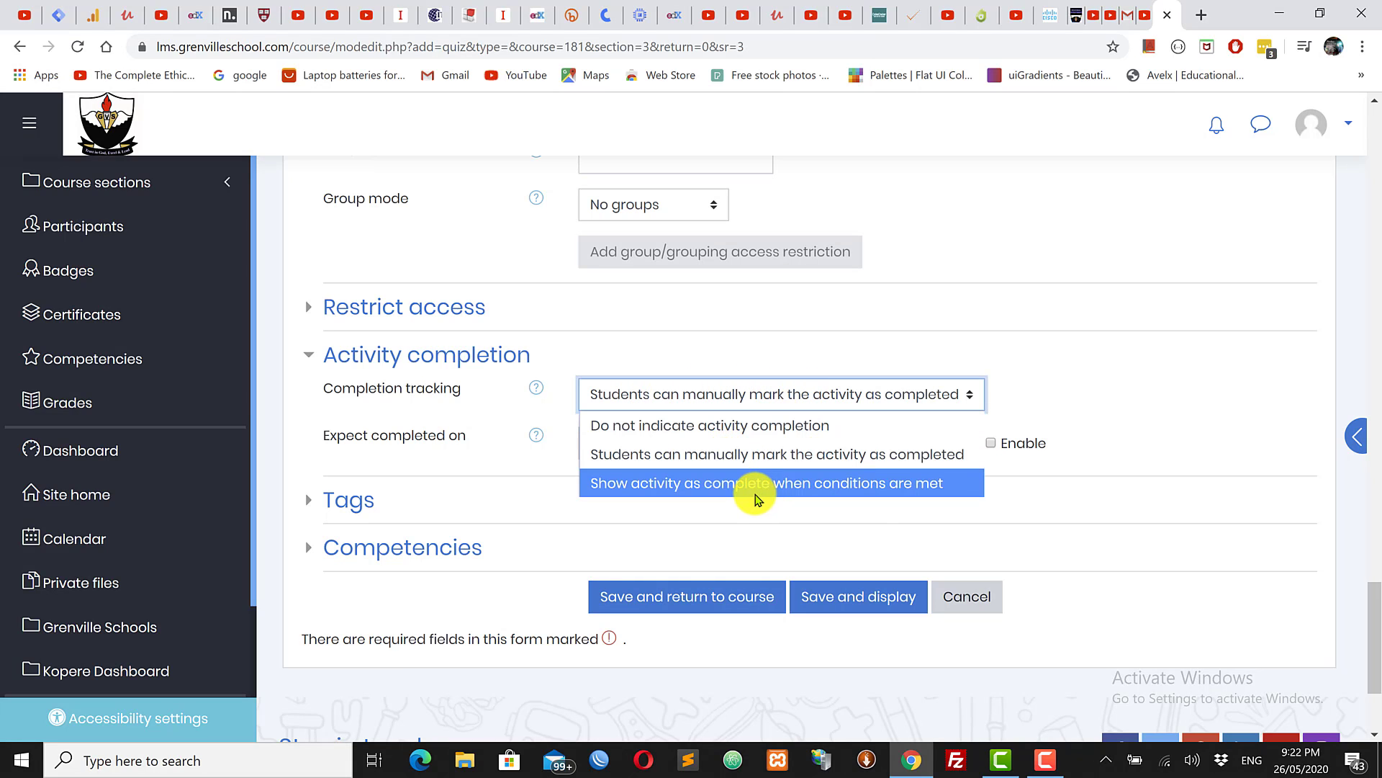
click(706, 483)
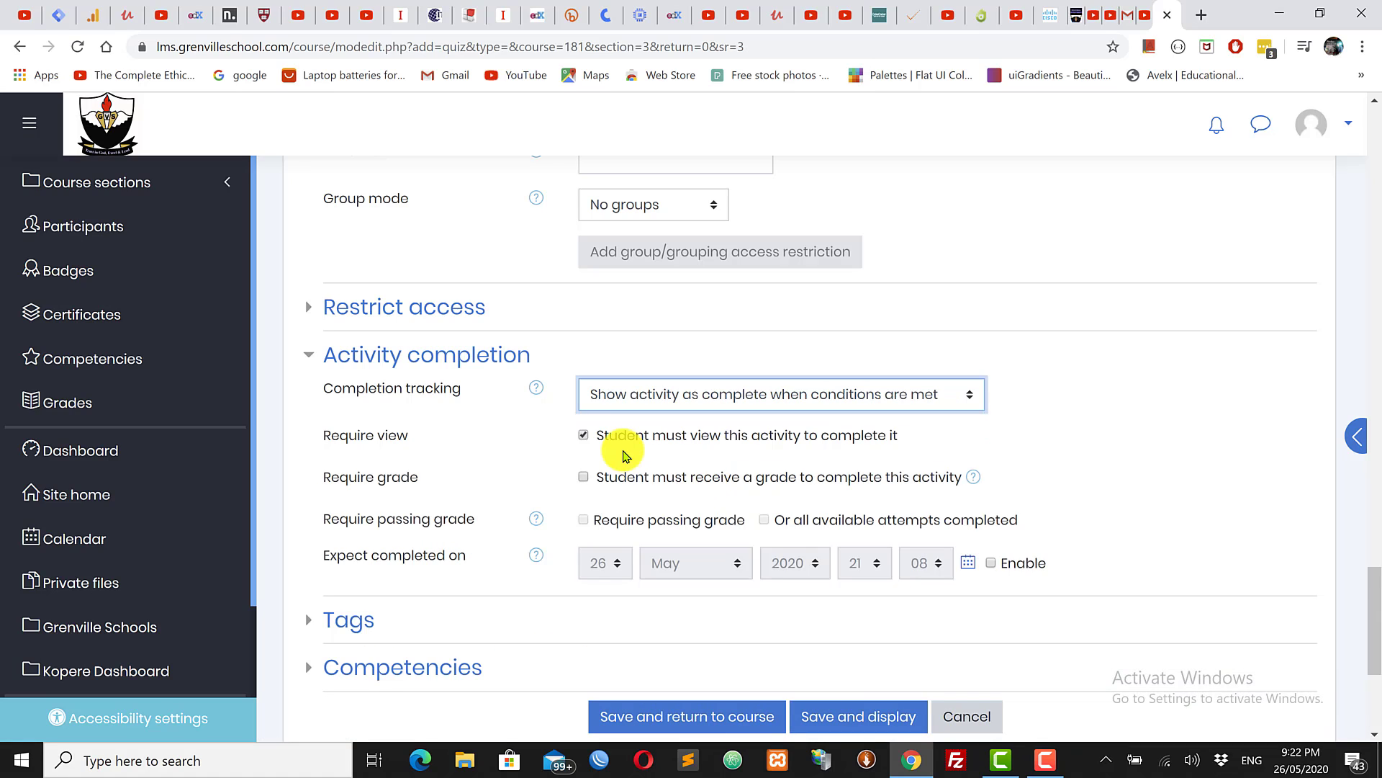
click(583, 477)
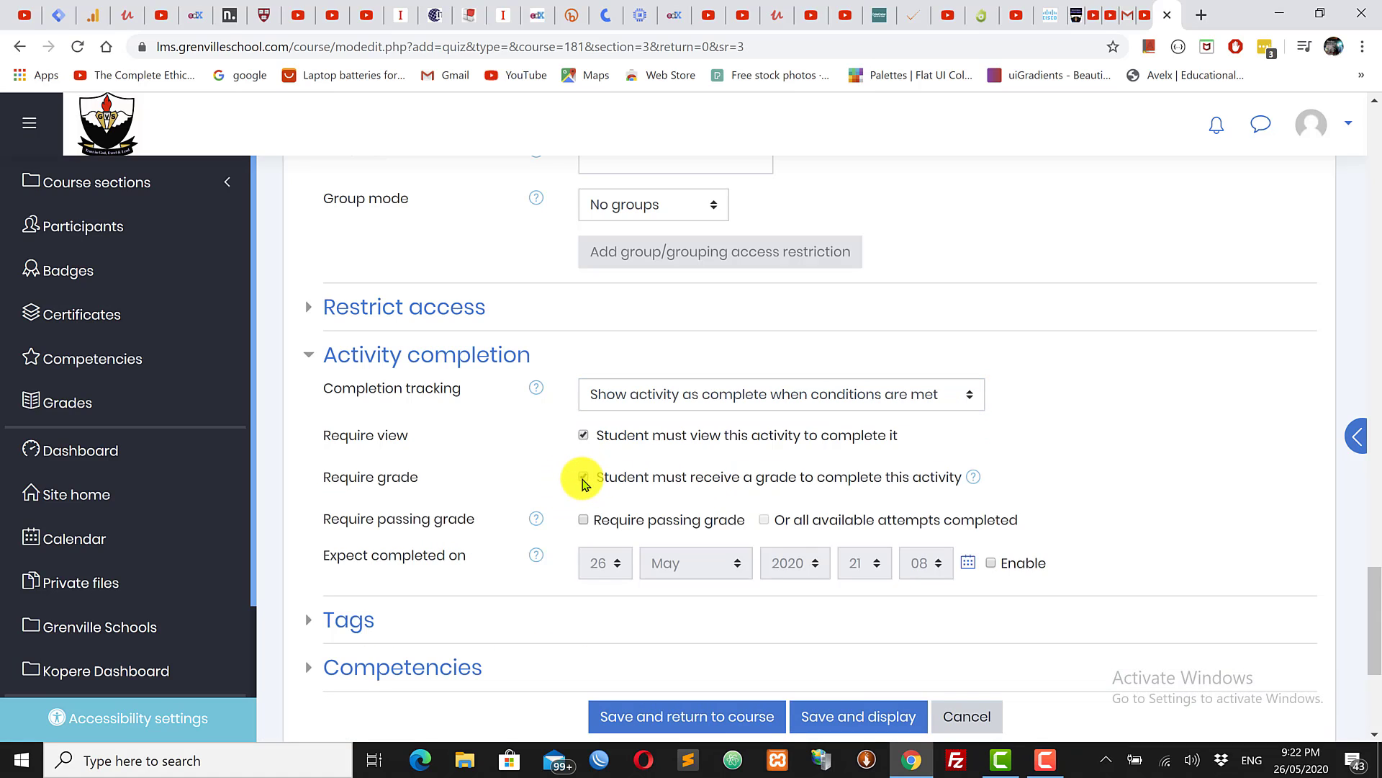
scroll(1374, 660, down, 2)
scroll(1374, 660, down, 3)
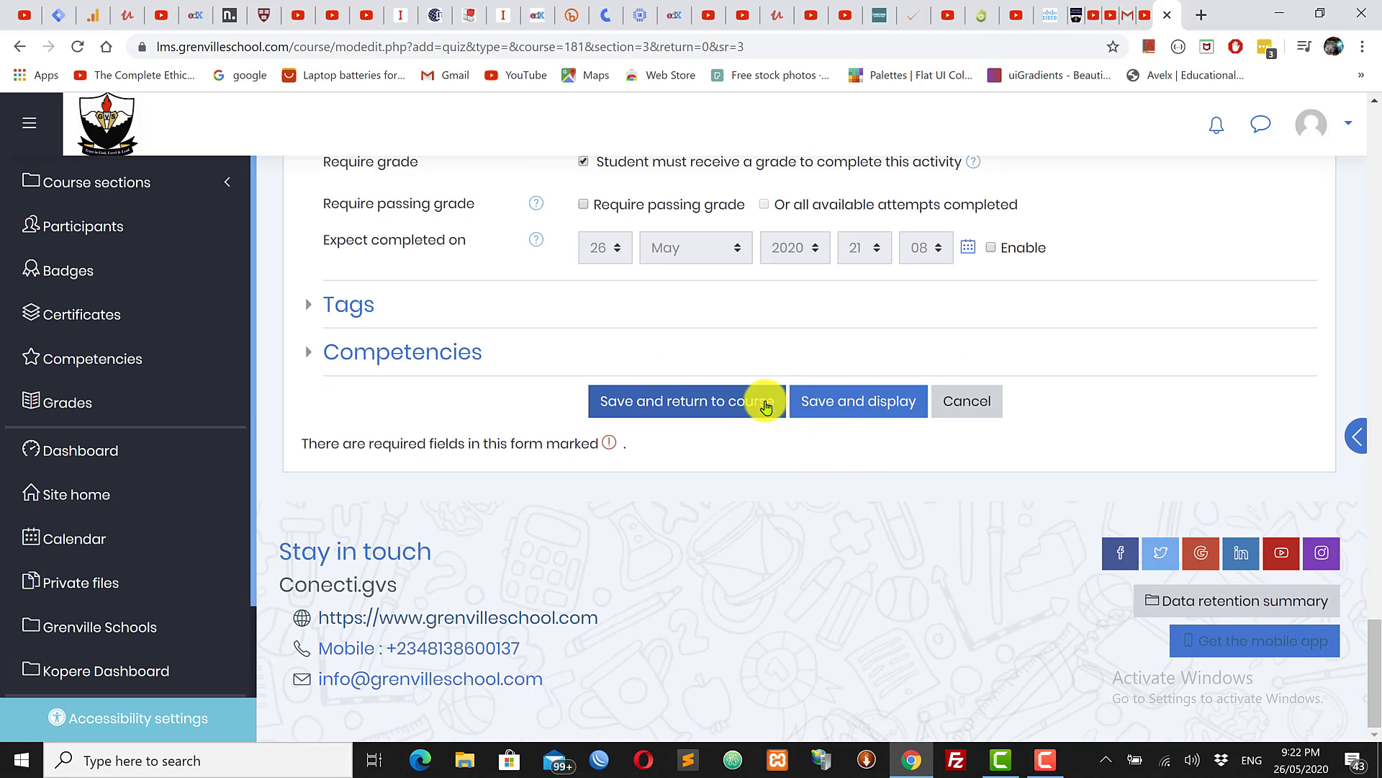
Step: Save and display the Mid-term Exam quiz, then review its description and attempts allowed
click(859, 408)
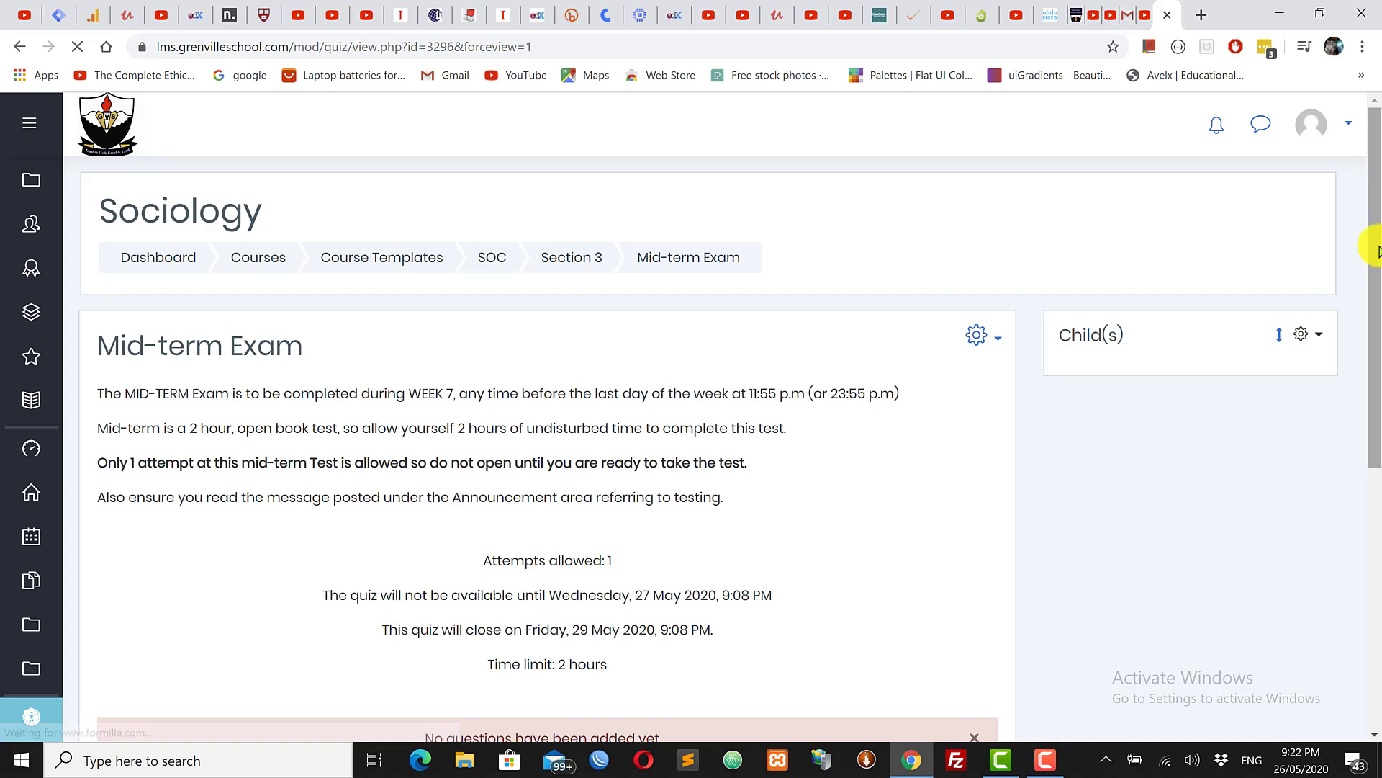
drag(1379, 243, 1374, 278)
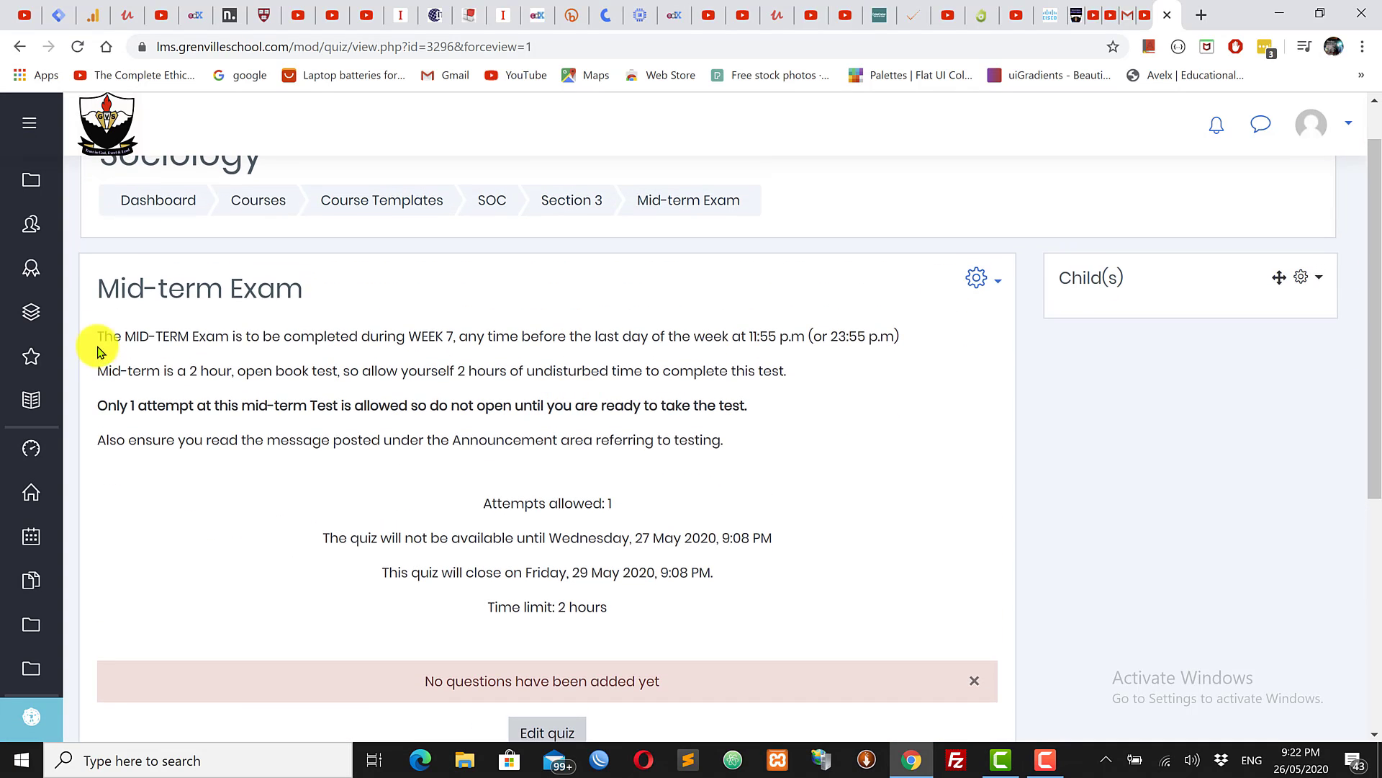
drag(99, 334, 761, 450)
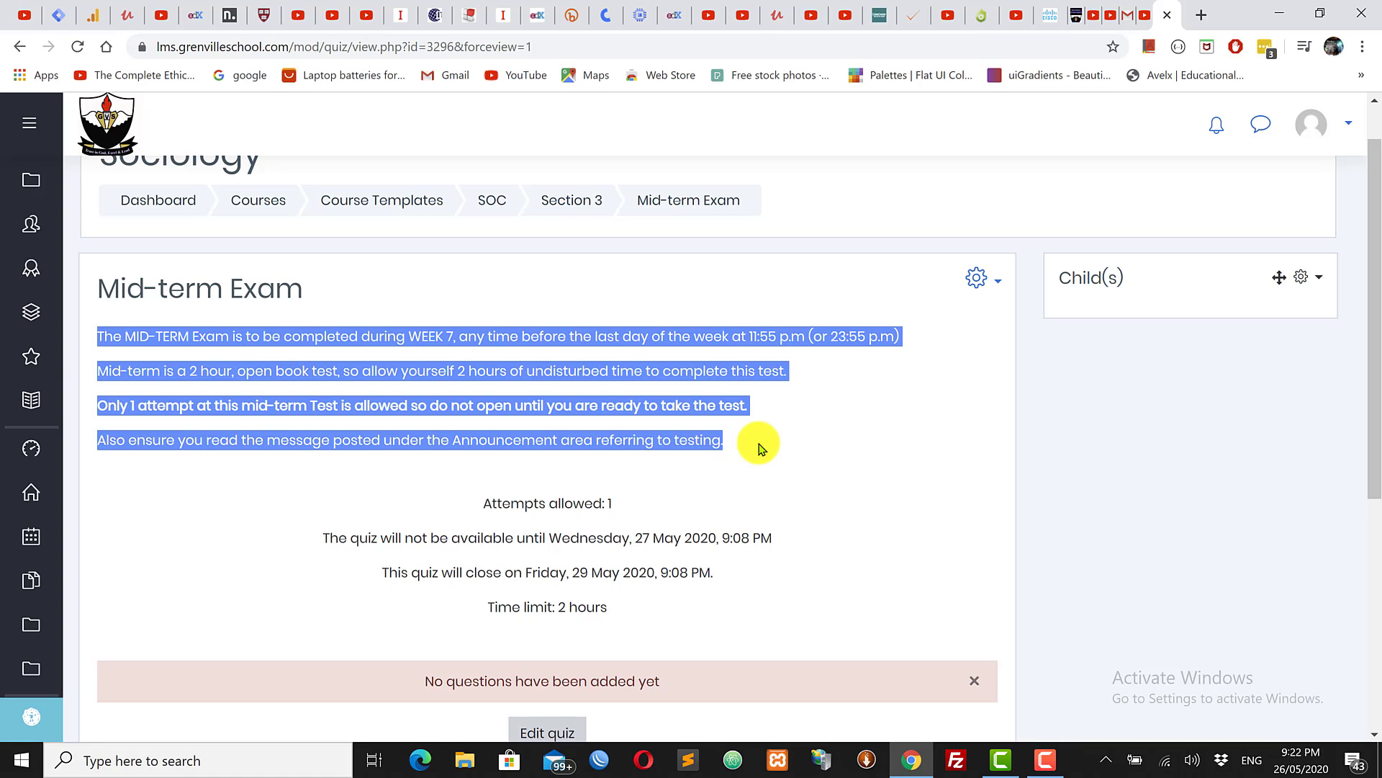
click(734, 450)
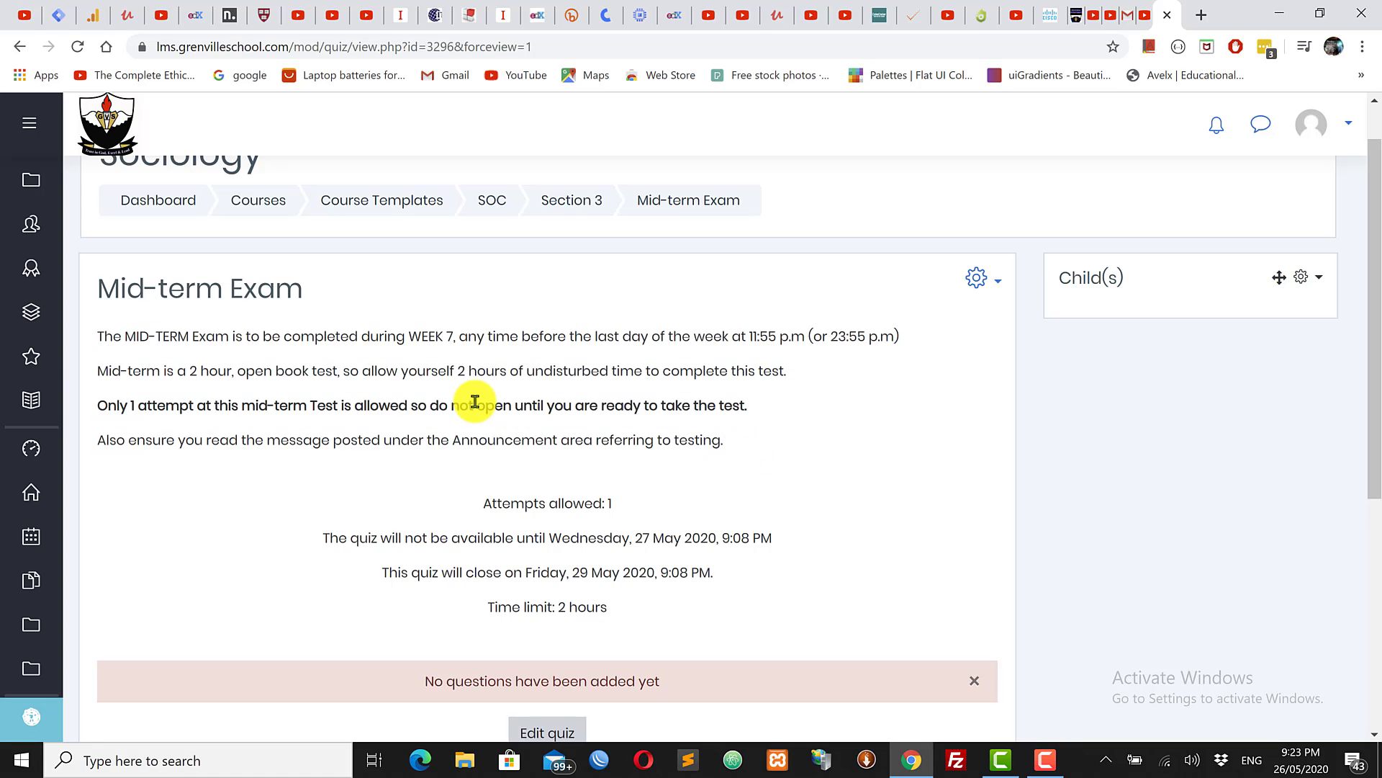
drag(97, 339, 471, 498)
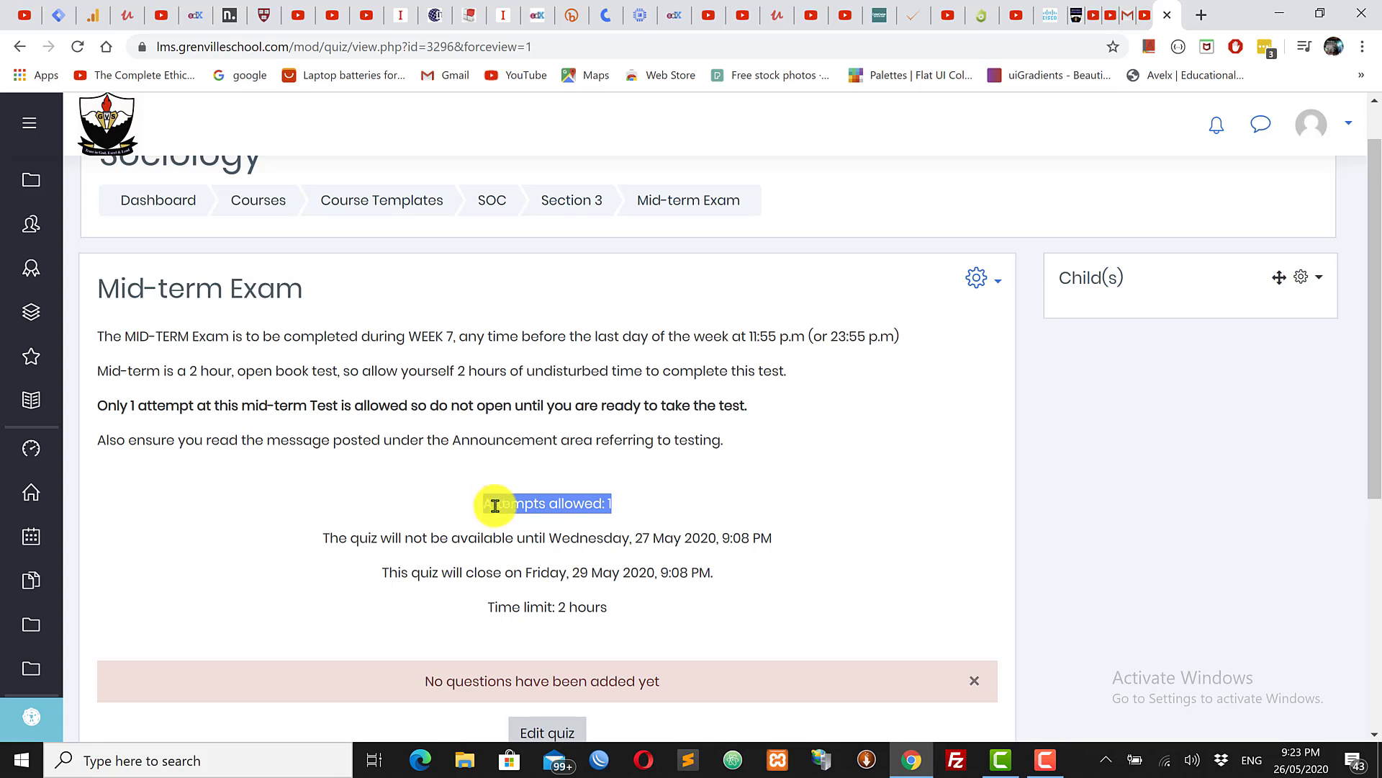
click(623, 511)
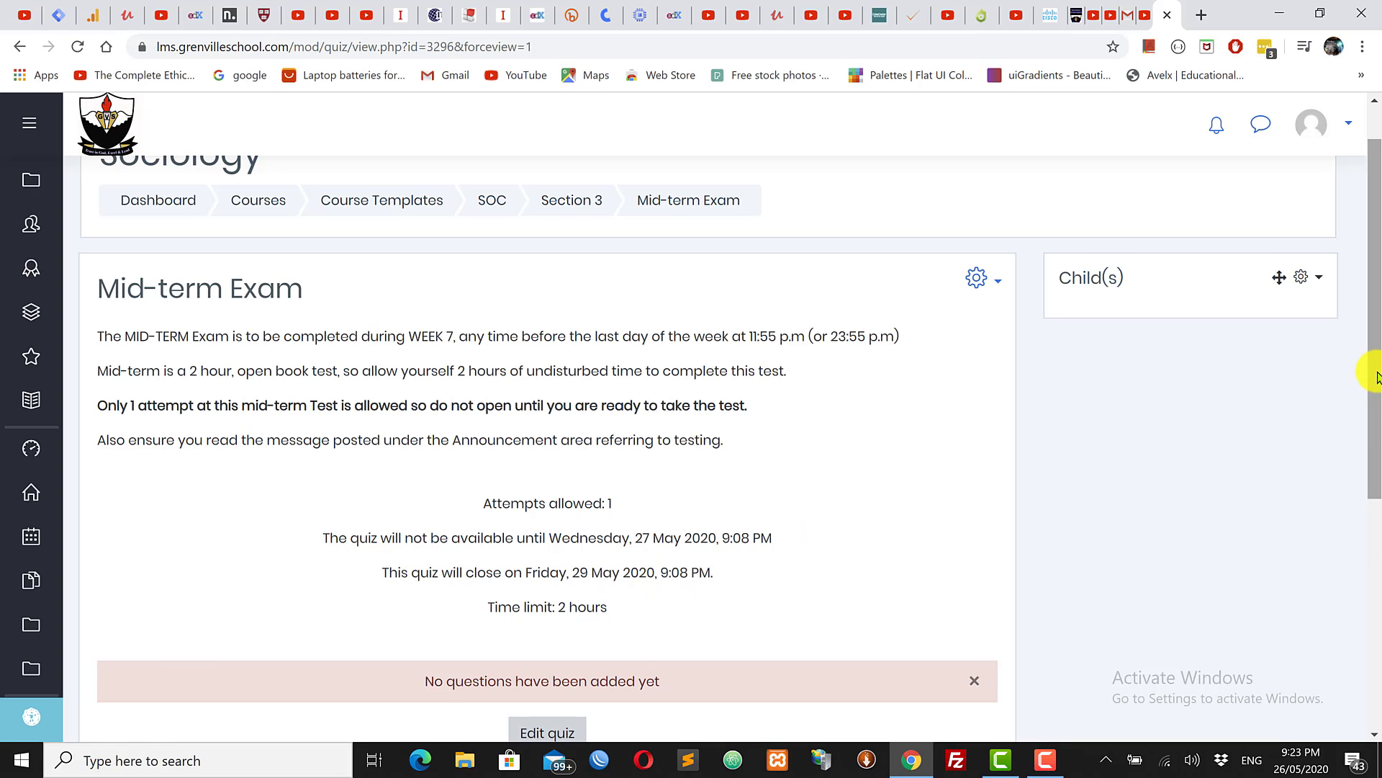
drag(1373, 370, 1375, 478)
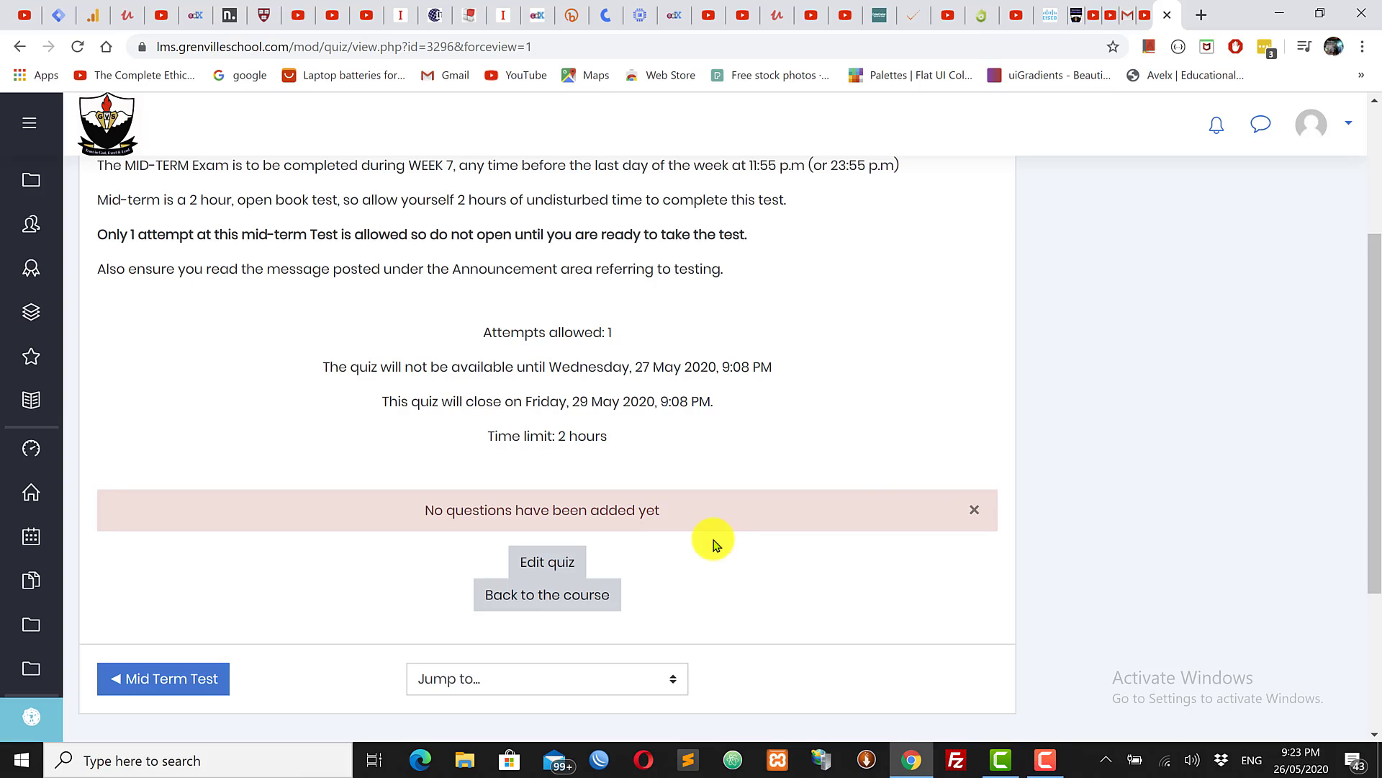
Step: Open the Mid-term Exam quiz's question editing page, then dismiss the Add from the question bank window
click(553, 565)
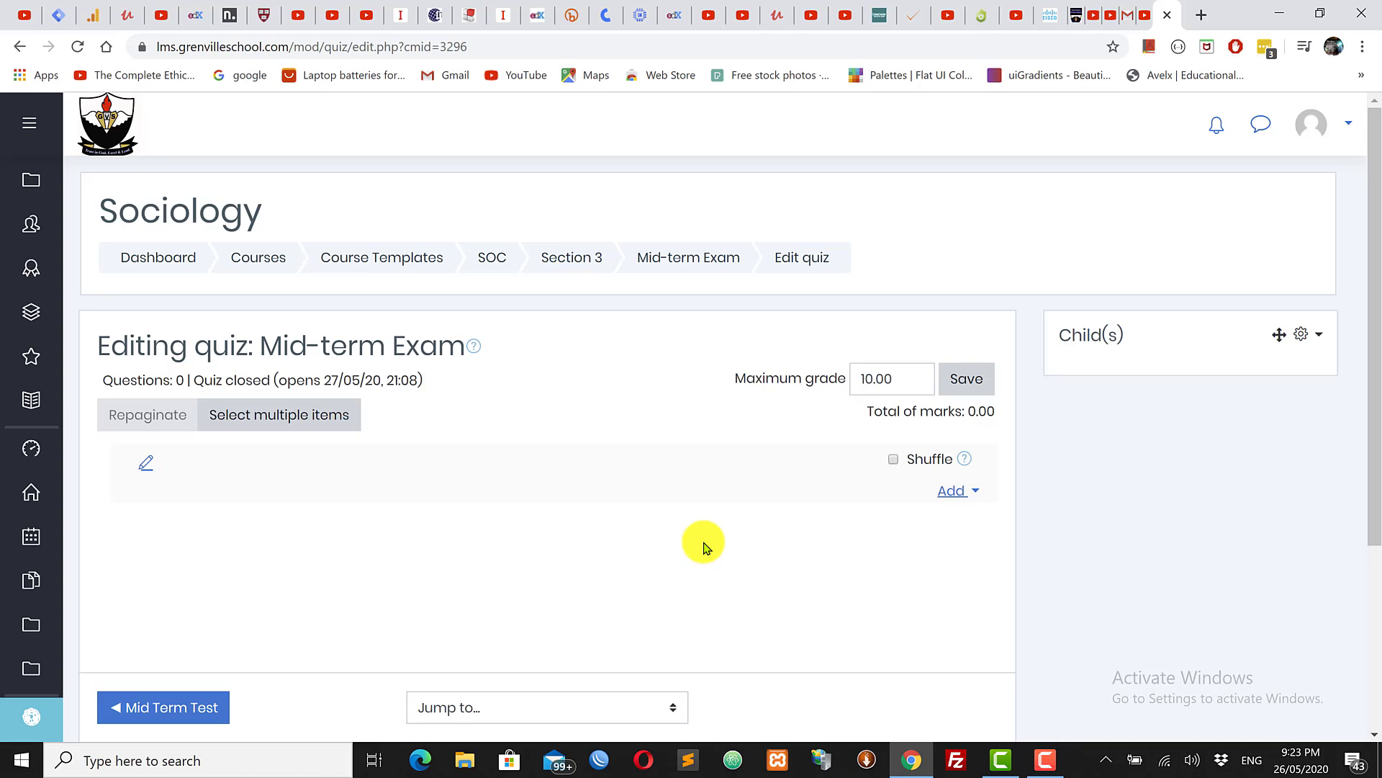
click(958, 494)
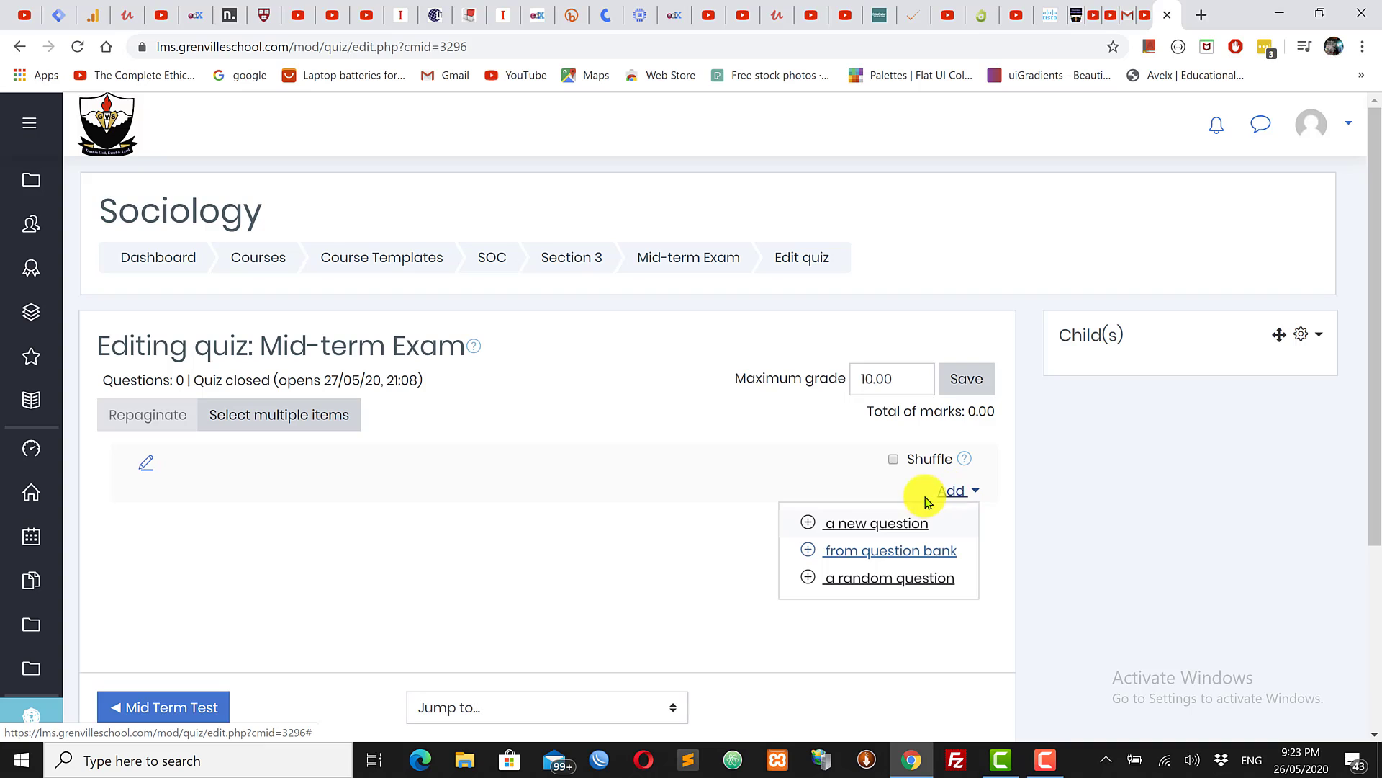
click(867, 560)
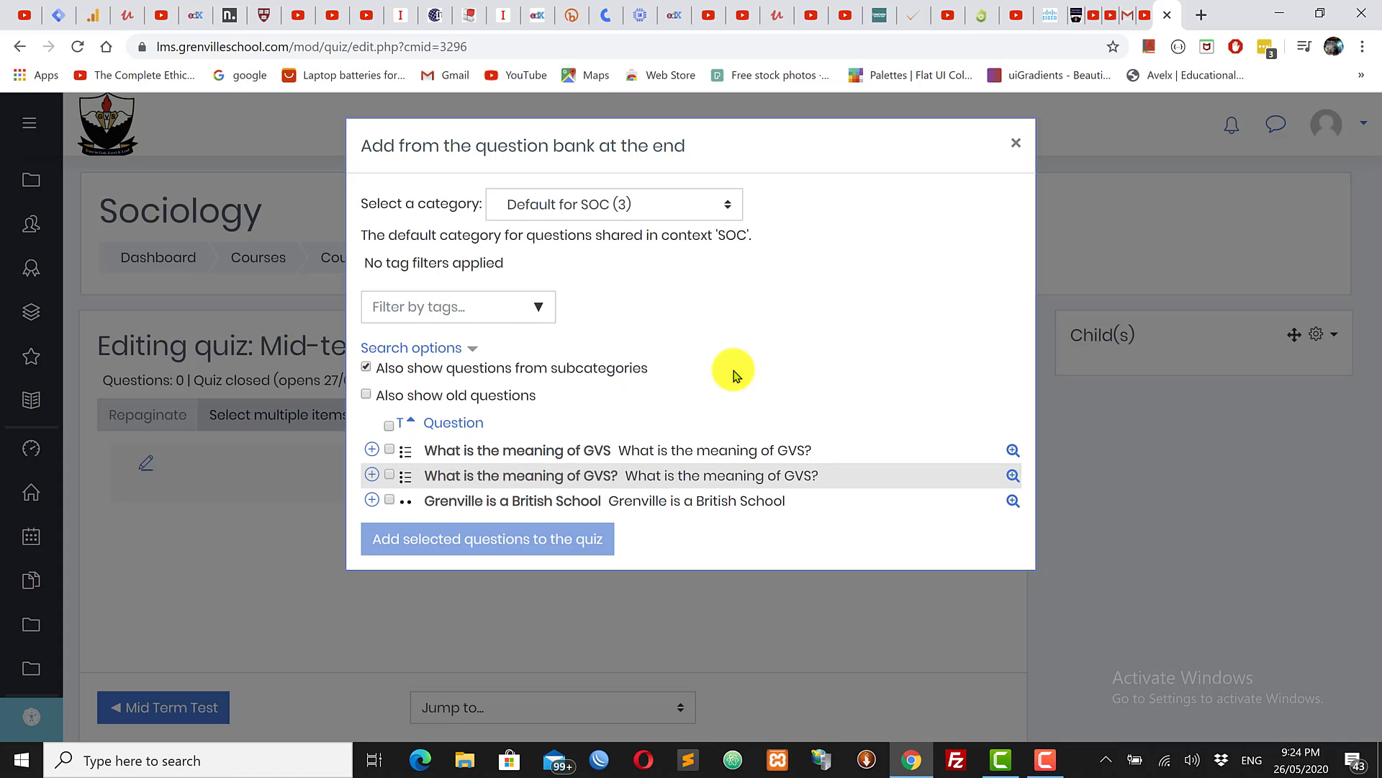
click(1017, 144)
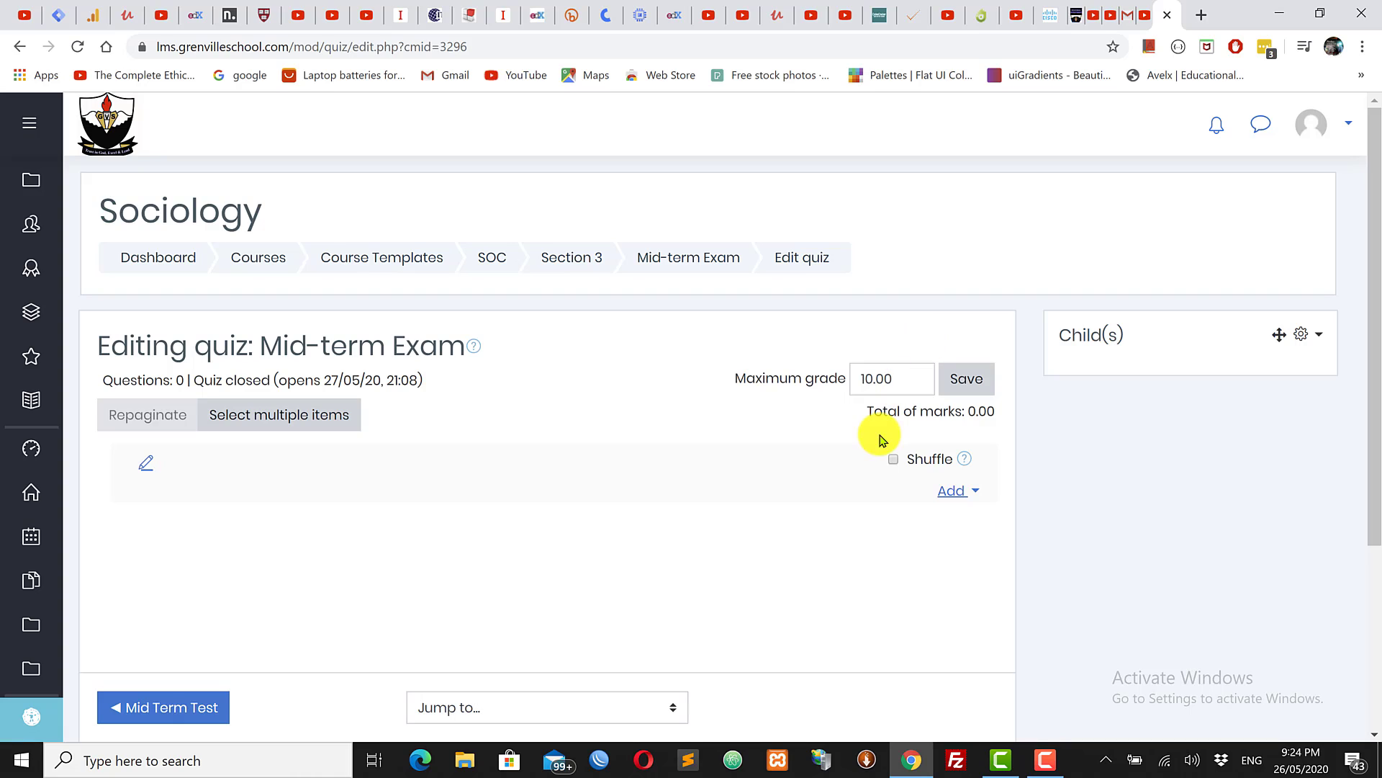
Step: Add a new question to the quiz, choosing Multiple choice after comparing the True/False and Matching types
click(954, 492)
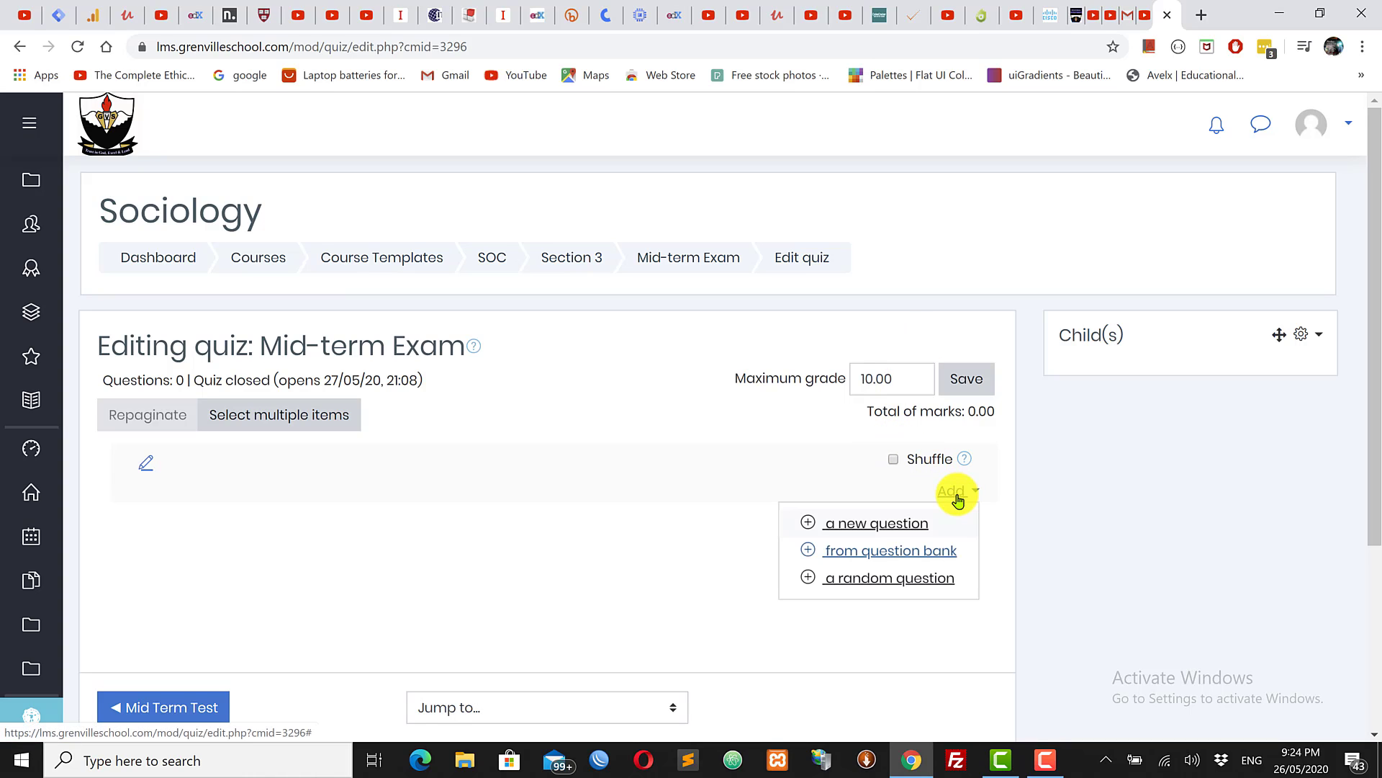
click(863, 526)
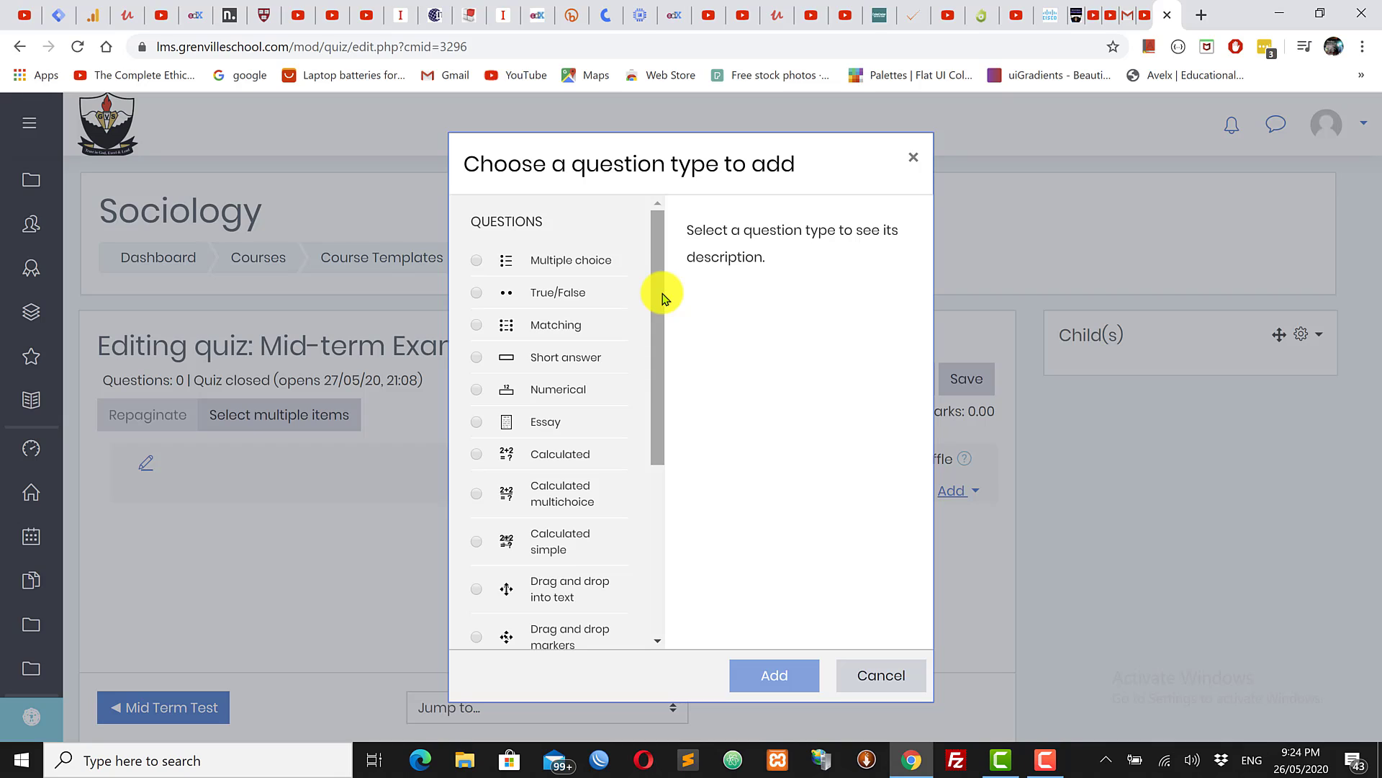
click(564, 262)
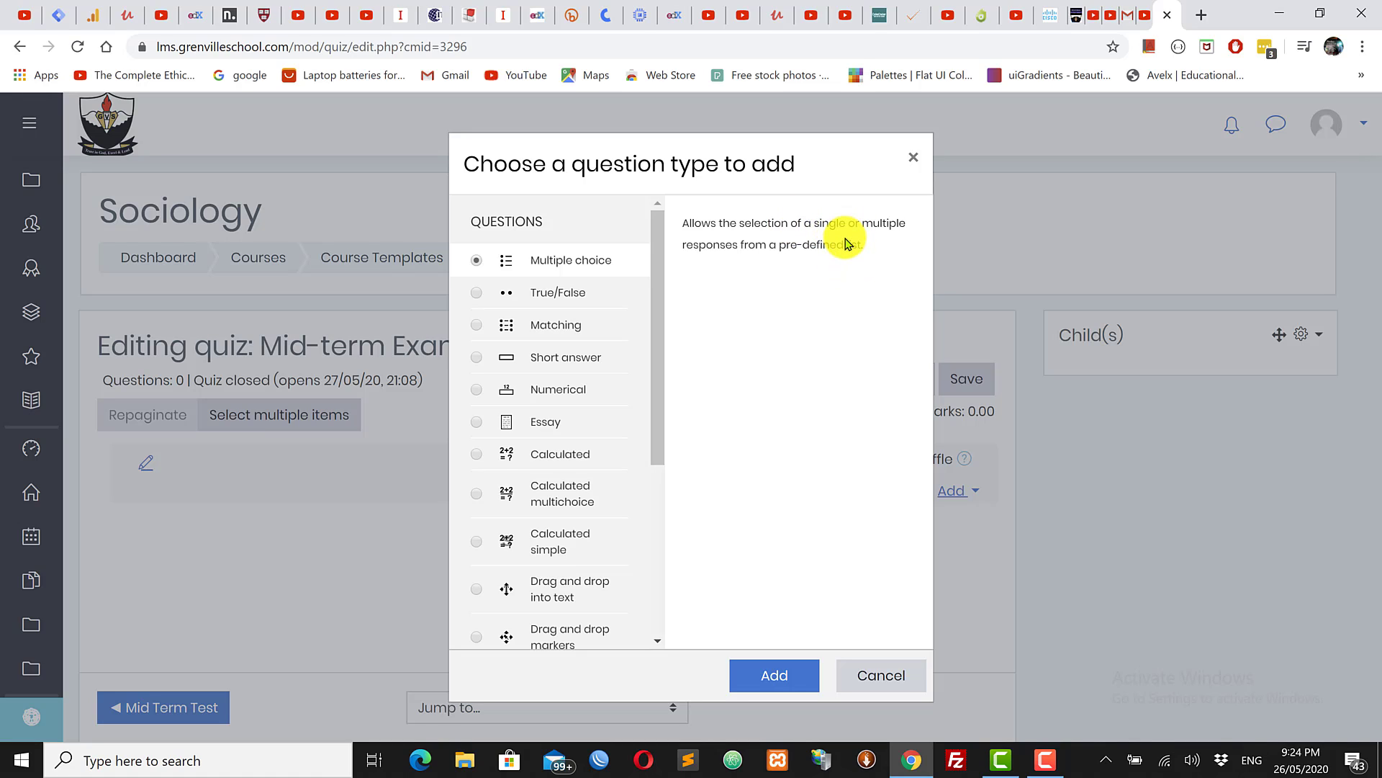
click(478, 291)
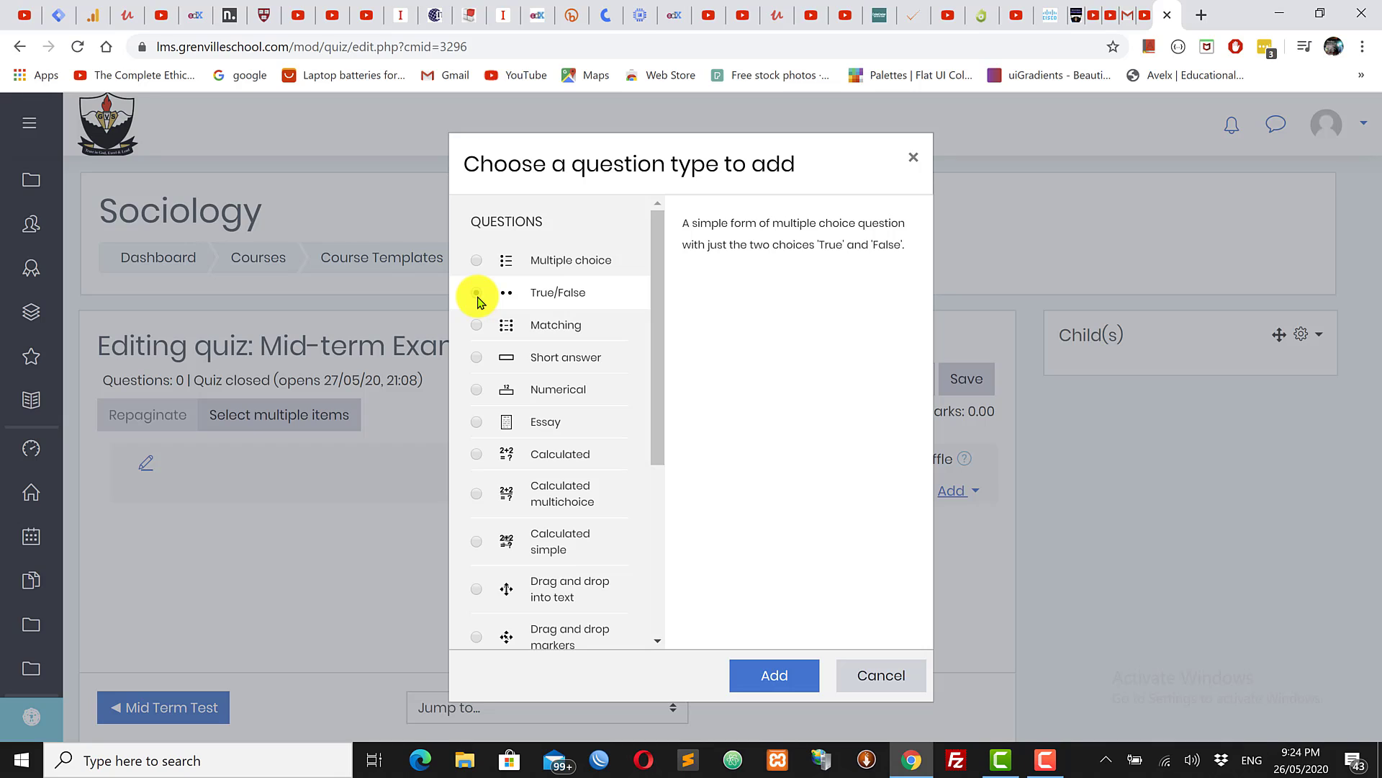
click(475, 262)
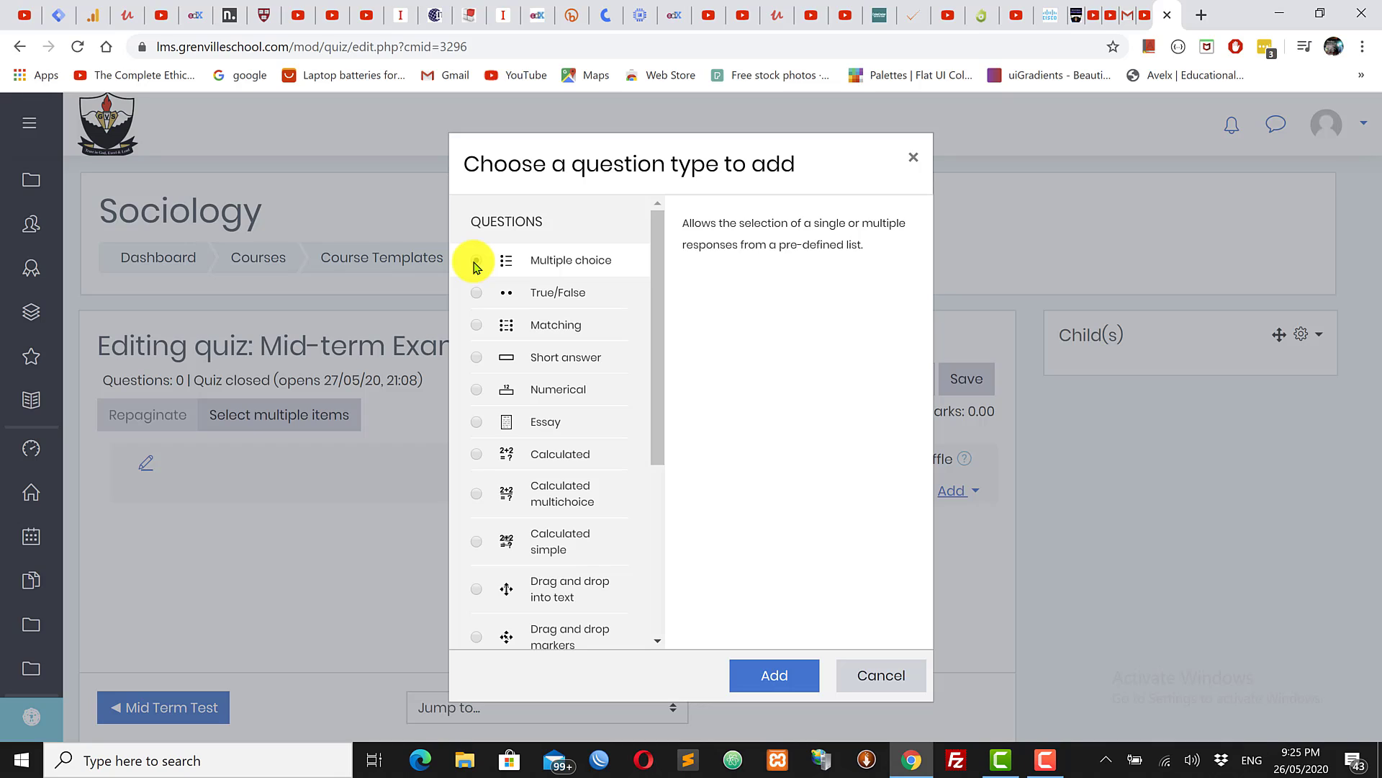
click(473, 325)
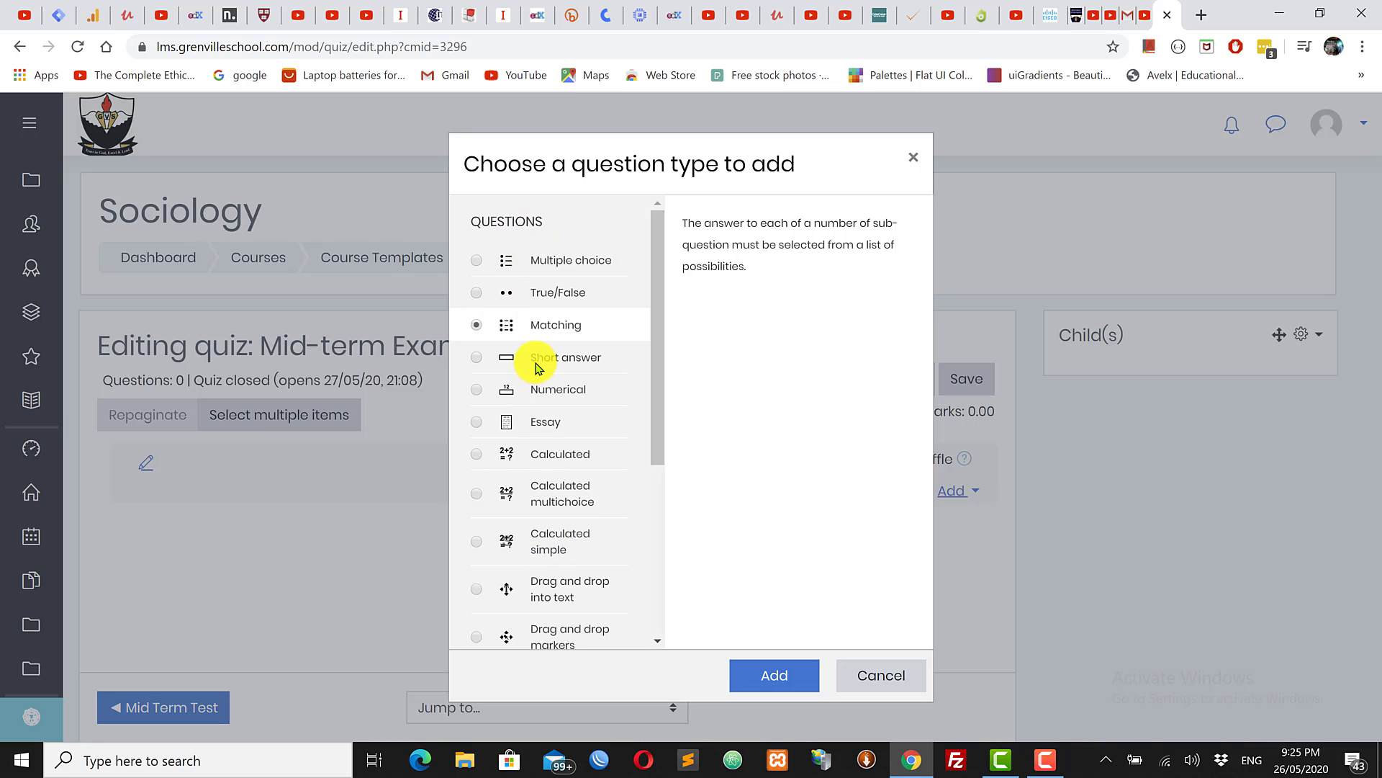
click(478, 261)
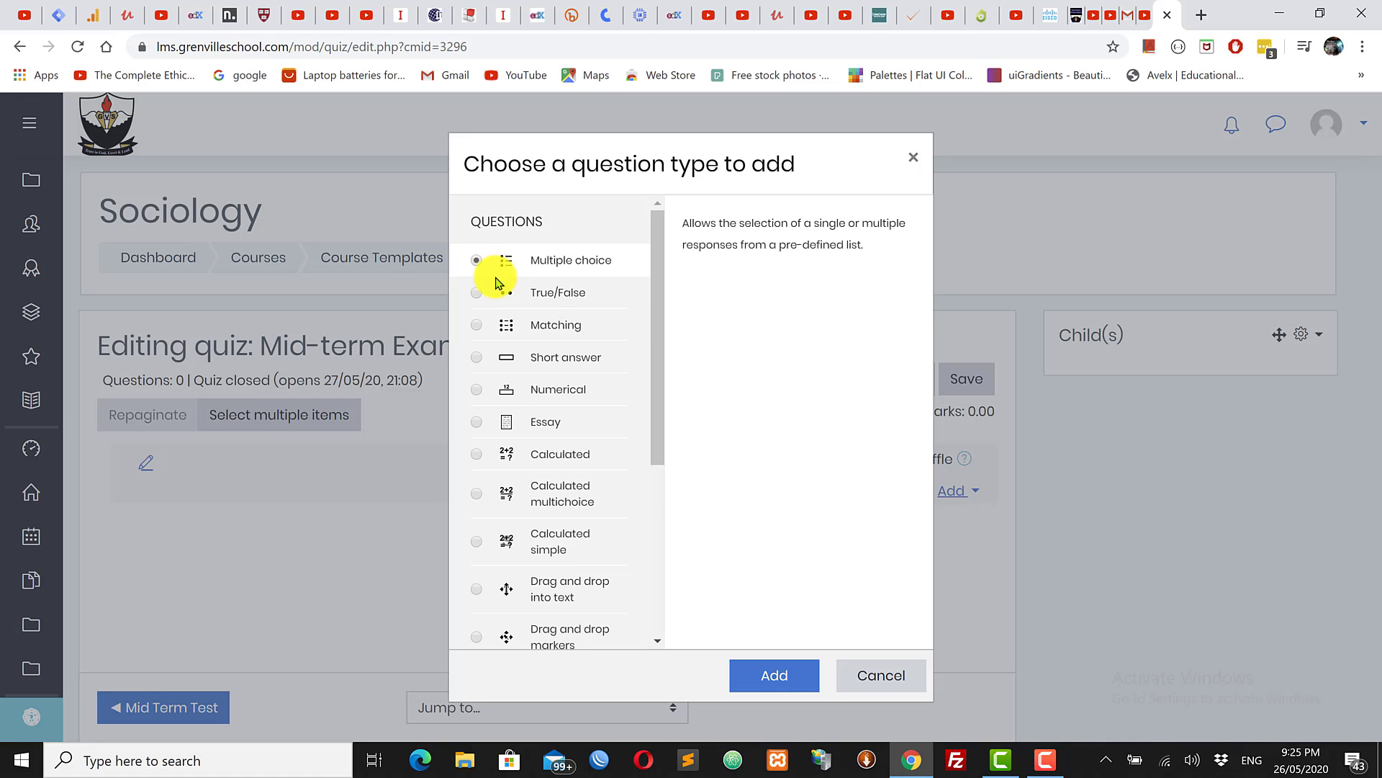
click(771, 677)
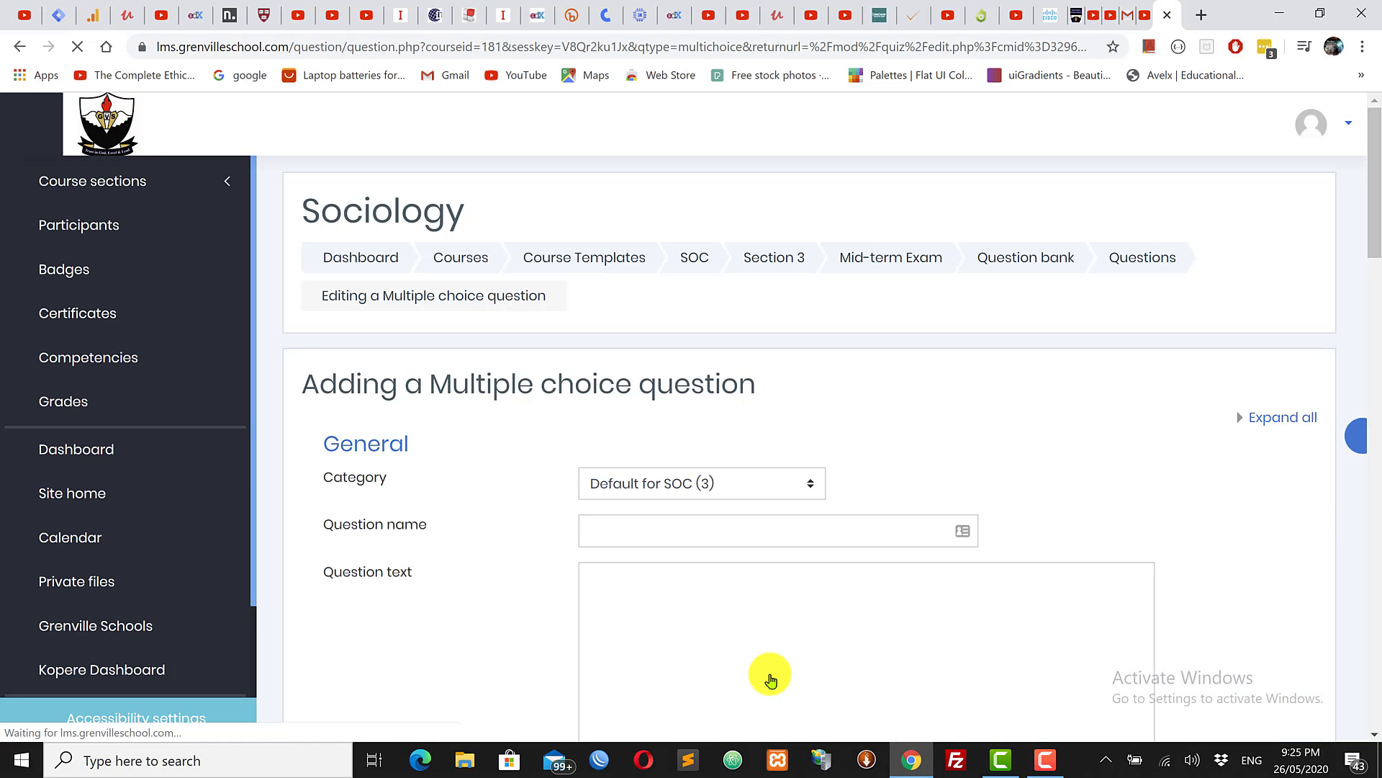
Step: Enter '2+2' as both the question name and the question text
drag(1375, 185, 1377, 233)
click(676, 339)
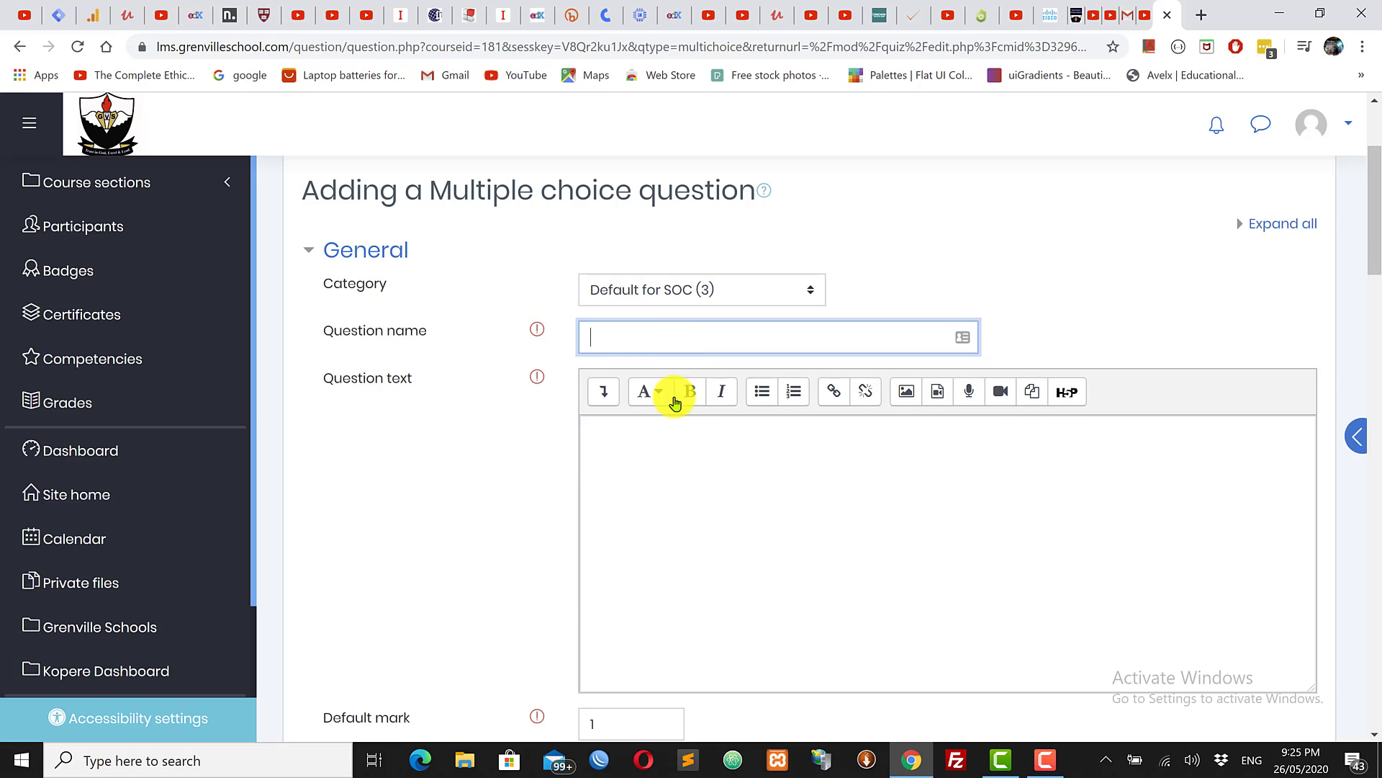
click(672, 437)
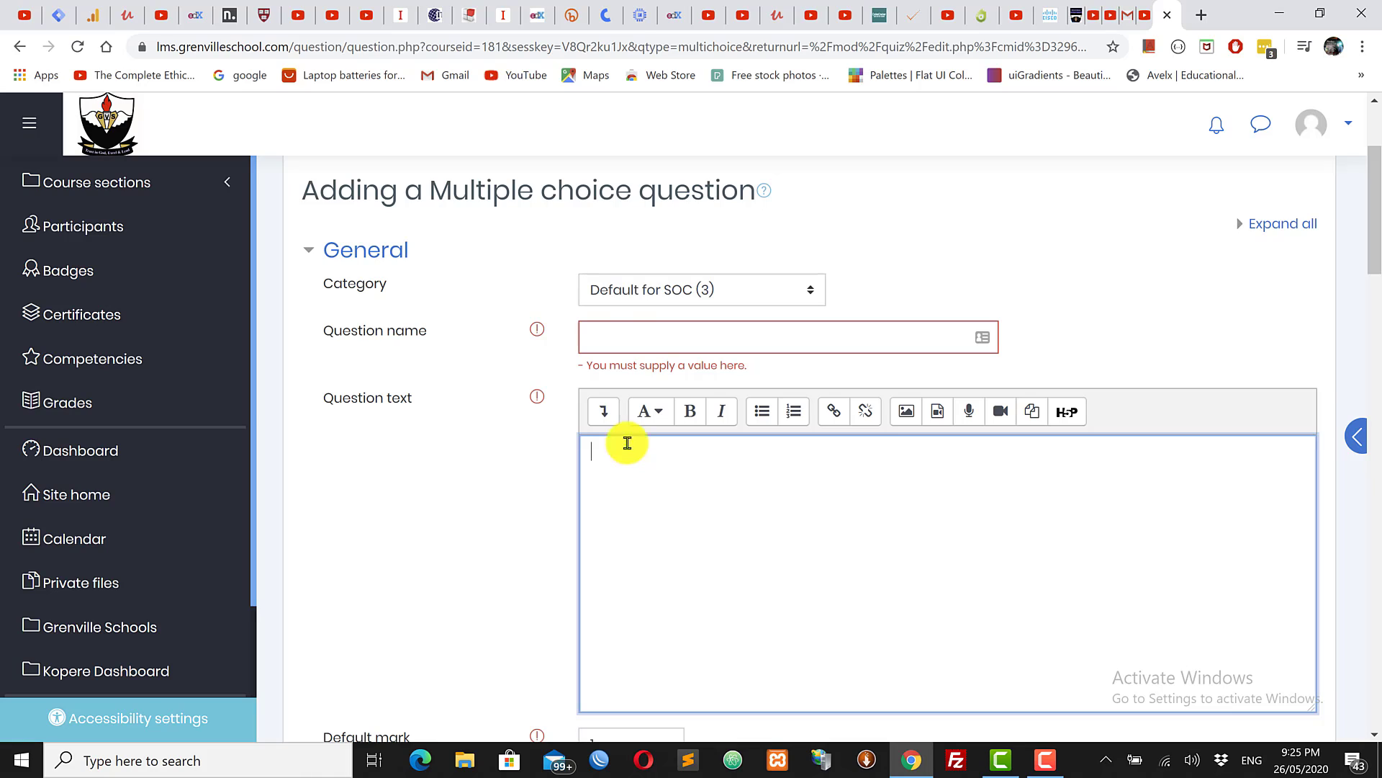
click(626, 334)
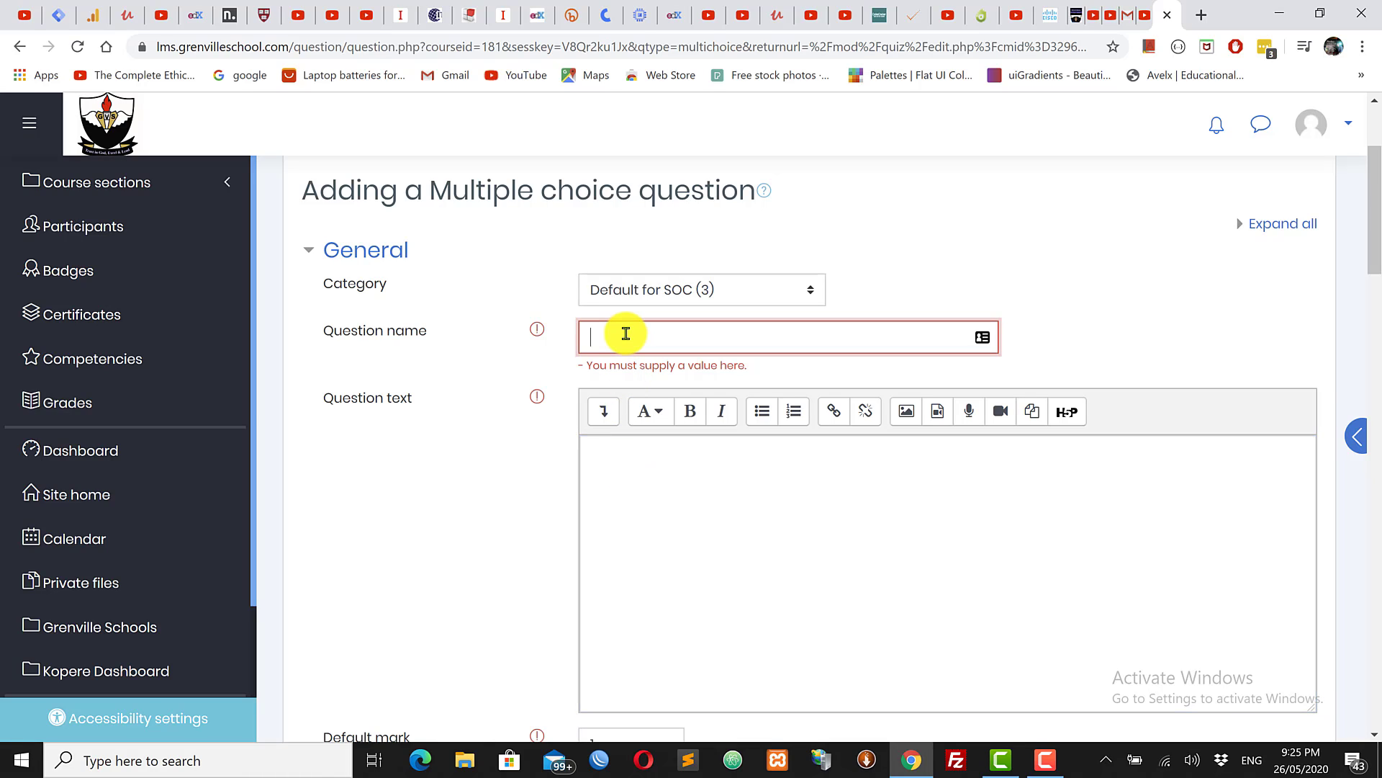
text(2+2)
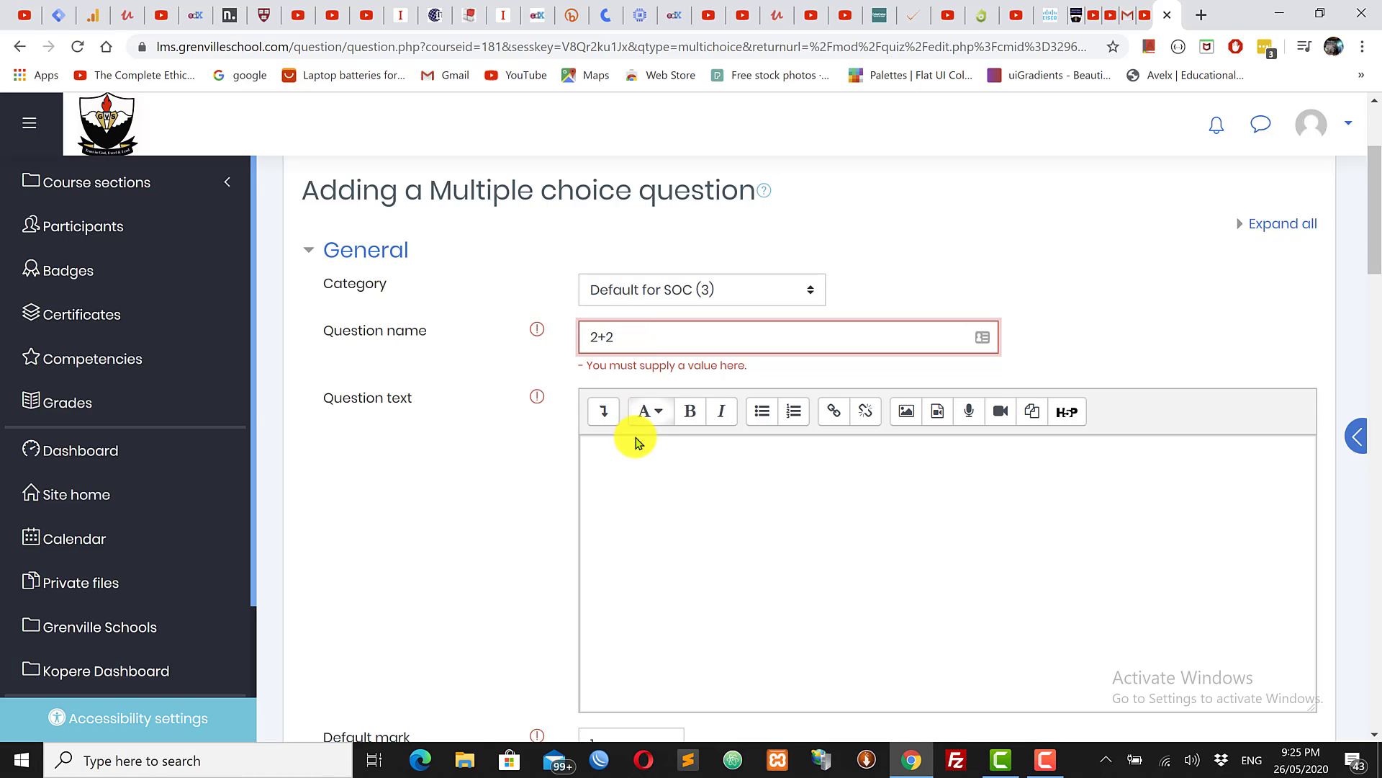
click(640, 461)
text(2)
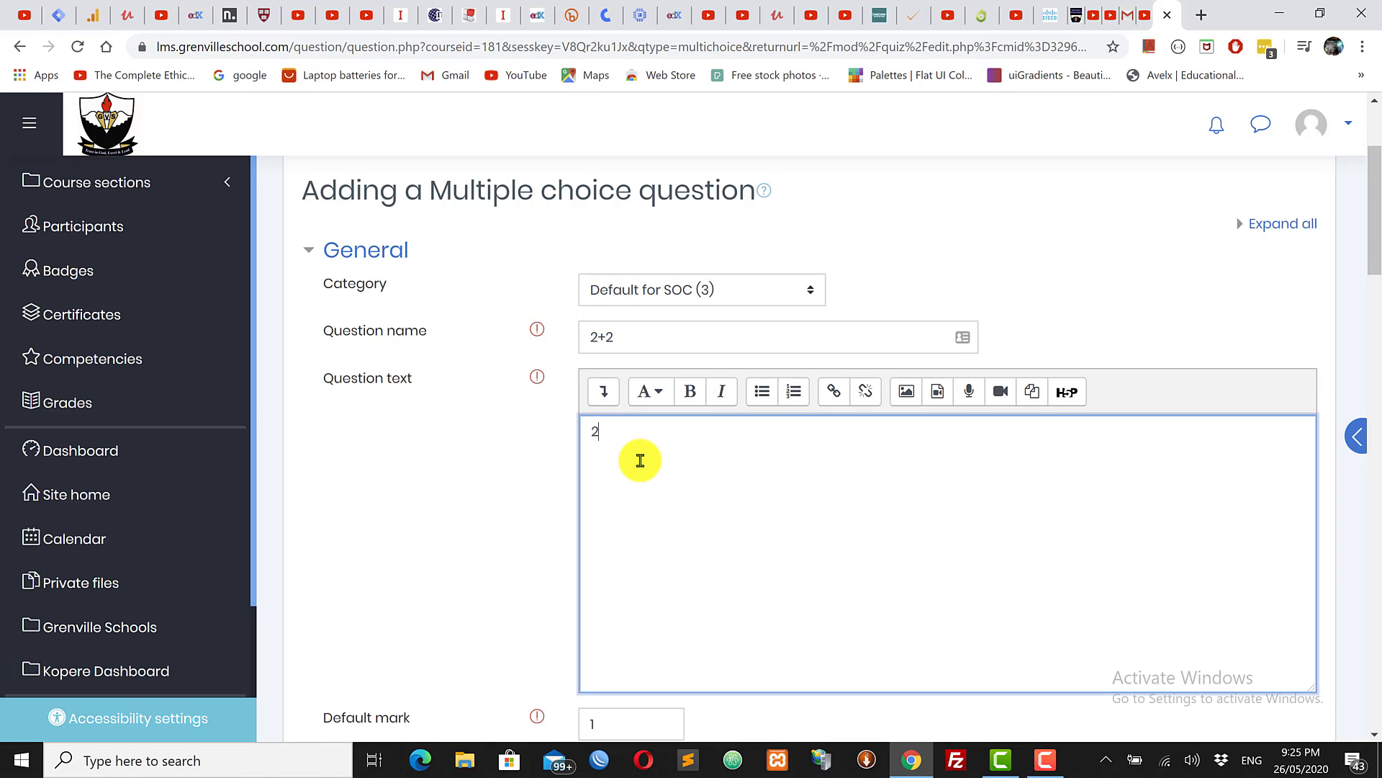
text(+2)
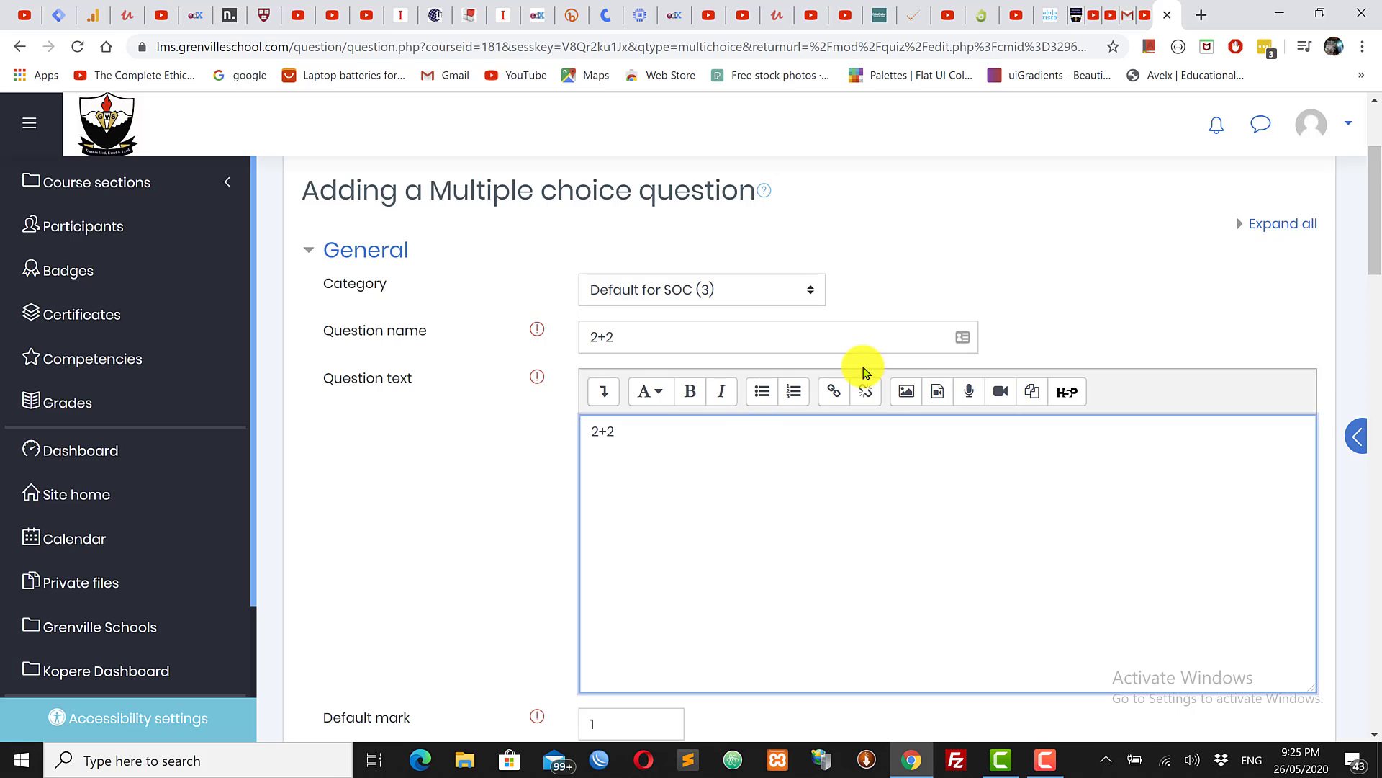
drag(1371, 230, 1377, 326)
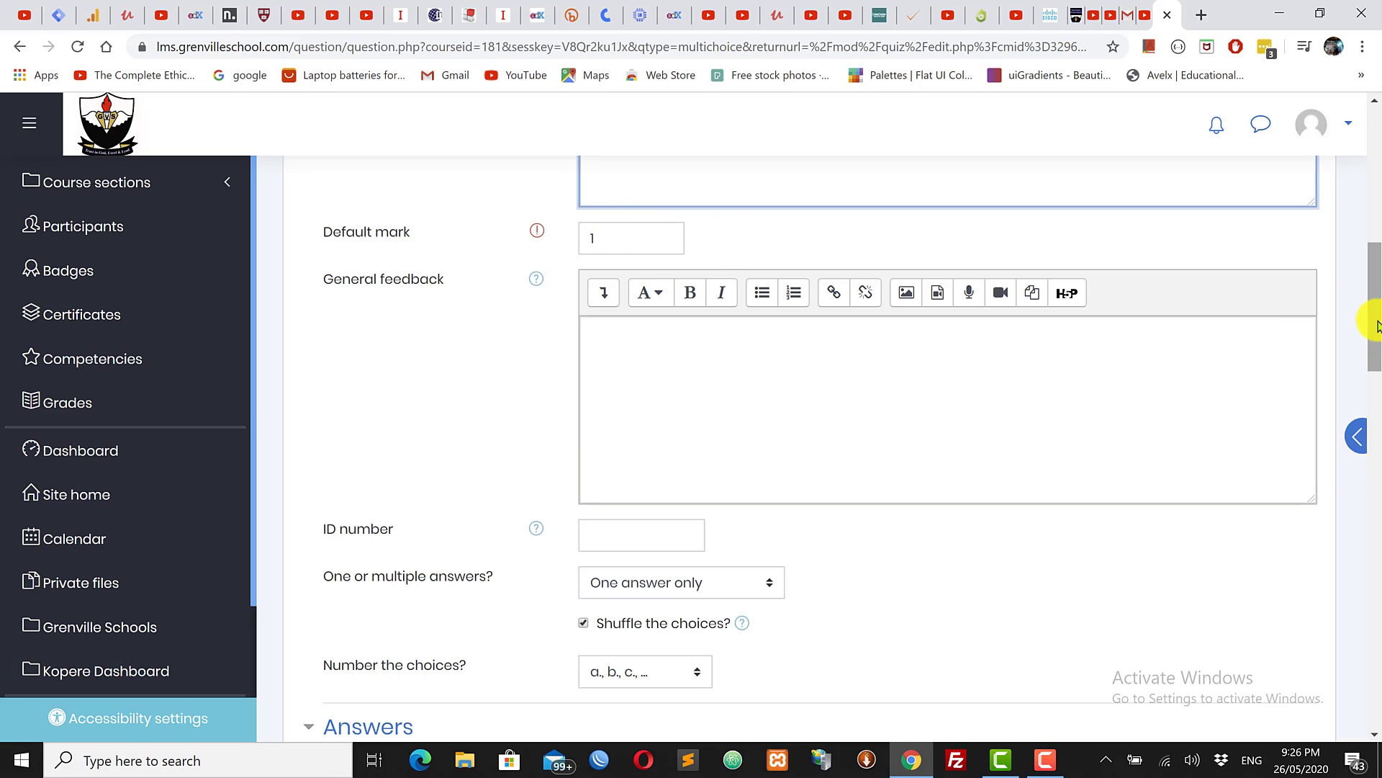
Step: Restrict the question to one answer only
drag(1377, 328, 1375, 409)
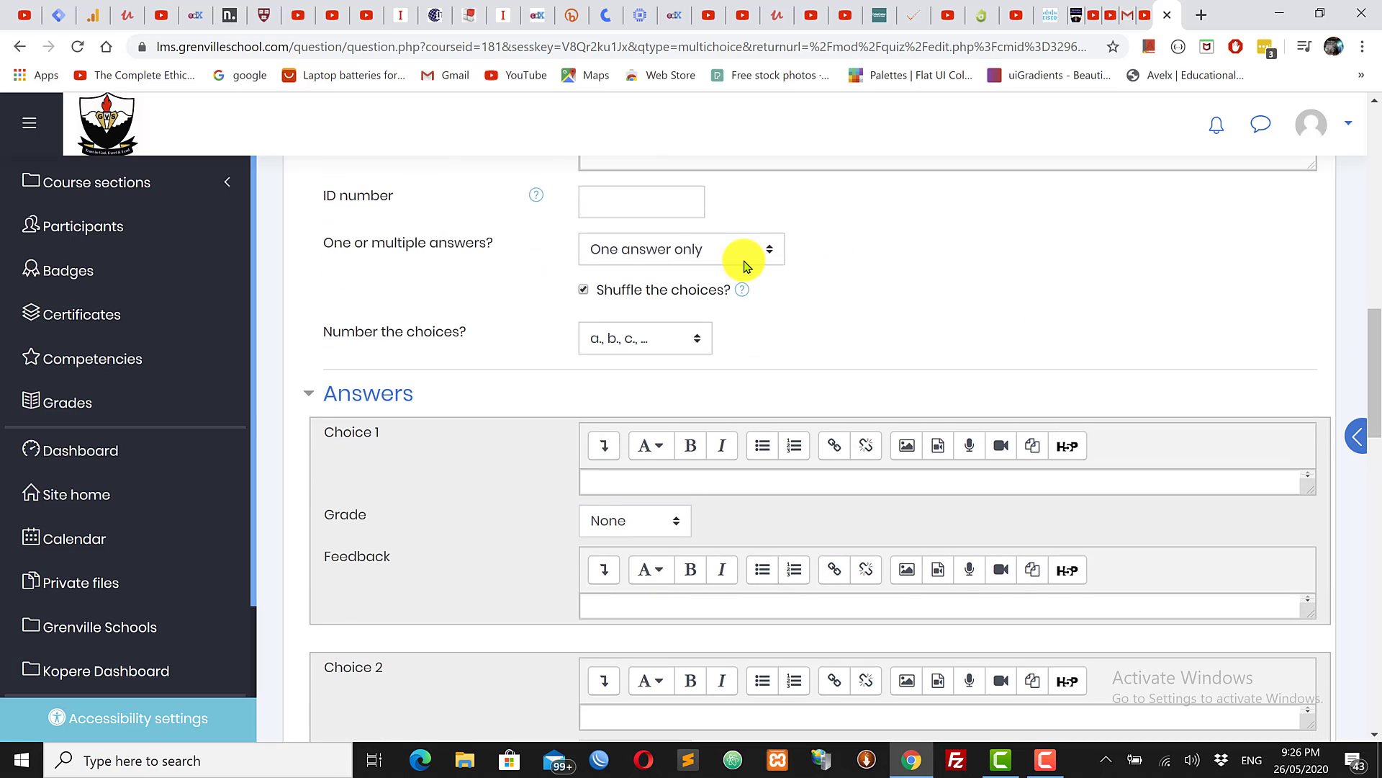
click(642, 249)
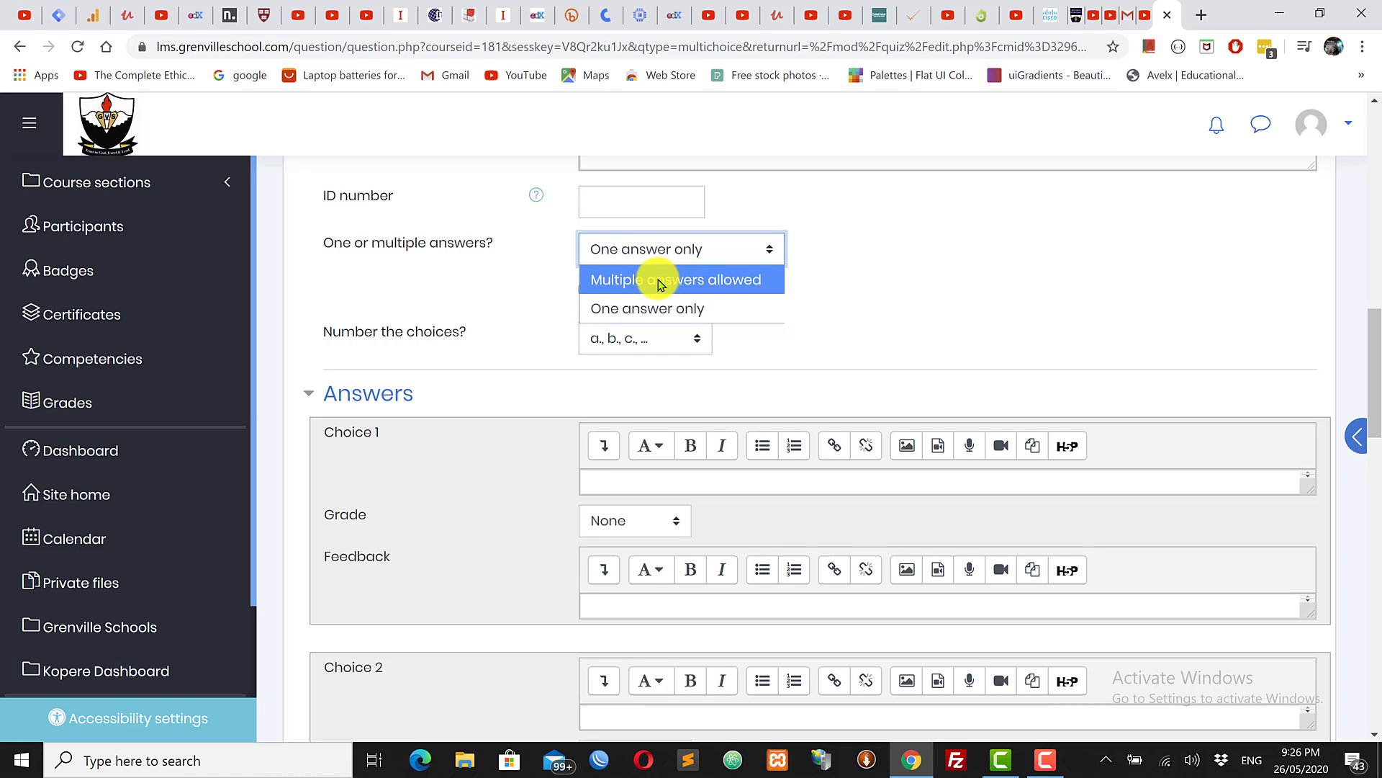
click(987, 288)
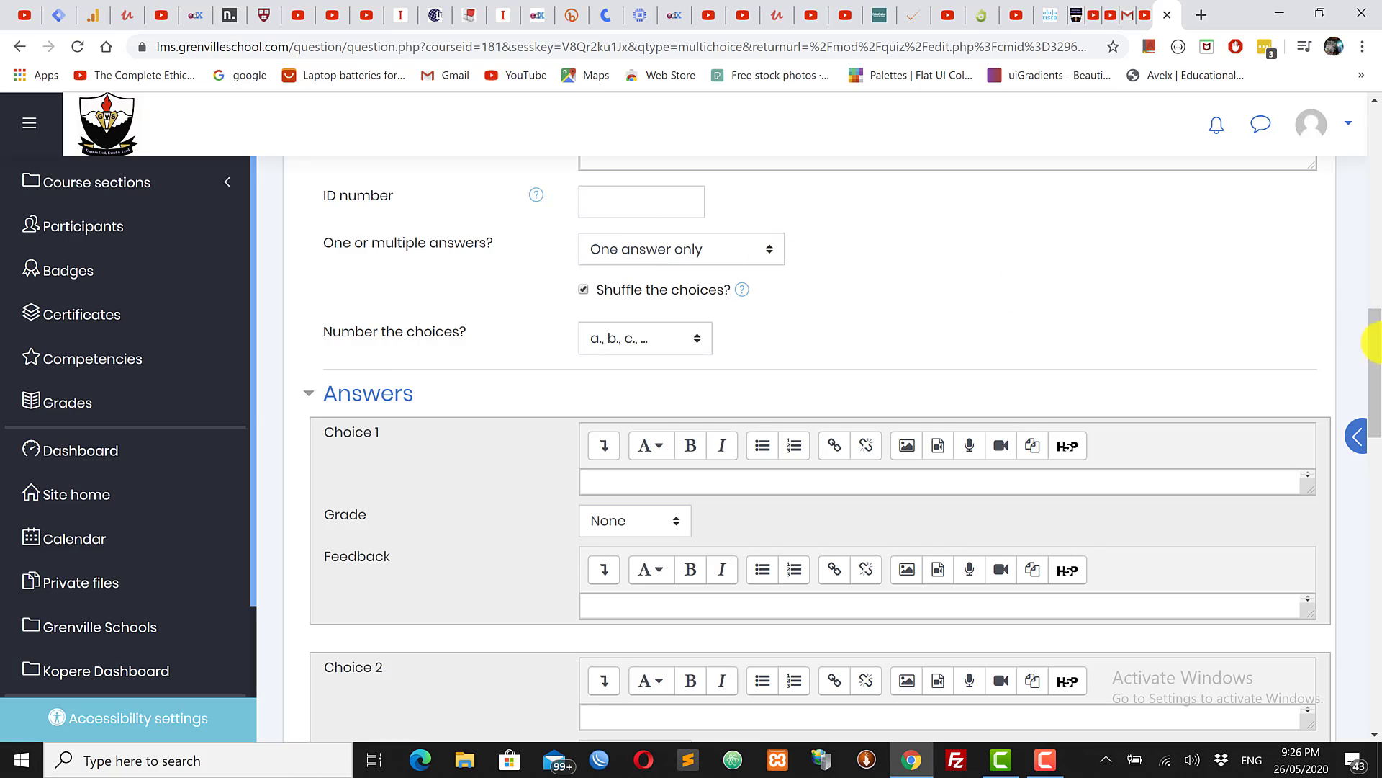
scroll(1373, 365, down, 1)
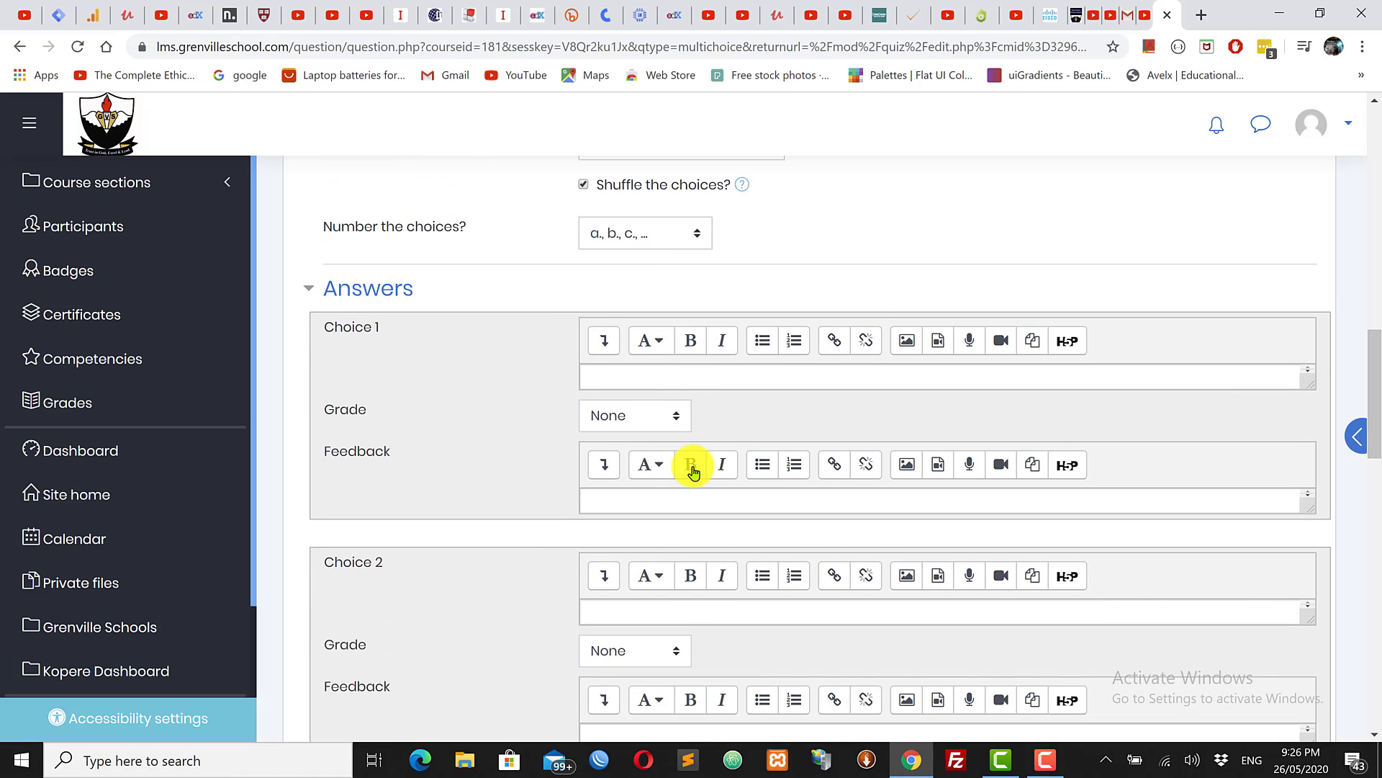
Step: Enter choices 6 and 4, grading 4 at 100% and 6 at None, and start Choice 2 feedback
click(638, 377)
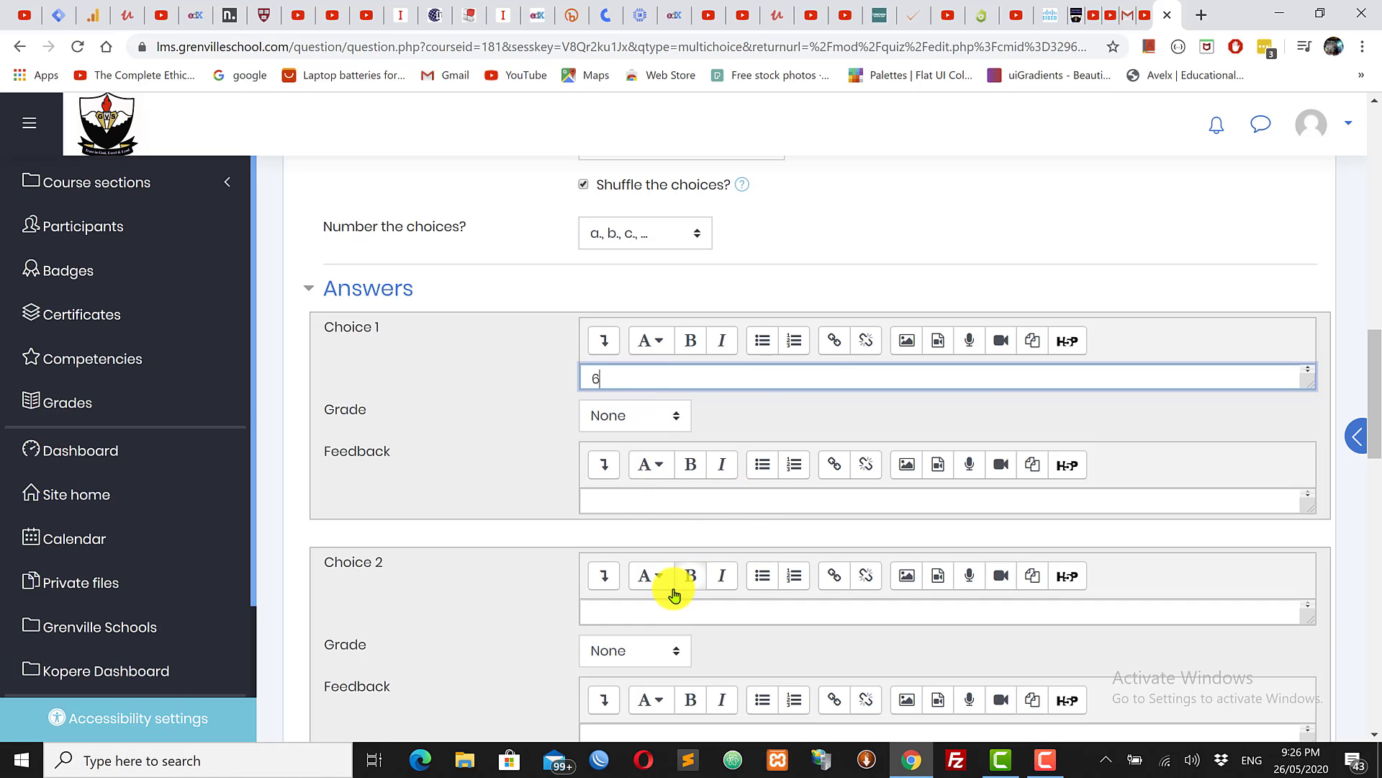
click(645, 605)
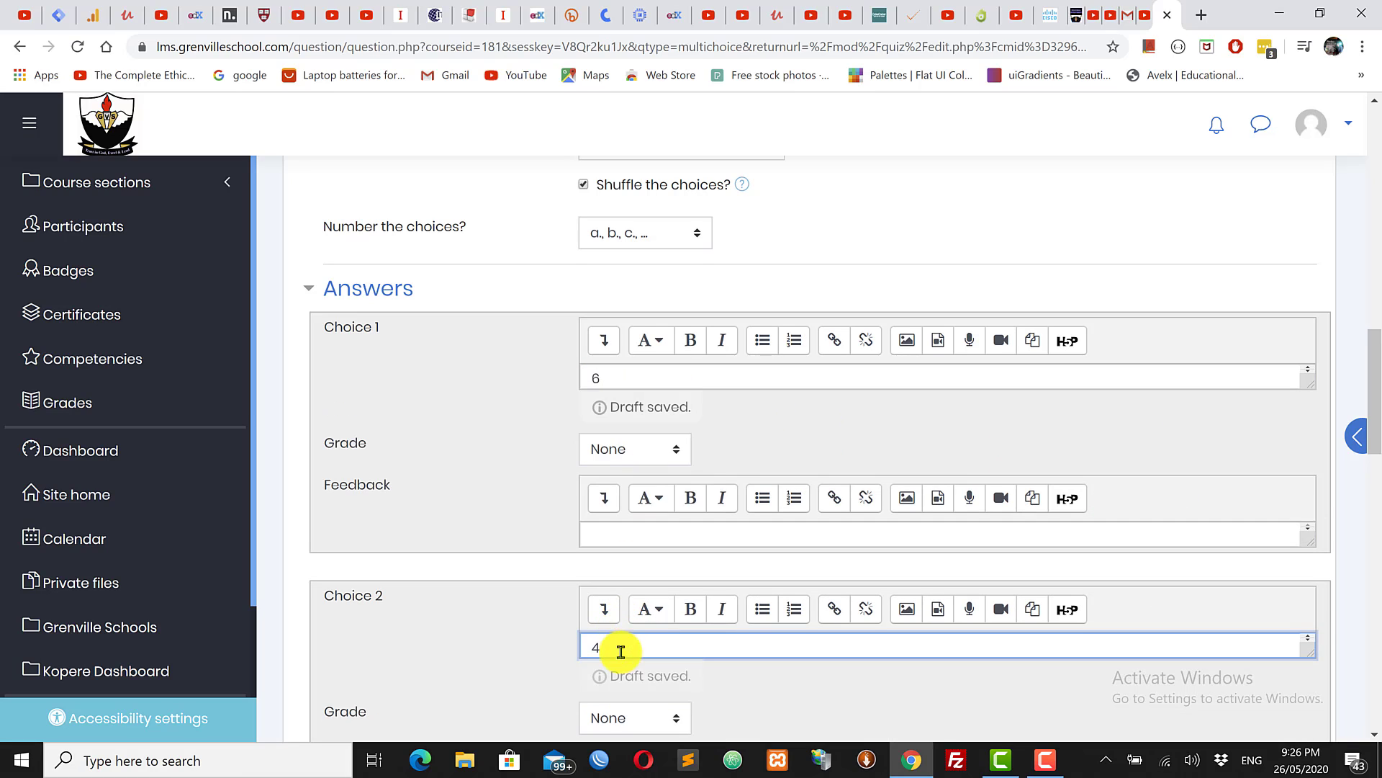
click(637, 718)
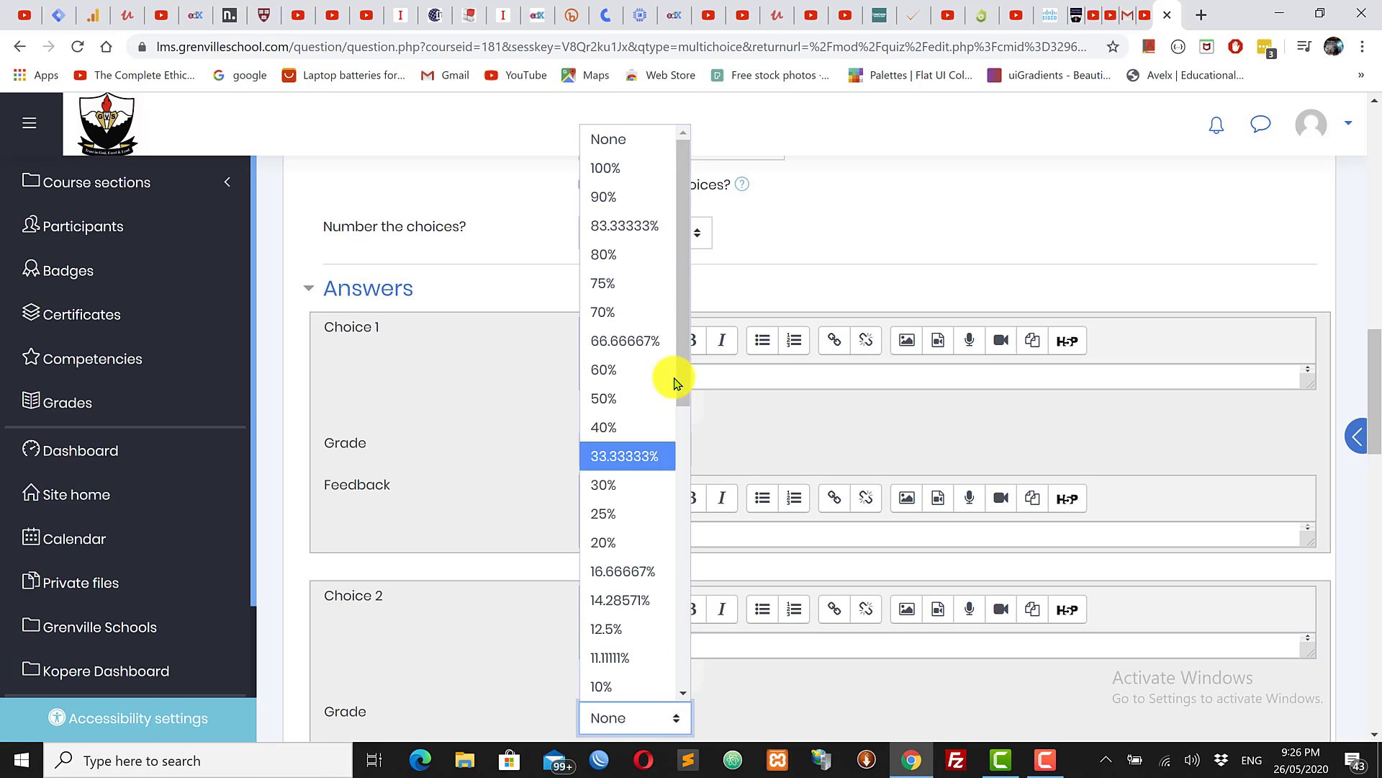
click(648, 169)
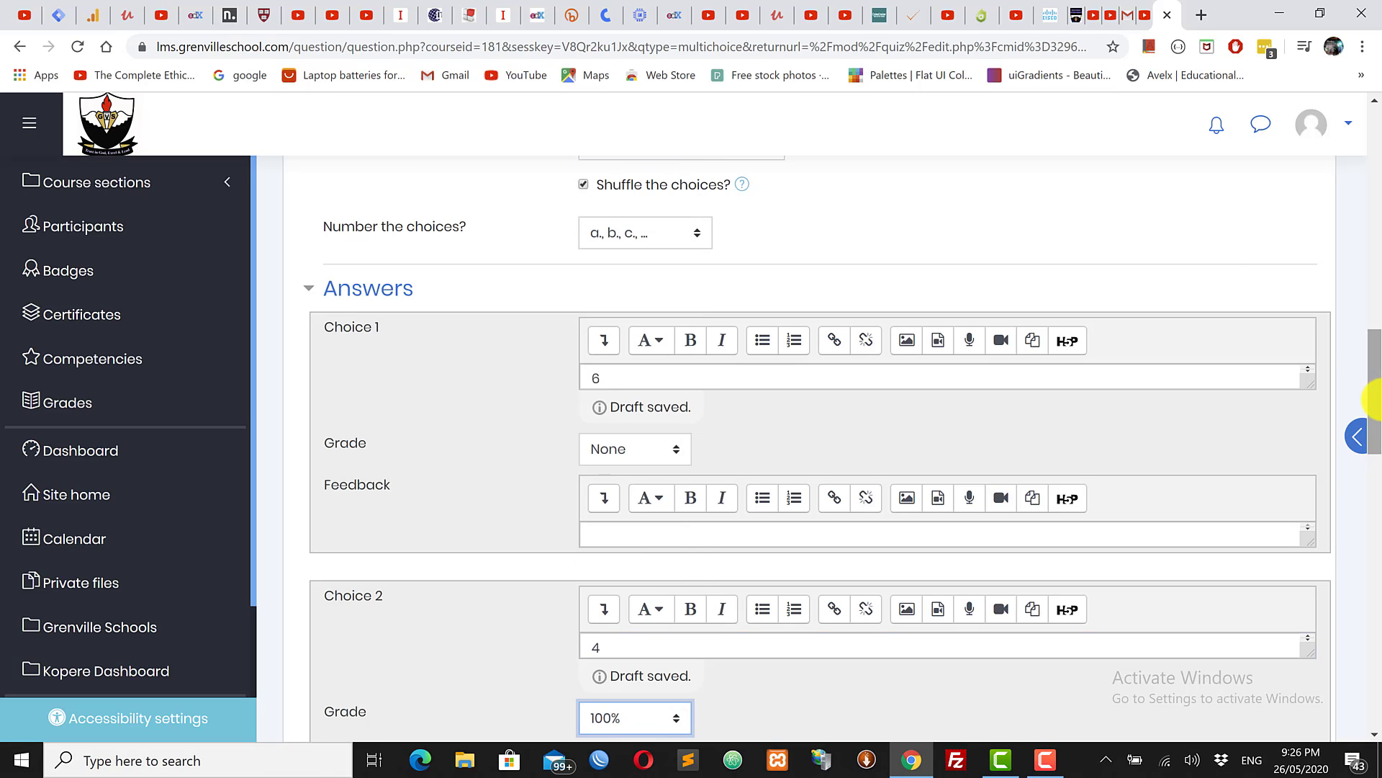
drag(1372, 425, 1377, 453)
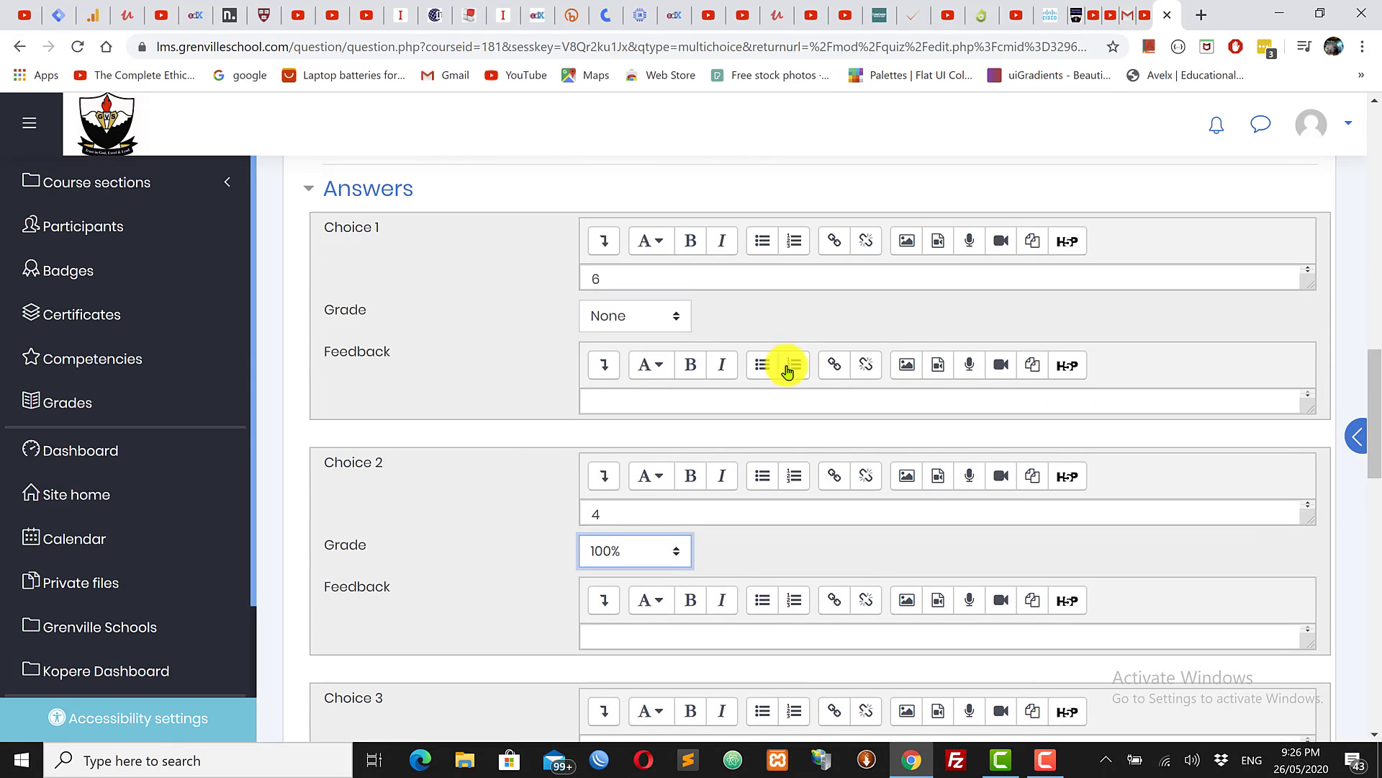
click(624, 317)
click(623, 316)
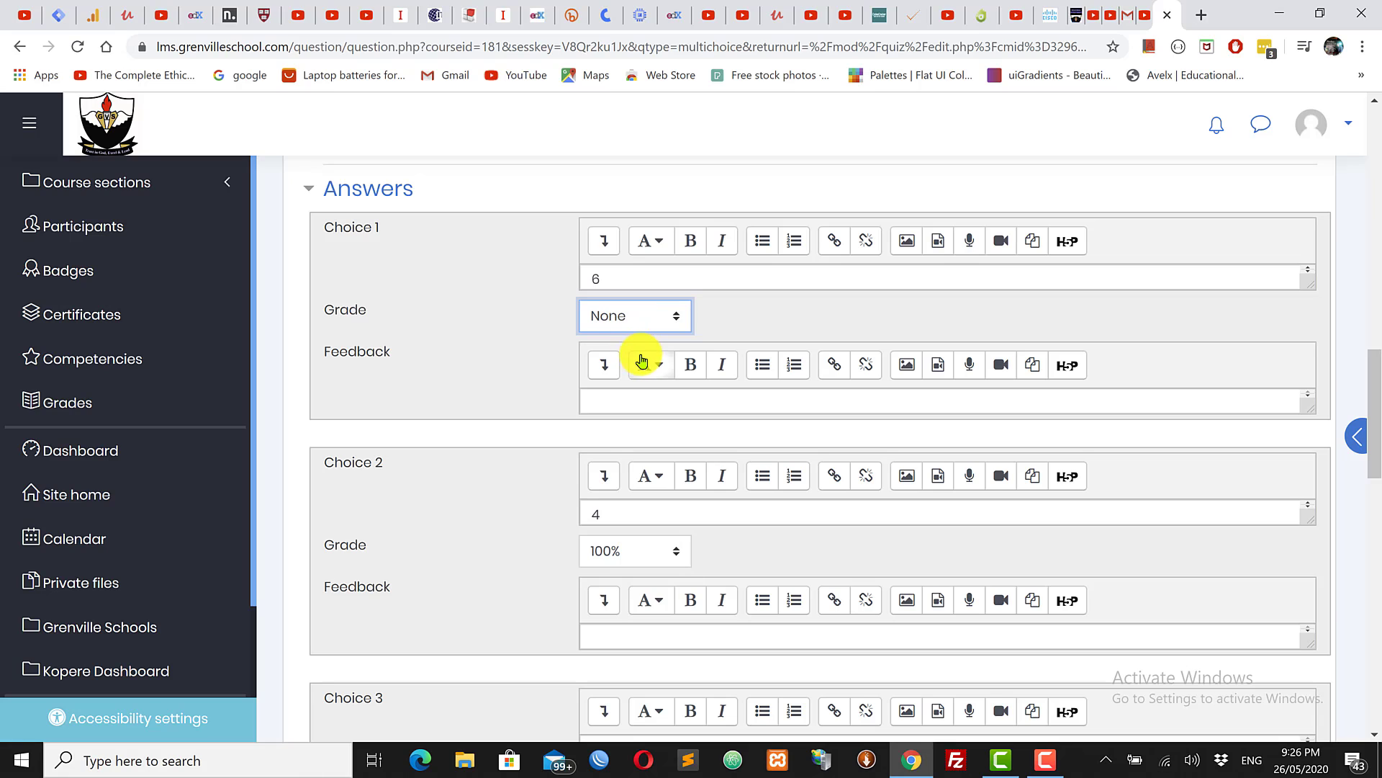
drag(1374, 426, 1375, 445)
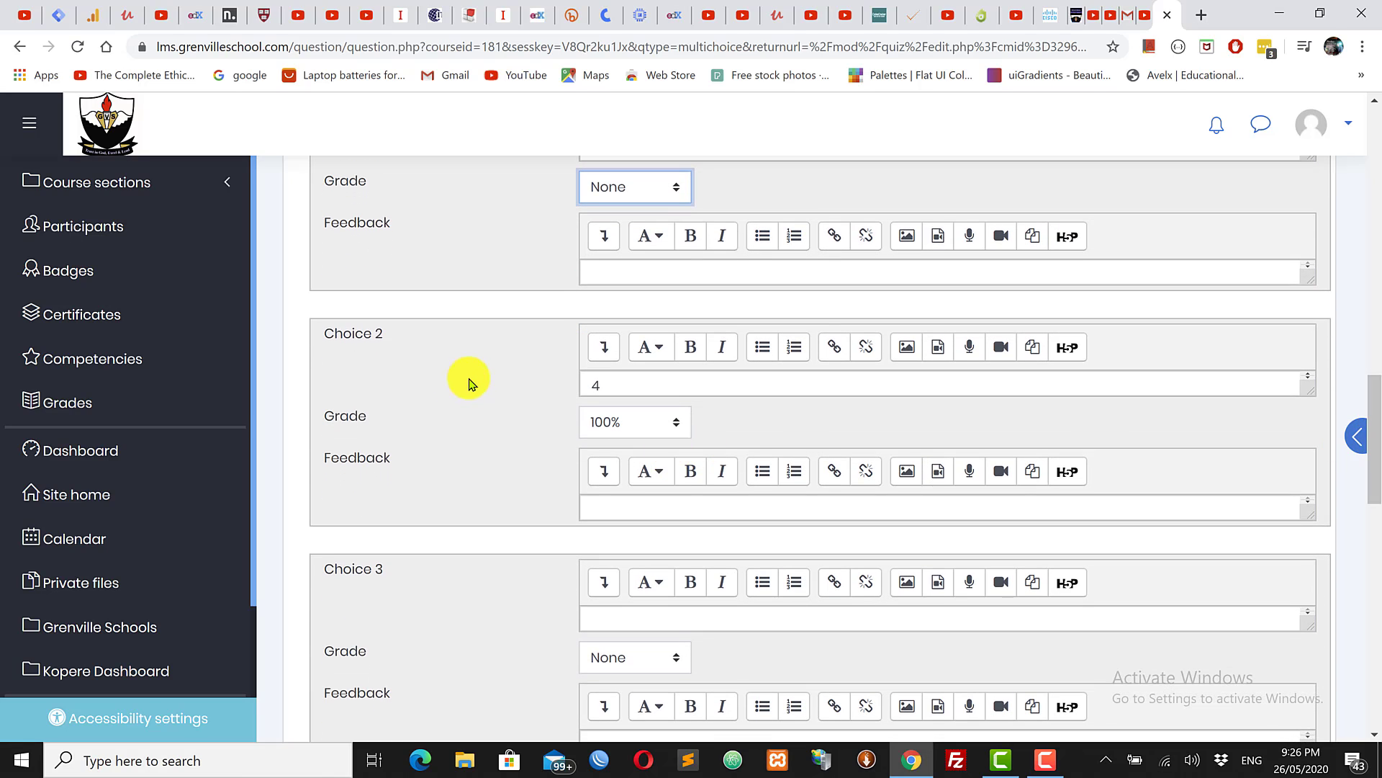
click(620, 508)
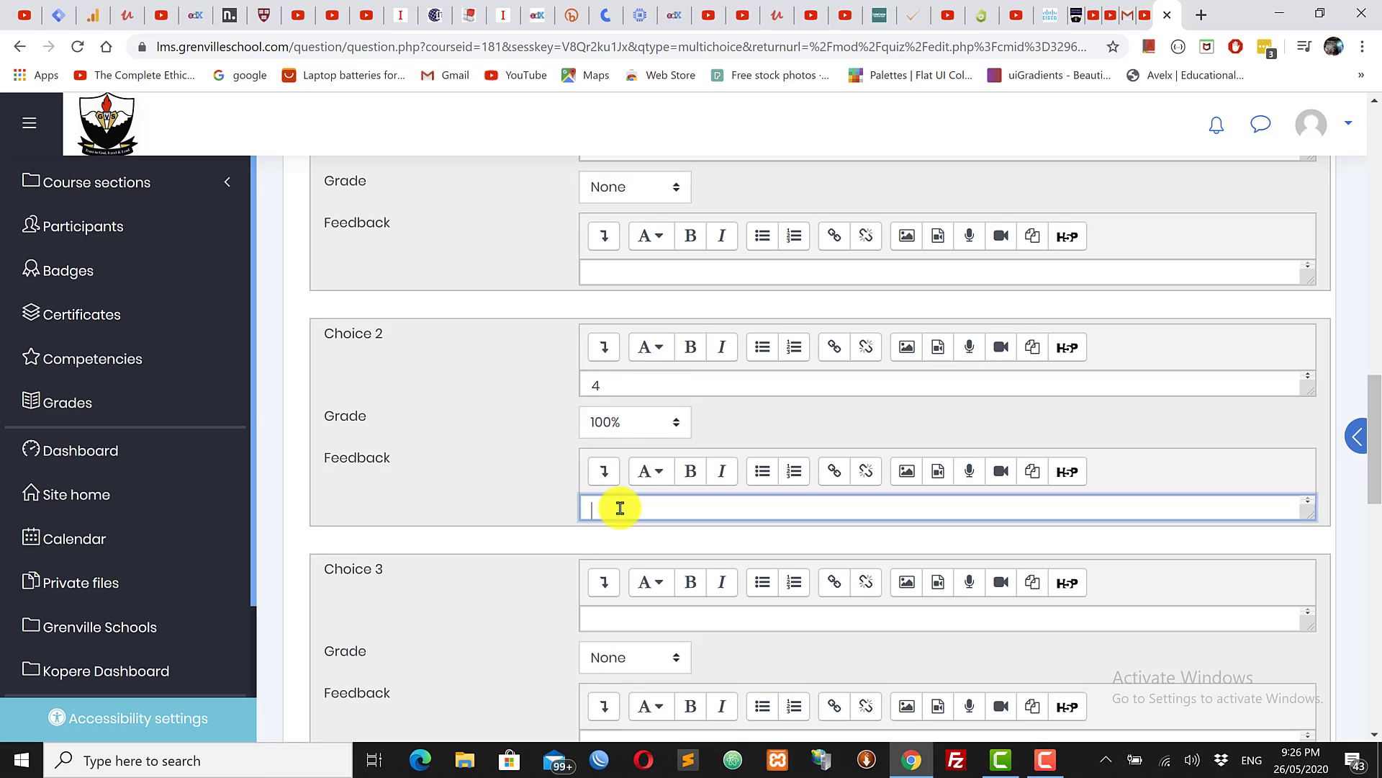
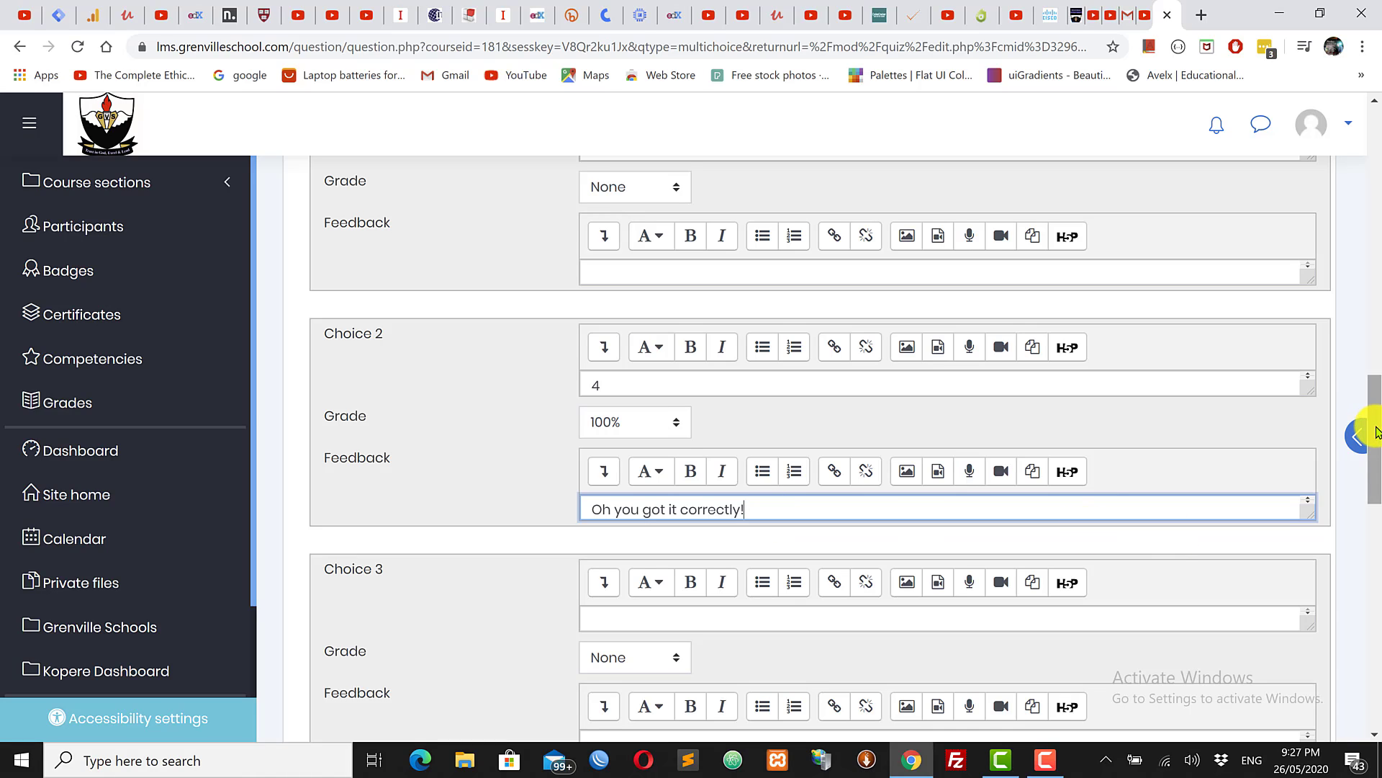
Step: Enter 8 as the third answer choice, leaving its grade at None
drag(1375, 443, 1377, 449)
scroll(1361, 432, down, 4)
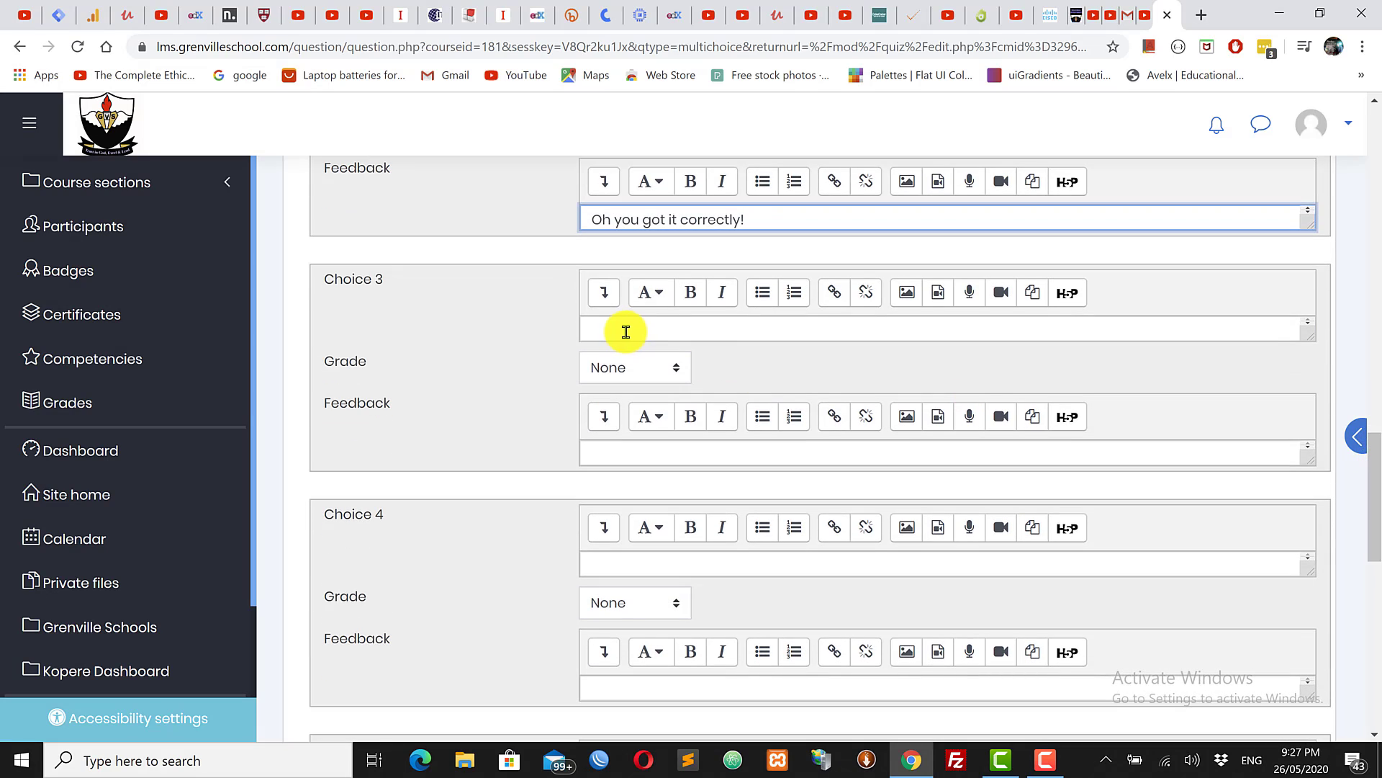
click(625, 331)
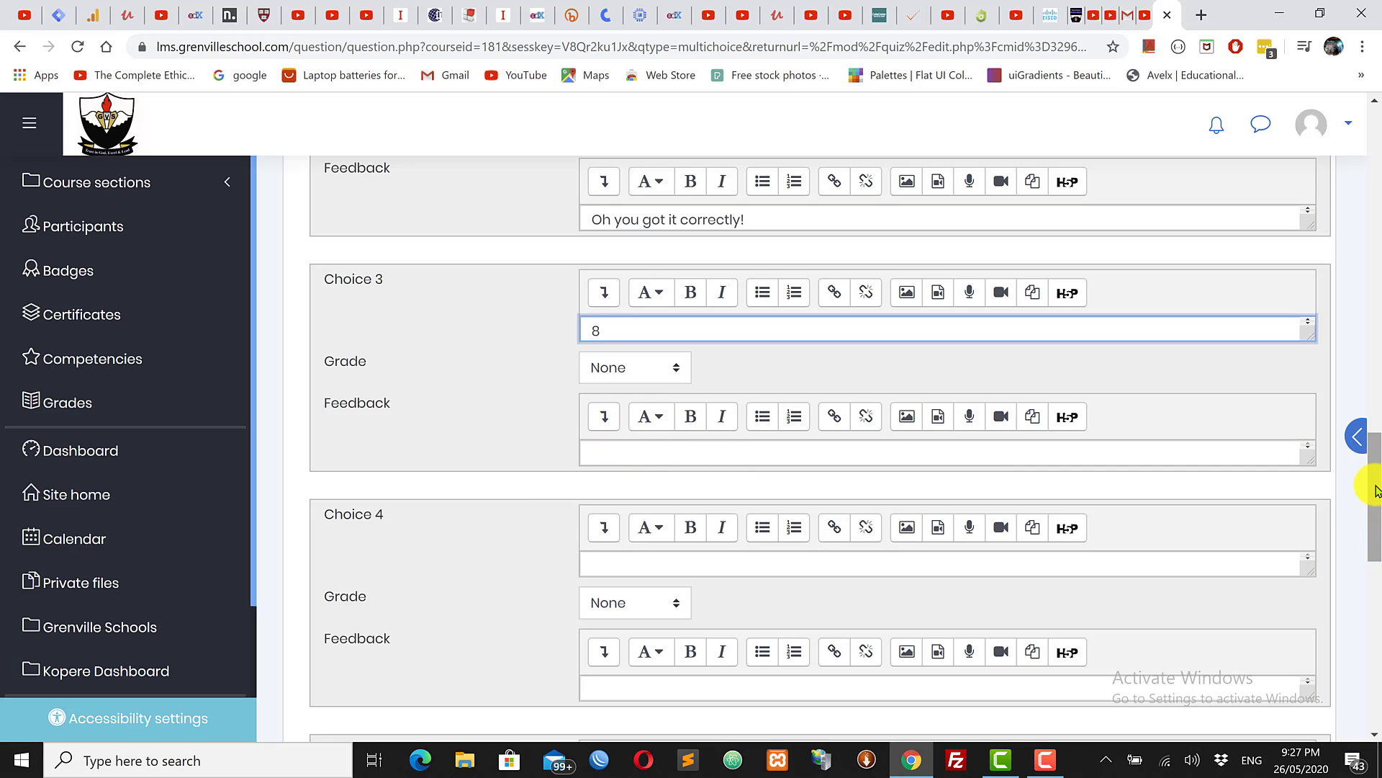
drag(1374, 525, 1374, 333)
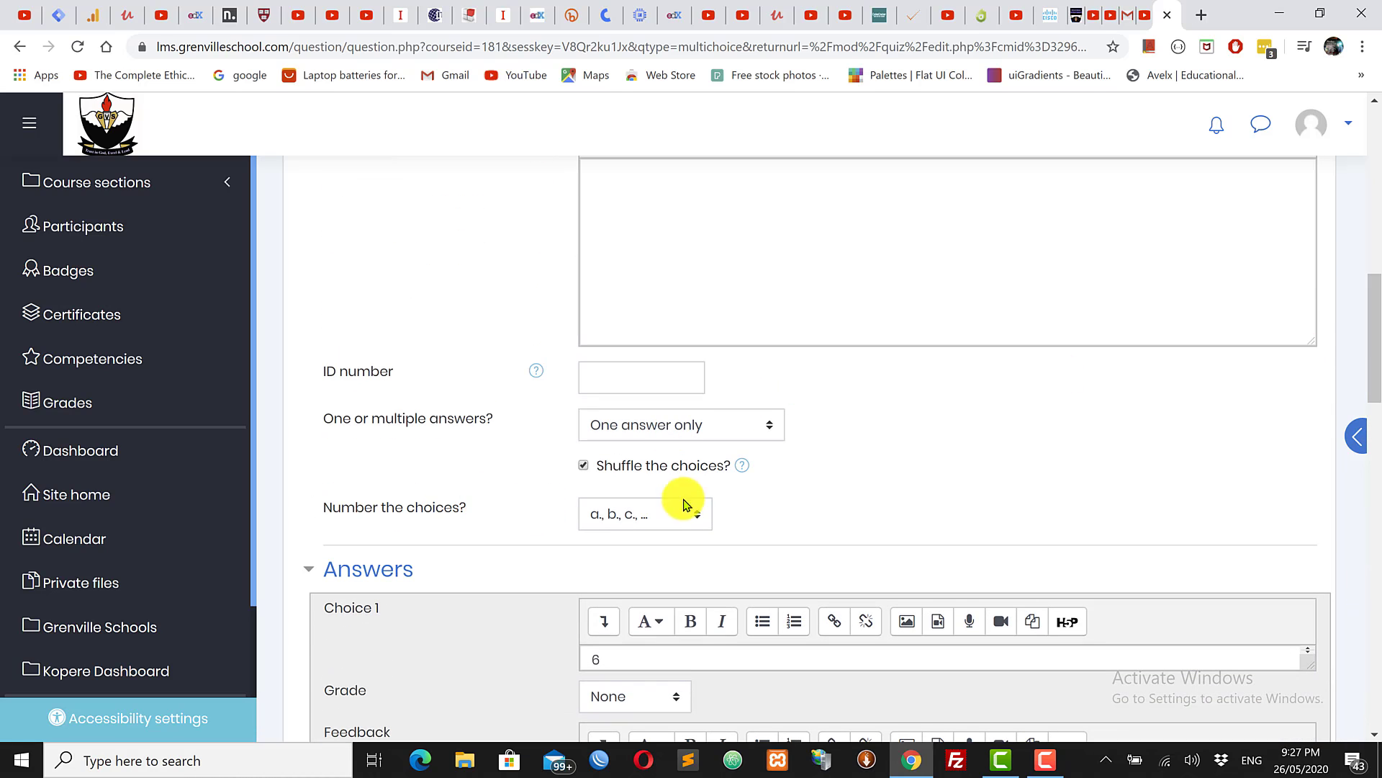
click(620, 518)
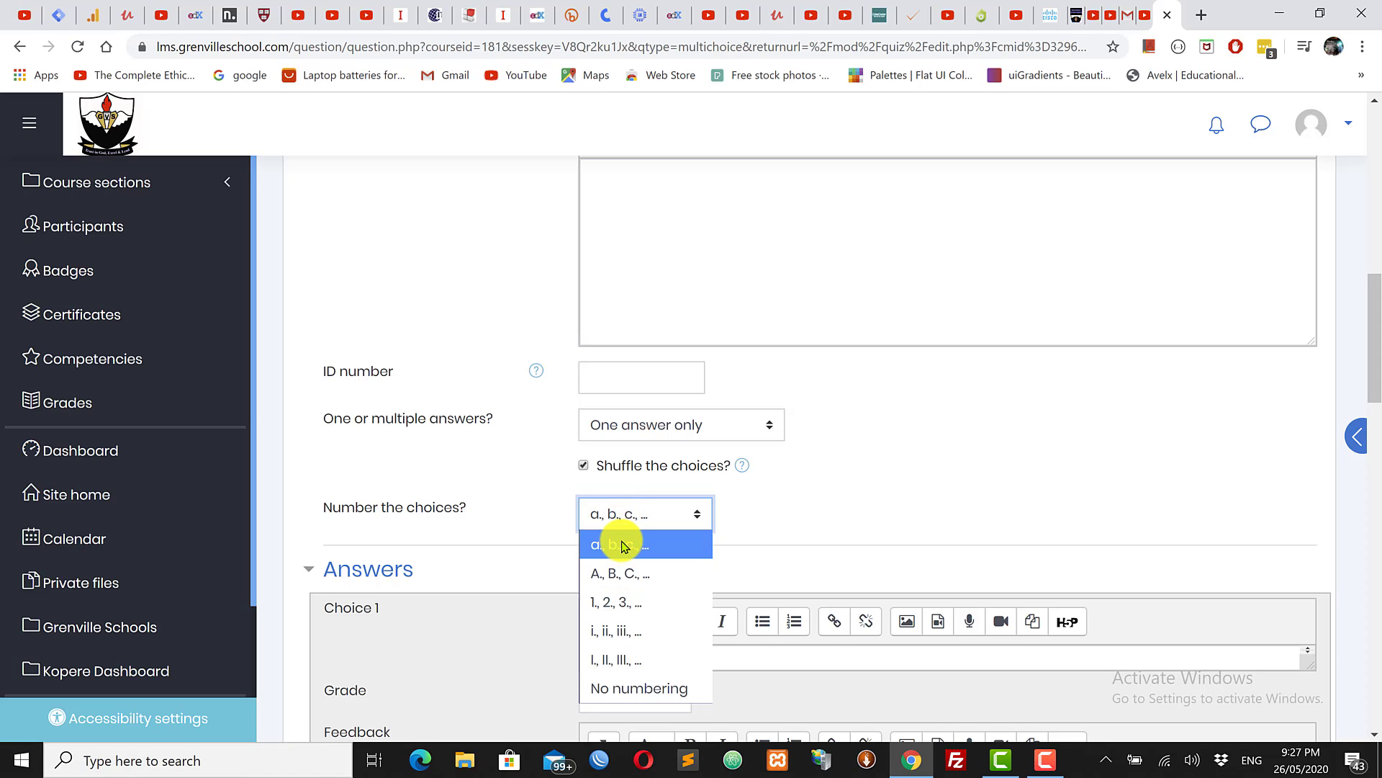
click(863, 525)
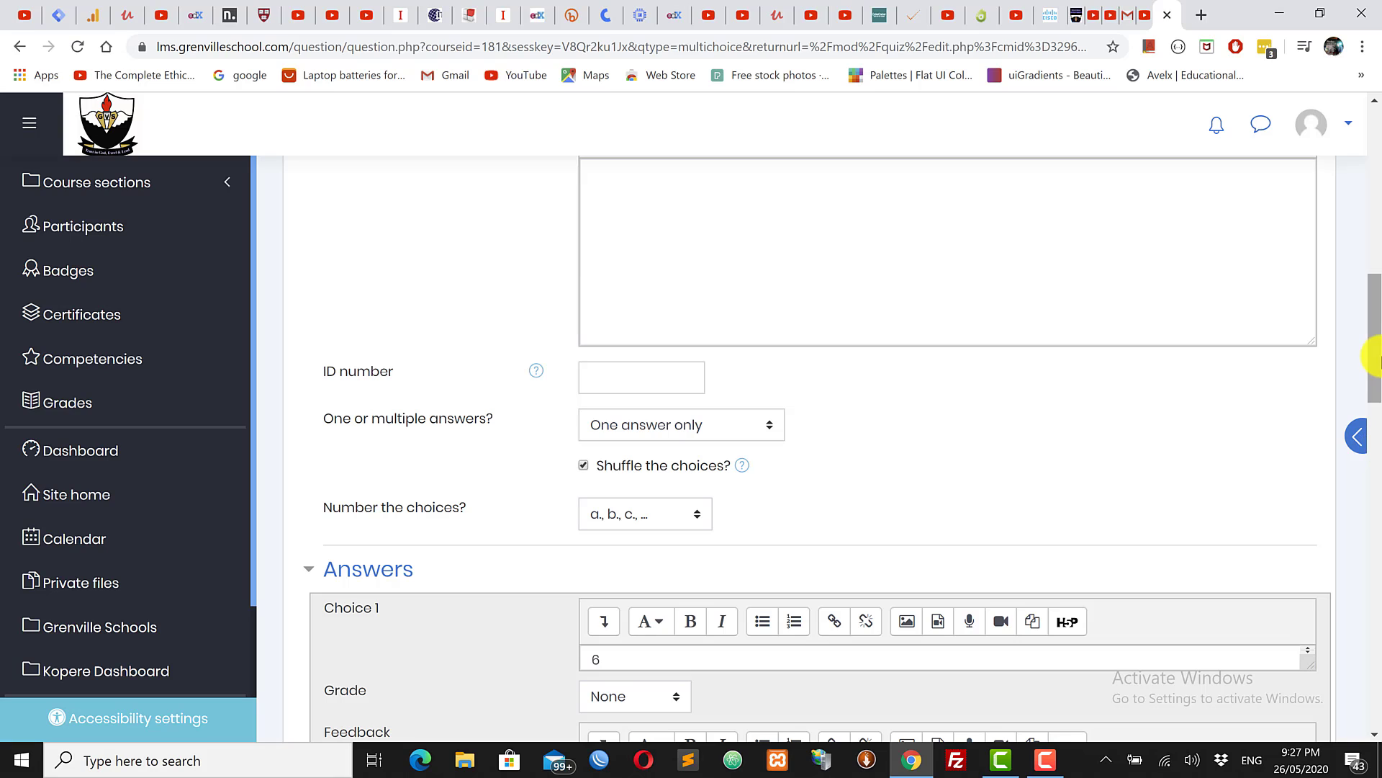
drag(1377, 353, 1164, 427)
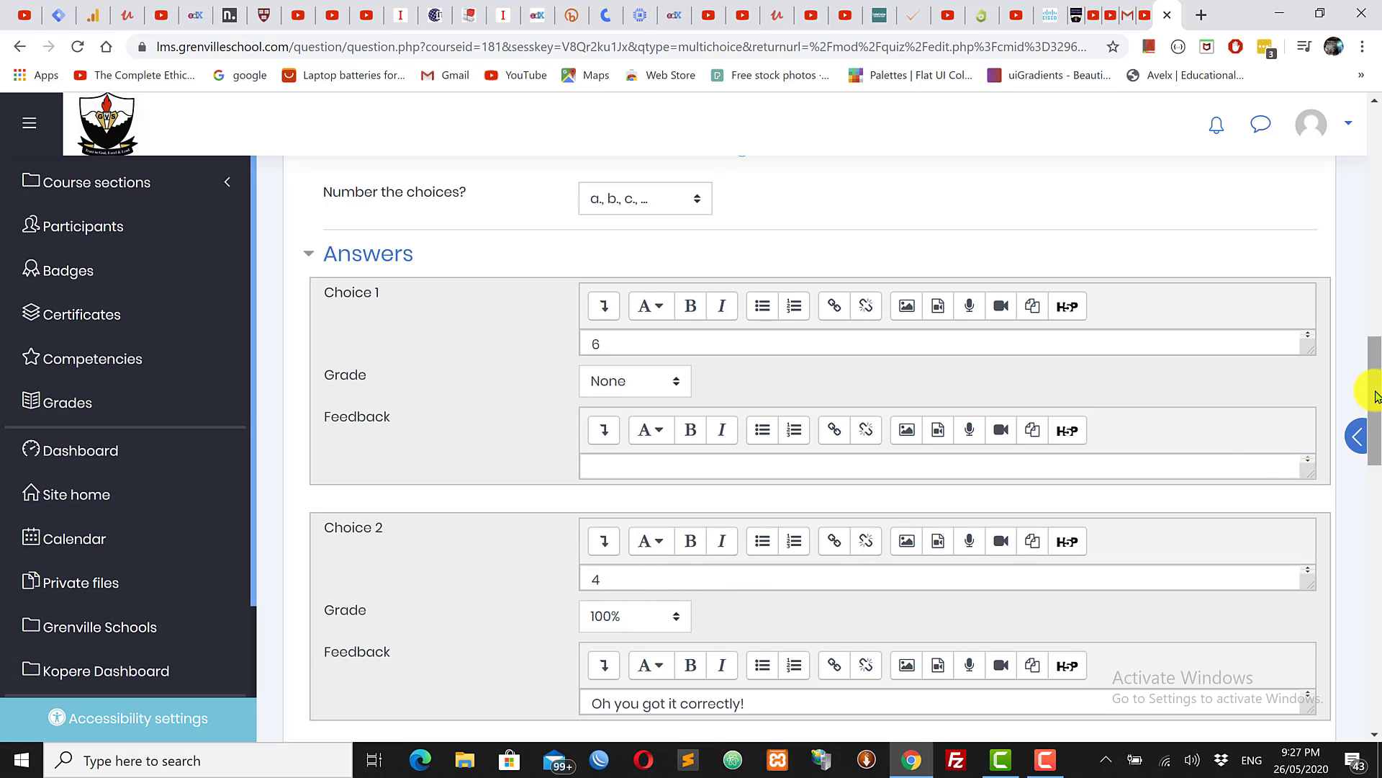
drag(1375, 396, 1375, 628)
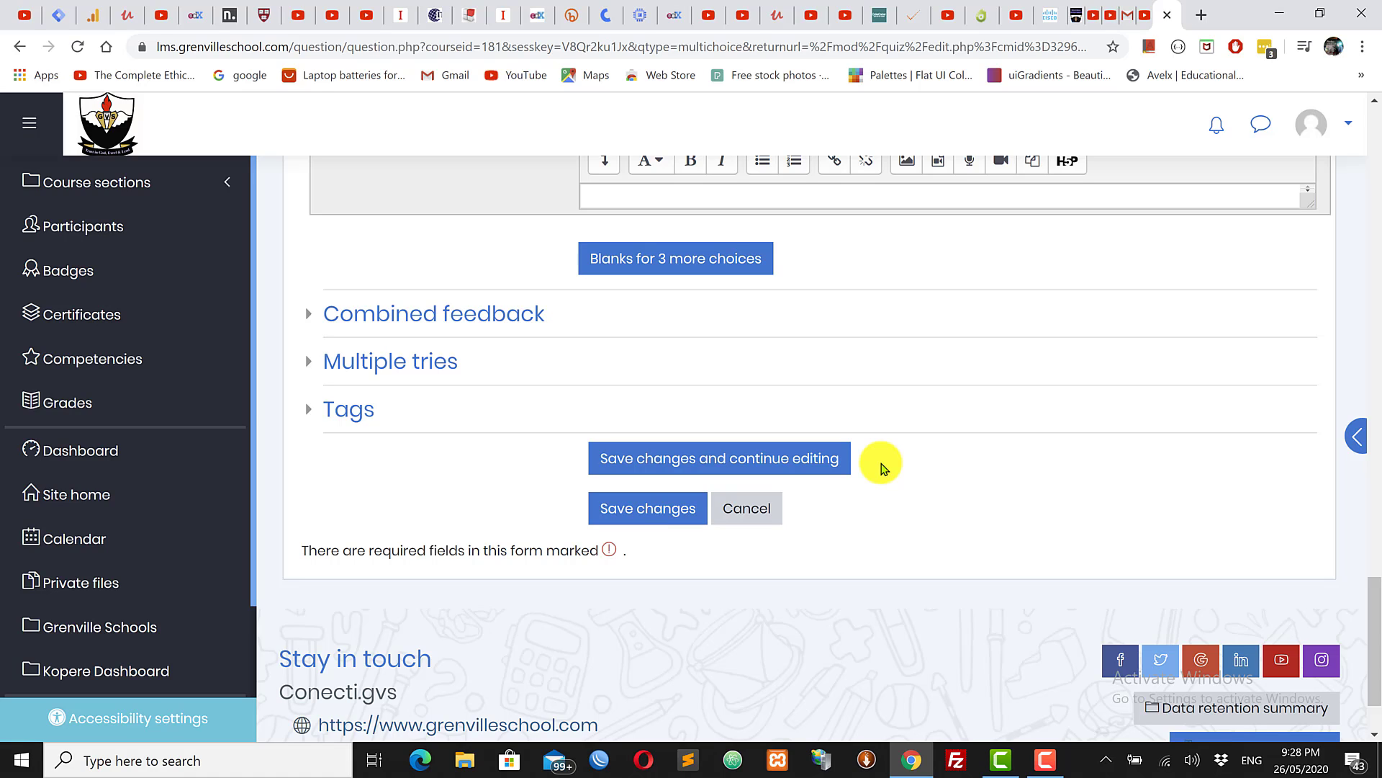
Step: Save the 2+2 question while keeping its form open, then try previewing it
click(731, 467)
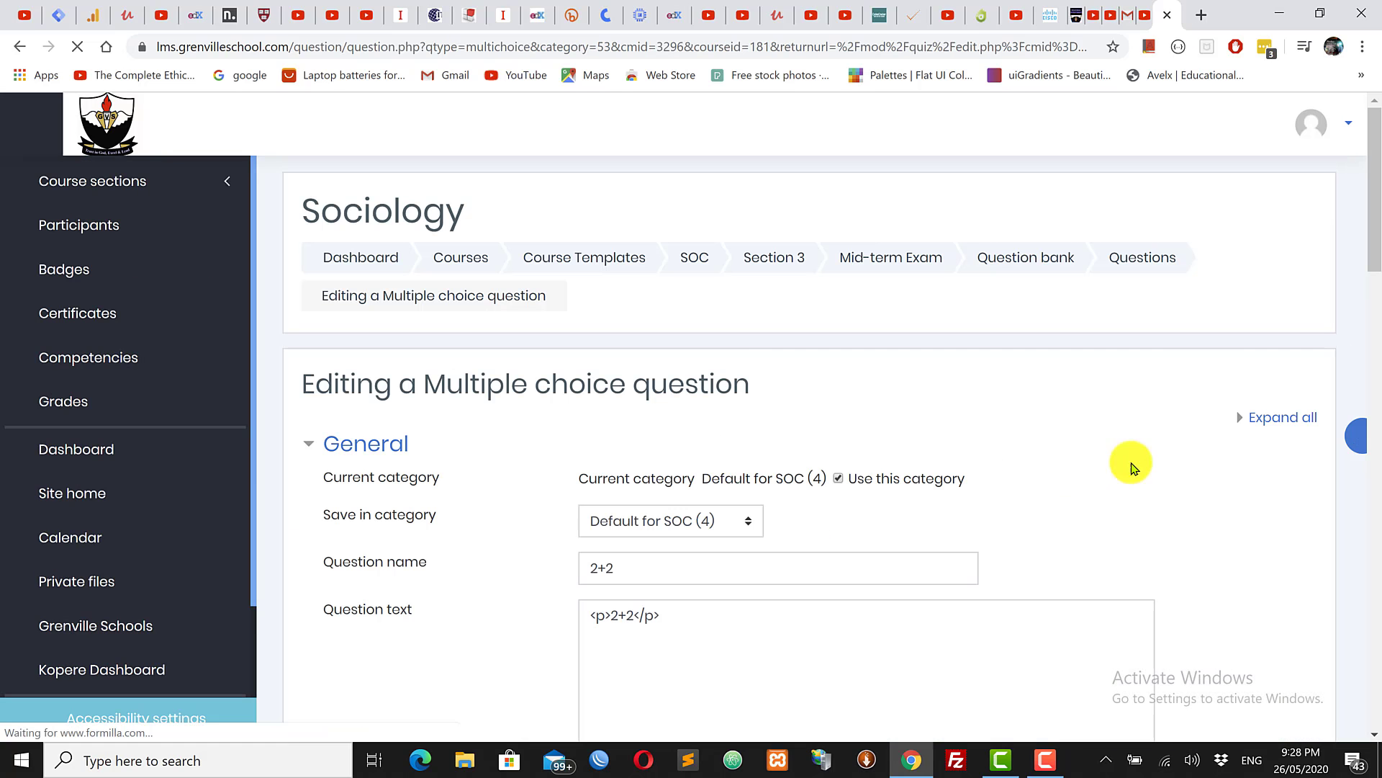
drag(1375, 230, 1375, 662)
scroll(1372, 659, down, 2)
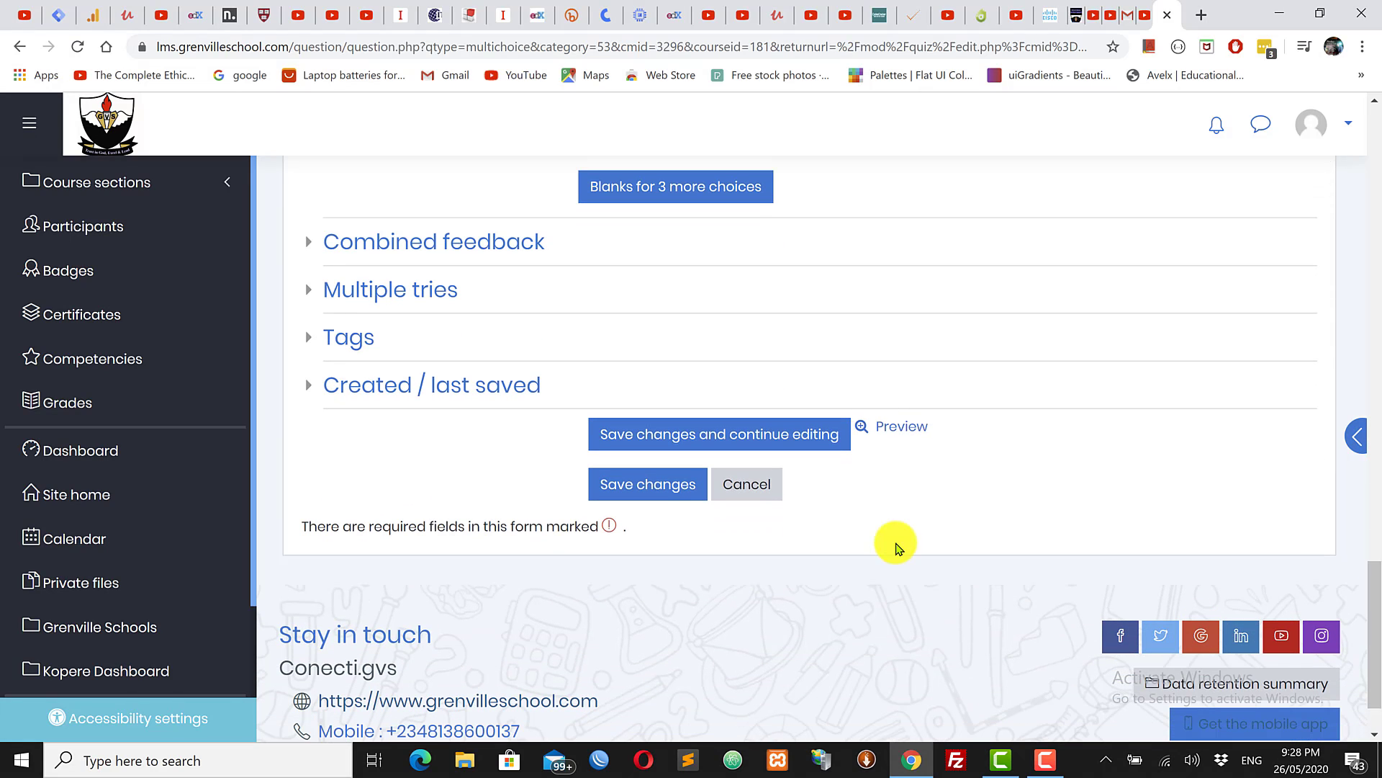
click(902, 423)
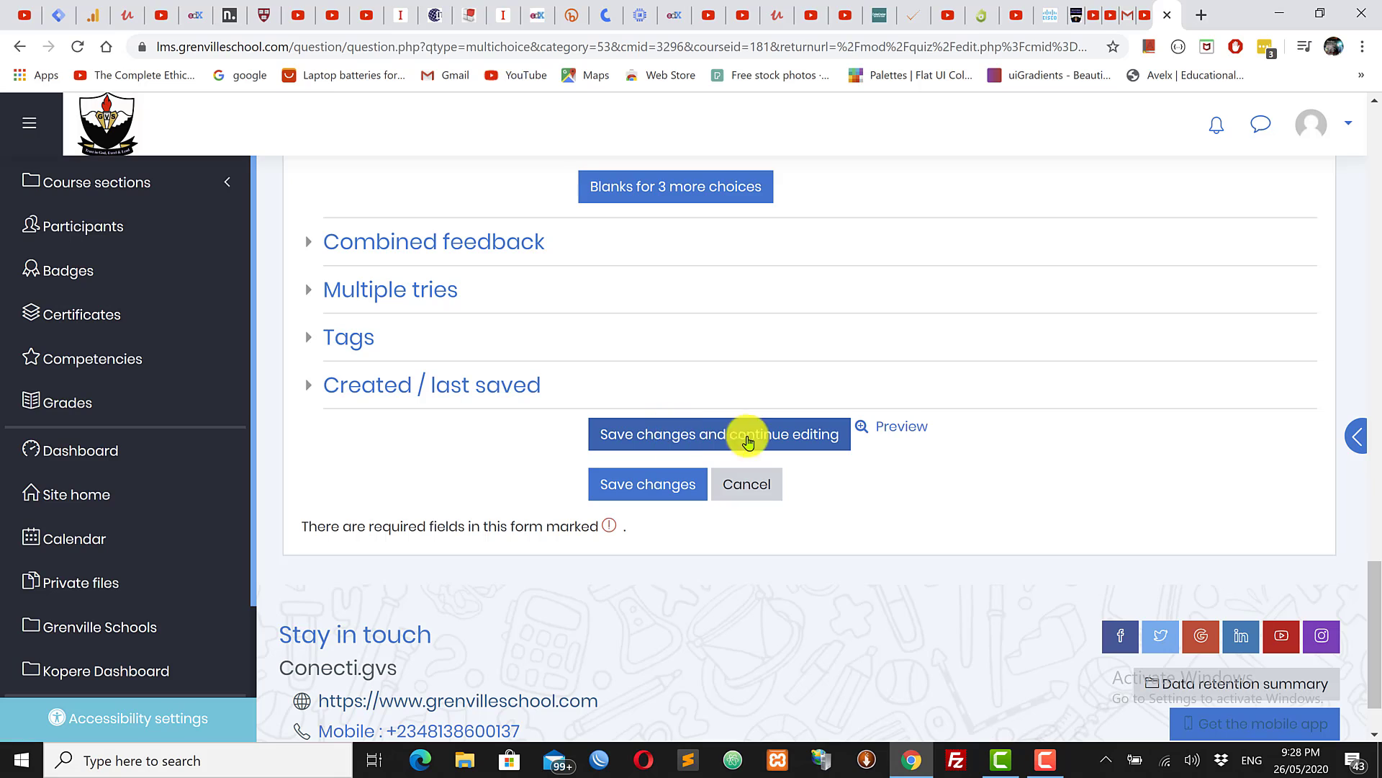
click(902, 427)
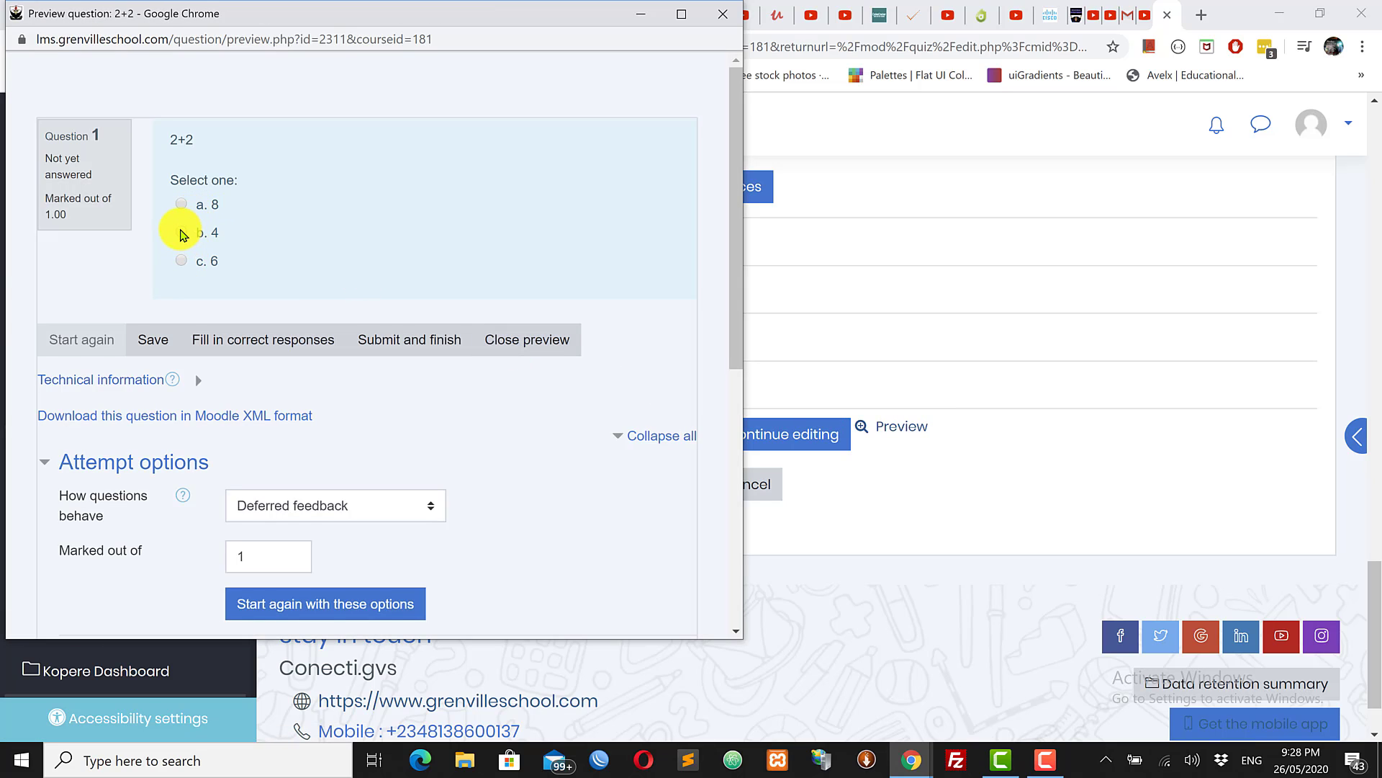
click(180, 232)
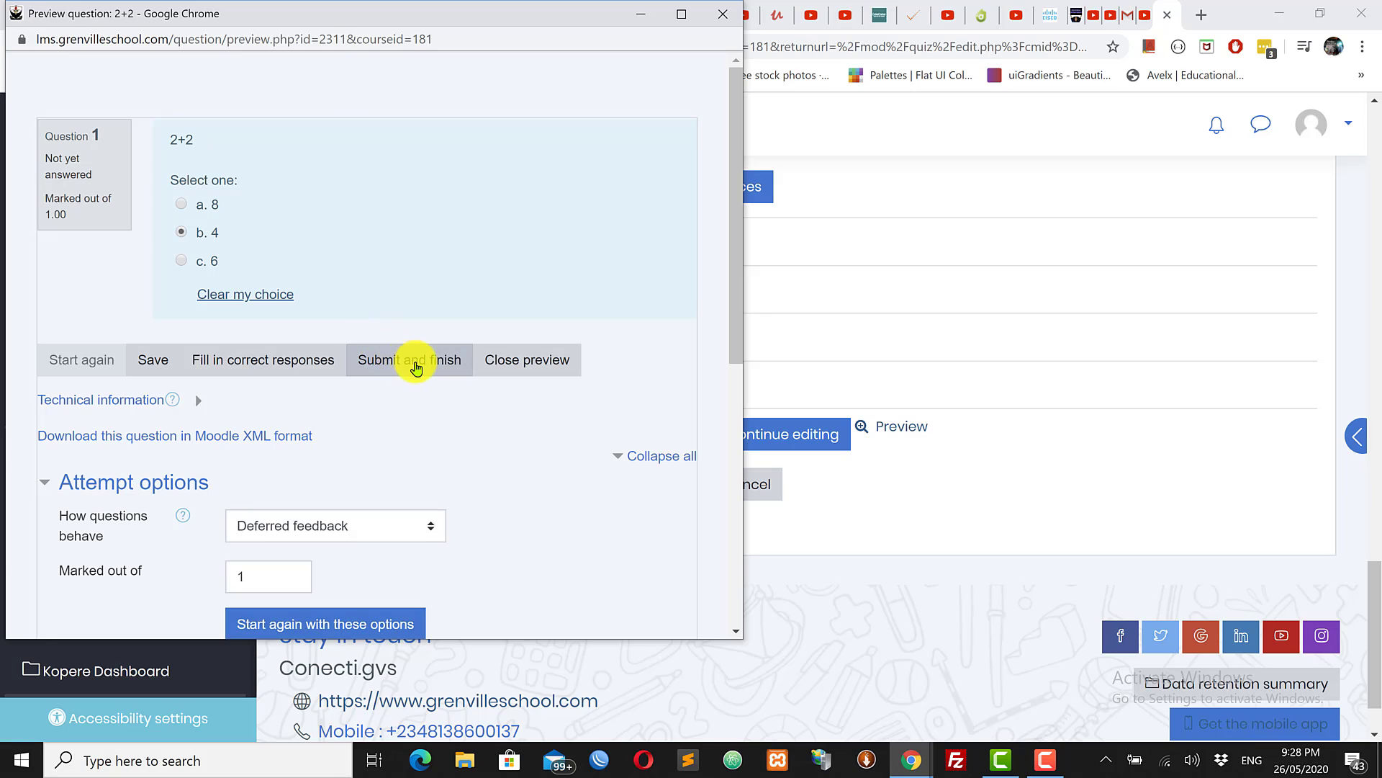
click(415, 363)
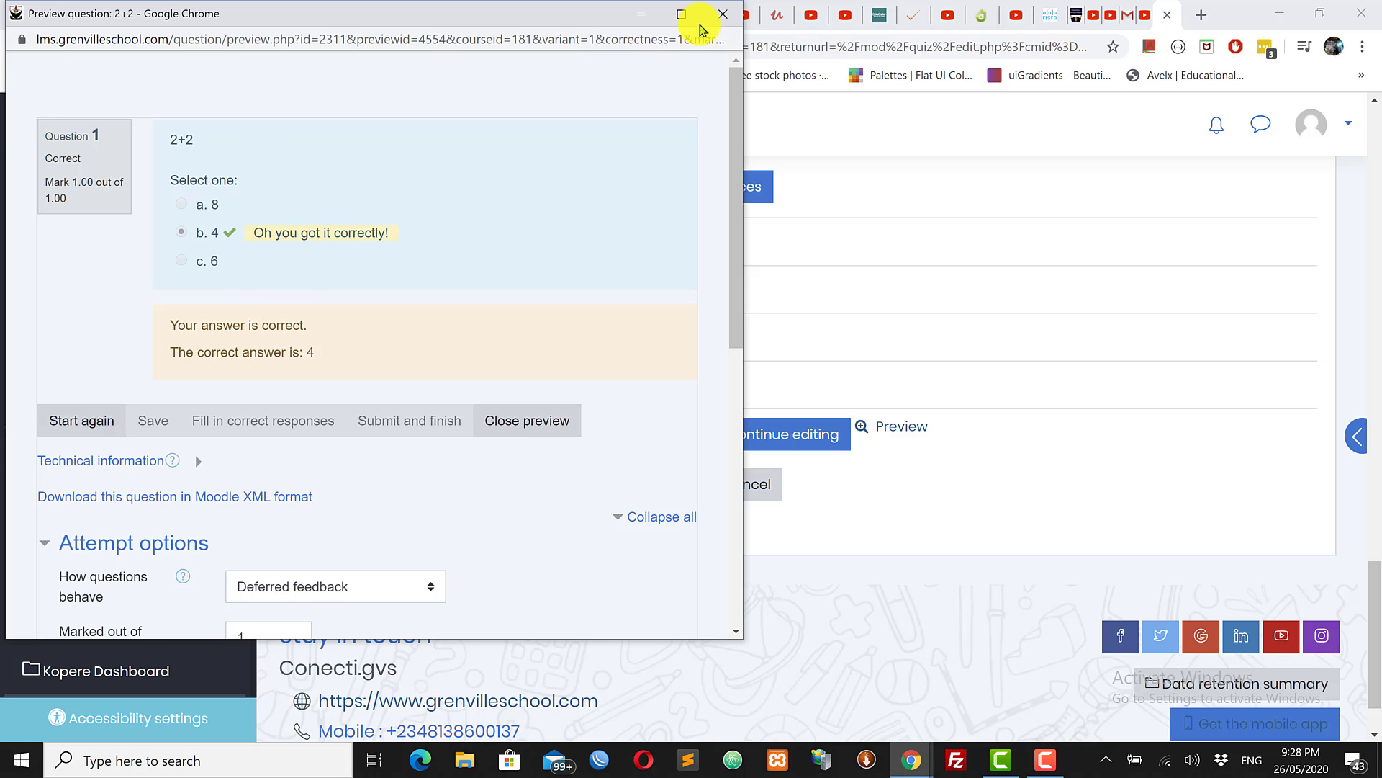
click(724, 16)
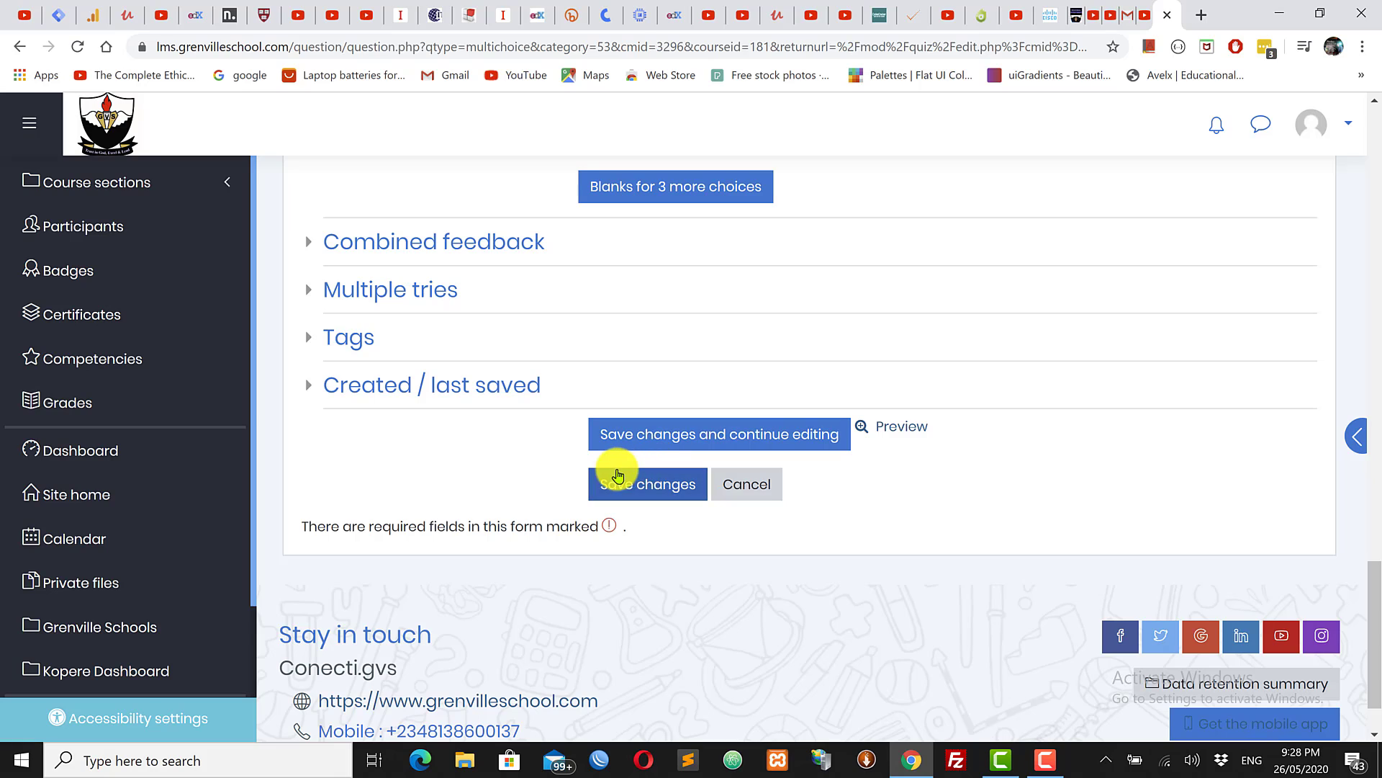
Step: Save the 2+2 question to the Mid-term Exam quiz, keeping maximum grade 10.00
click(645, 487)
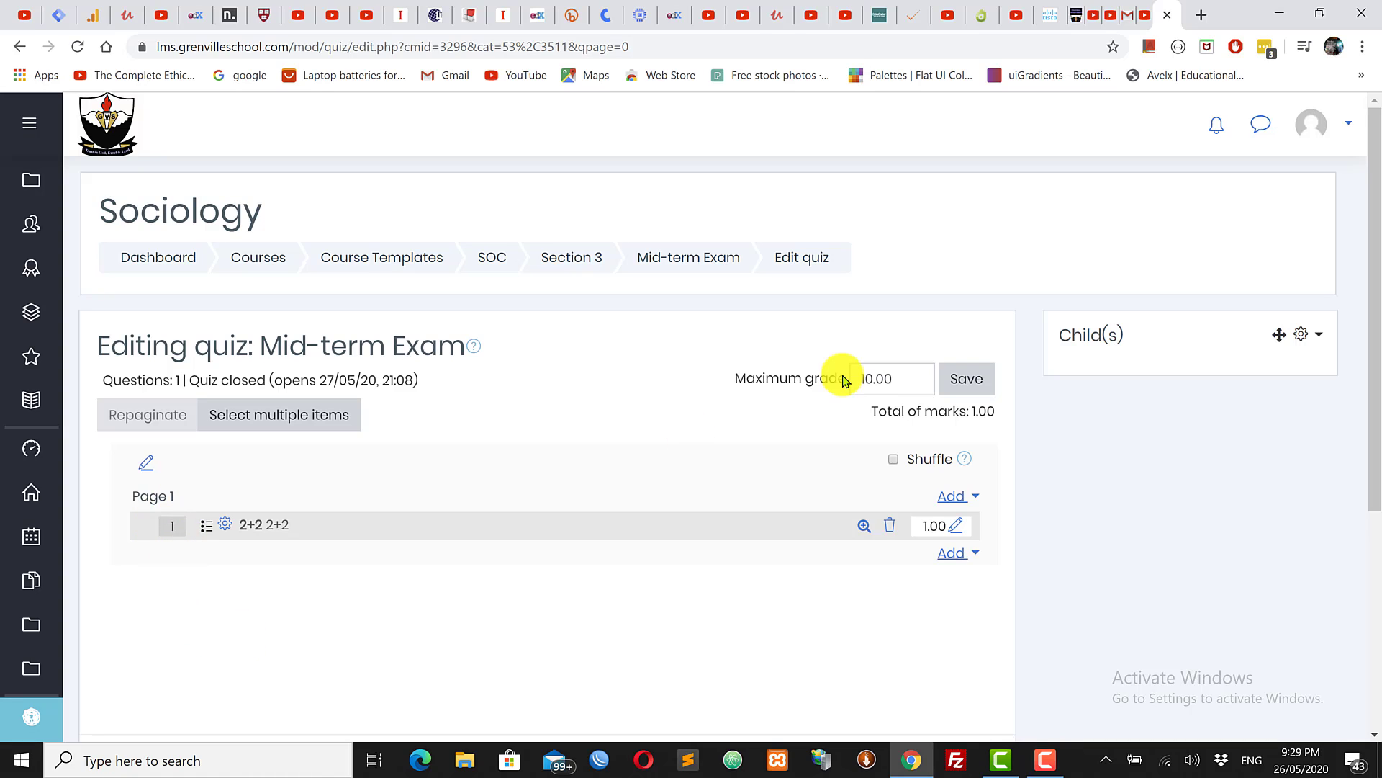
click(908, 380)
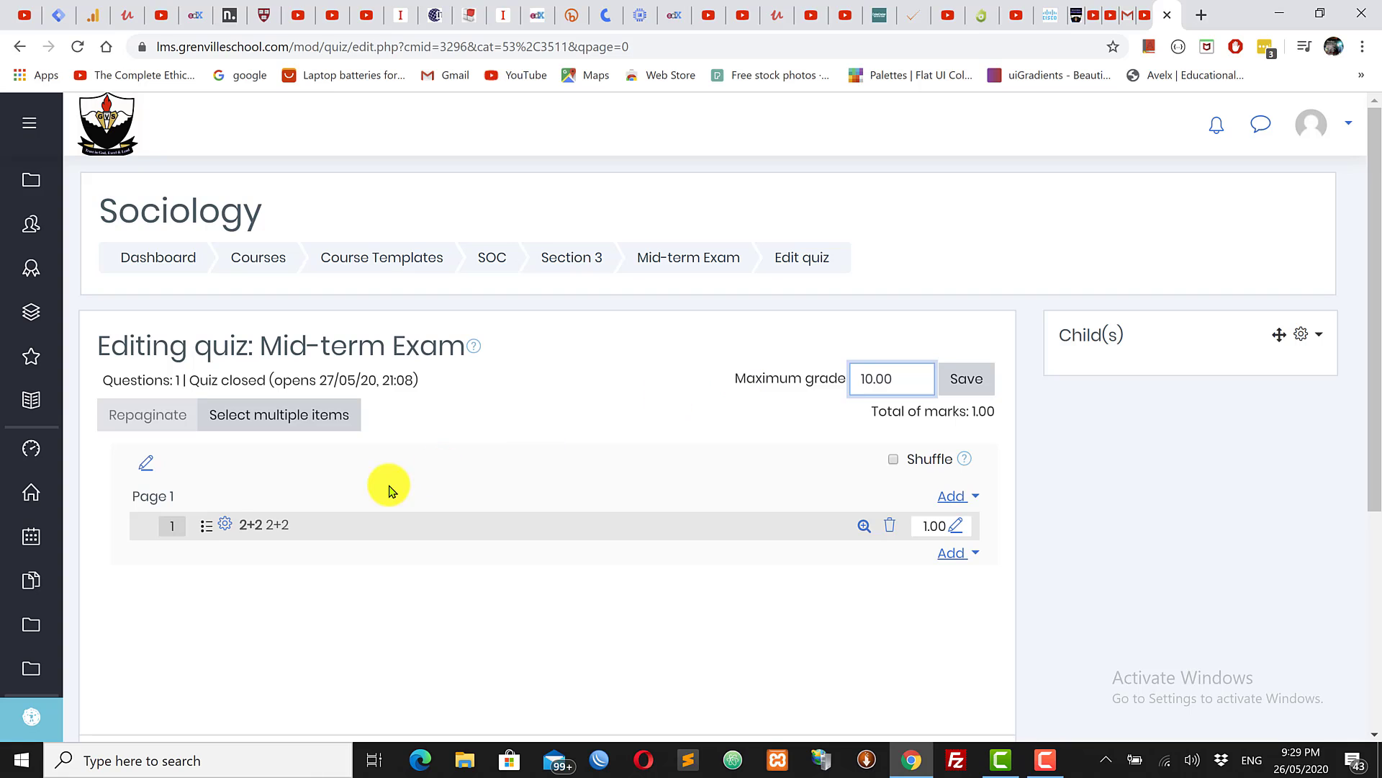
click(604, 374)
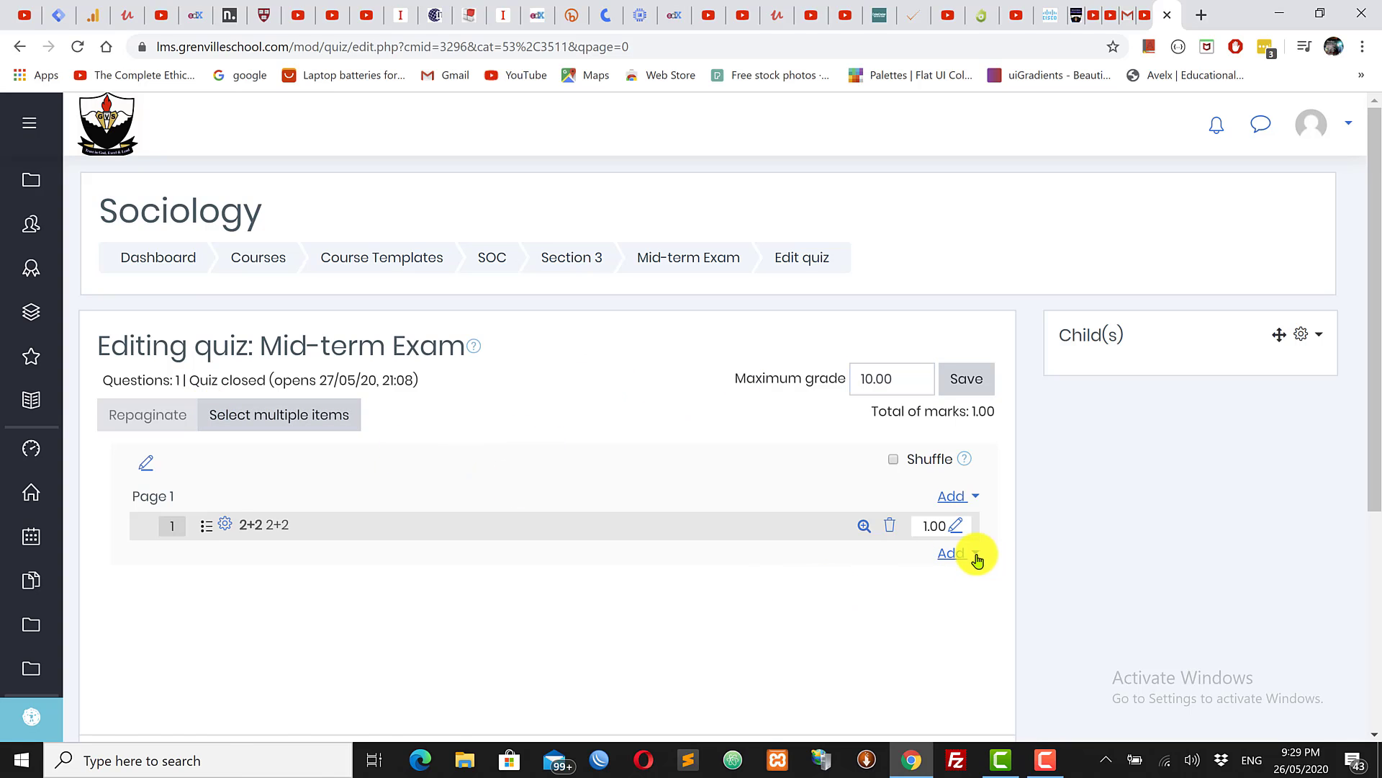
Step: Add a new question of the Matching type to the Mid-term Exam quiz
click(950, 554)
click(854, 587)
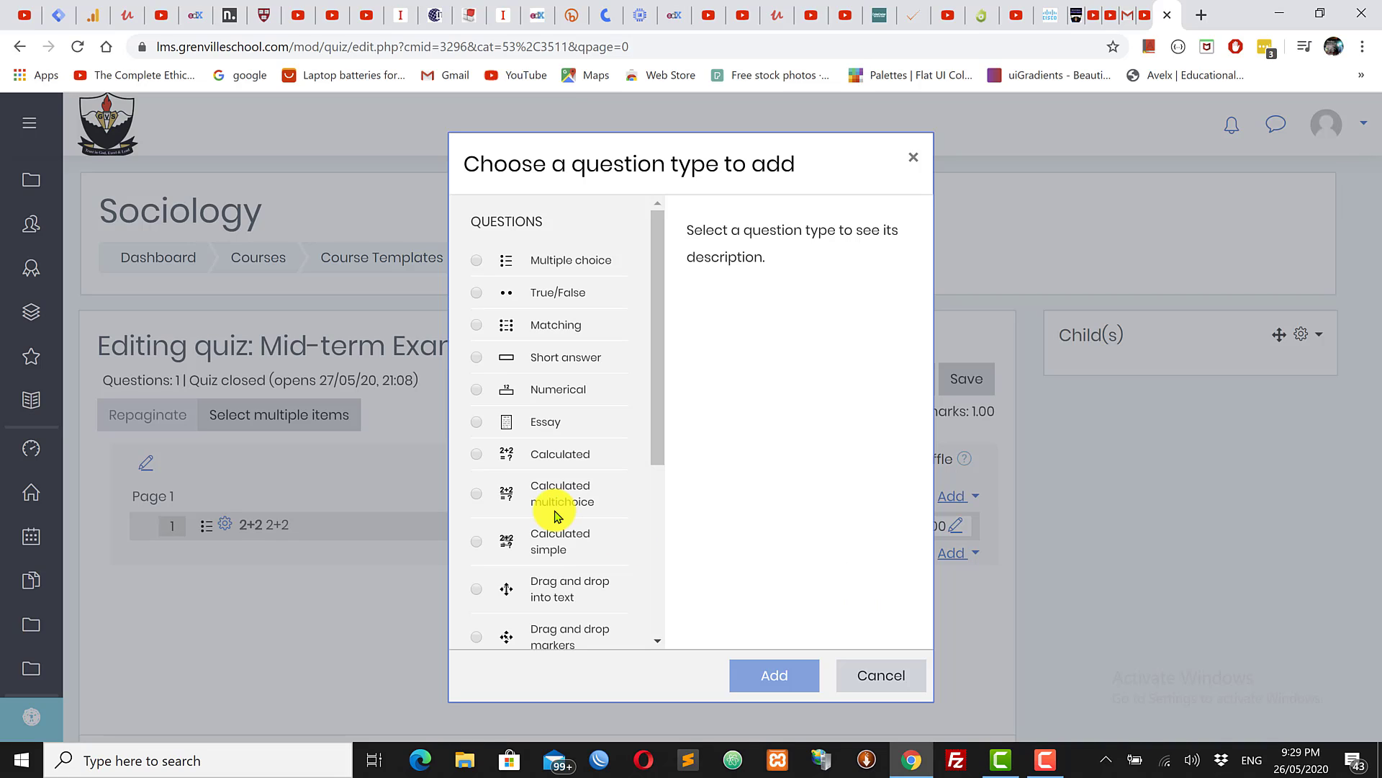
click(476, 334)
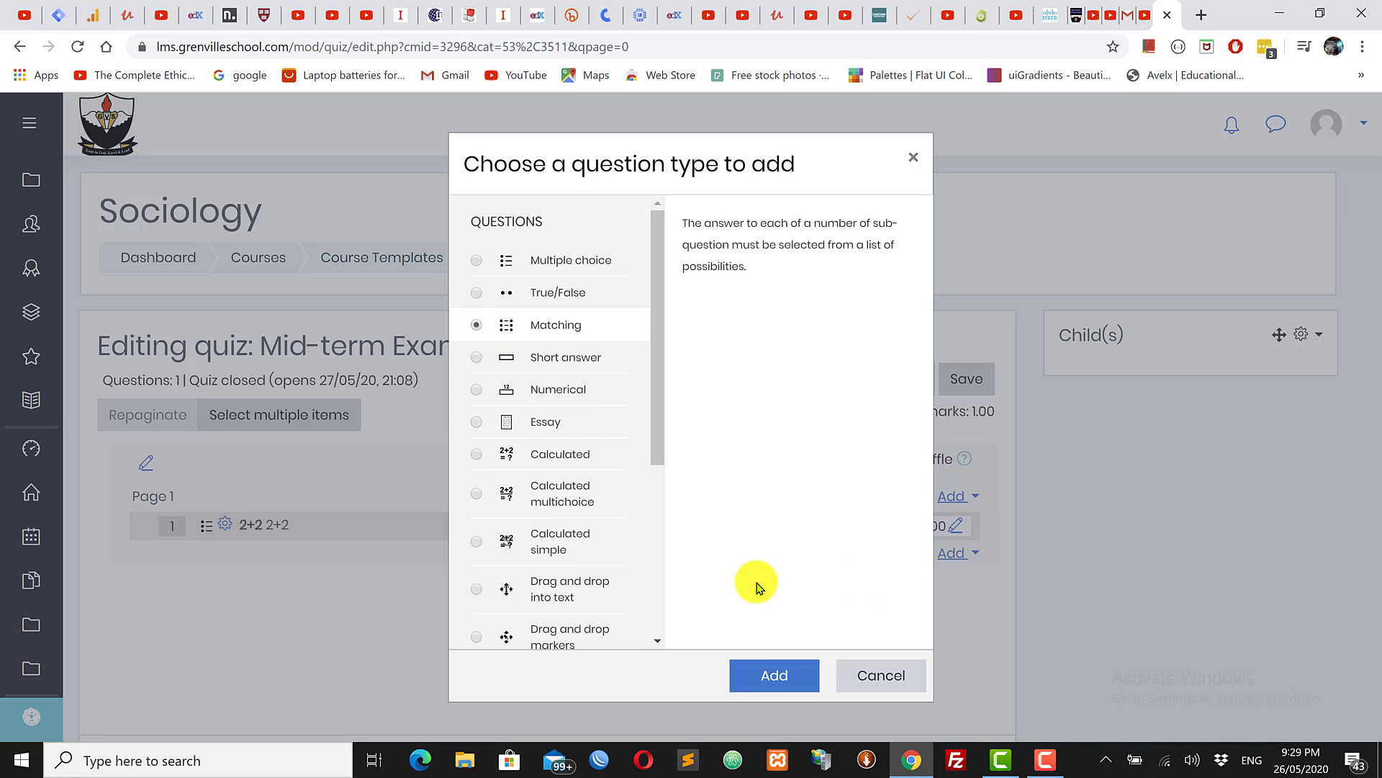
click(772, 676)
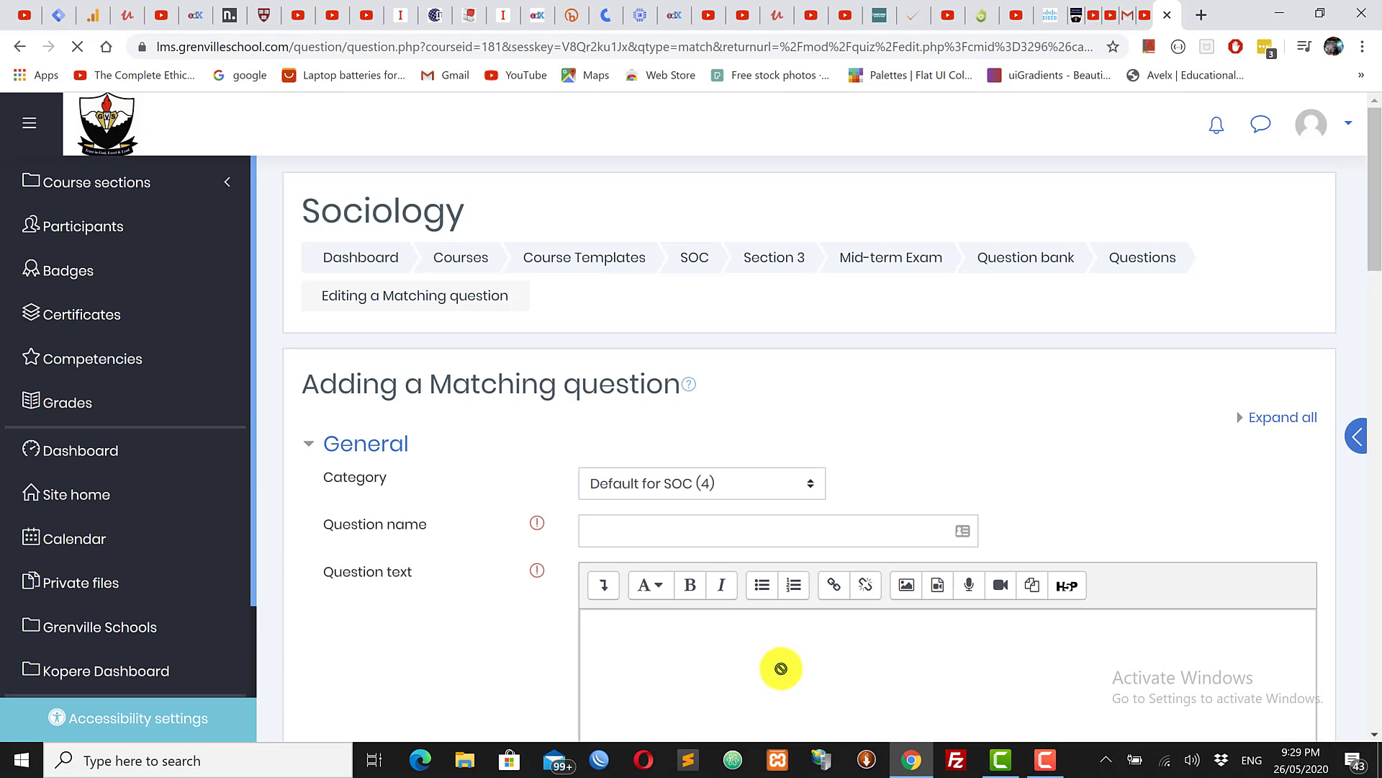
Step: Enter 'Classical Music Matching' in the Question name field
drag(1379, 200, 1379, 261)
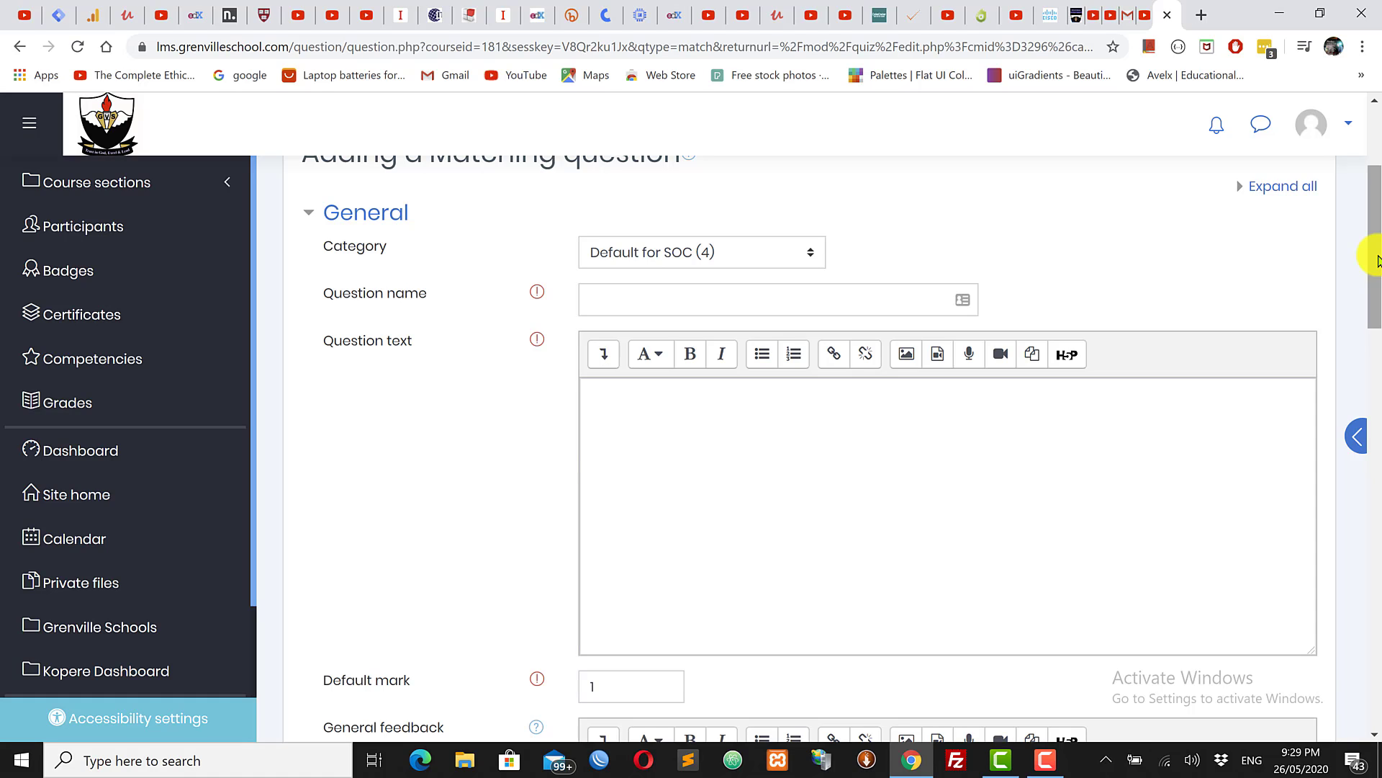
click(676, 310)
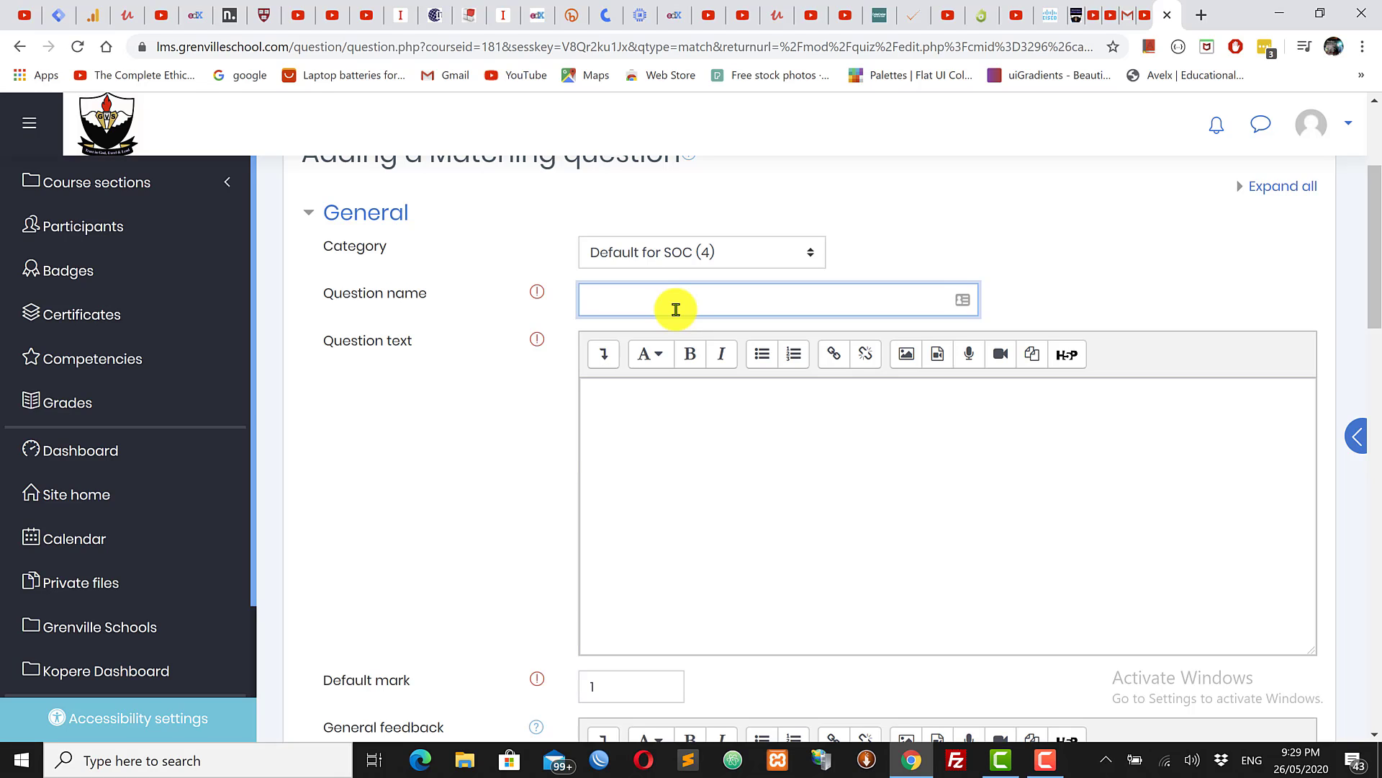
text(Classical Music Matching)
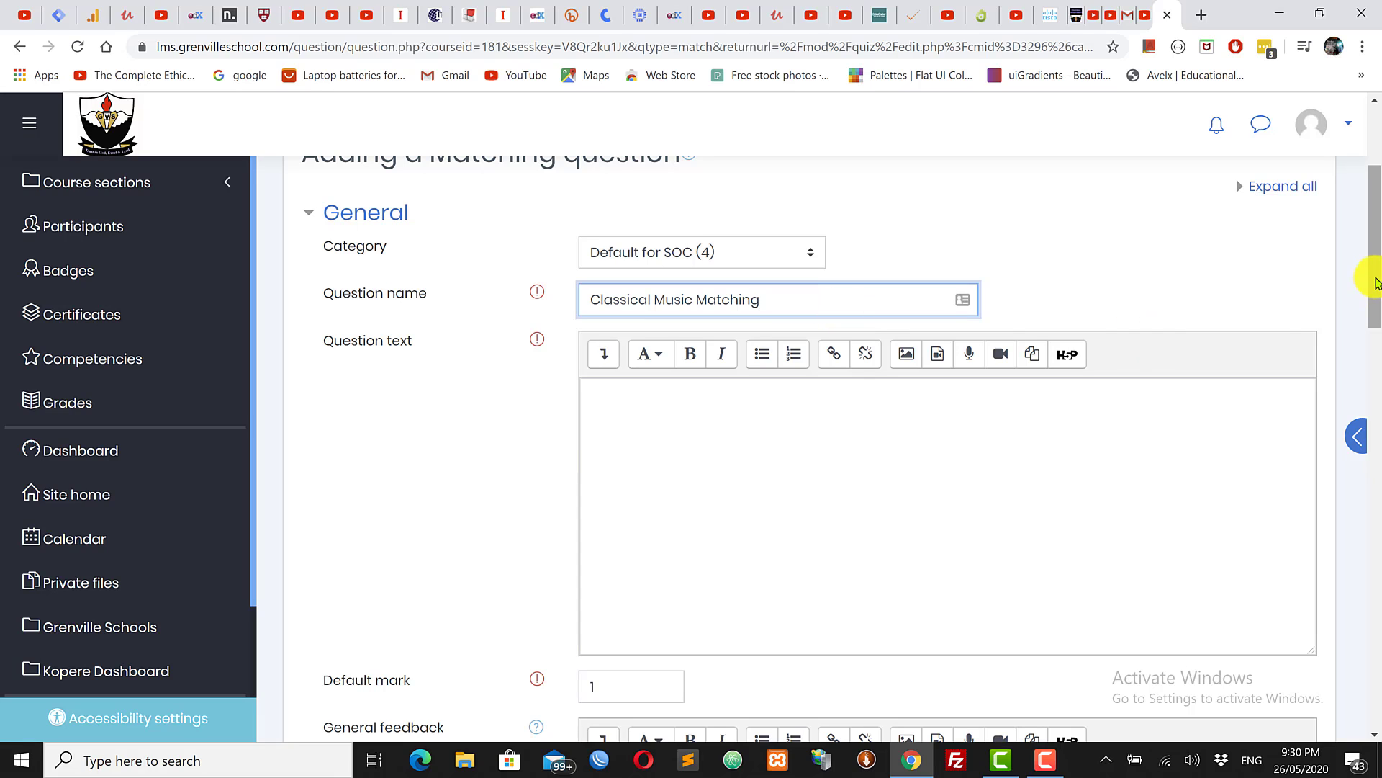
drag(1370, 278, 1377, 342)
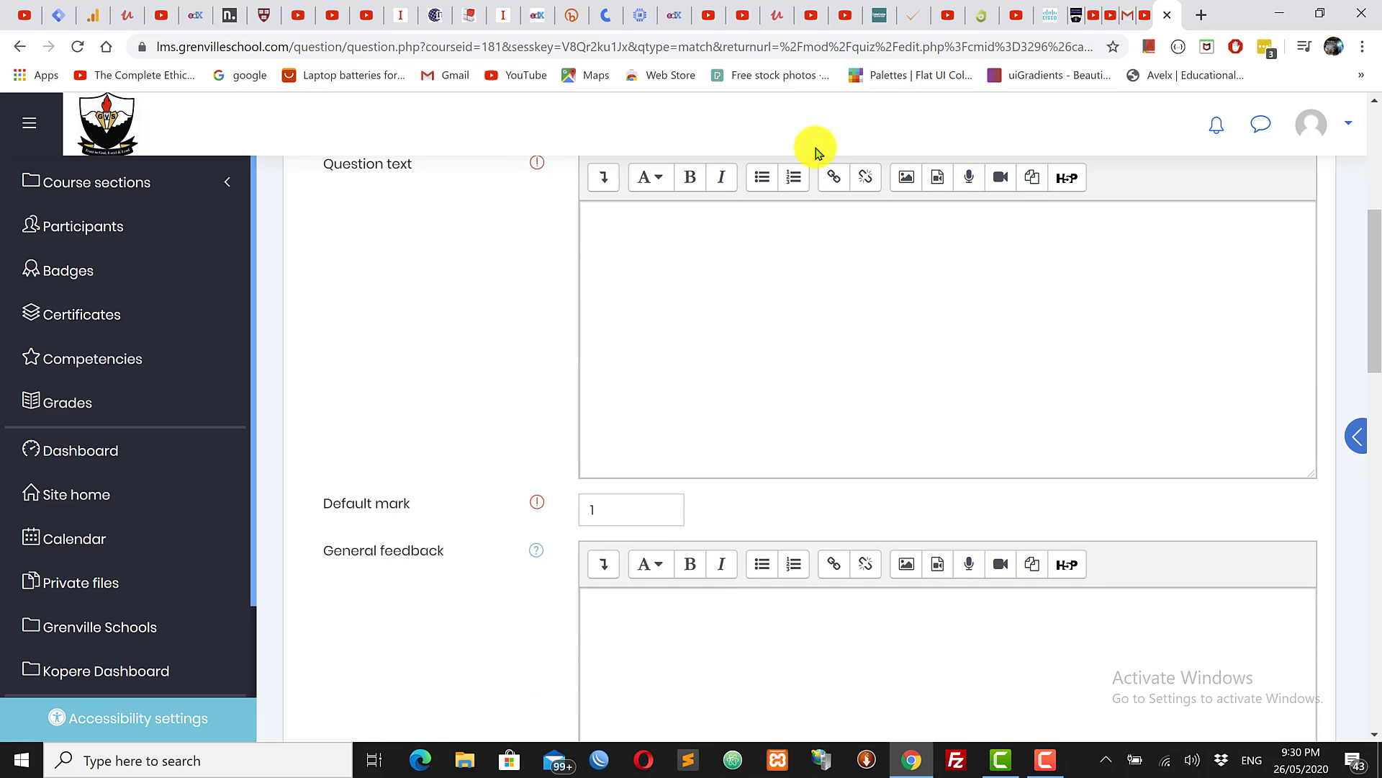
Step: Write 'Match the Composer with the era of music in which they wrote music' as the question text
click(635, 209)
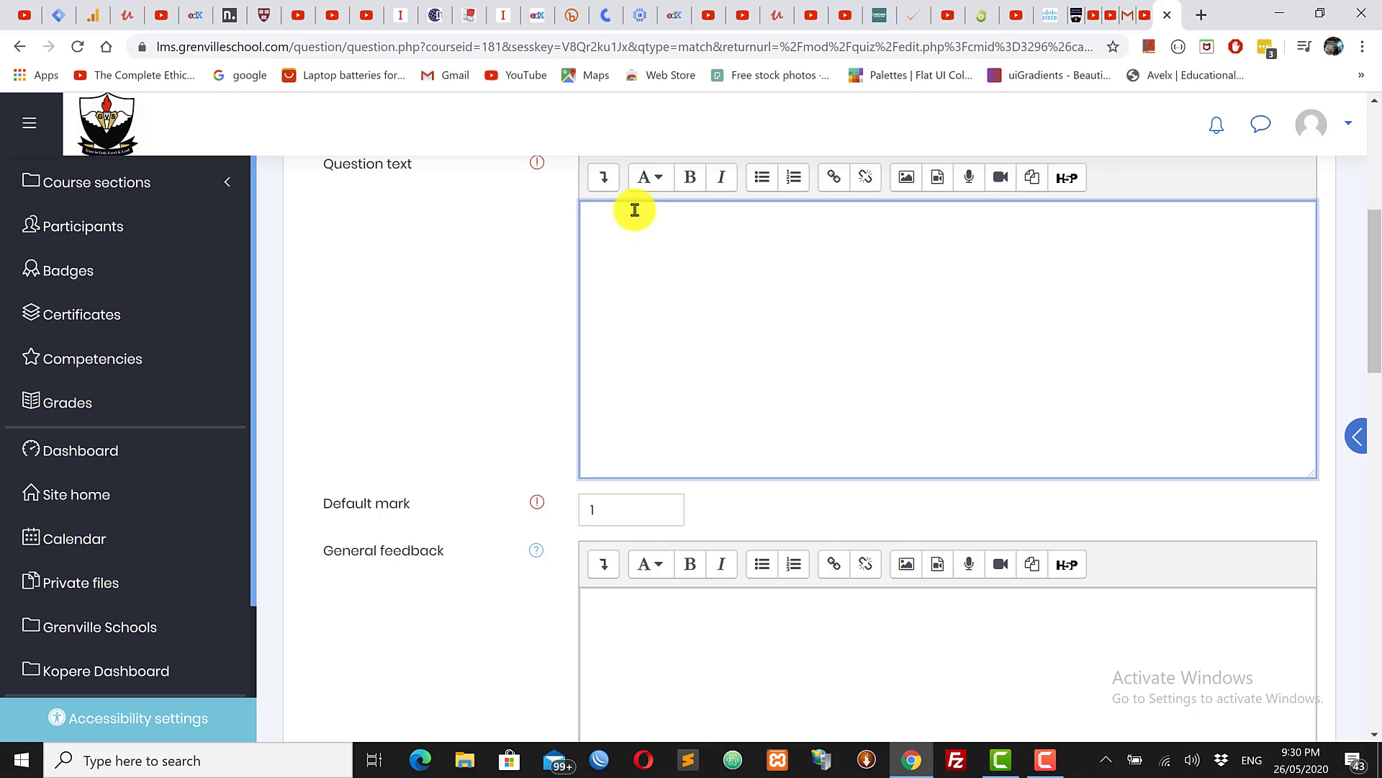
text(Match the Composer with the )
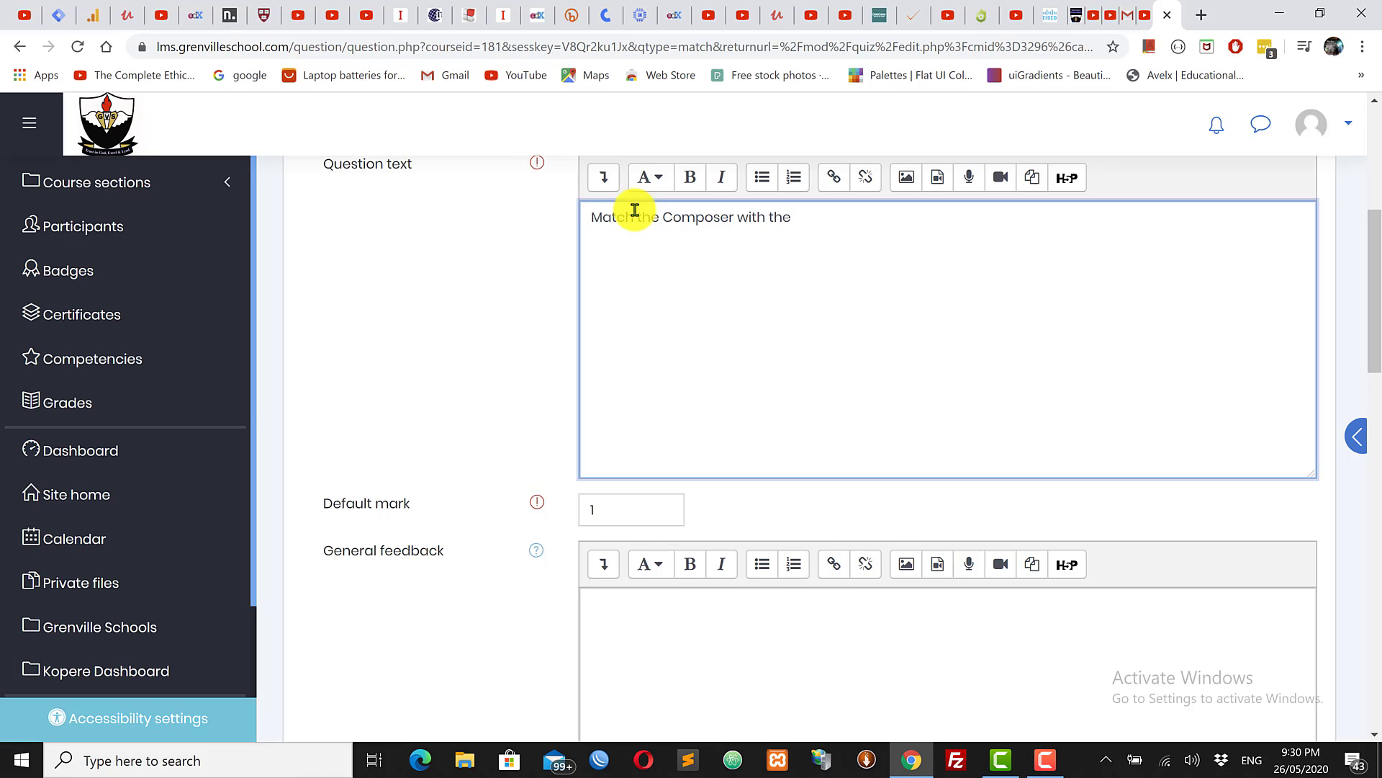
text(era of music in which they )
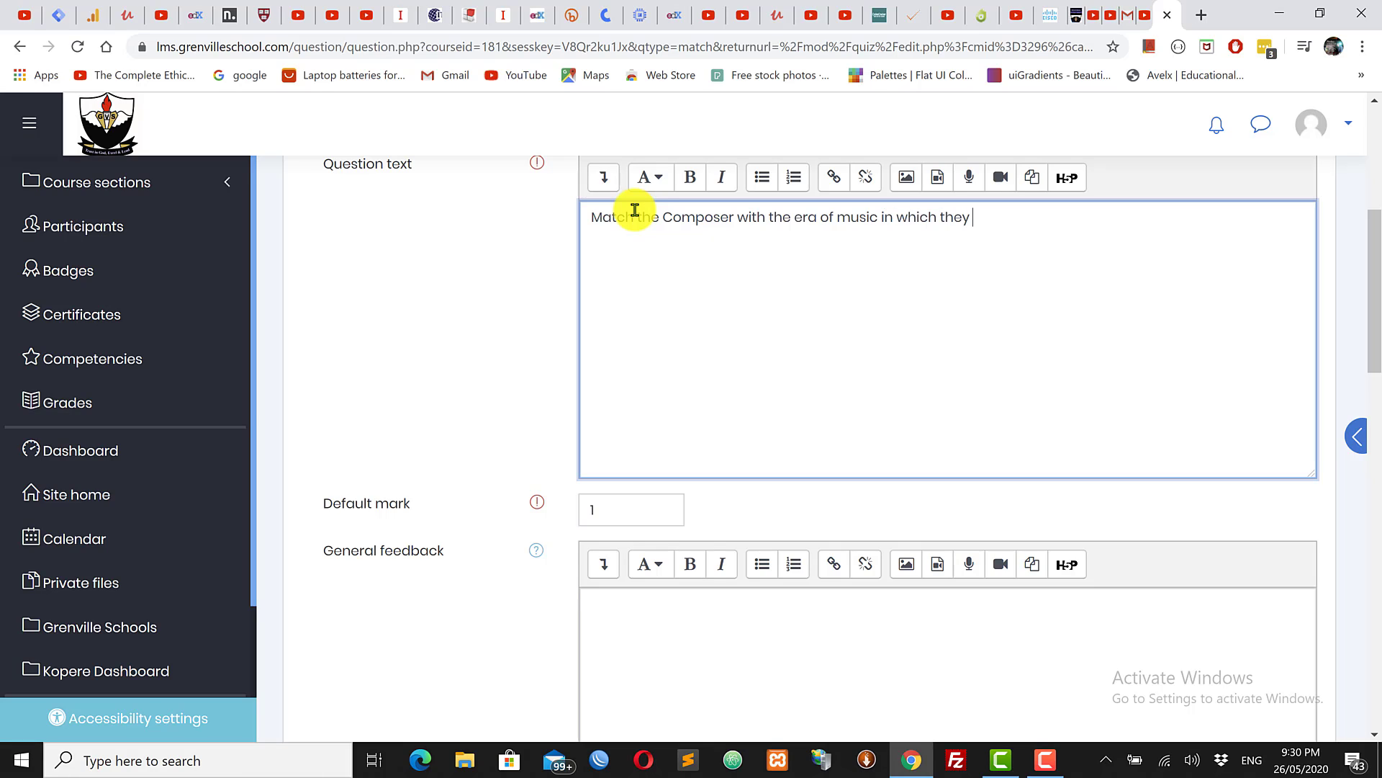
text(wrote music)
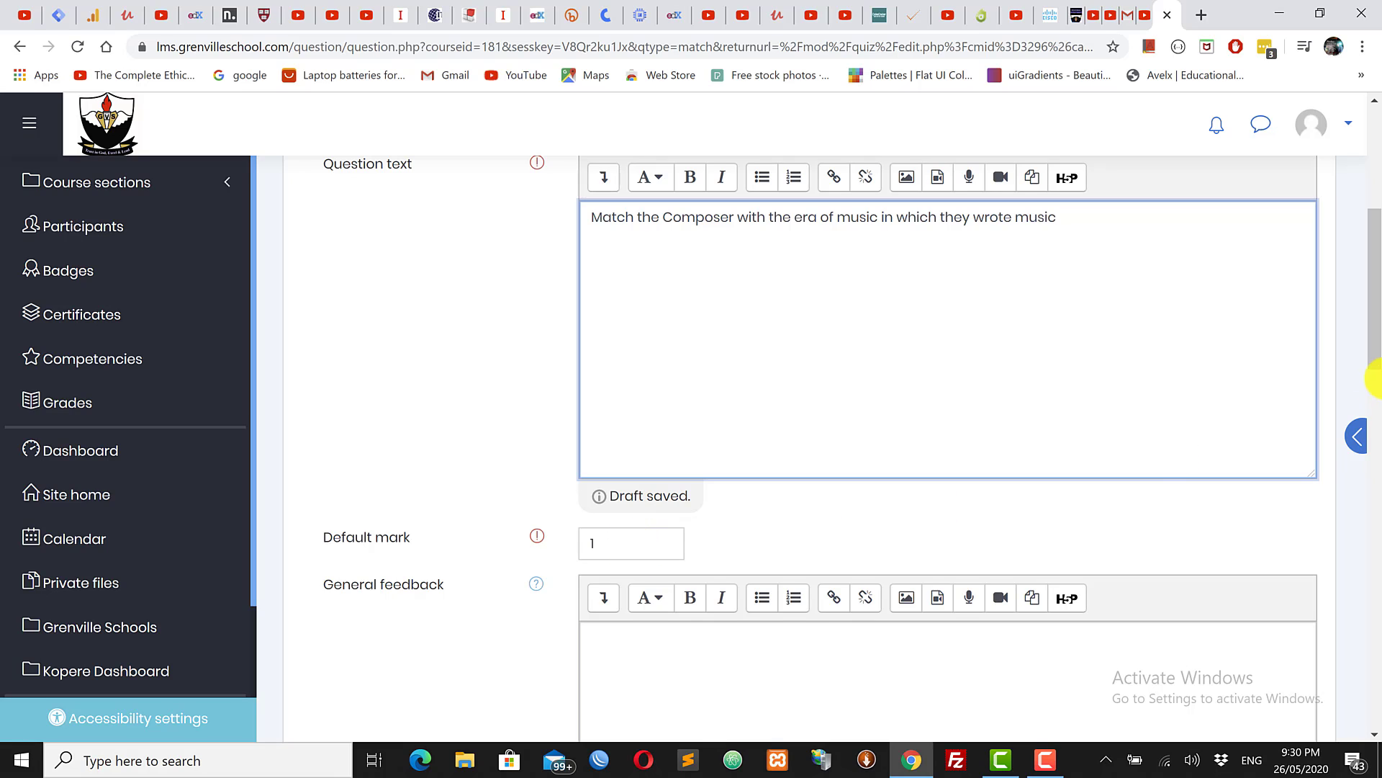
scroll(1377, 333, down, 1)
scroll(1377, 332, down, 1)
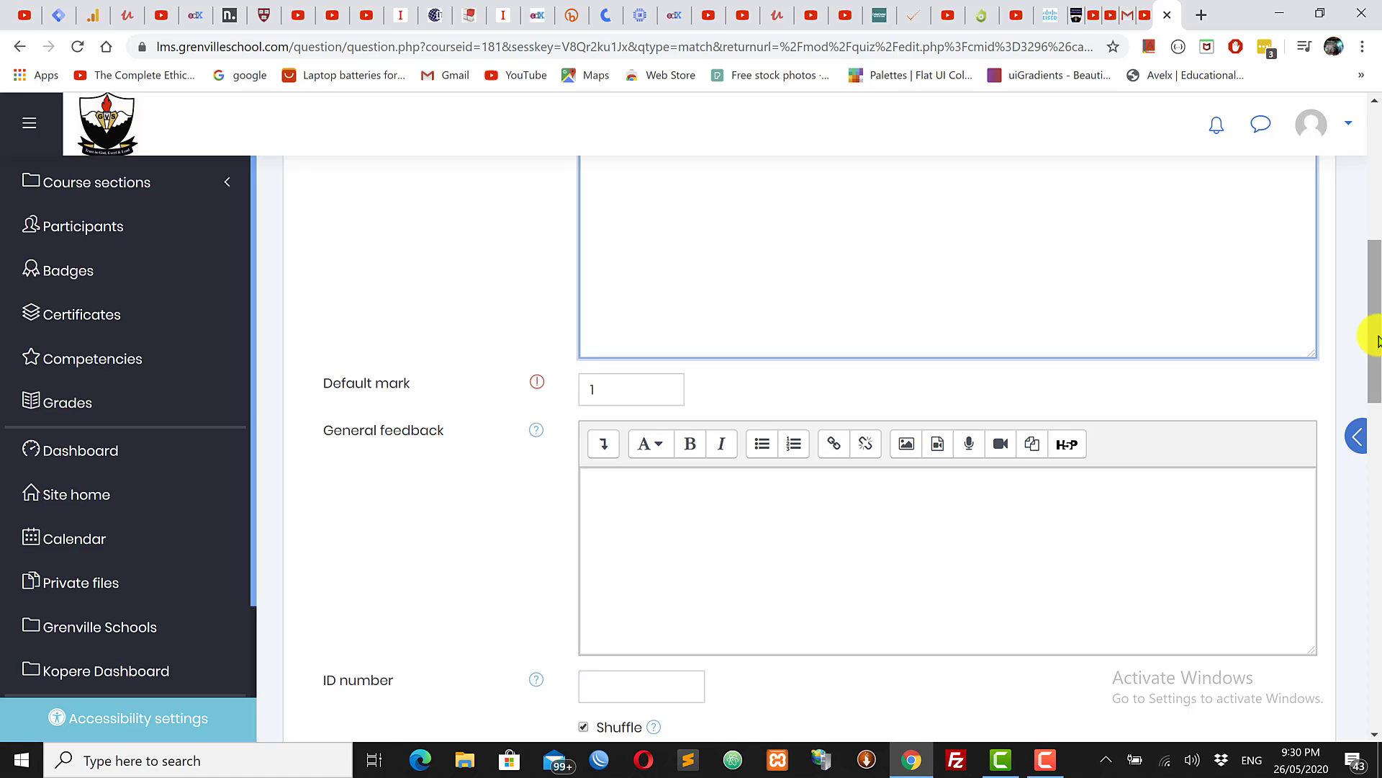
Step: Change the default mark from 1 to 3
click(635, 395)
key(BackSpace)
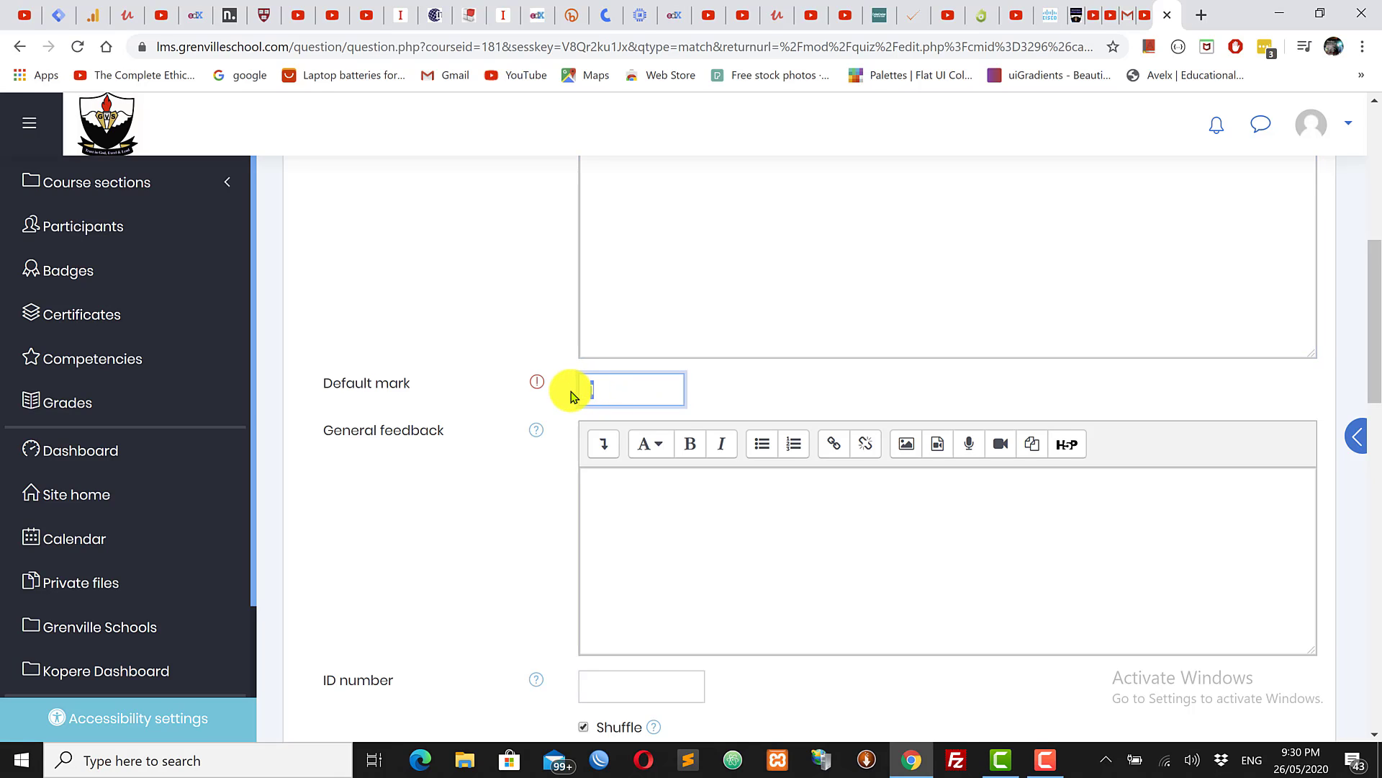
text(3)
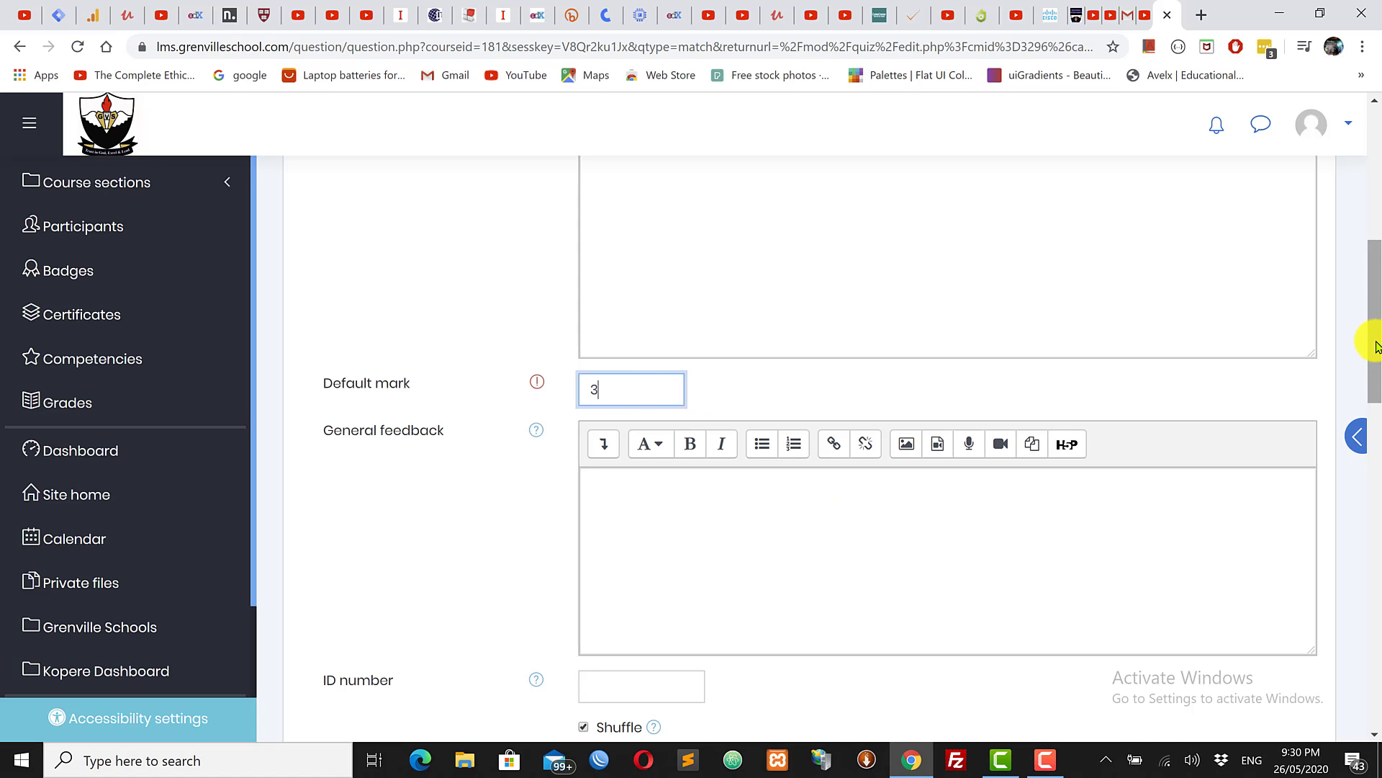
scroll(1376, 432, down, 2)
scroll(1378, 434, down, 3)
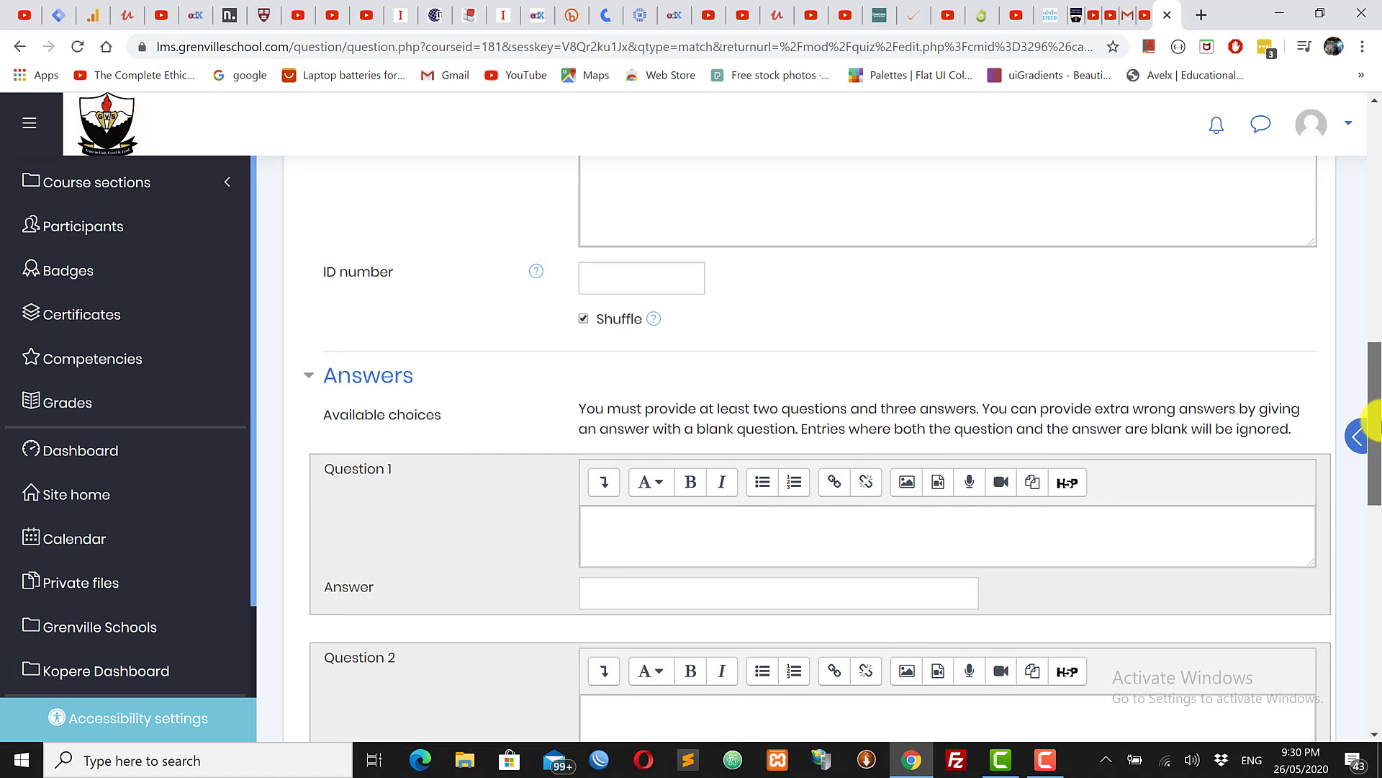
scroll(1379, 432, up, 2)
scroll(1377, 432, down, 3)
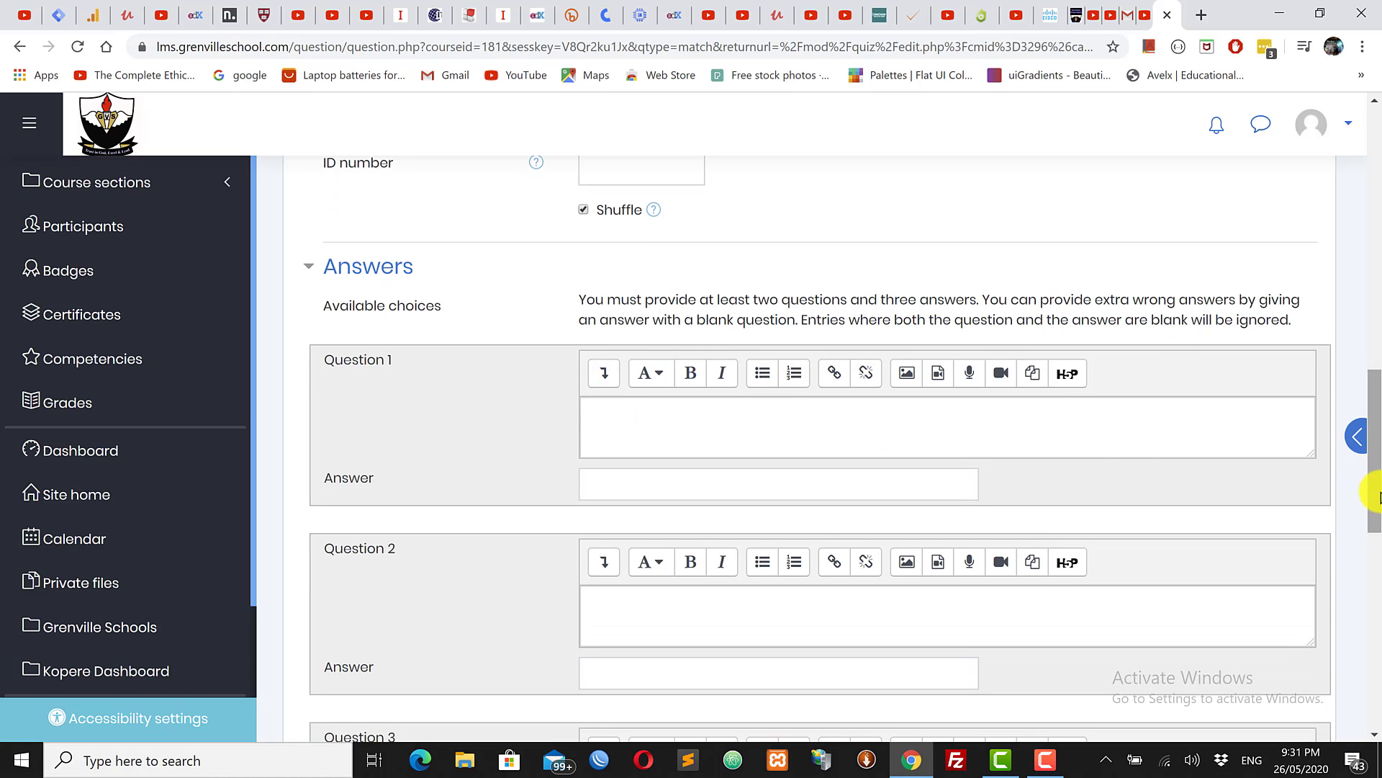
Step: Move down to the Answers section and place the cursor in the Question 1 editor
drag(1372, 504, 1372, 310)
scroll(1289, 318, down, 1)
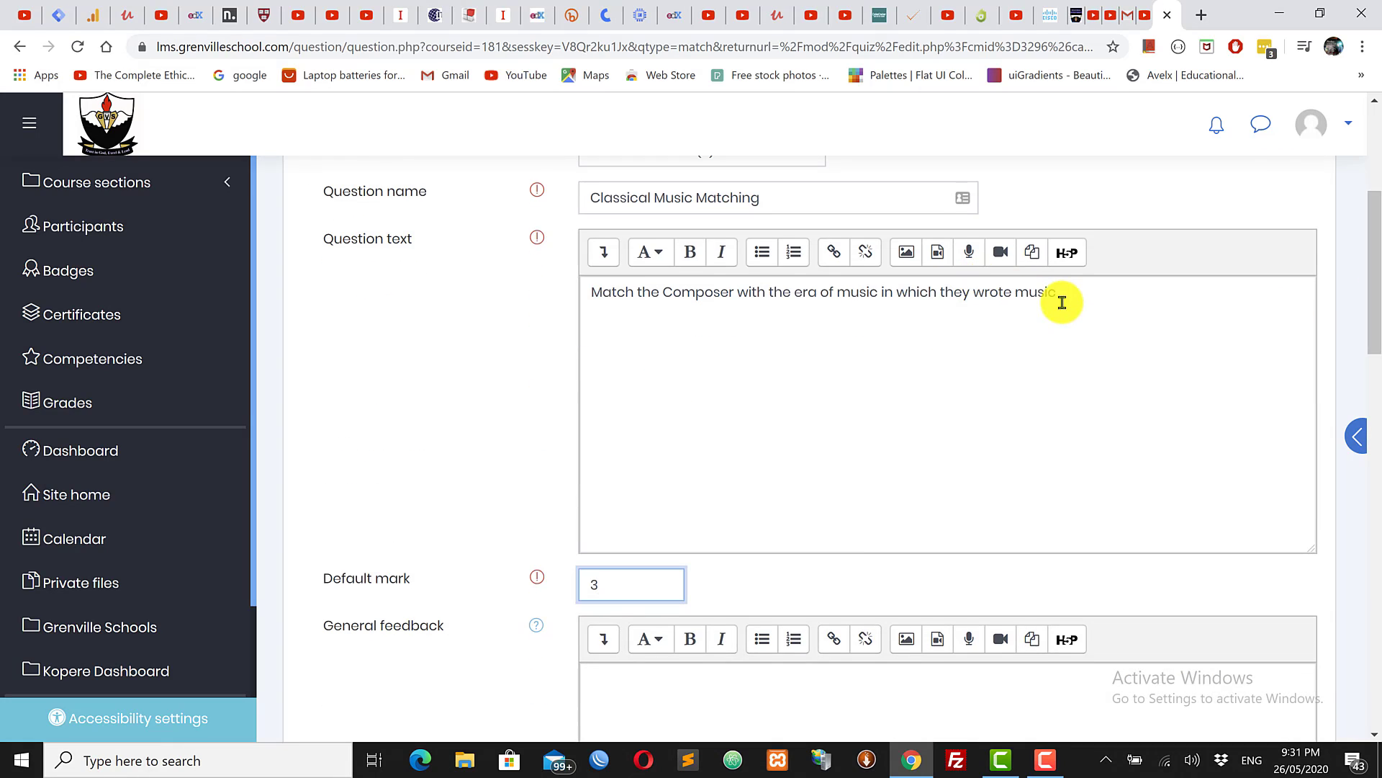
drag(1066, 291, 638, 268)
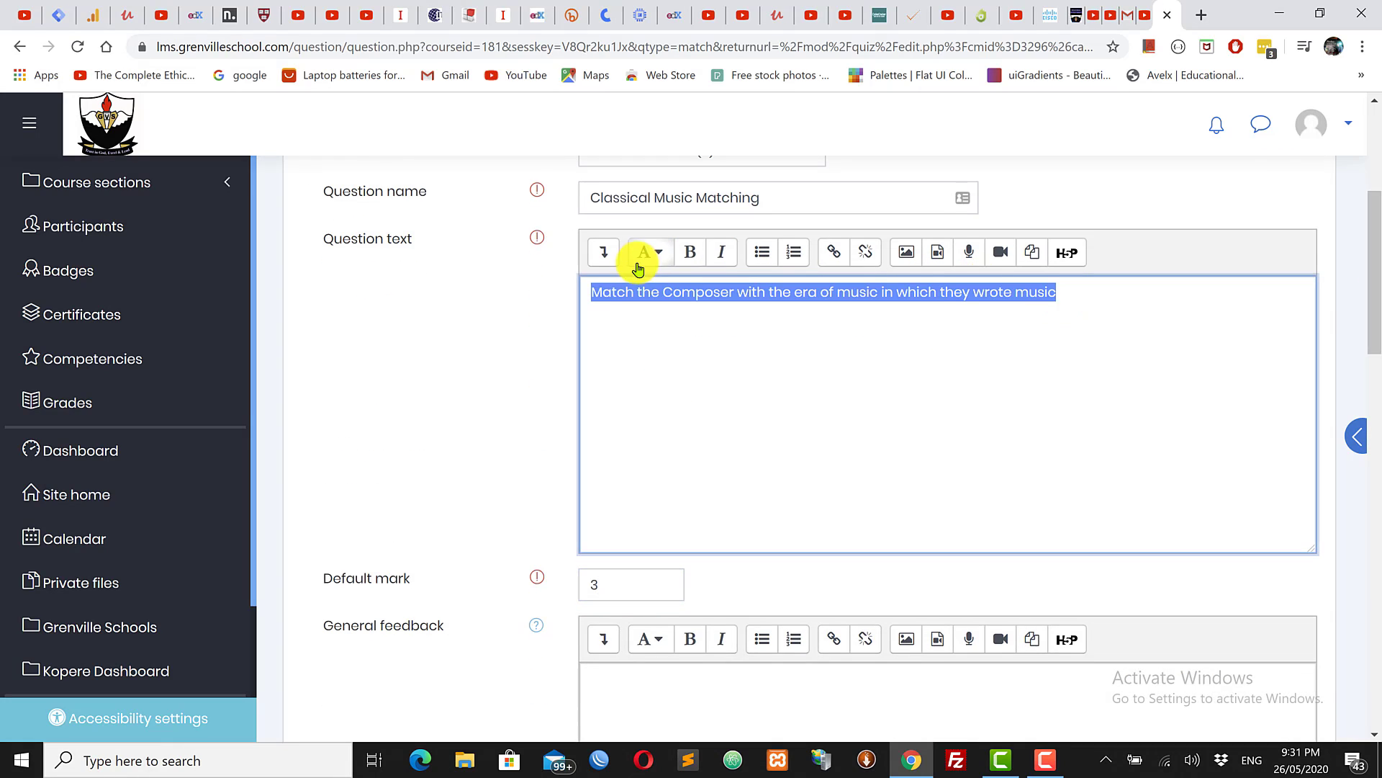
click(842, 327)
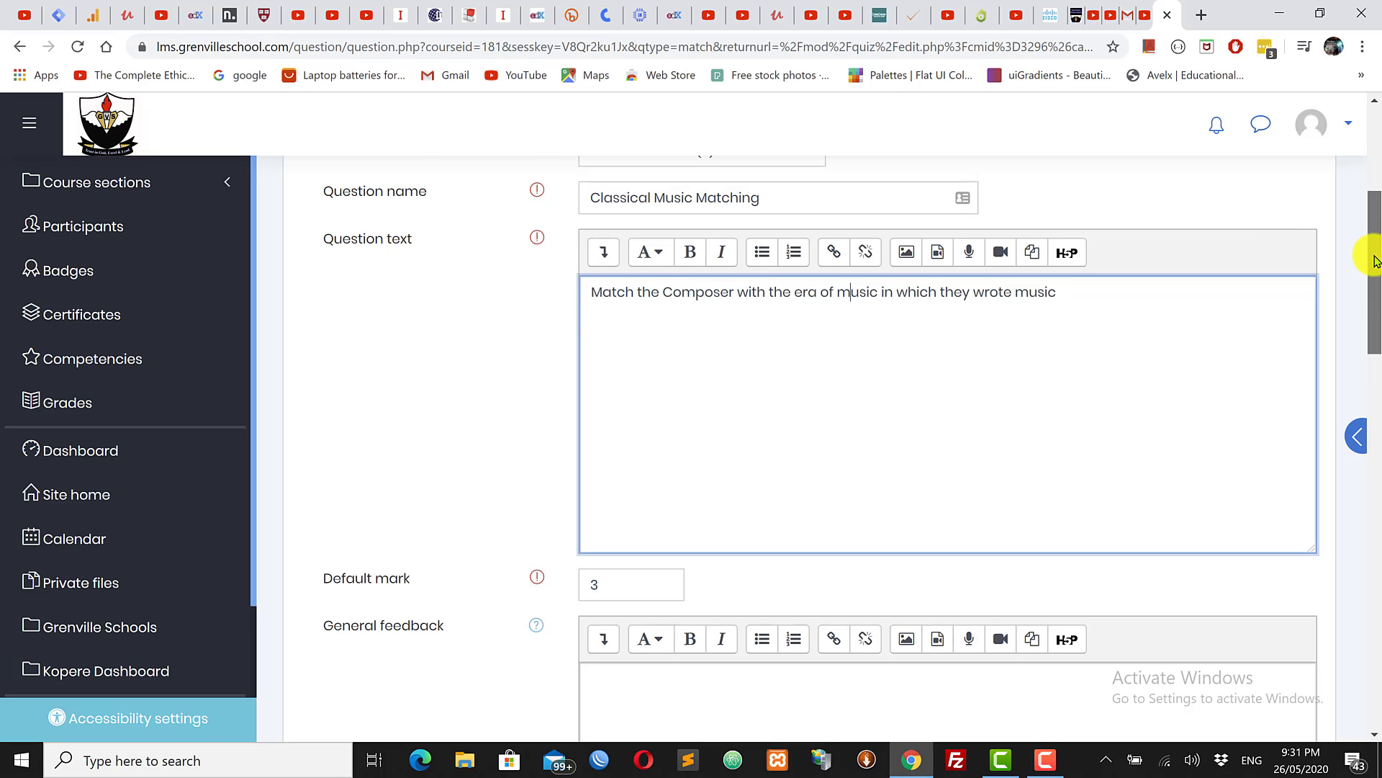
drag(1370, 261, 1375, 455)
click(640, 330)
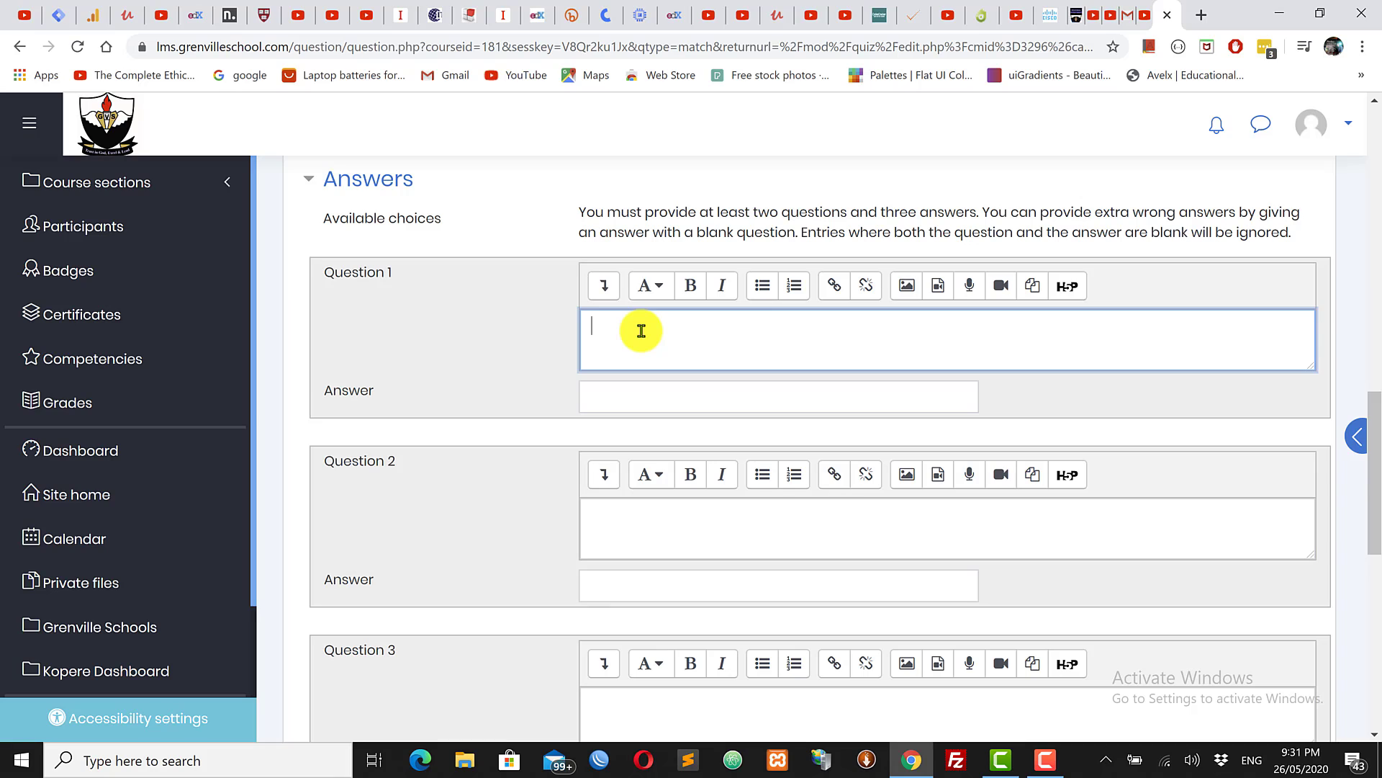
Step: Enter JS Bach as the first matching item
text(JS)
text( Bo)
text(ch)
click(642, 390)
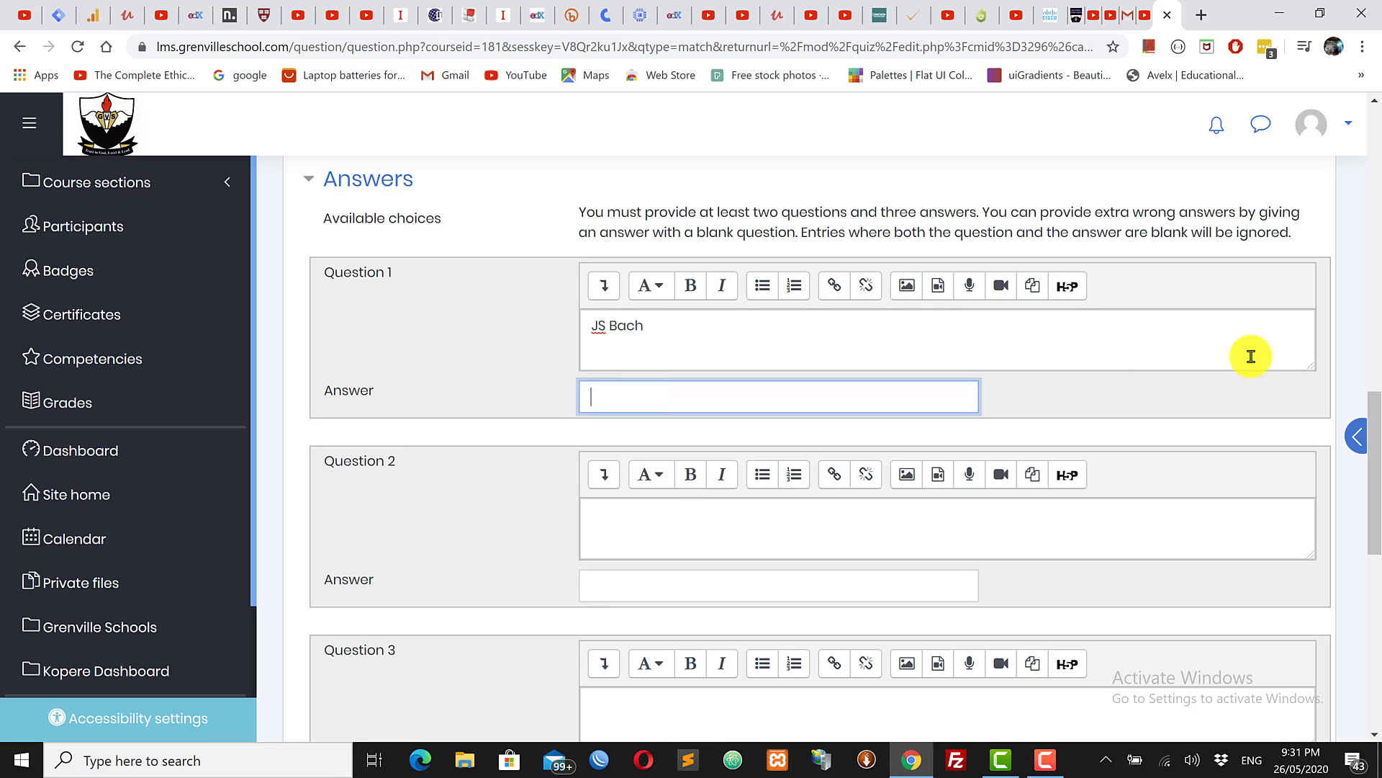
drag(1371, 504, 1375, 223)
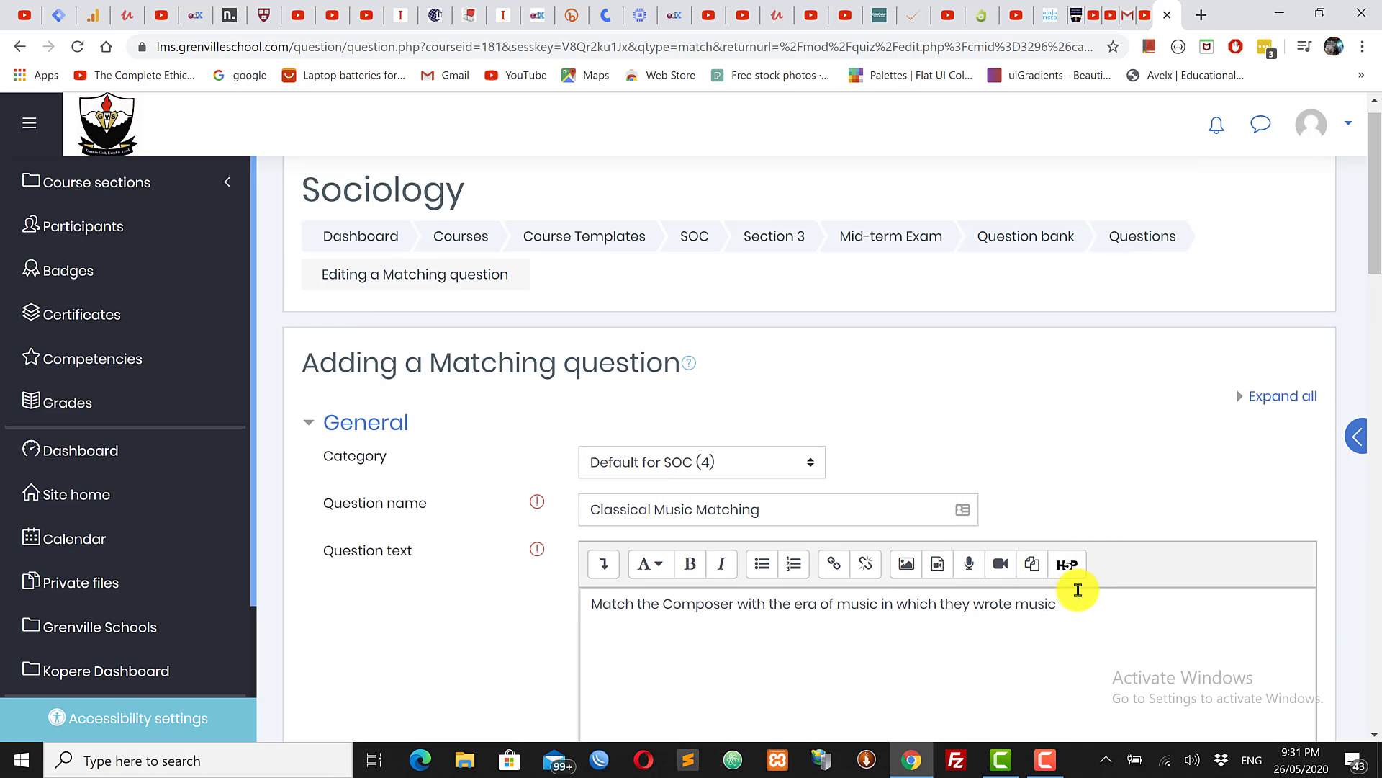
drag(1073, 601, 597, 603)
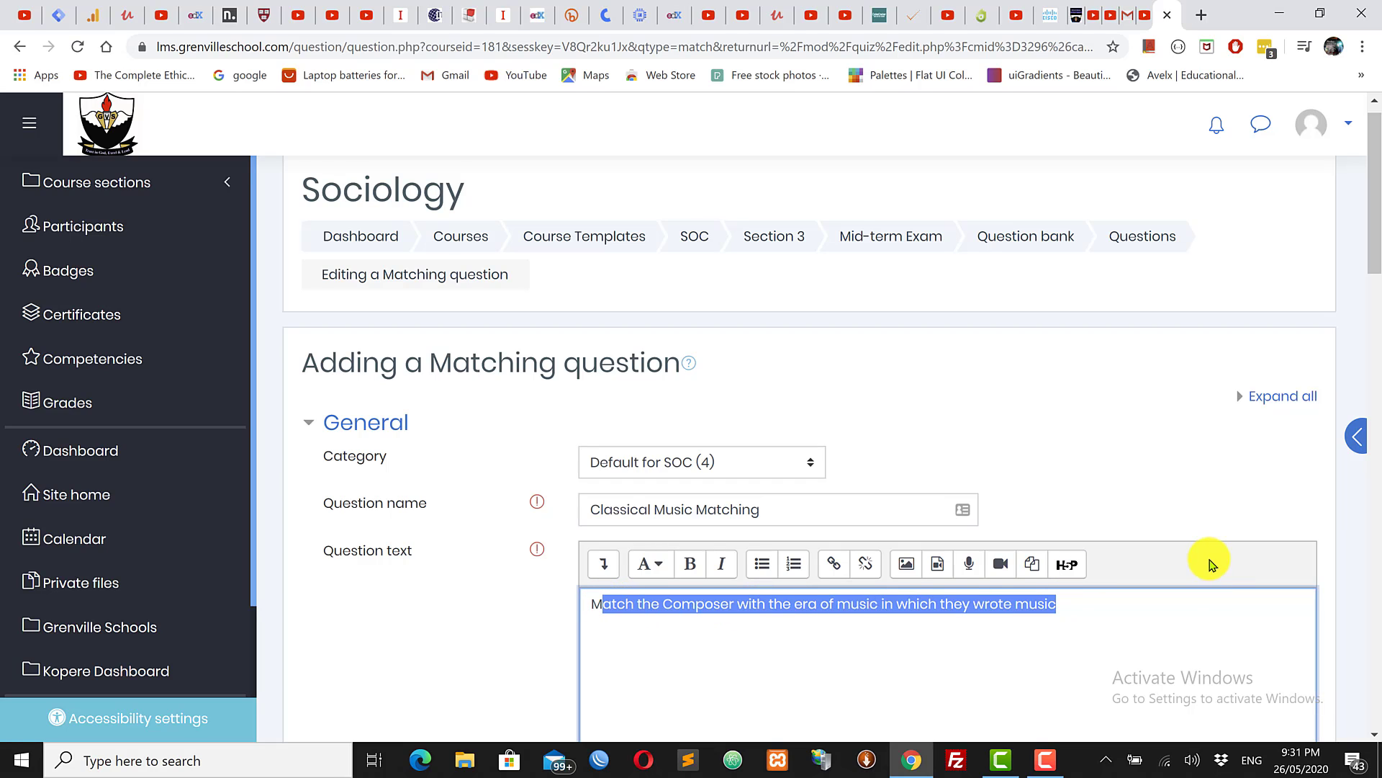
click(1222, 614)
scroll(1373, 360, down, 2)
scroll(1375, 385, down, 10)
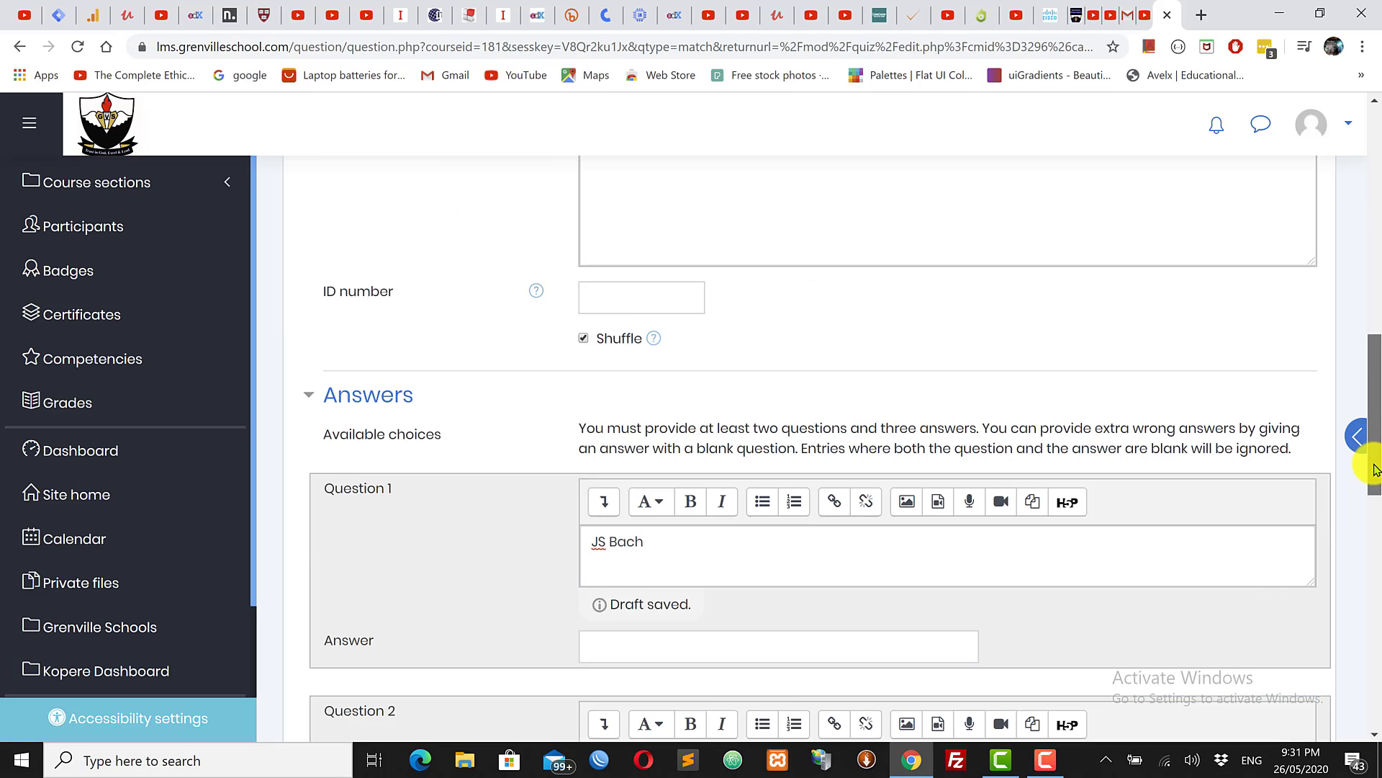
scroll(1376, 488, down, 1)
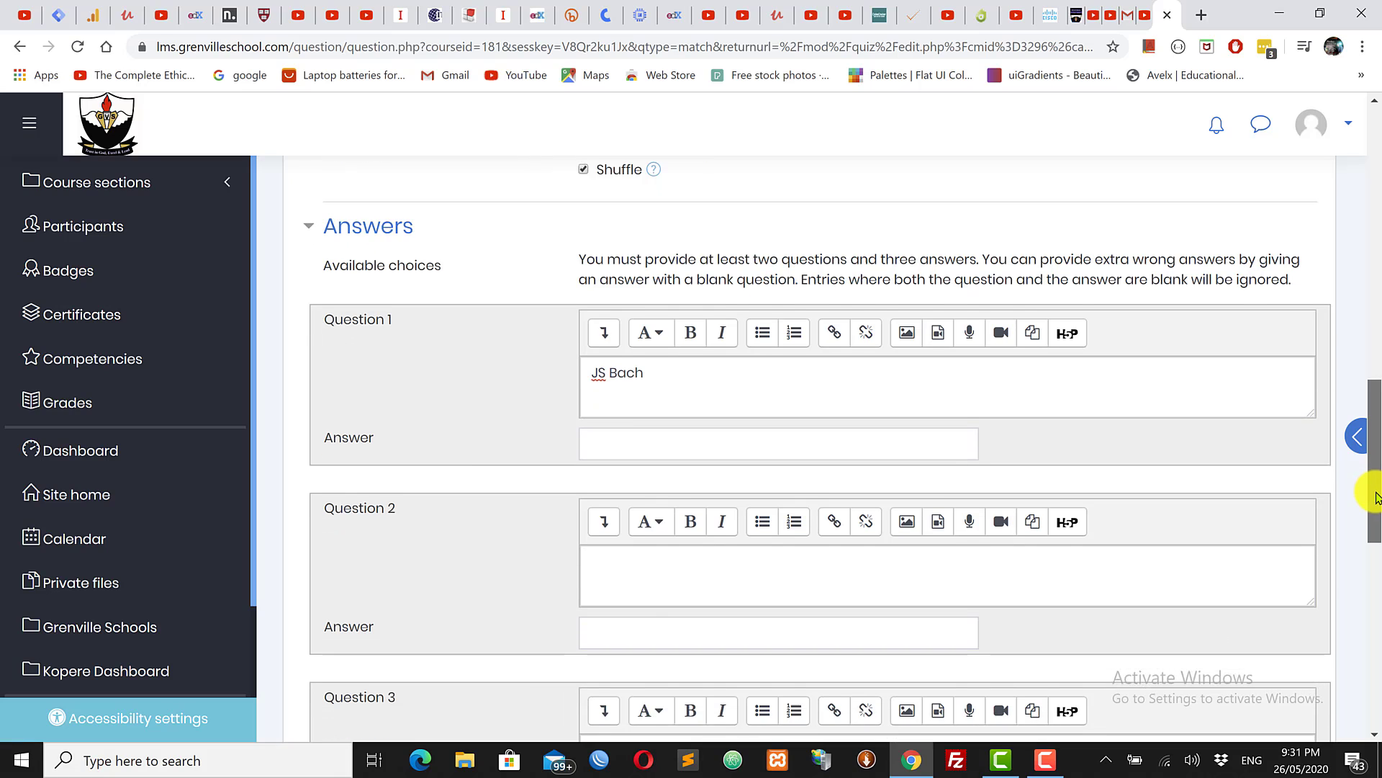
drag(654, 368, 566, 355)
Step: Give JS Bach the matching answer Baroque
click(616, 439)
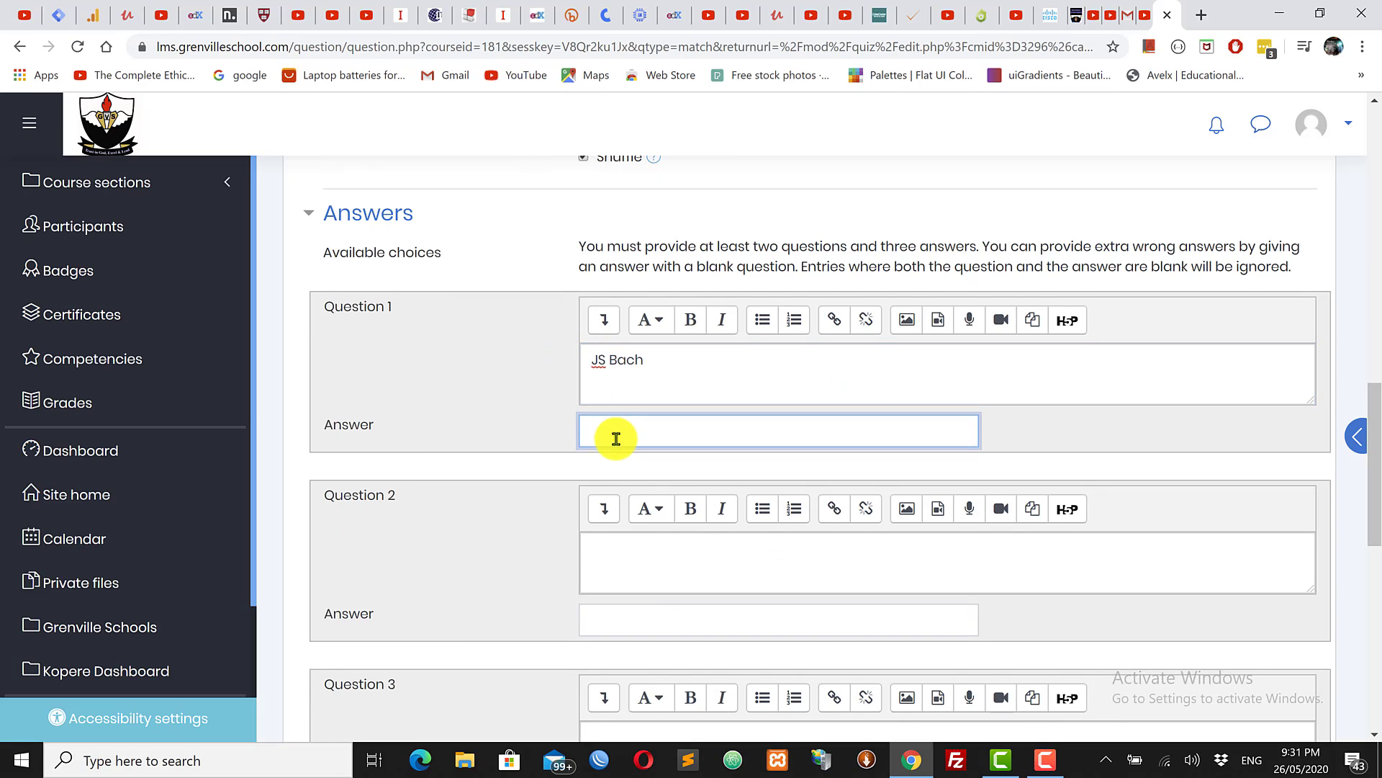
text(Baroque)
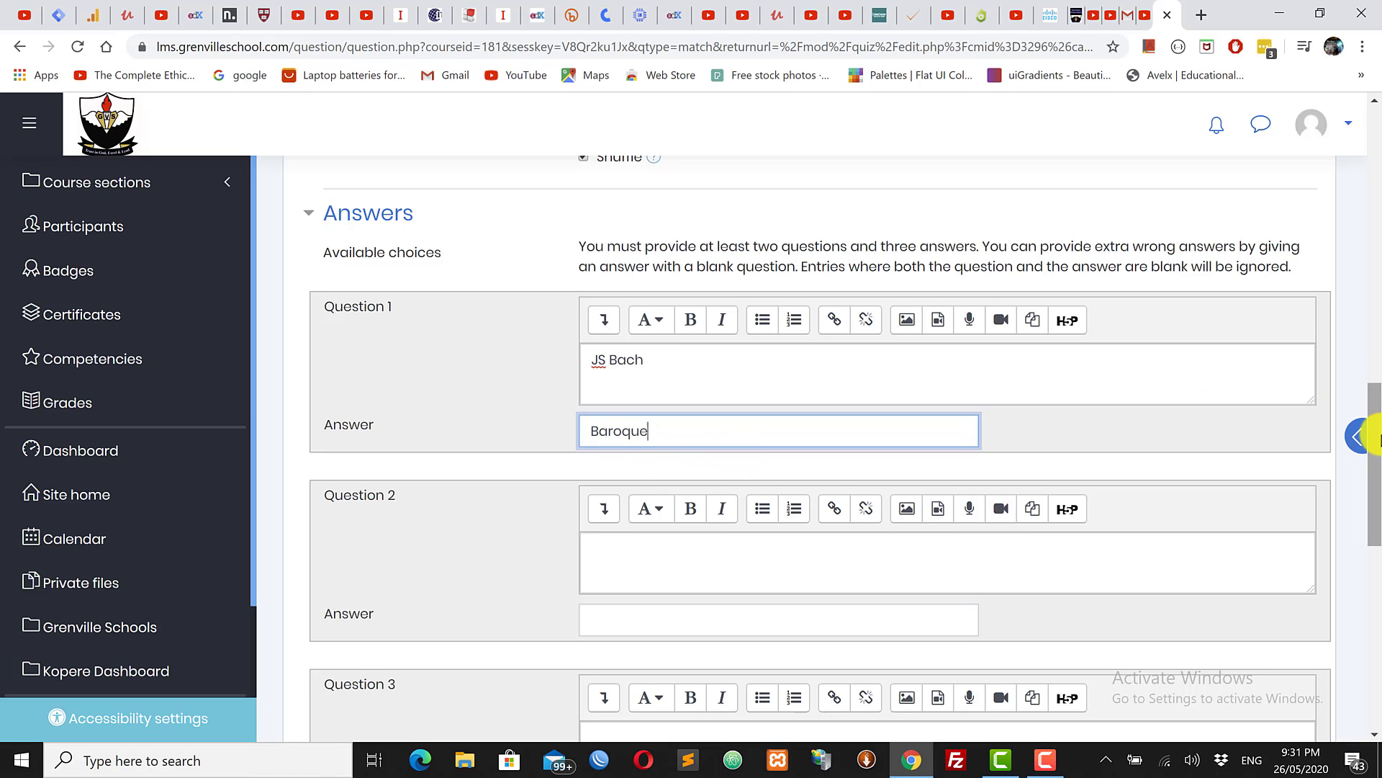
scroll(1372, 454, down, 1)
scroll(1373, 453, down, 1)
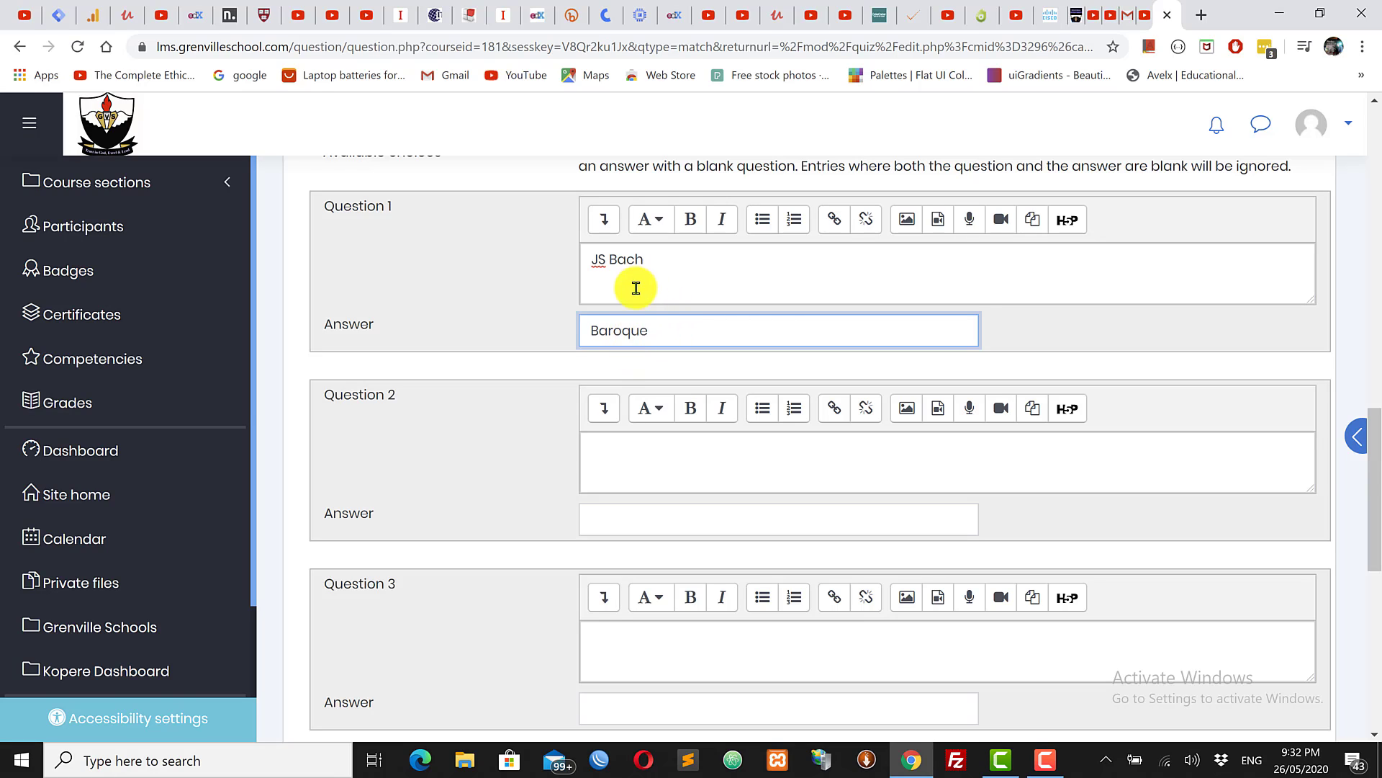
double_click(638, 344)
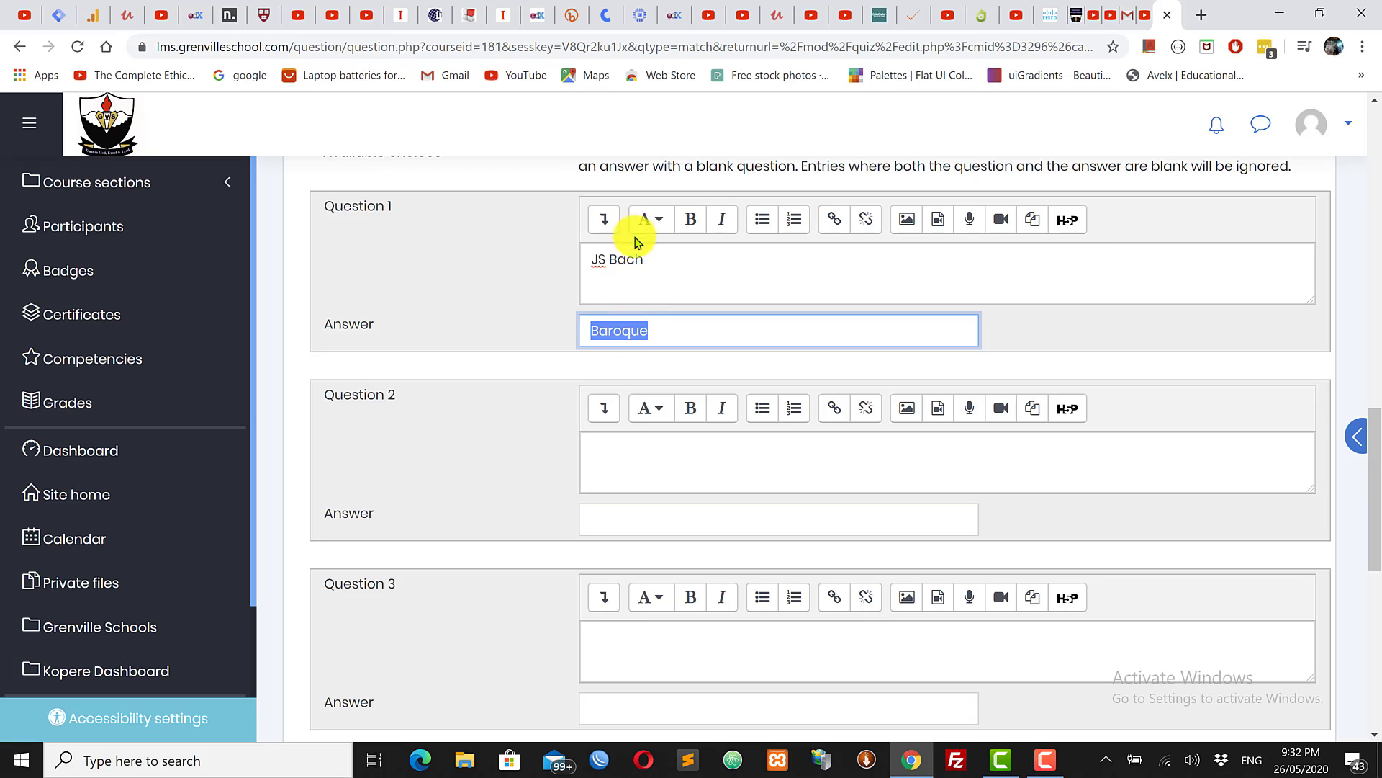
click(621, 452)
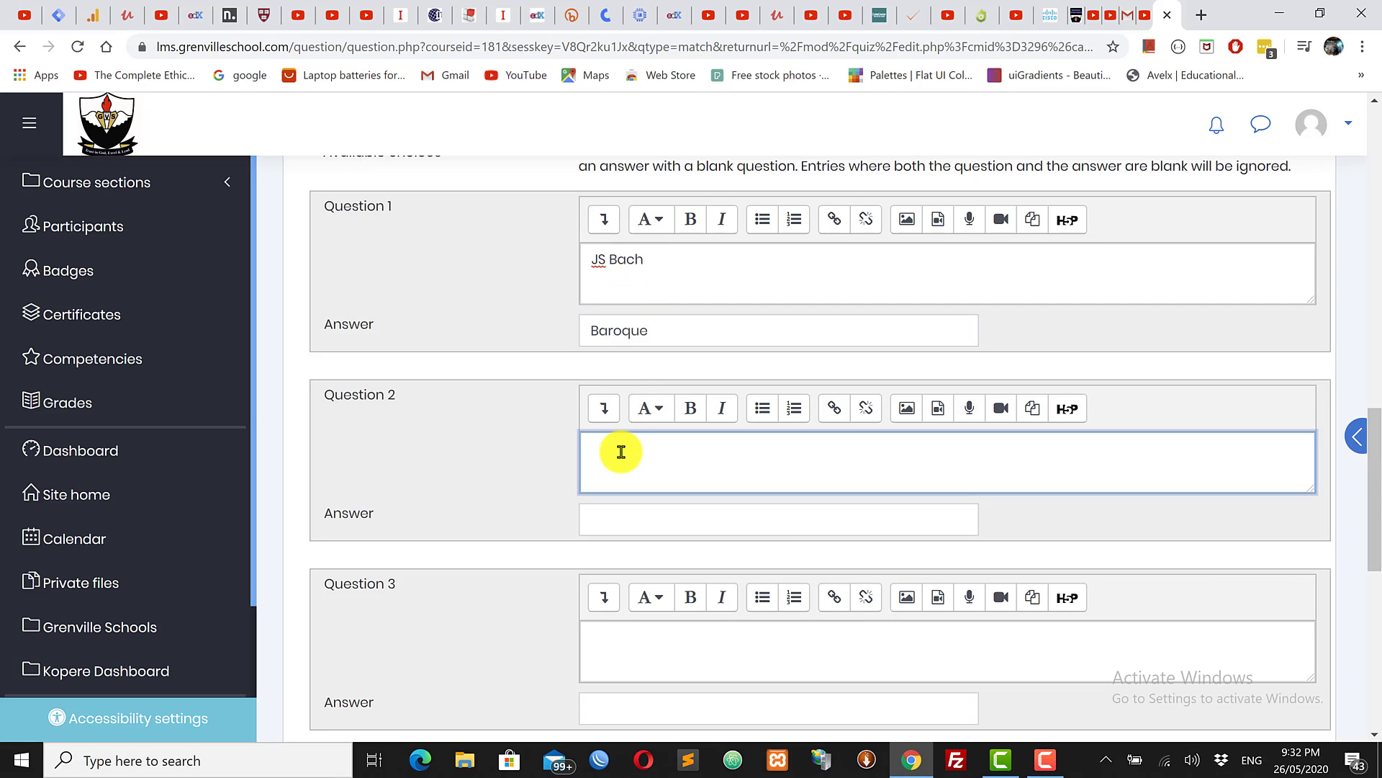
Step: Enter Wolfgang Amadeus Mozart as the second item, with the answer Classical
text(Wolfgang Amadeus Mozart)
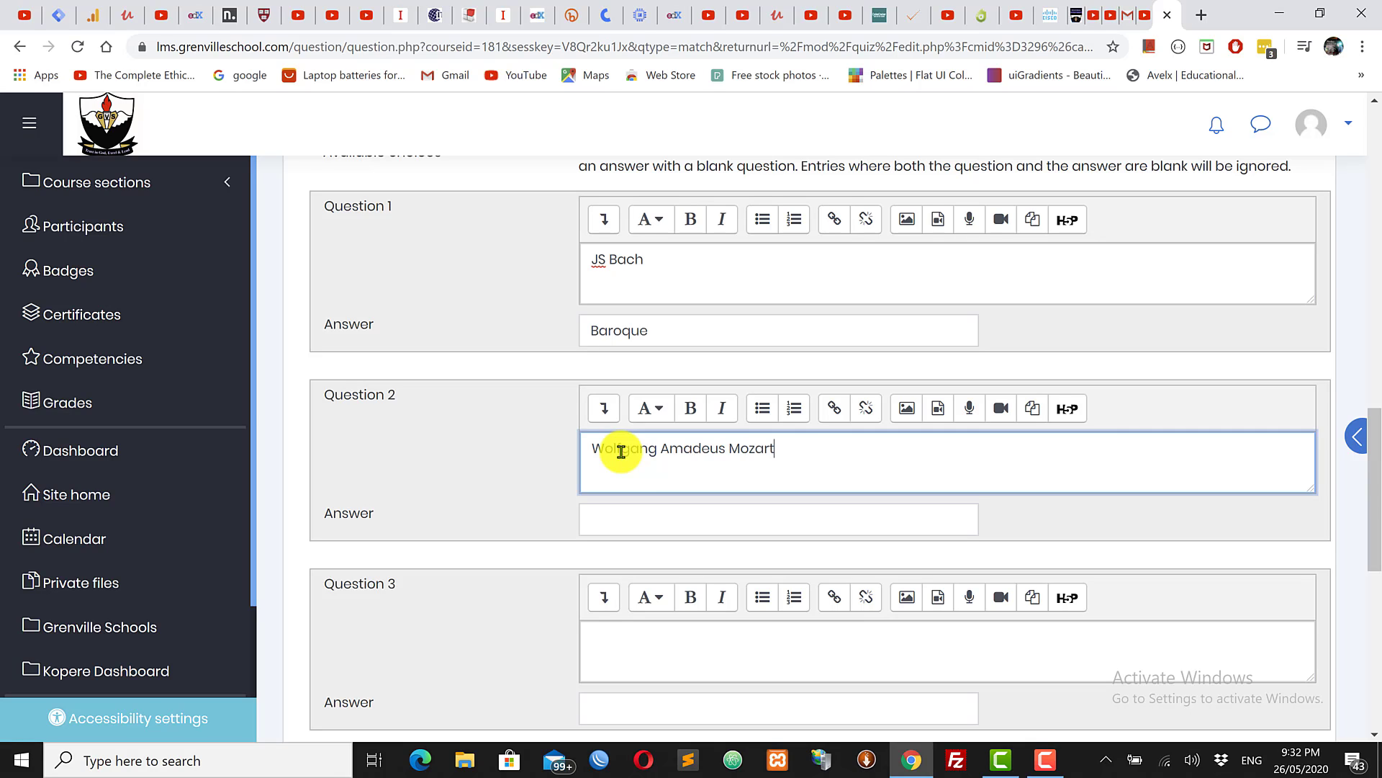
click(639, 524)
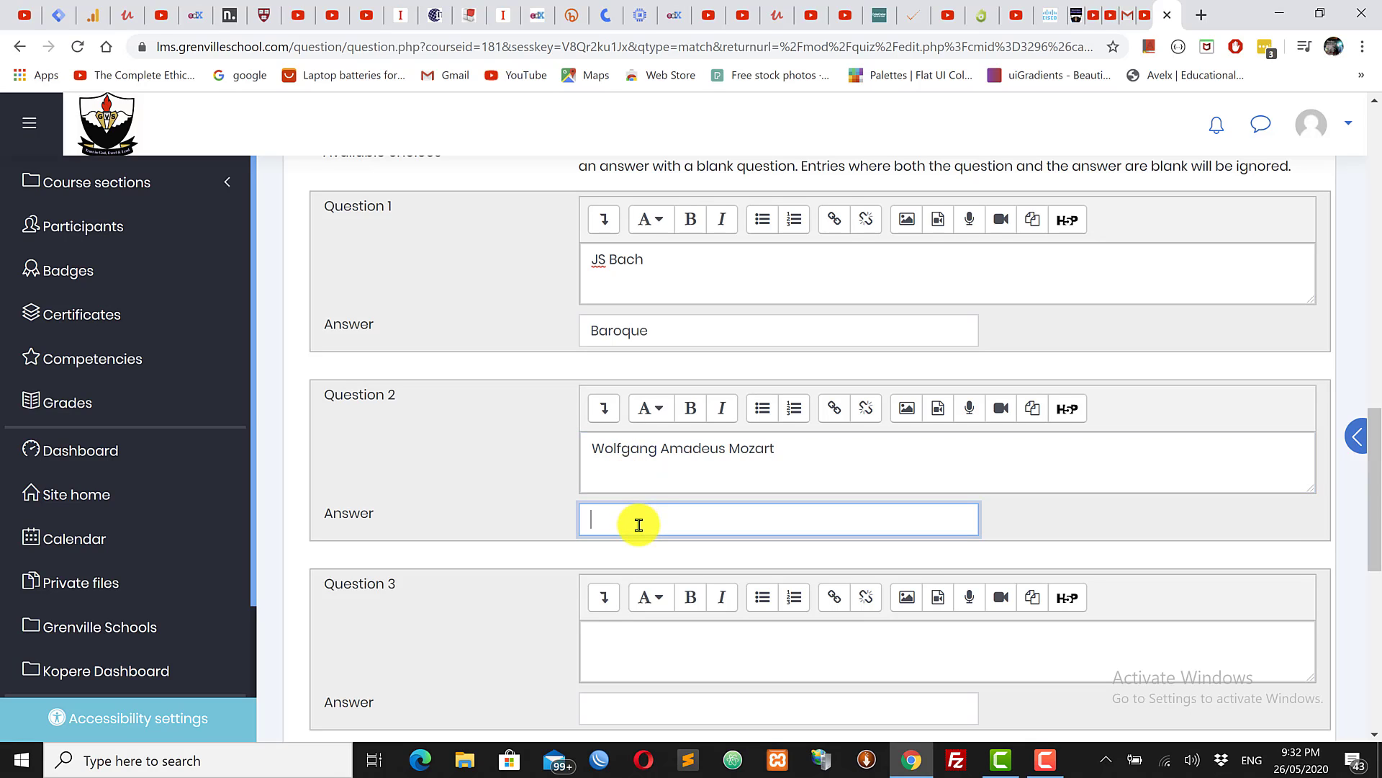
text(Classical)
scroll(1372, 432, down, 3)
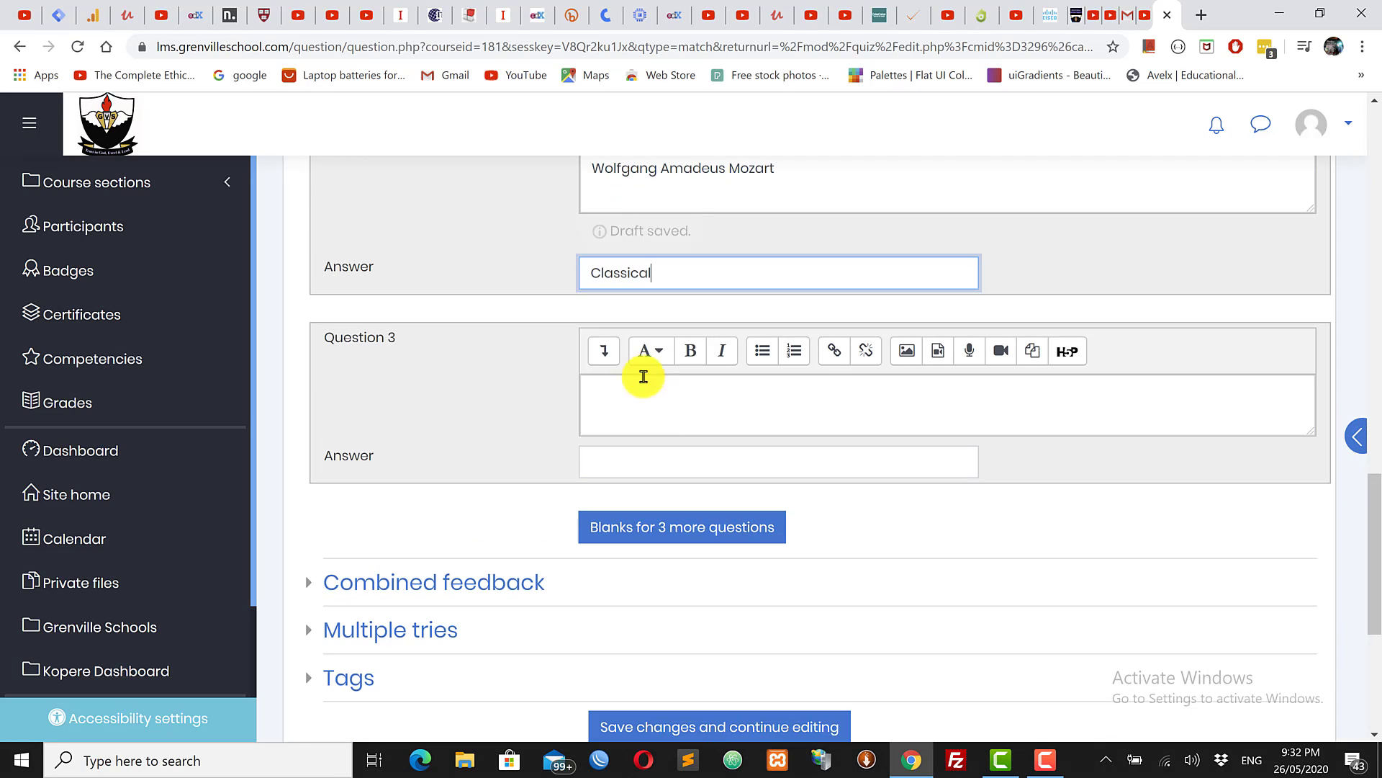
Step: Enter Fredrick Chopin as the third item, with the answer Romantic
click(620, 390)
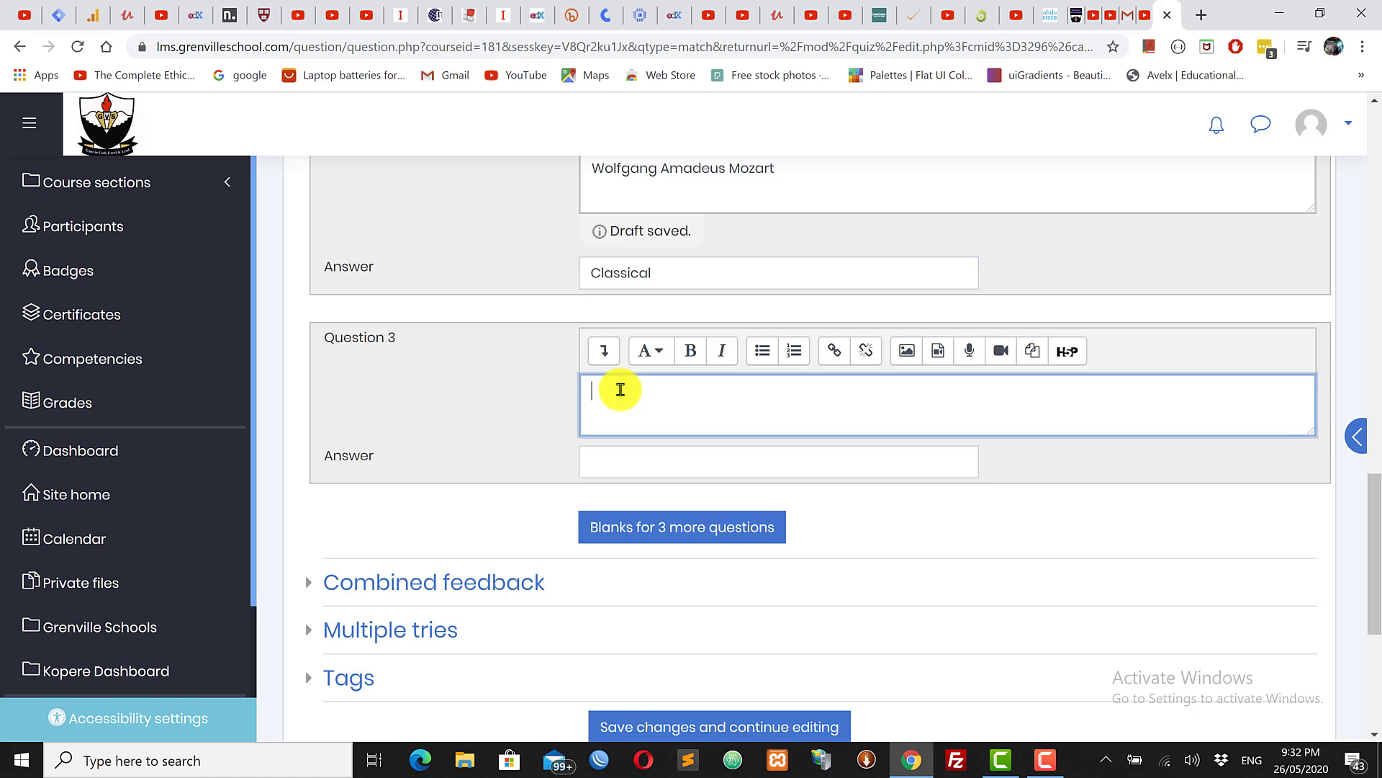
text(Fredric)
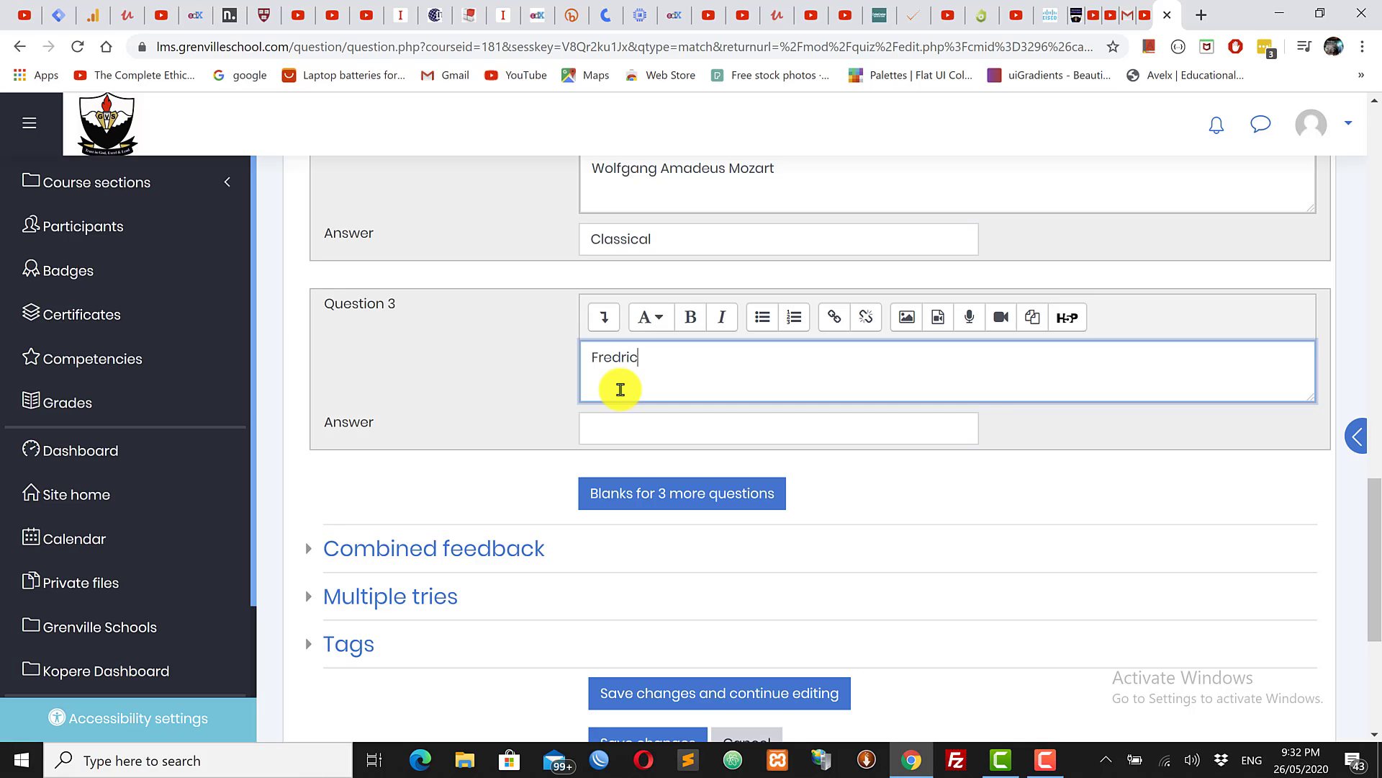
text(k Chopin)
click(643, 437)
text(Ro)
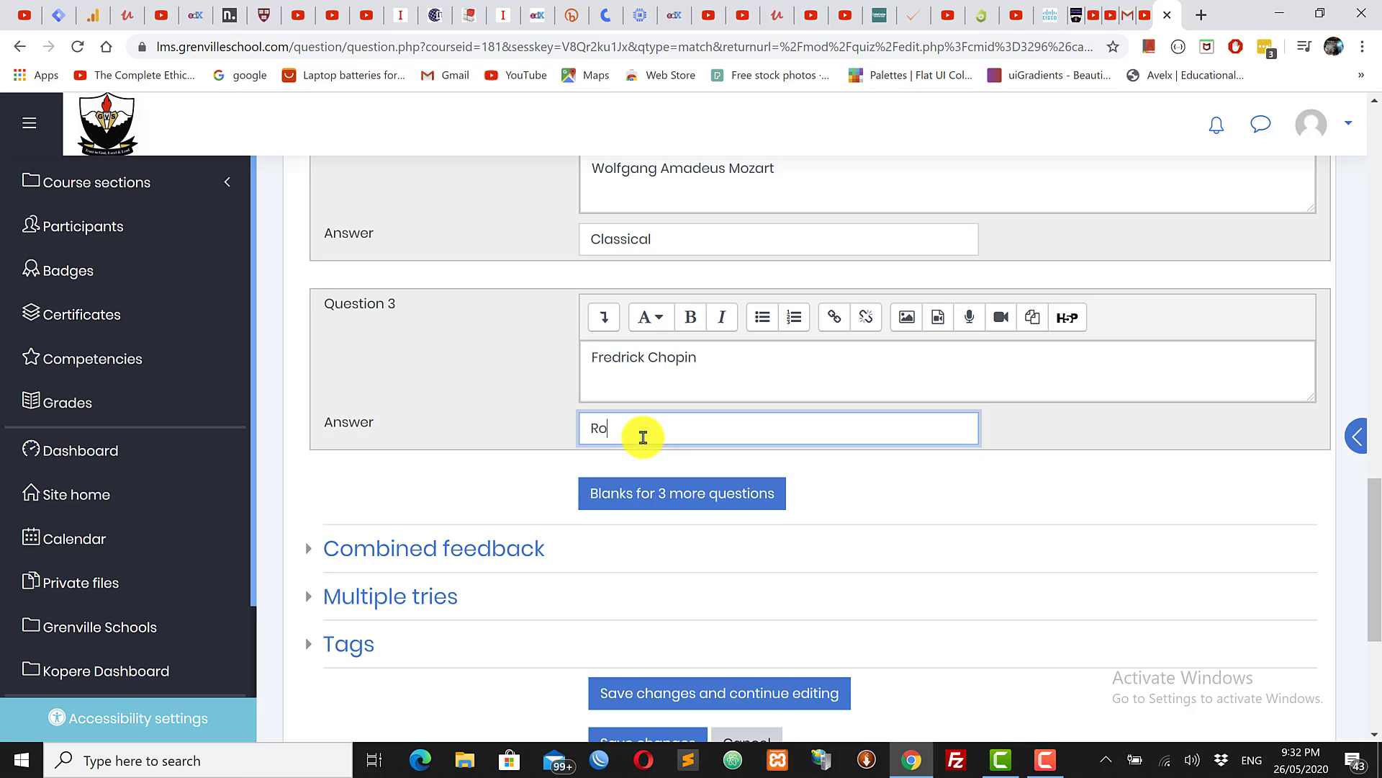
text(mantic)
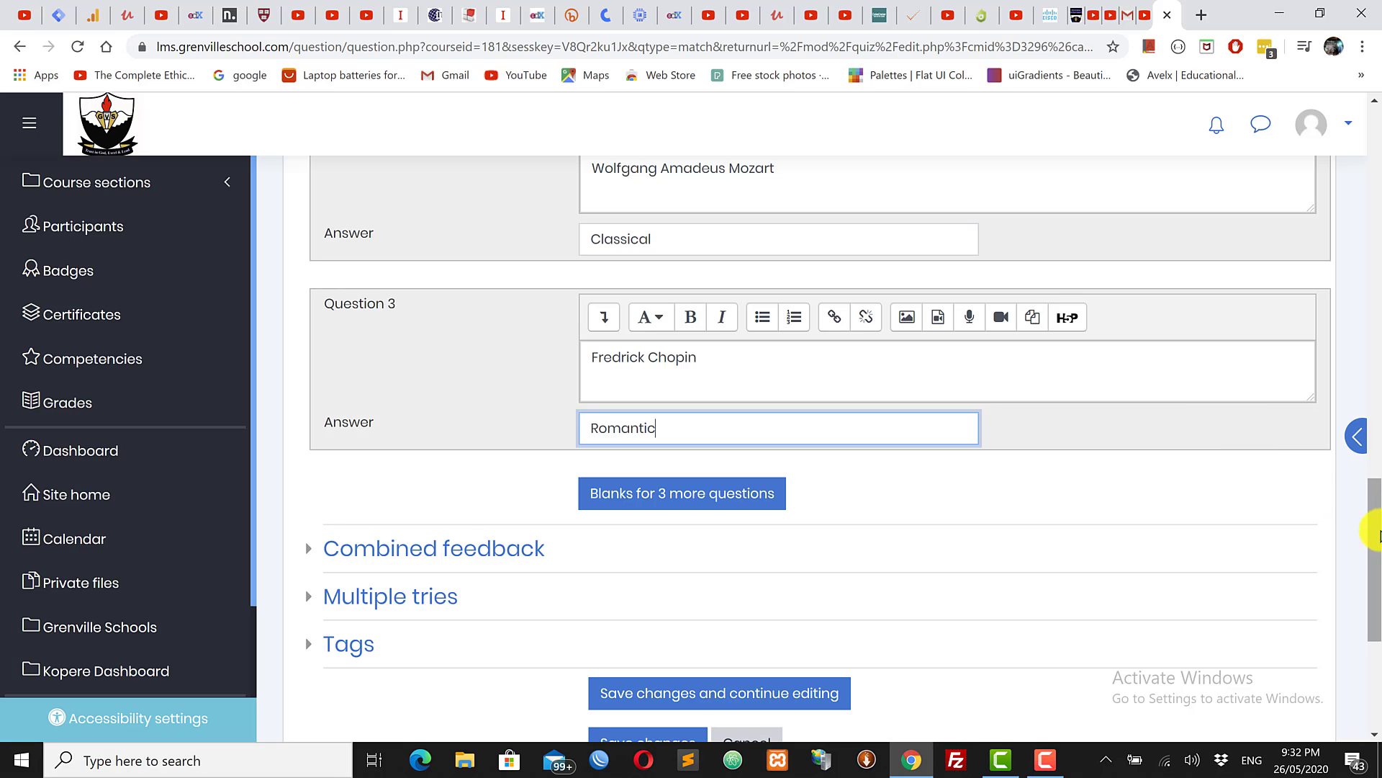
drag(1376, 563, 1363, 423)
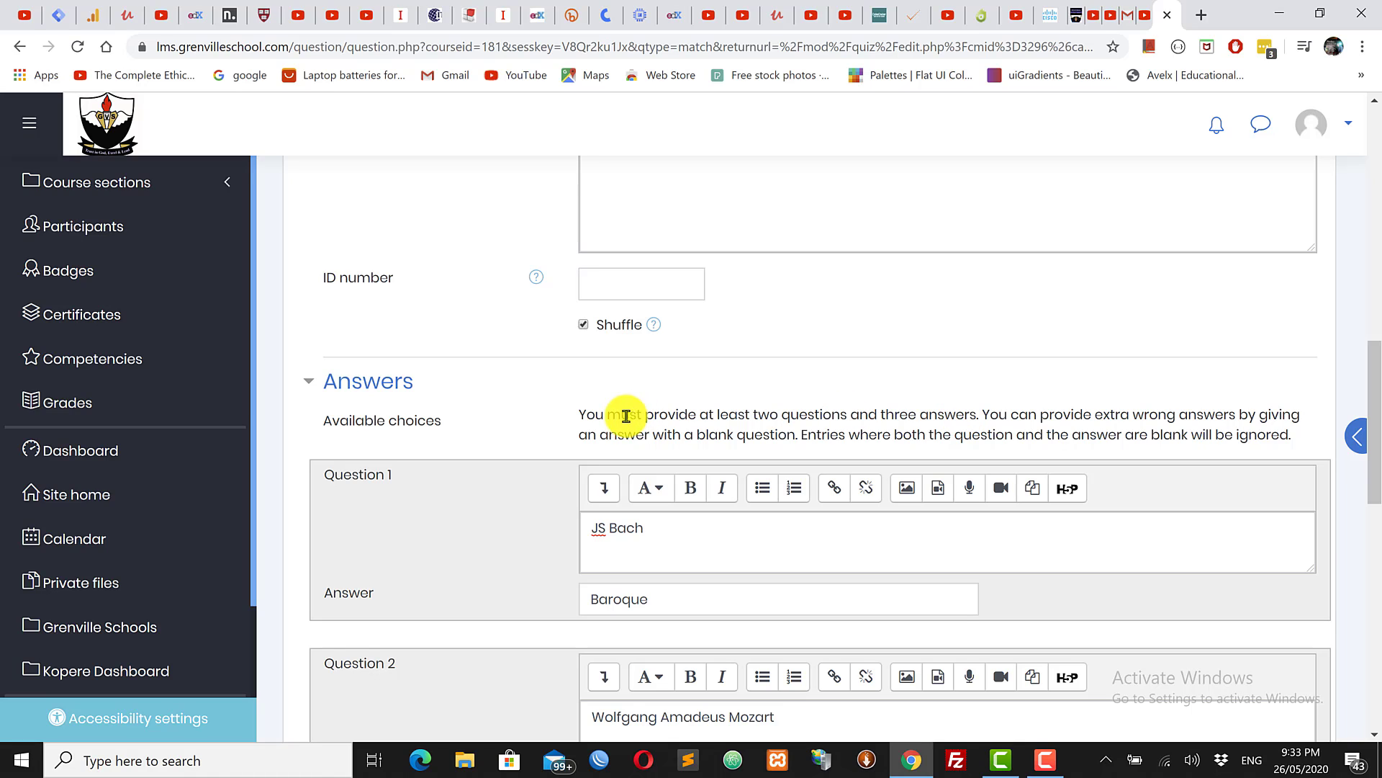
Step: Review the rules on required pairs and extra wrong answers, then add three more blank pairs
drag(576, 414, 978, 418)
click(1015, 404)
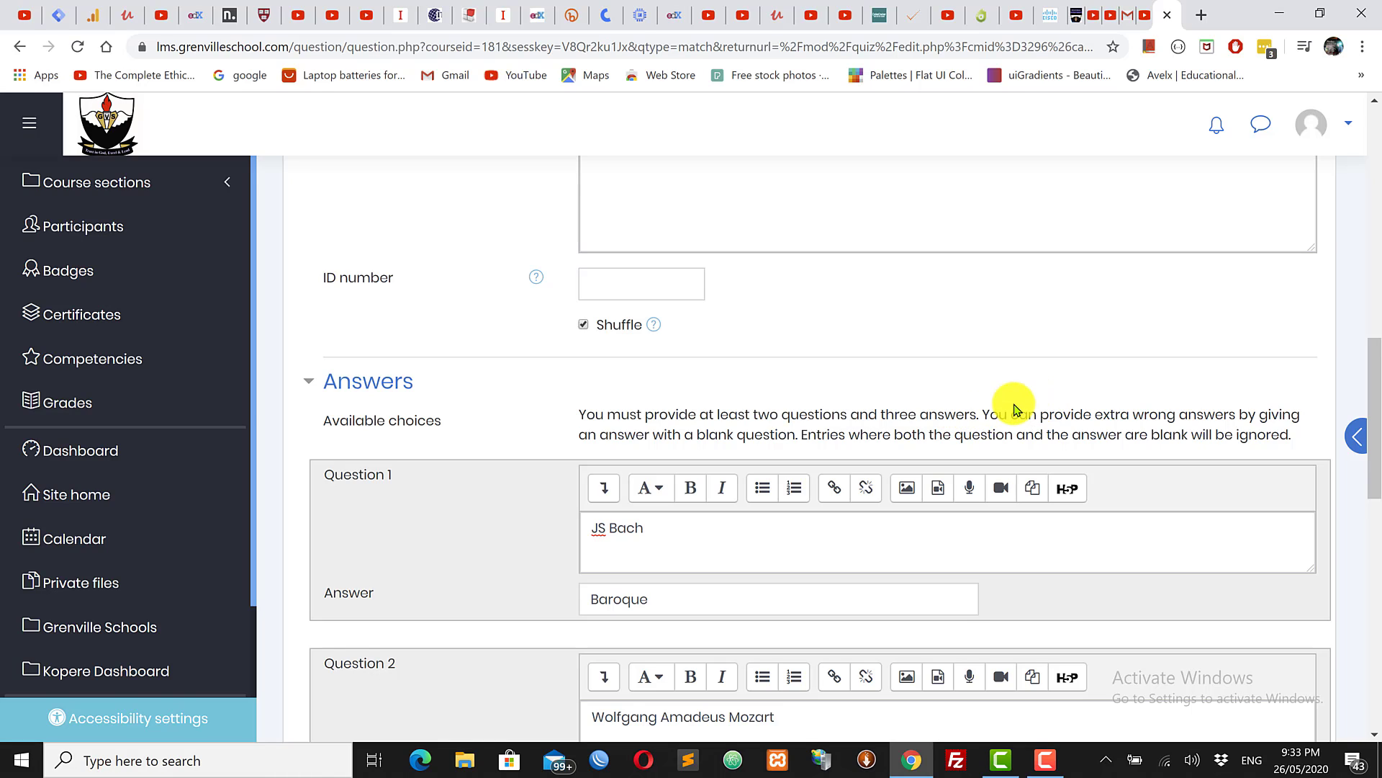
drag(986, 416, 1208, 401)
click(1129, 370)
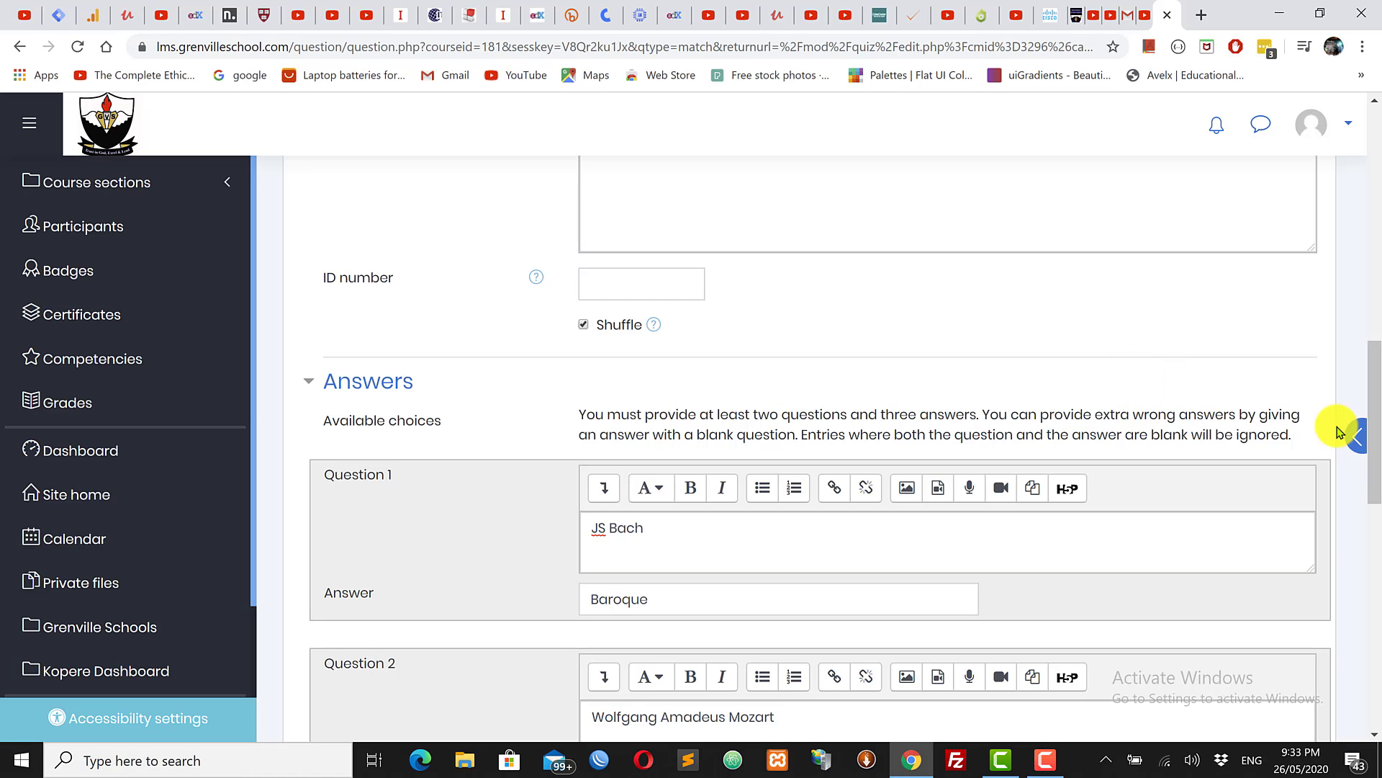
drag(1376, 403, 1376, 410)
click(1375, 411)
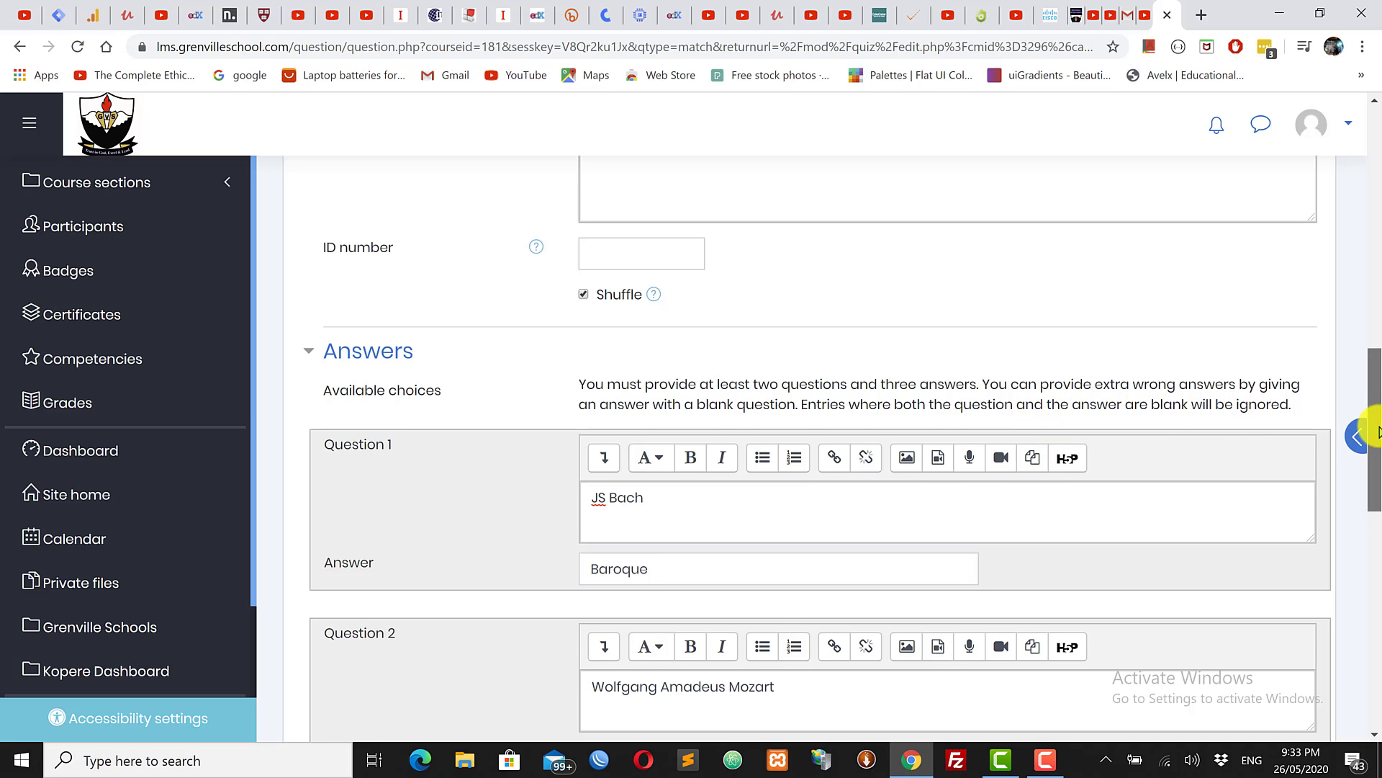
drag(1376, 432, 1265, 562)
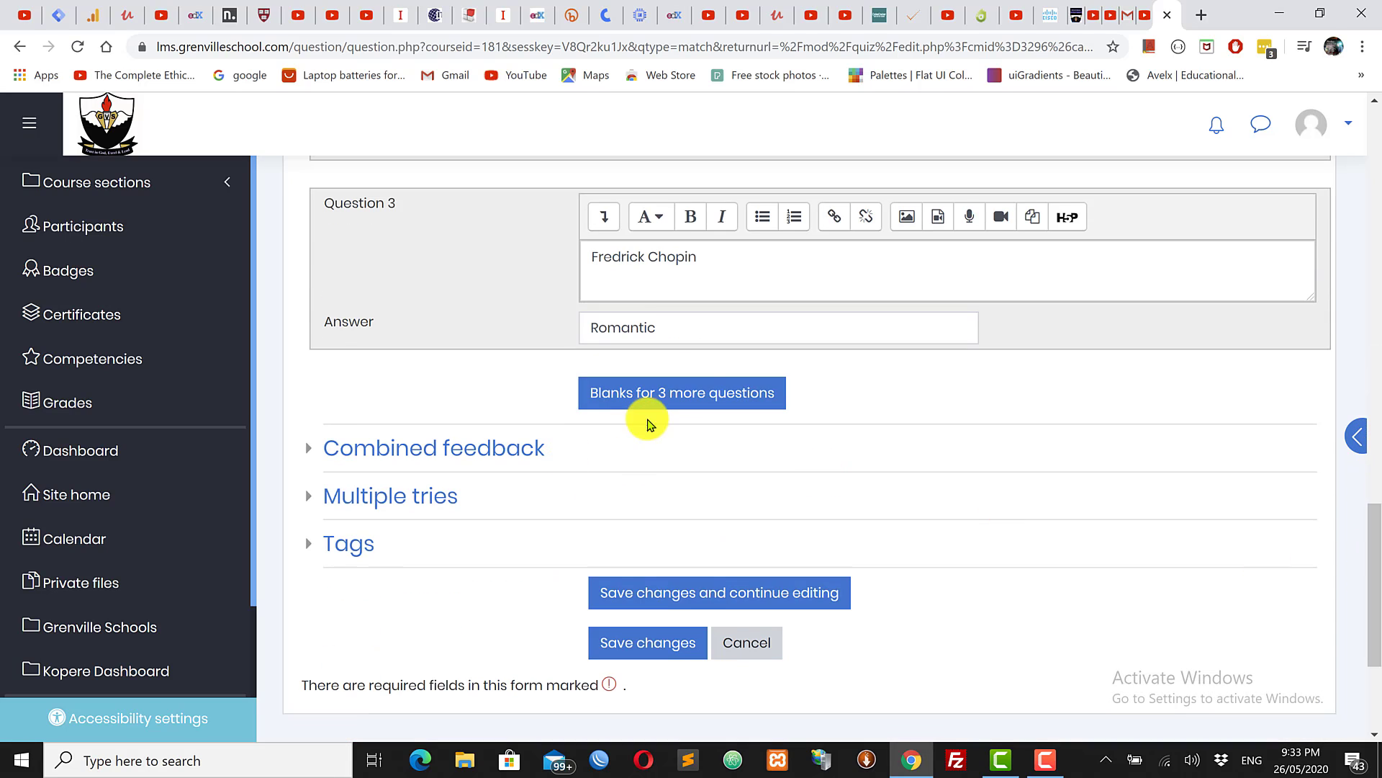
click(650, 398)
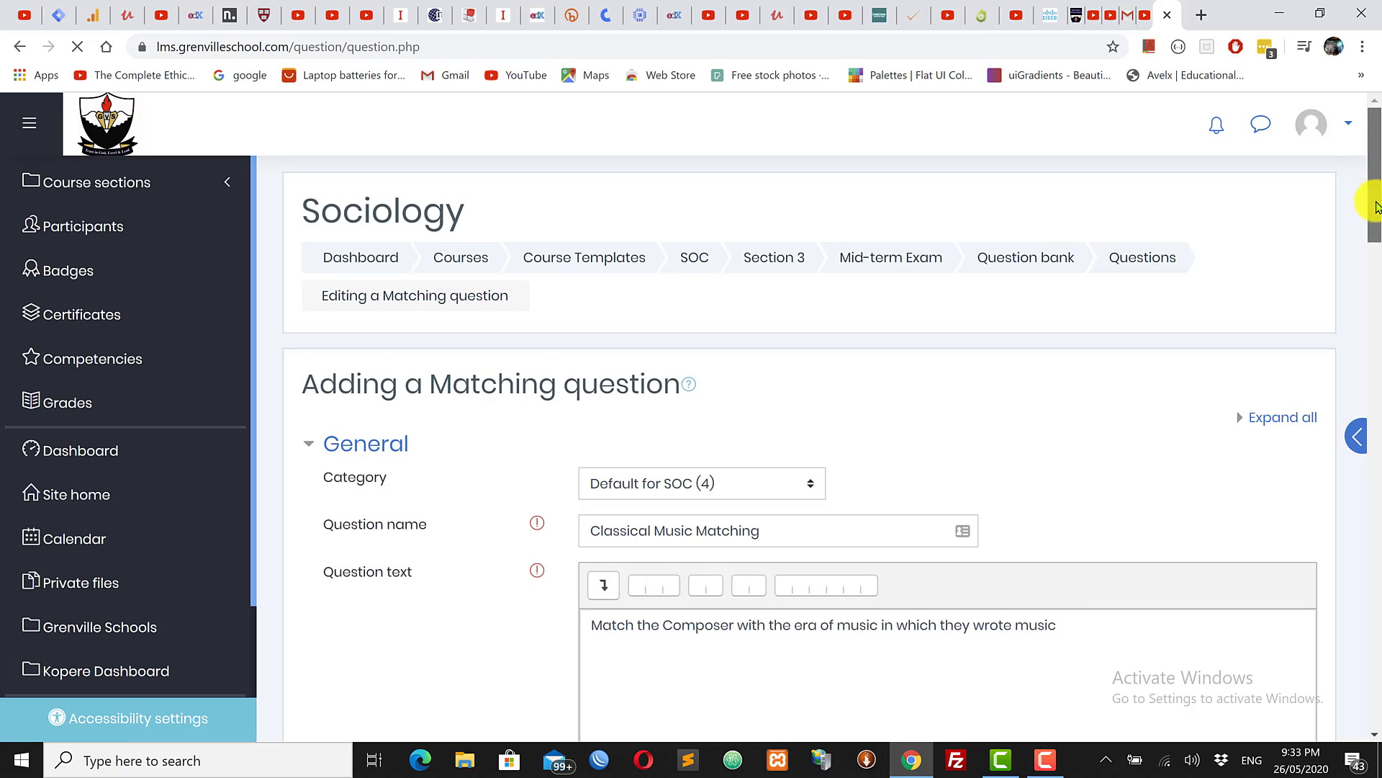
drag(1377, 199, 1377, 431)
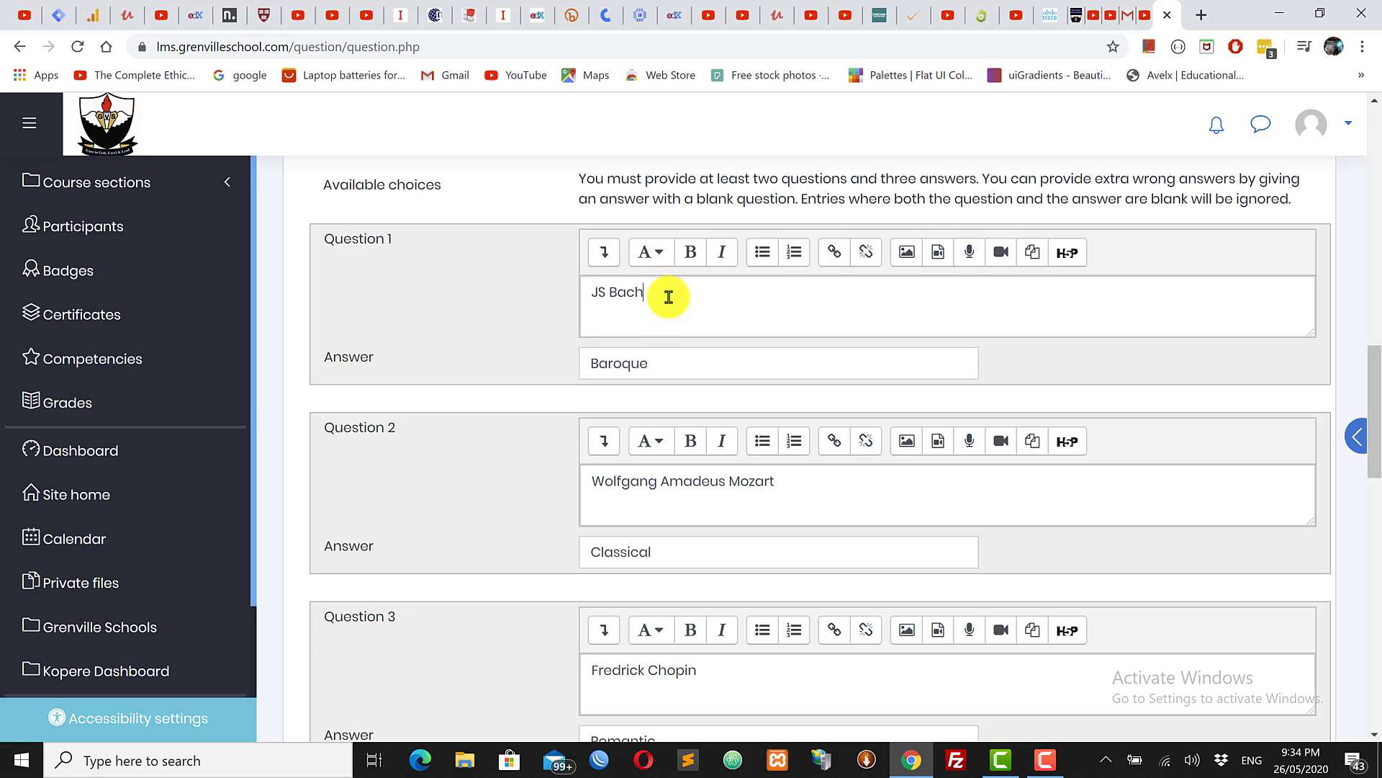
drag(658, 294, 577, 299)
drag(668, 362, 573, 362)
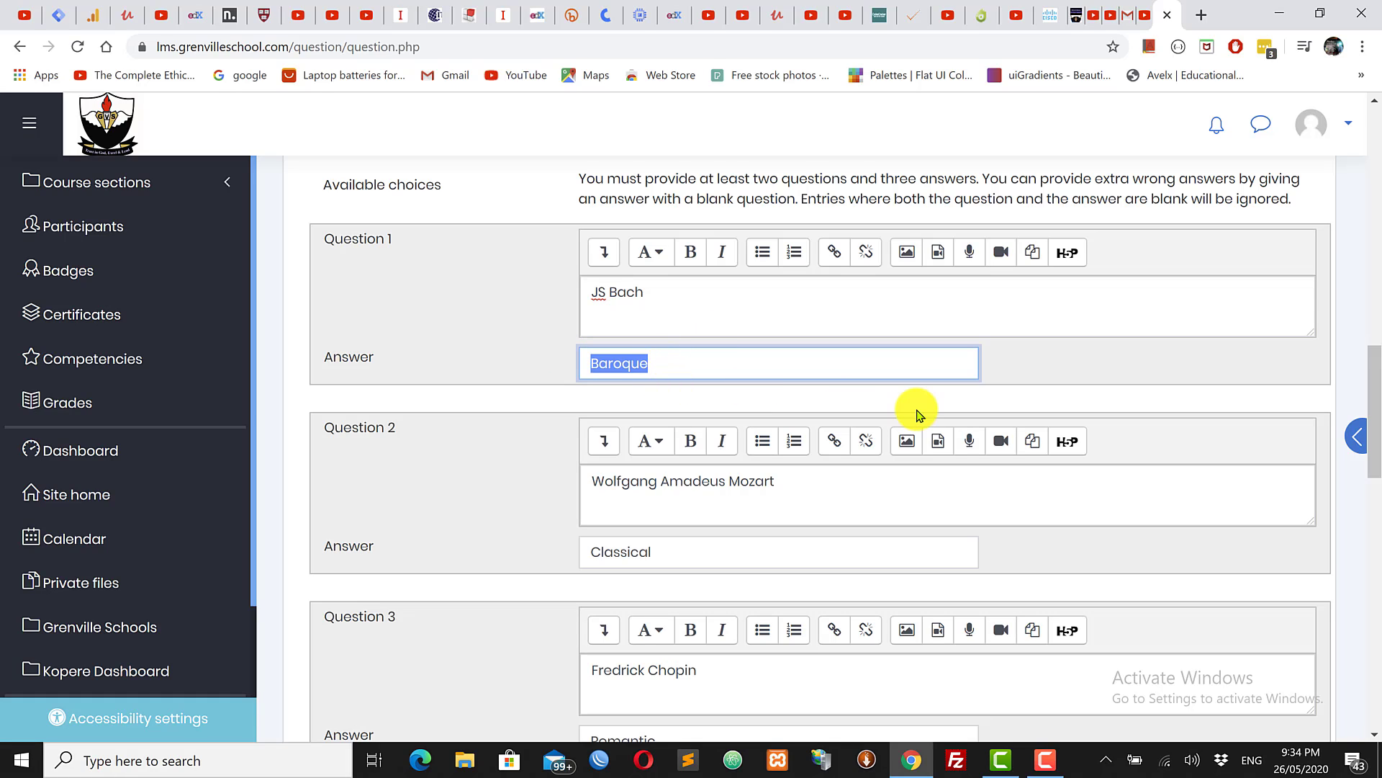
drag(1374, 392, 1373, 398)
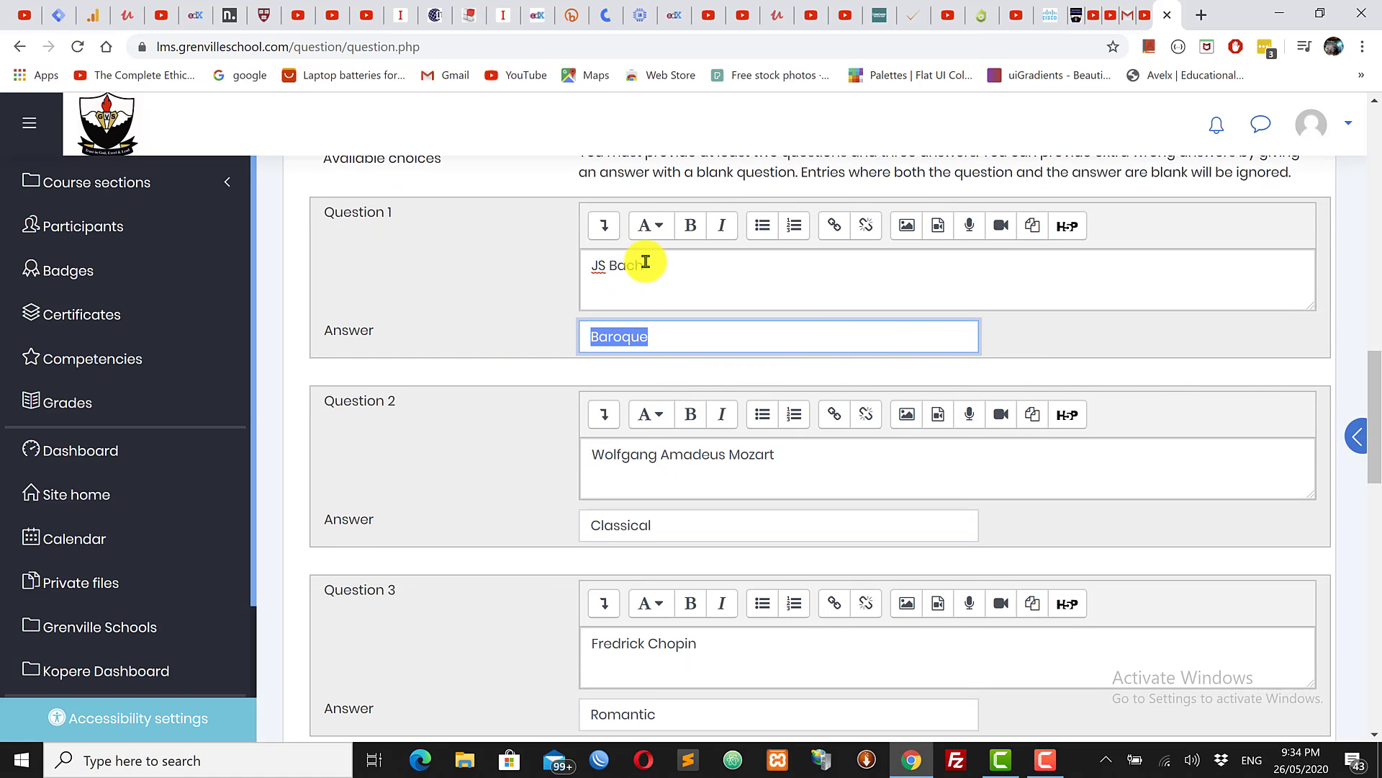
drag(663, 263, 506, 265)
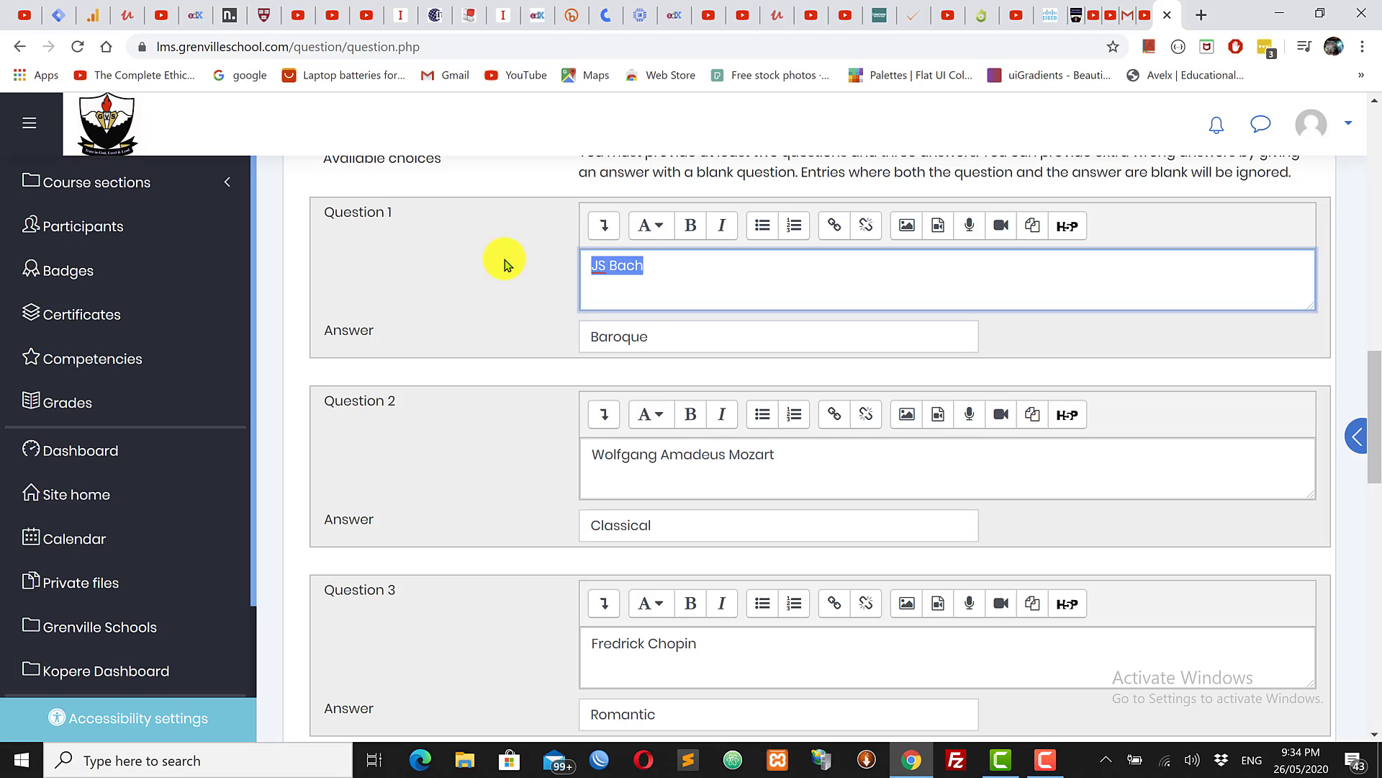
click(670, 343)
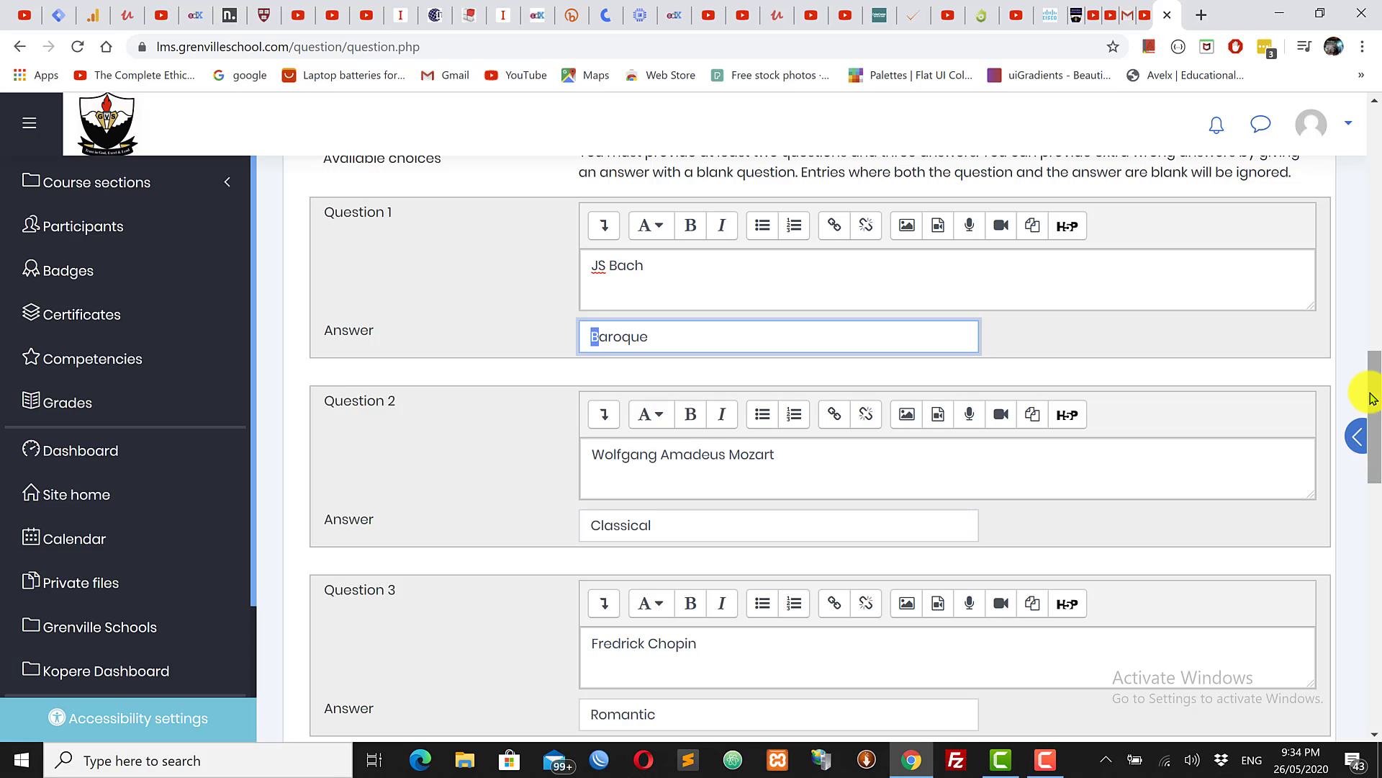
drag(1375, 392, 1375, 504)
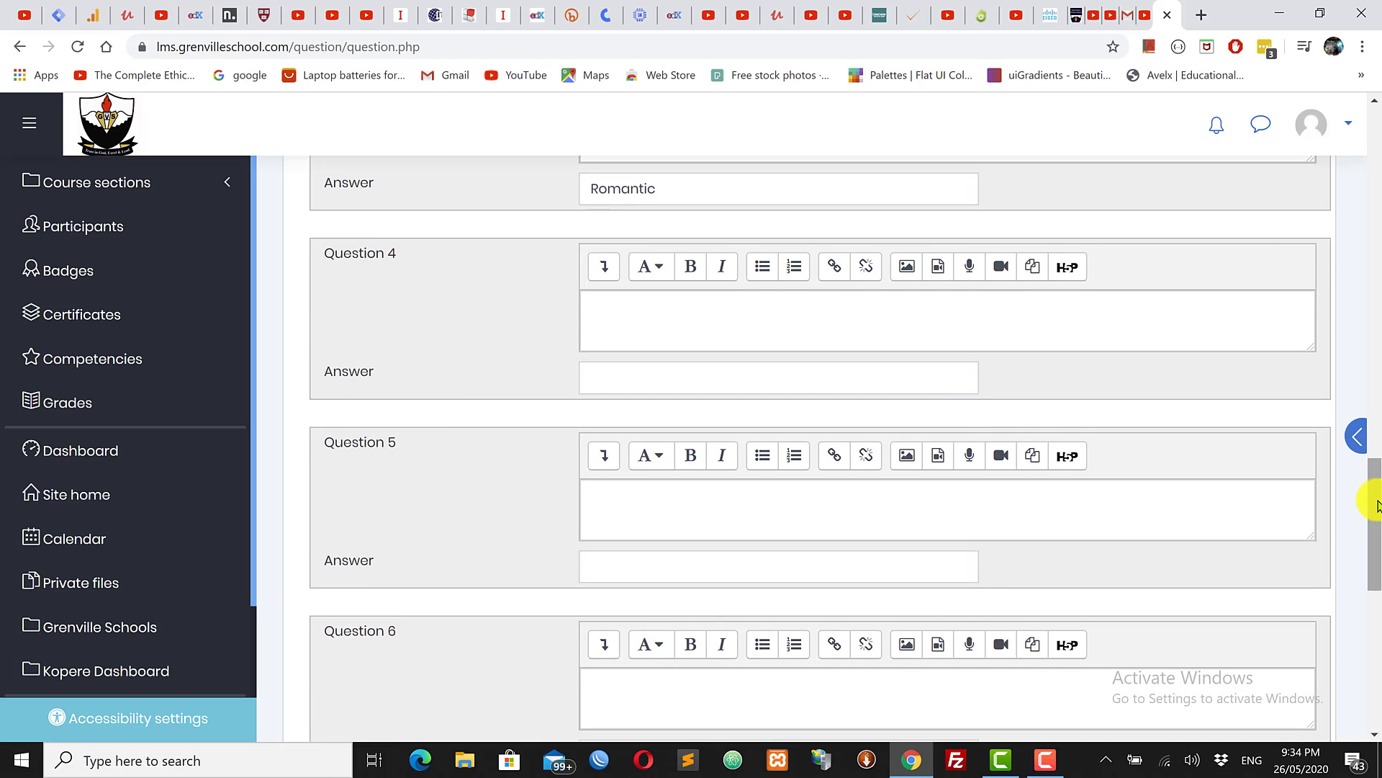
Step: Enter 'Medieval' as the Question 4 answer and leave its question text blank
scroll(1377, 504, up, 1)
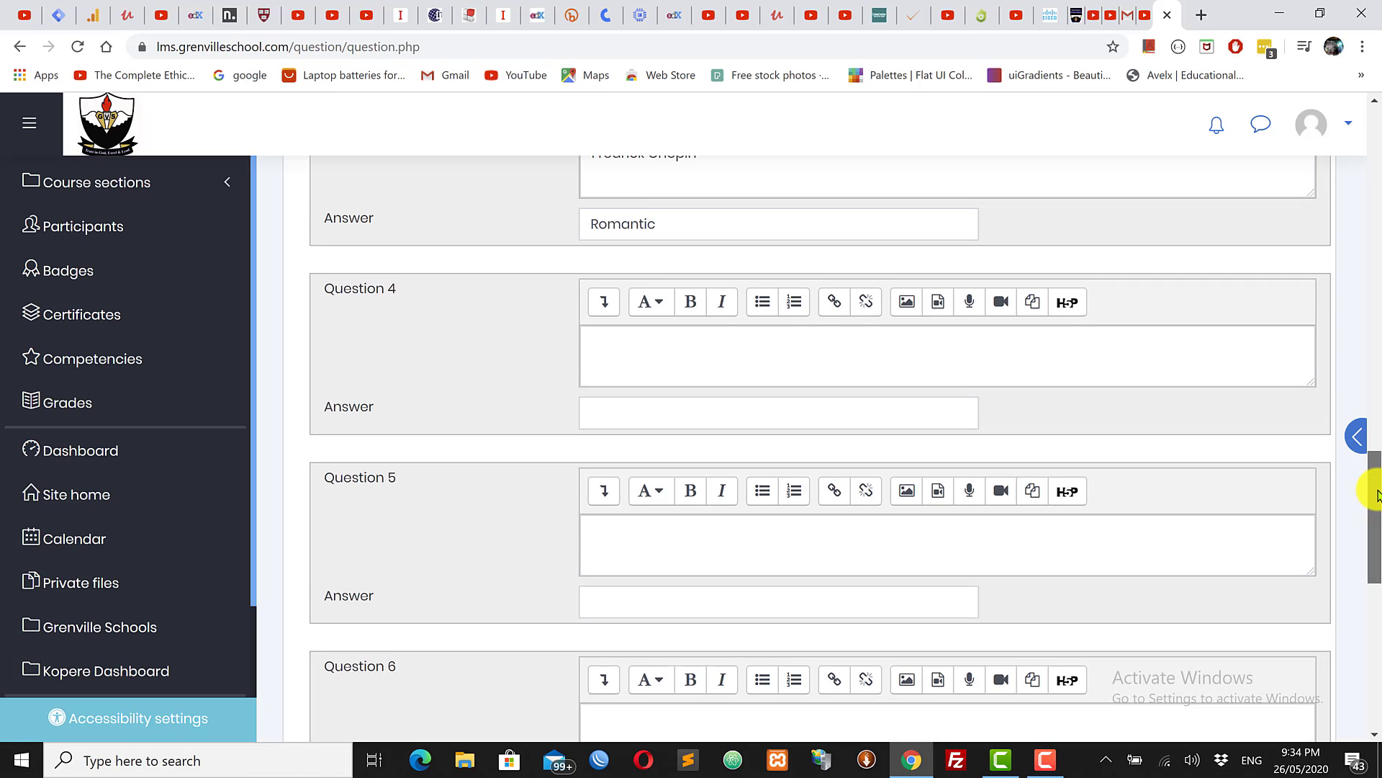
click(650, 430)
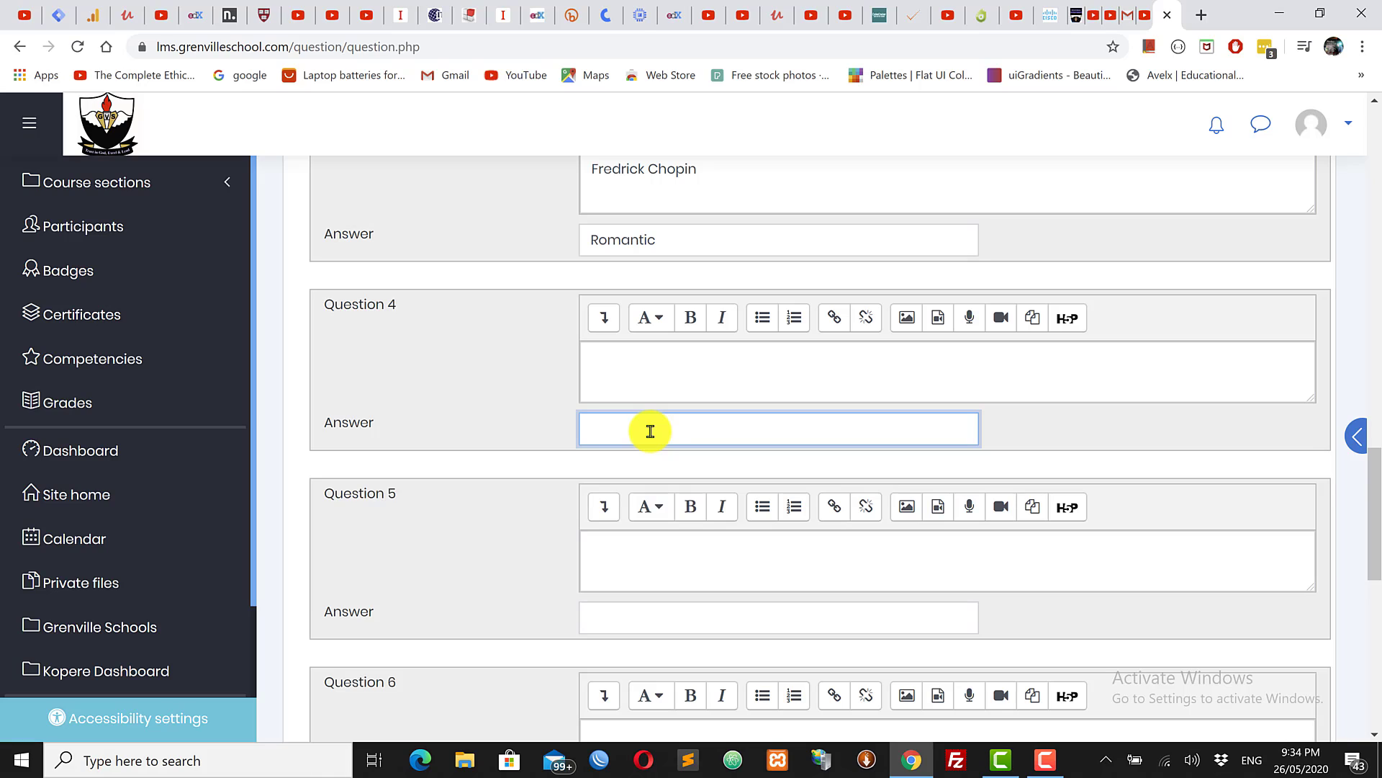
click(632, 360)
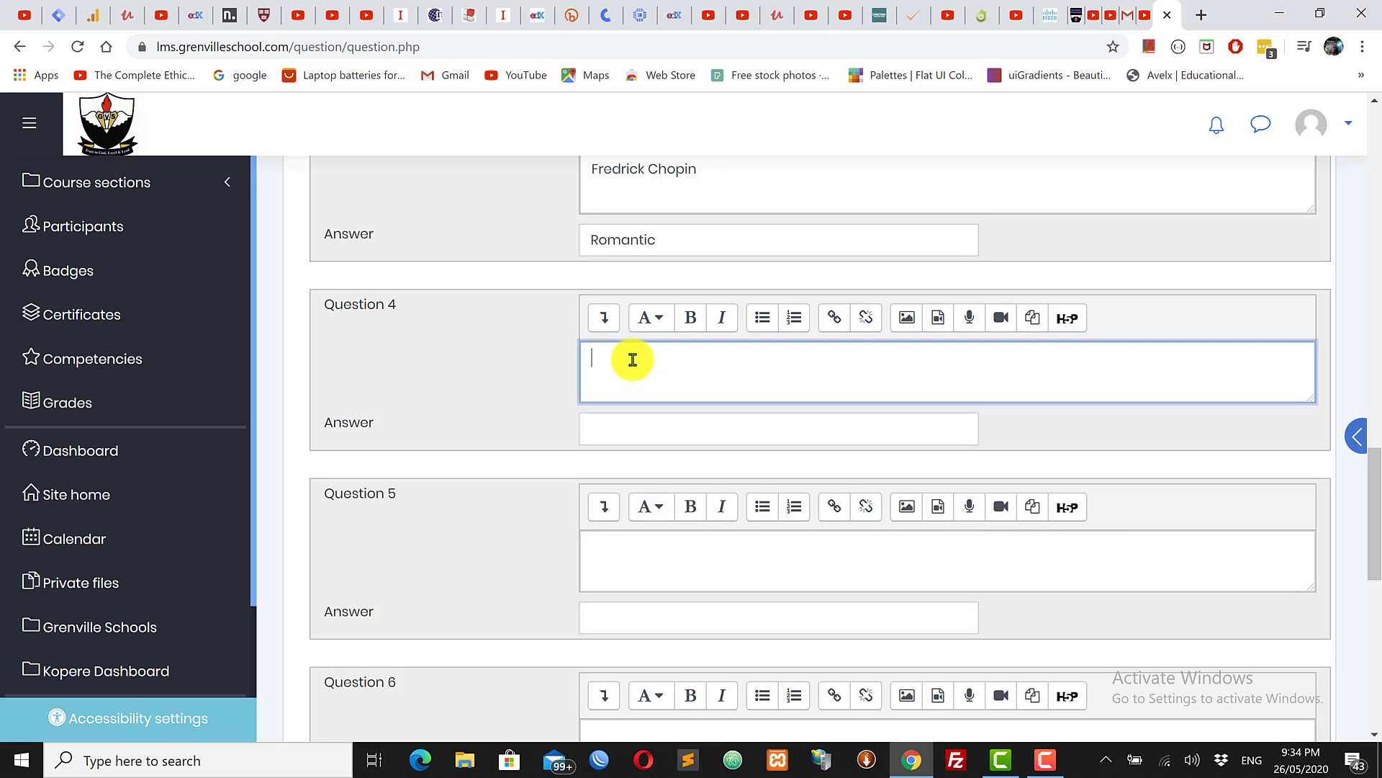
click(632, 430)
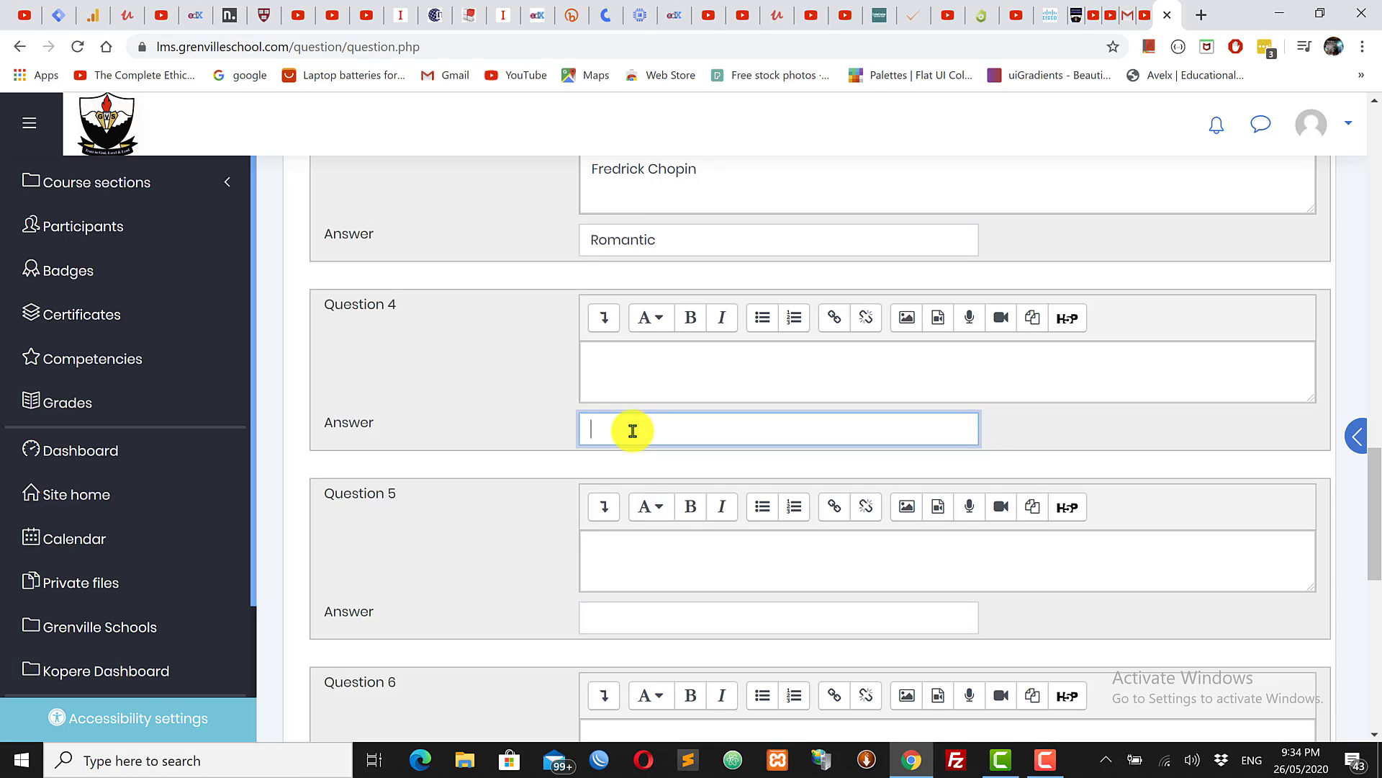
text(Medieval)
click(710, 361)
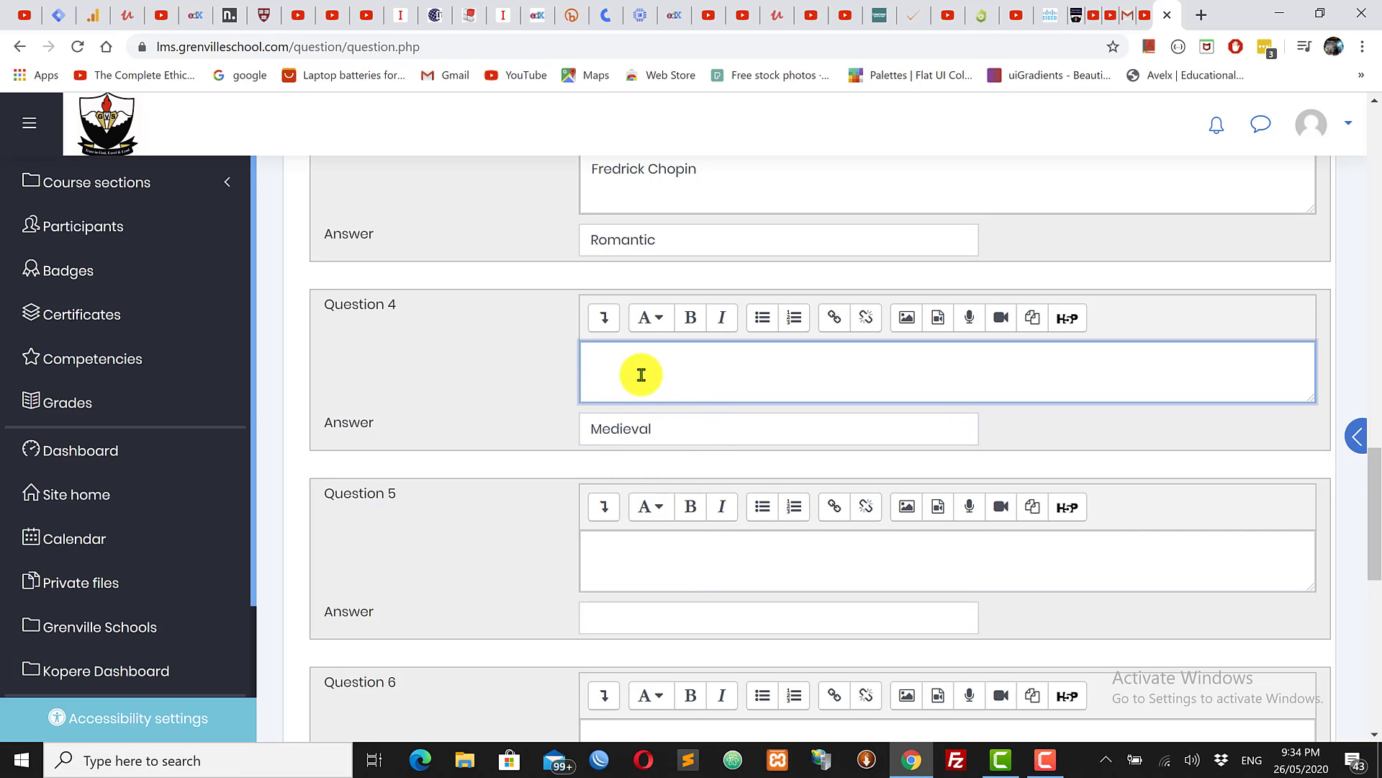
Step: Enter '20th century' as the Question 5 answer with no question text
drag(1375, 488, 1376, 331)
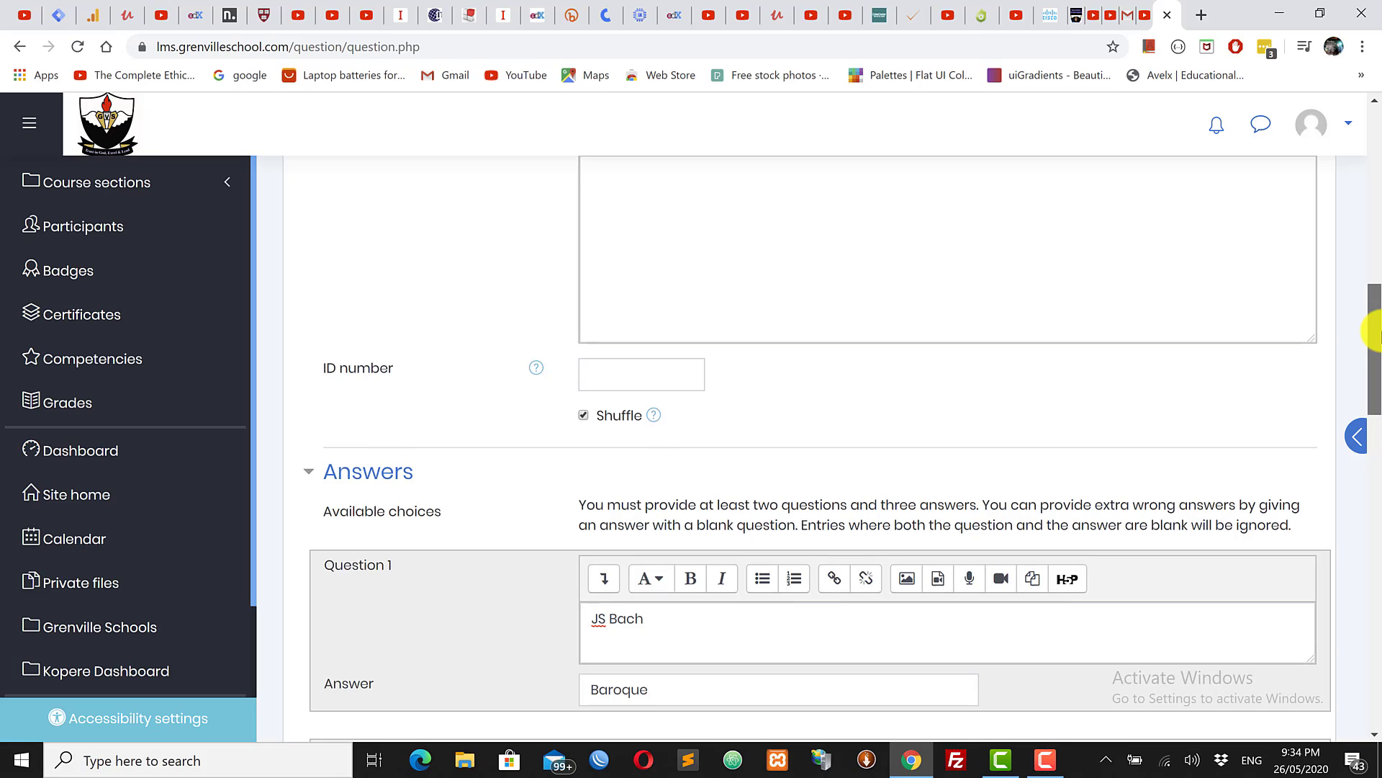
scroll(1133, 401, down, 1)
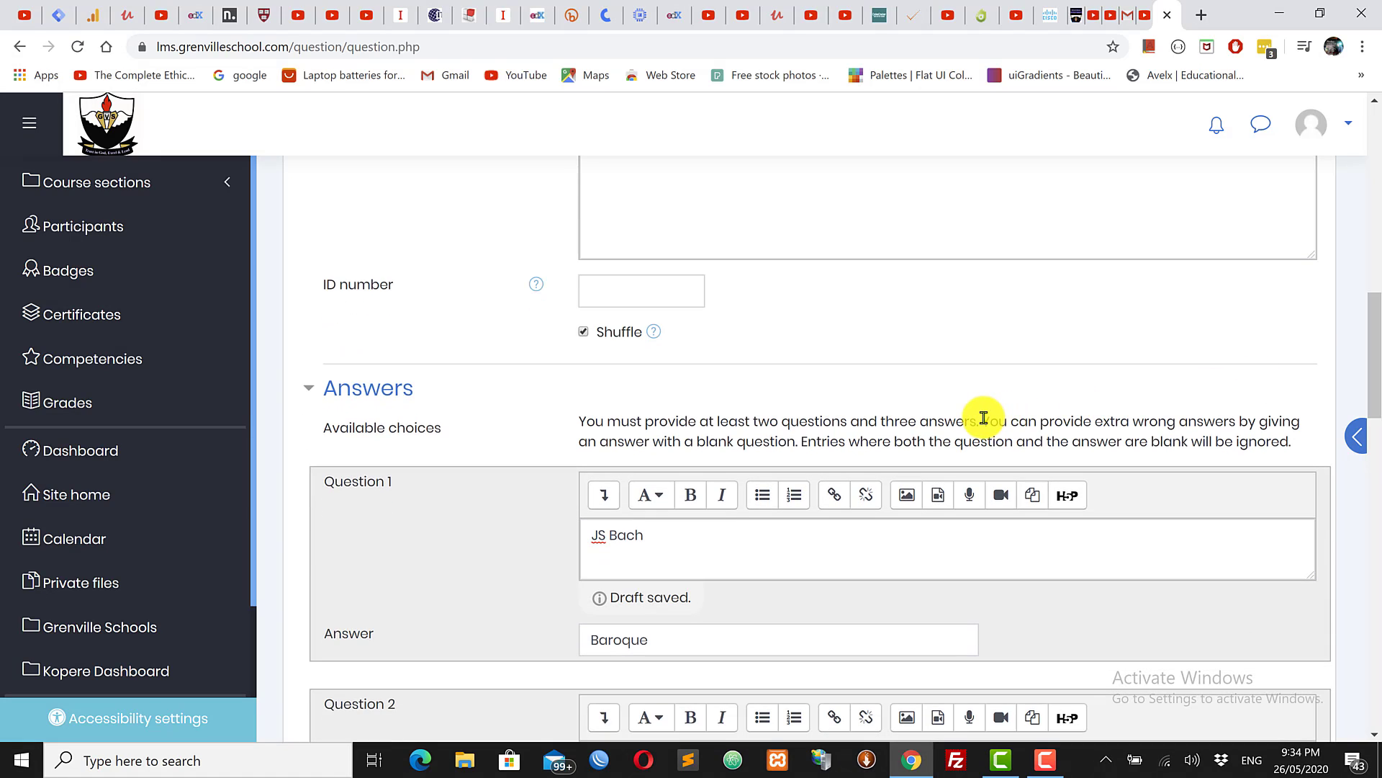
drag(982, 419, 1208, 429)
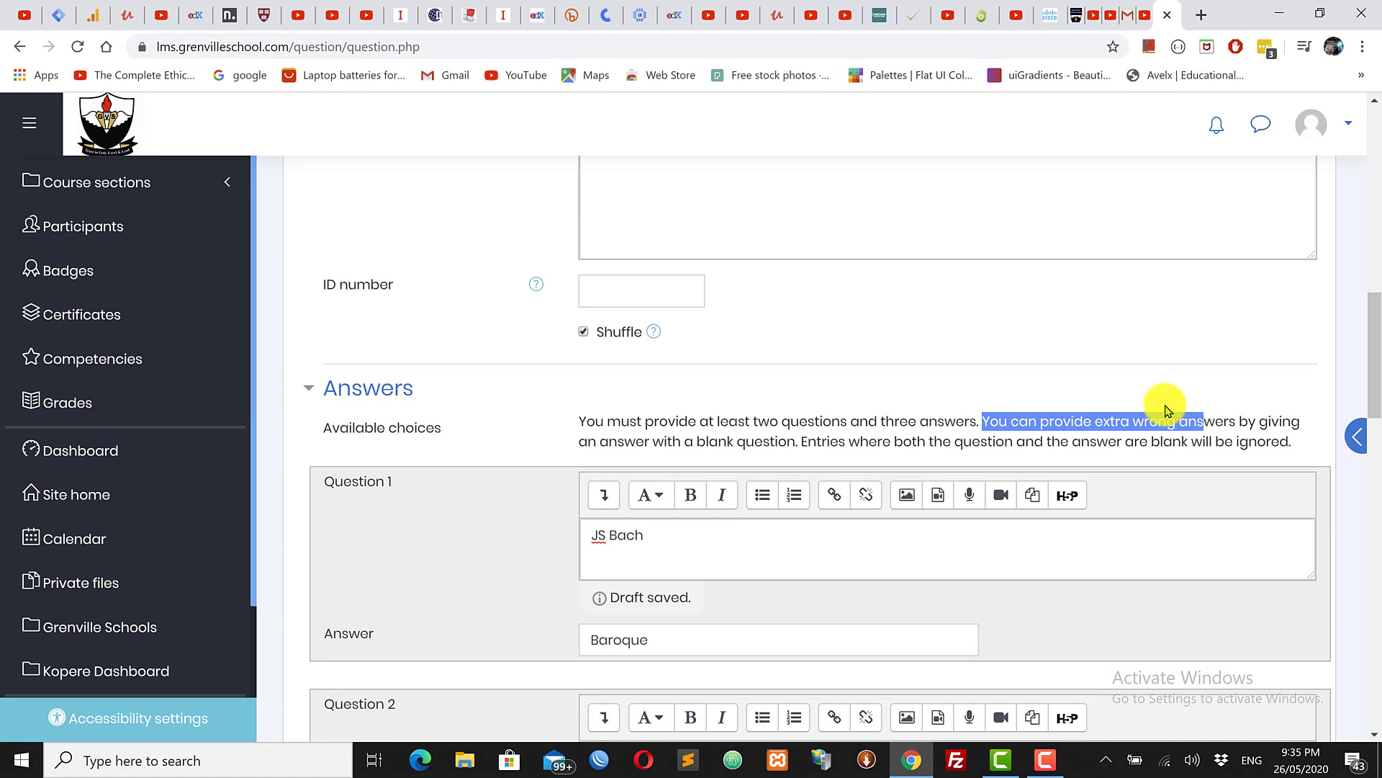
click(1157, 402)
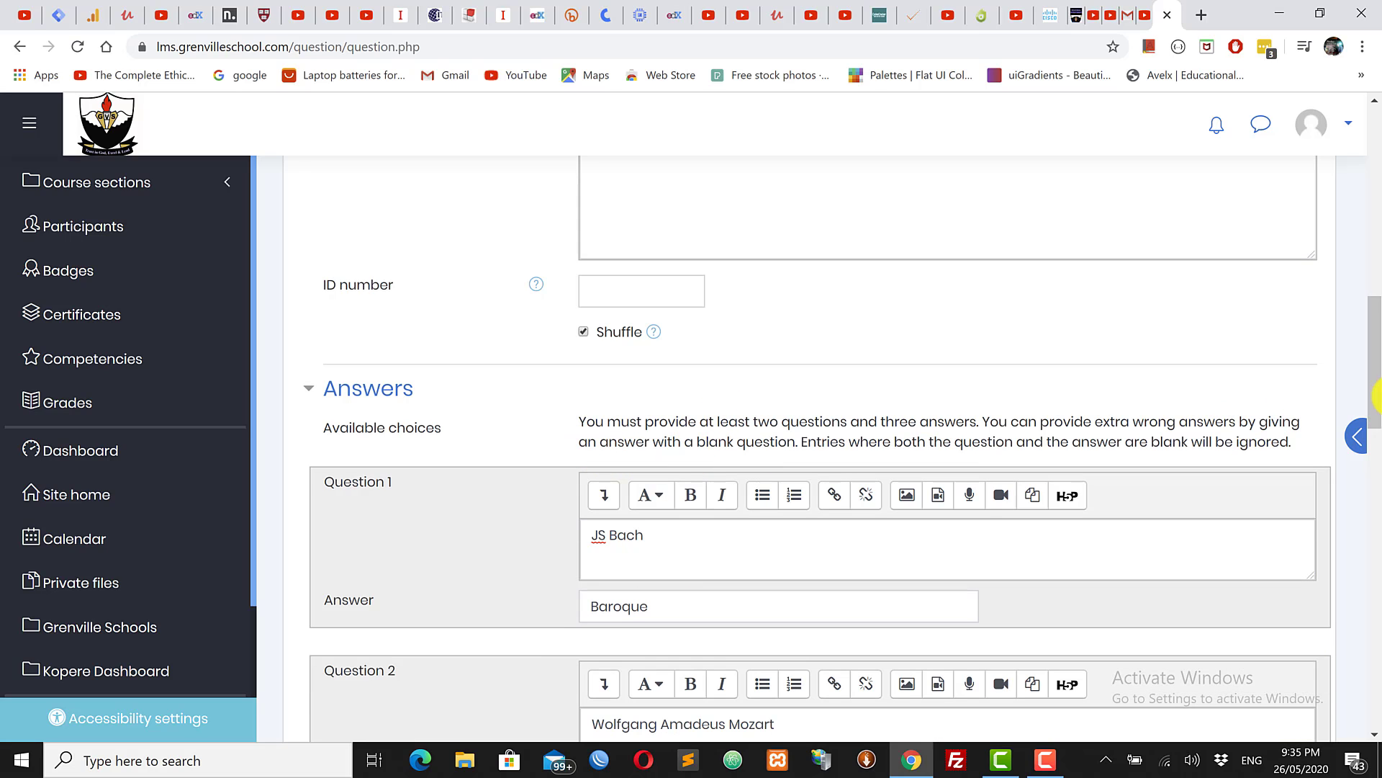
drag(1372, 351, 1377, 553)
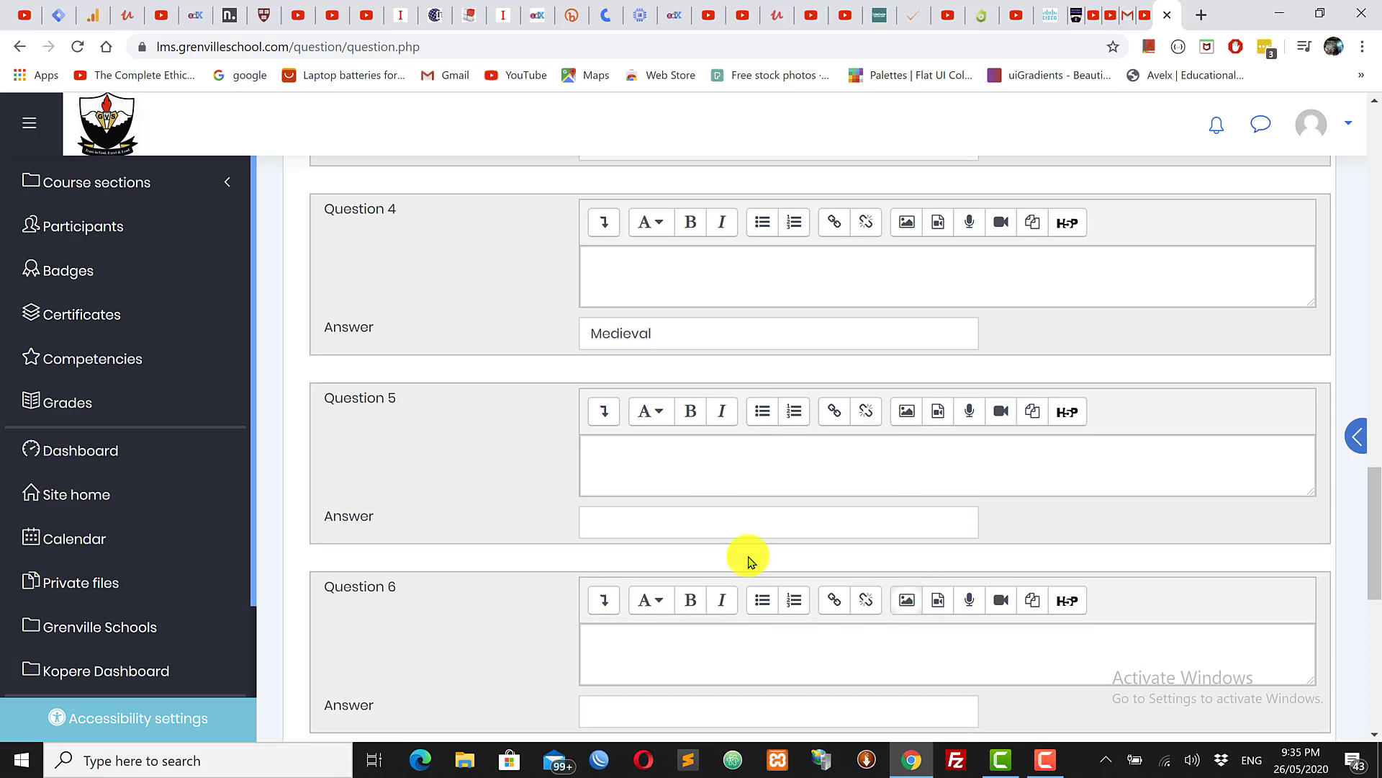
click(623, 521)
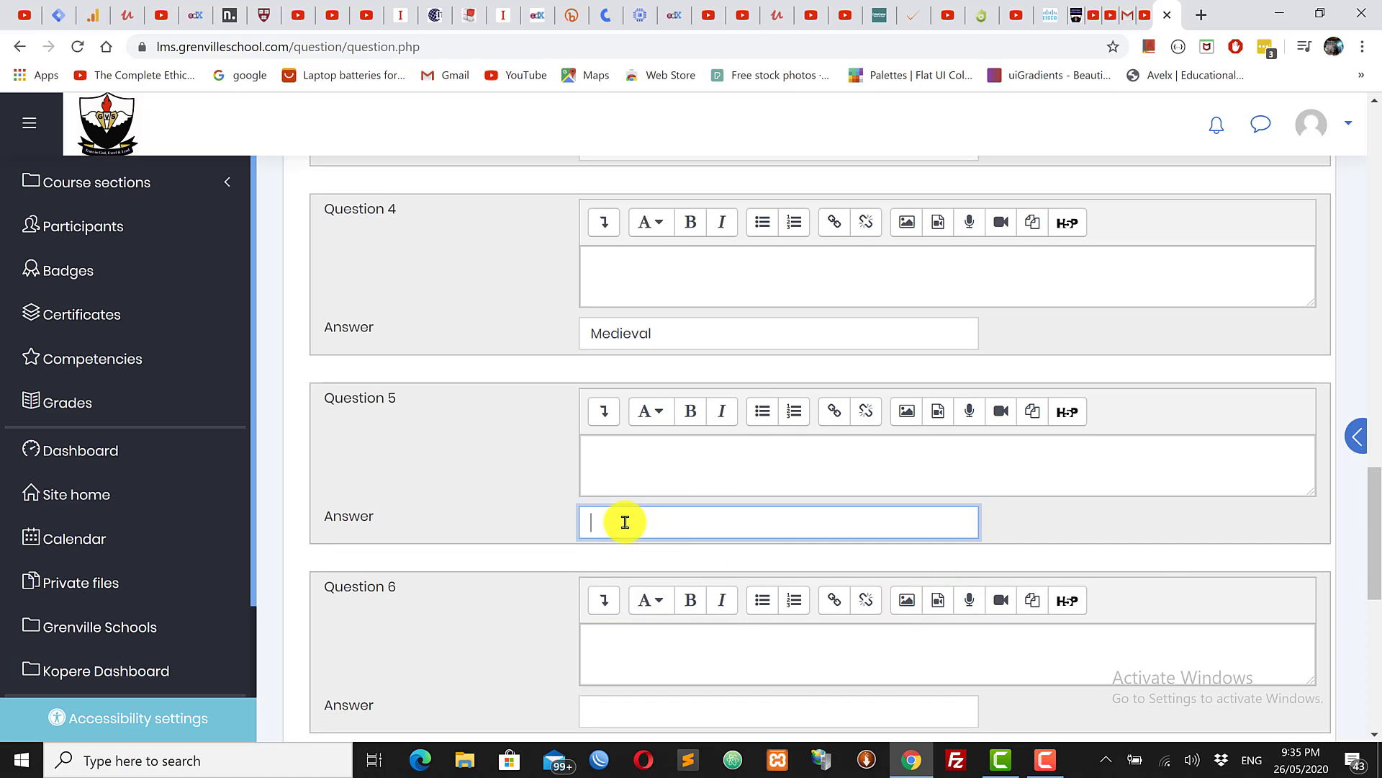
text(20th century)
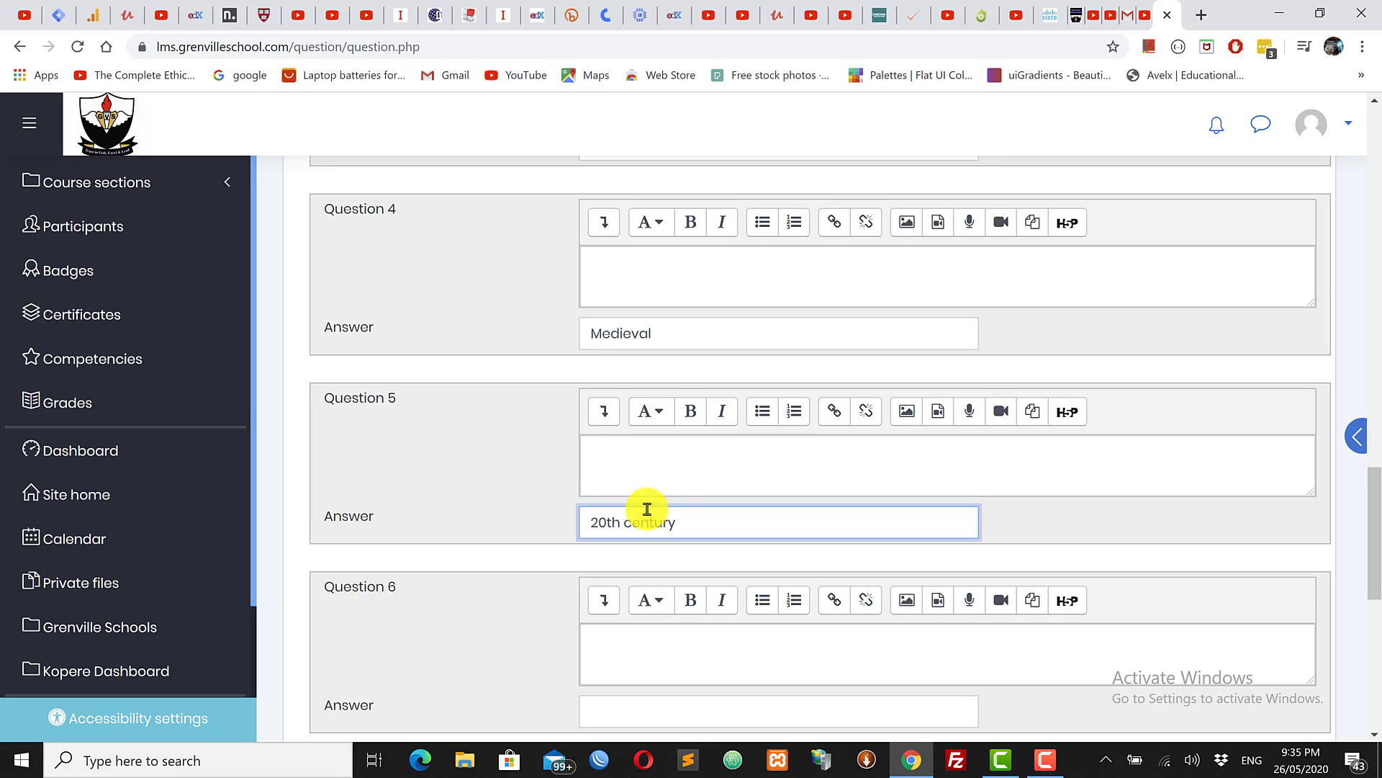
click(641, 463)
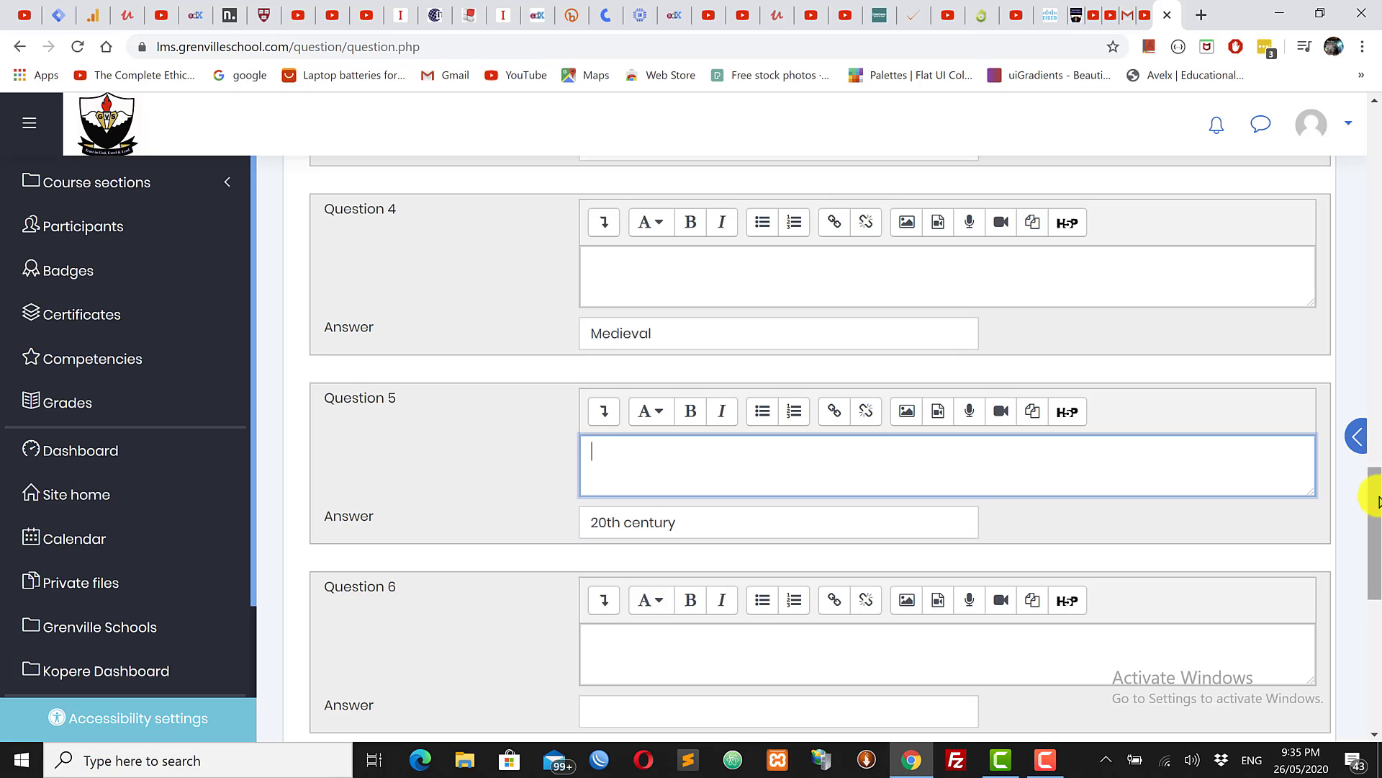
drag(1377, 511, 1373, 580)
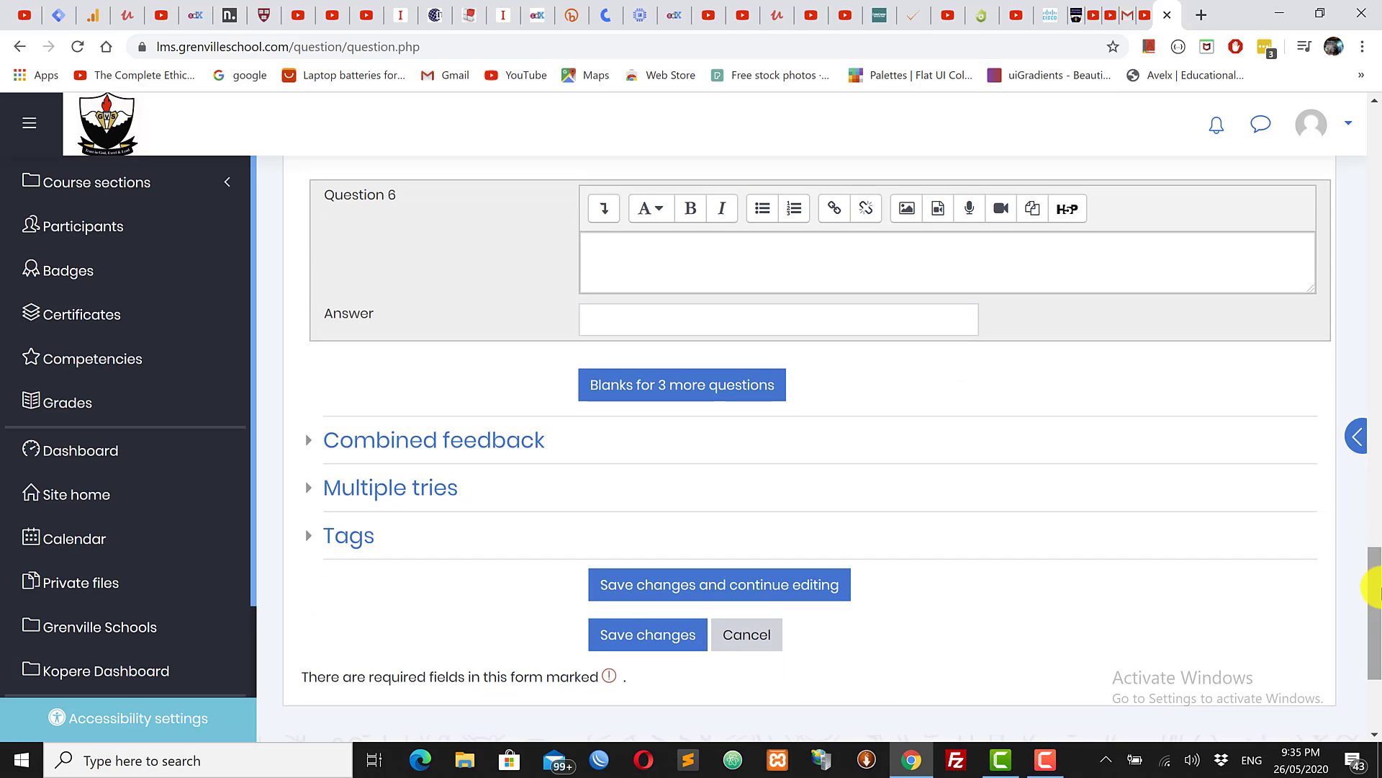
Step: Save the matching question and keep editing, then preview it with Mozart, Chopin and JS Bach listed
click(686, 593)
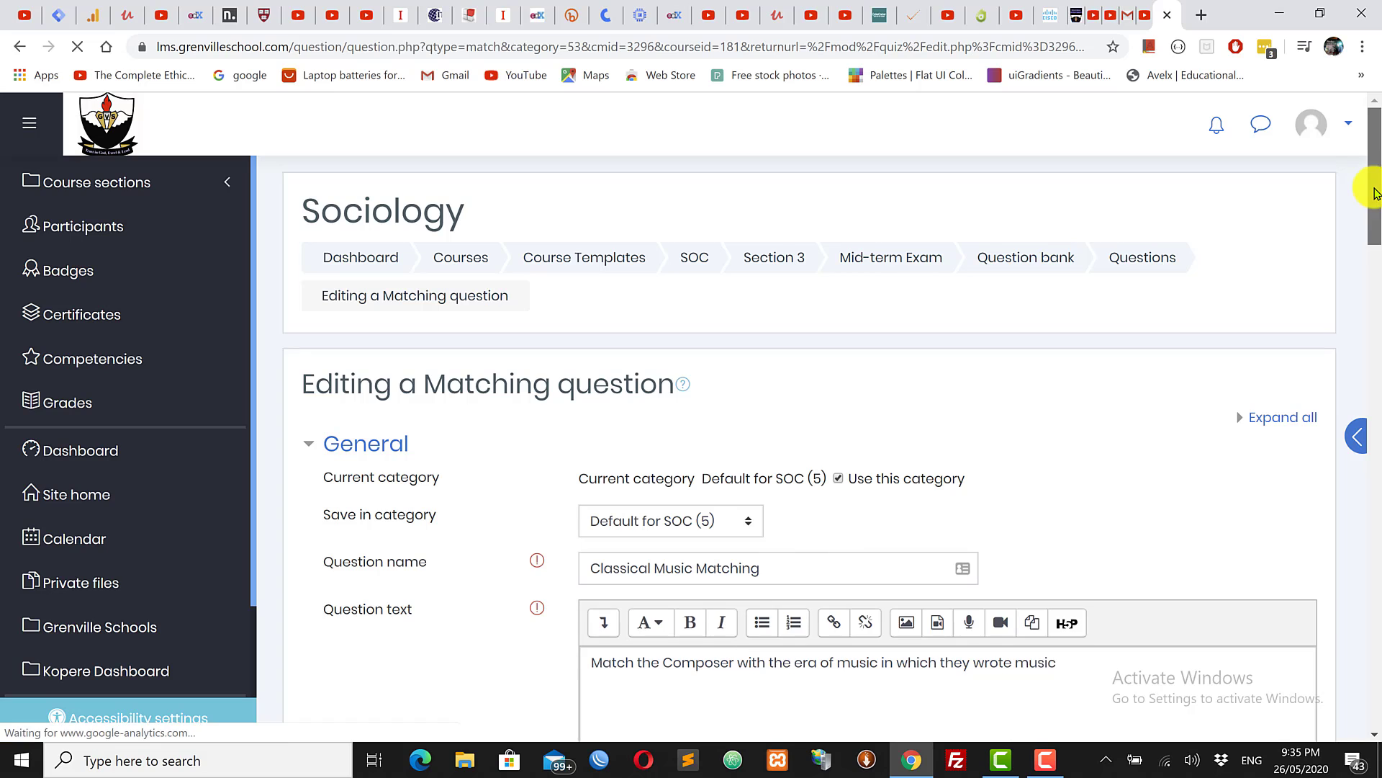
drag(1372, 191, 1372, 652)
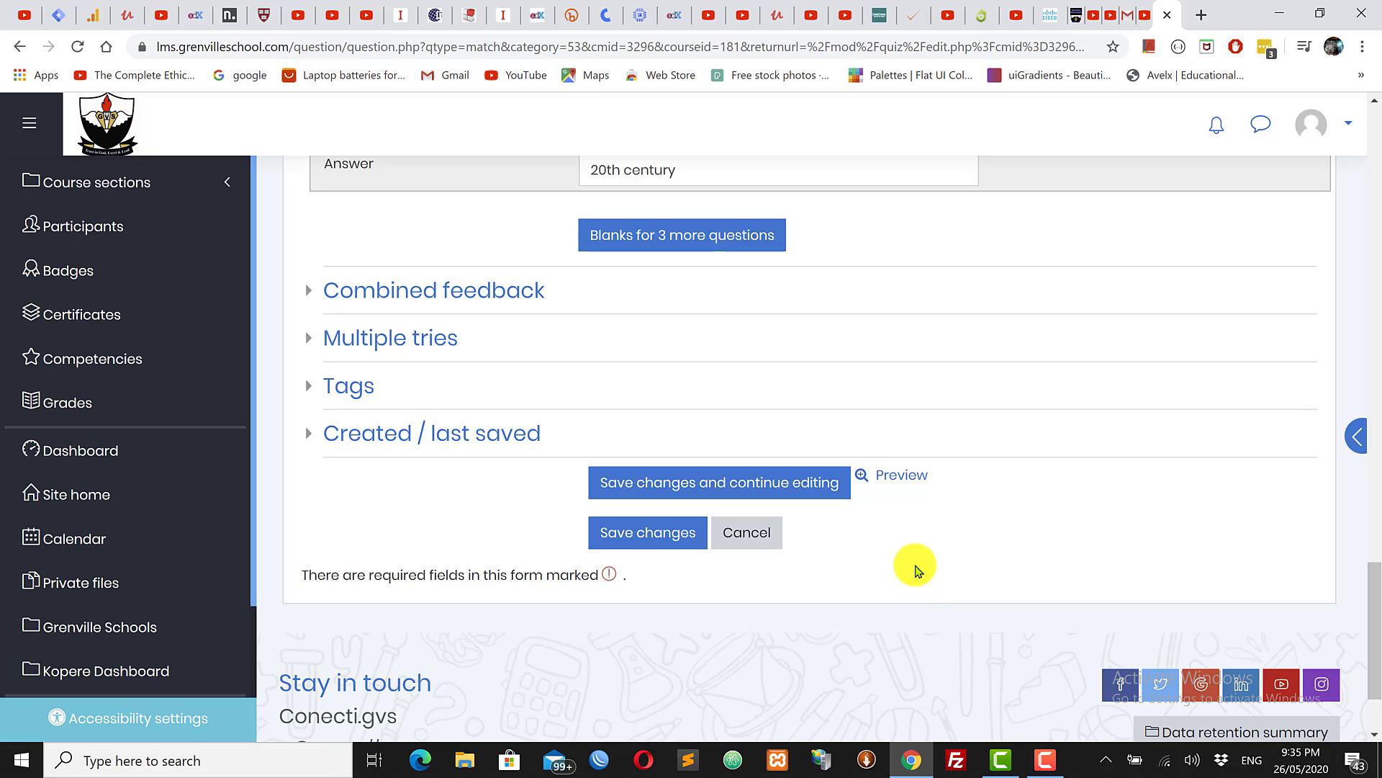
click(900, 478)
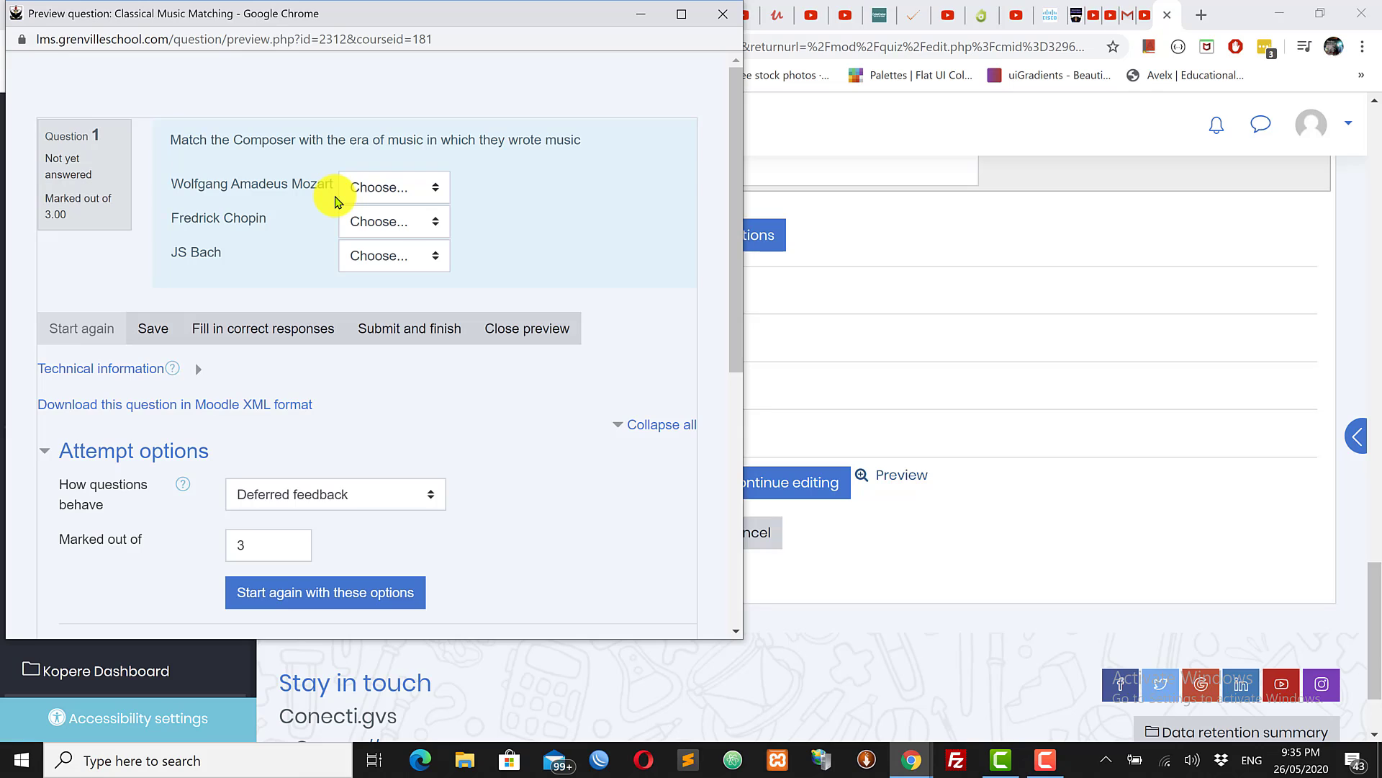
Step: Match Mozart to Classical, JS Bach to Baroque and Chopin to 20th century, then submit the attempt
click(407, 202)
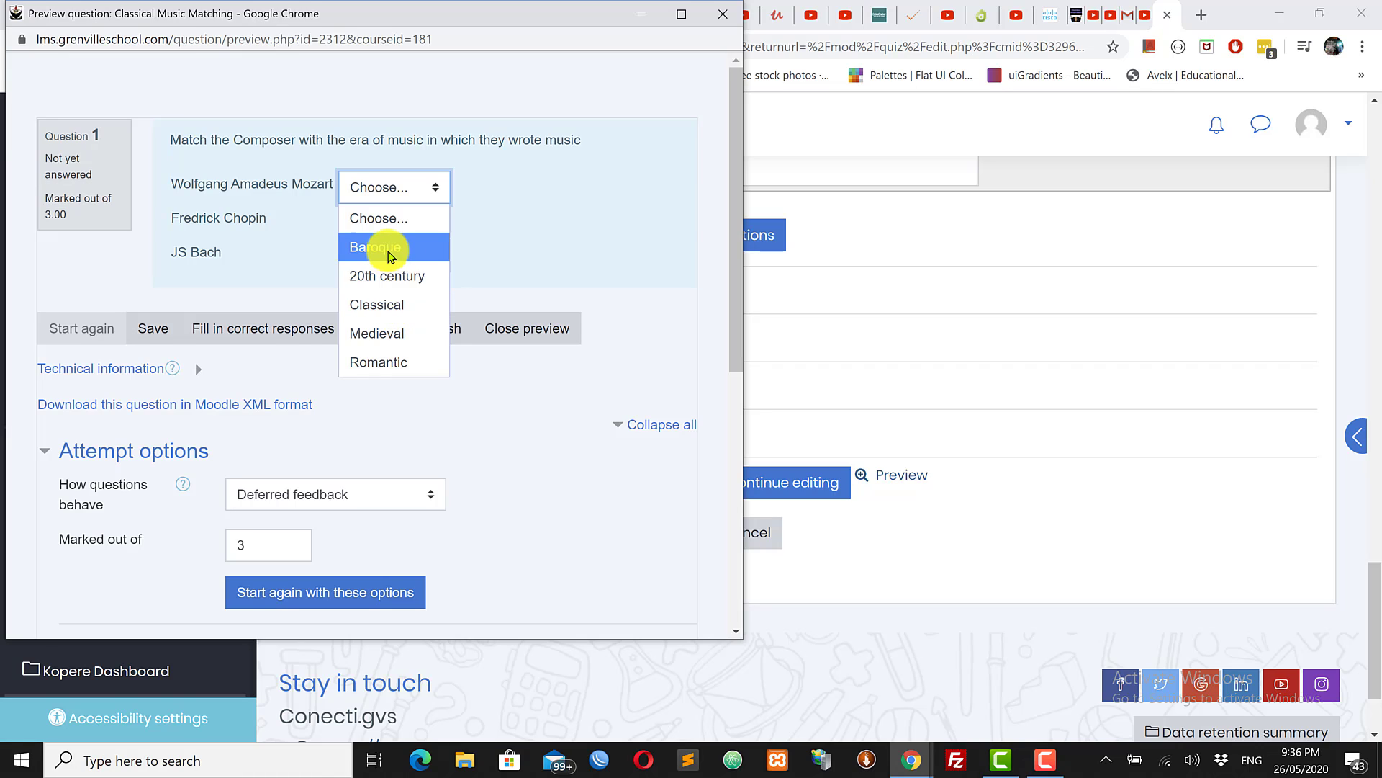
click(385, 302)
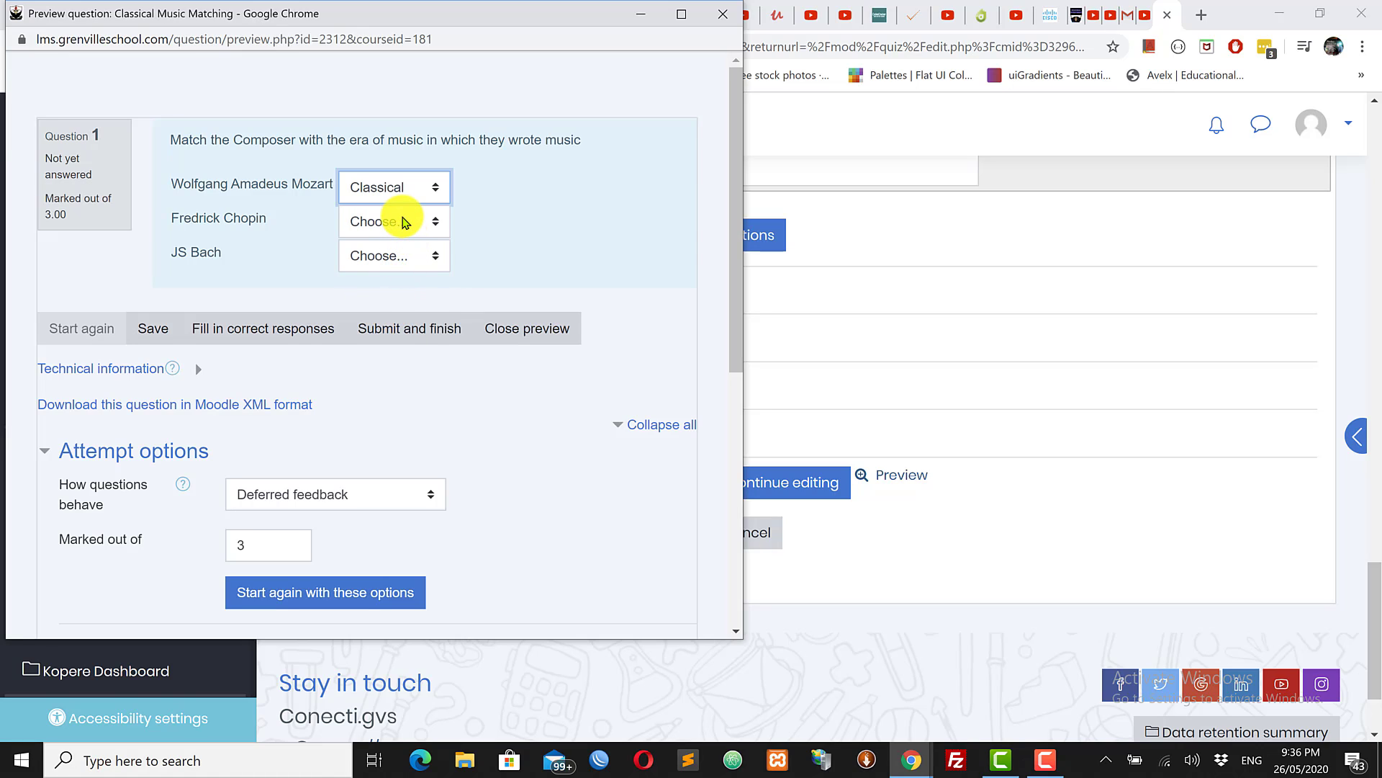
click(405, 222)
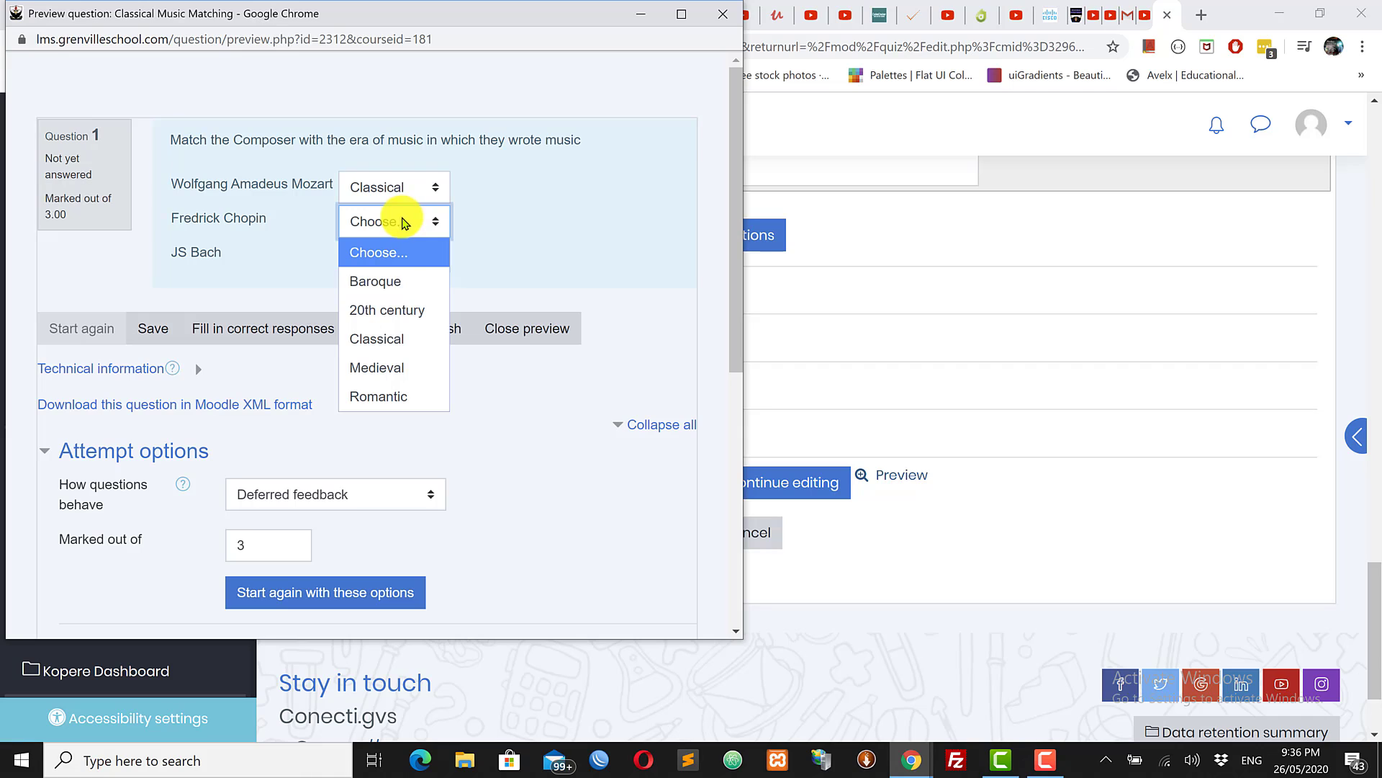
click(381, 401)
click(390, 258)
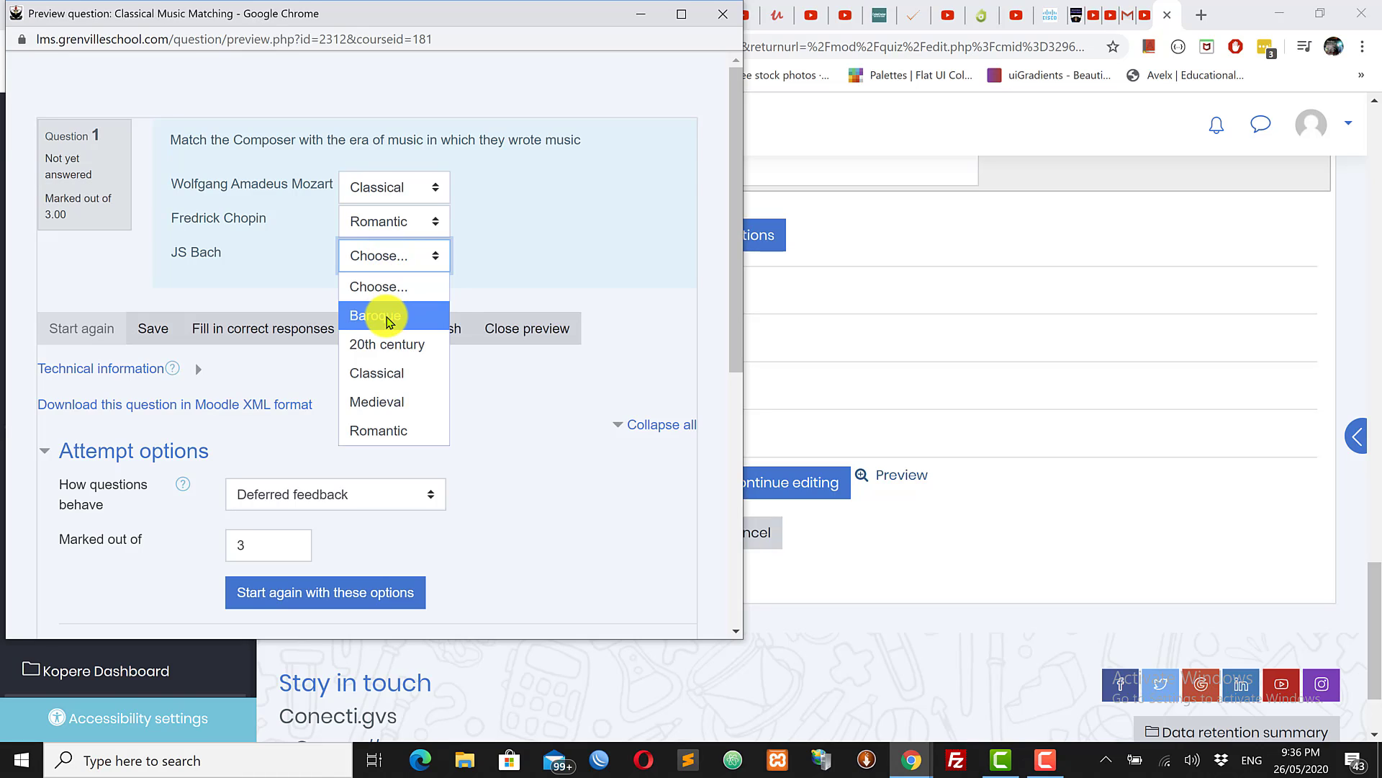
click(384, 315)
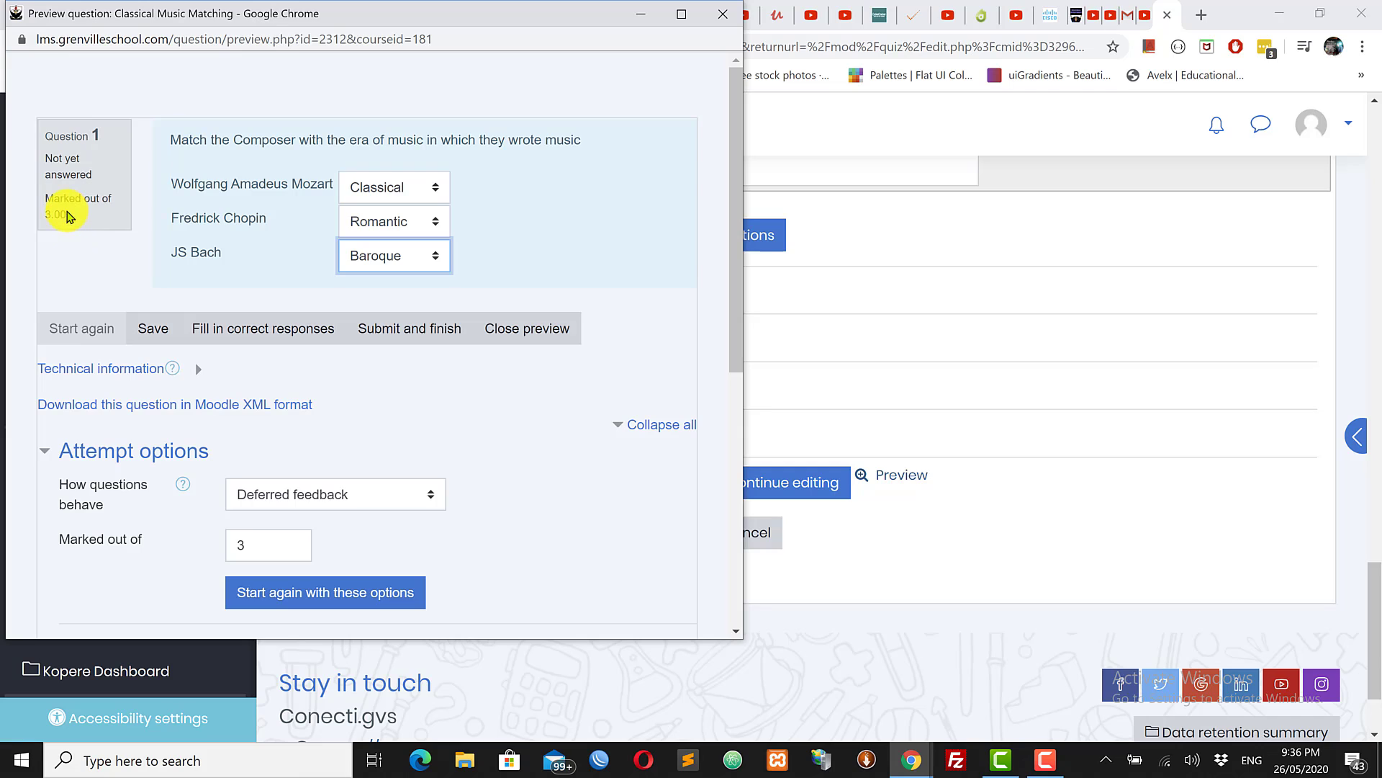
drag(67, 216, 39, 218)
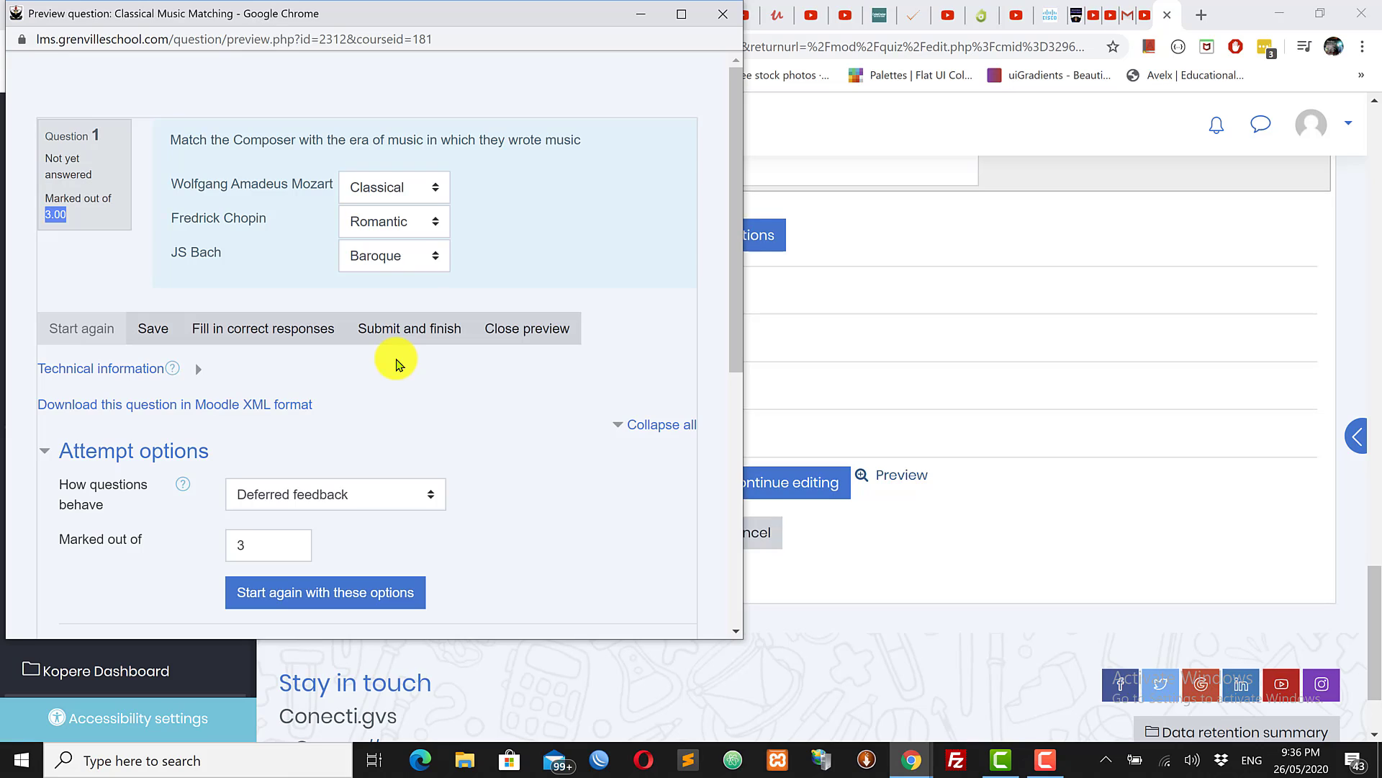
click(412, 220)
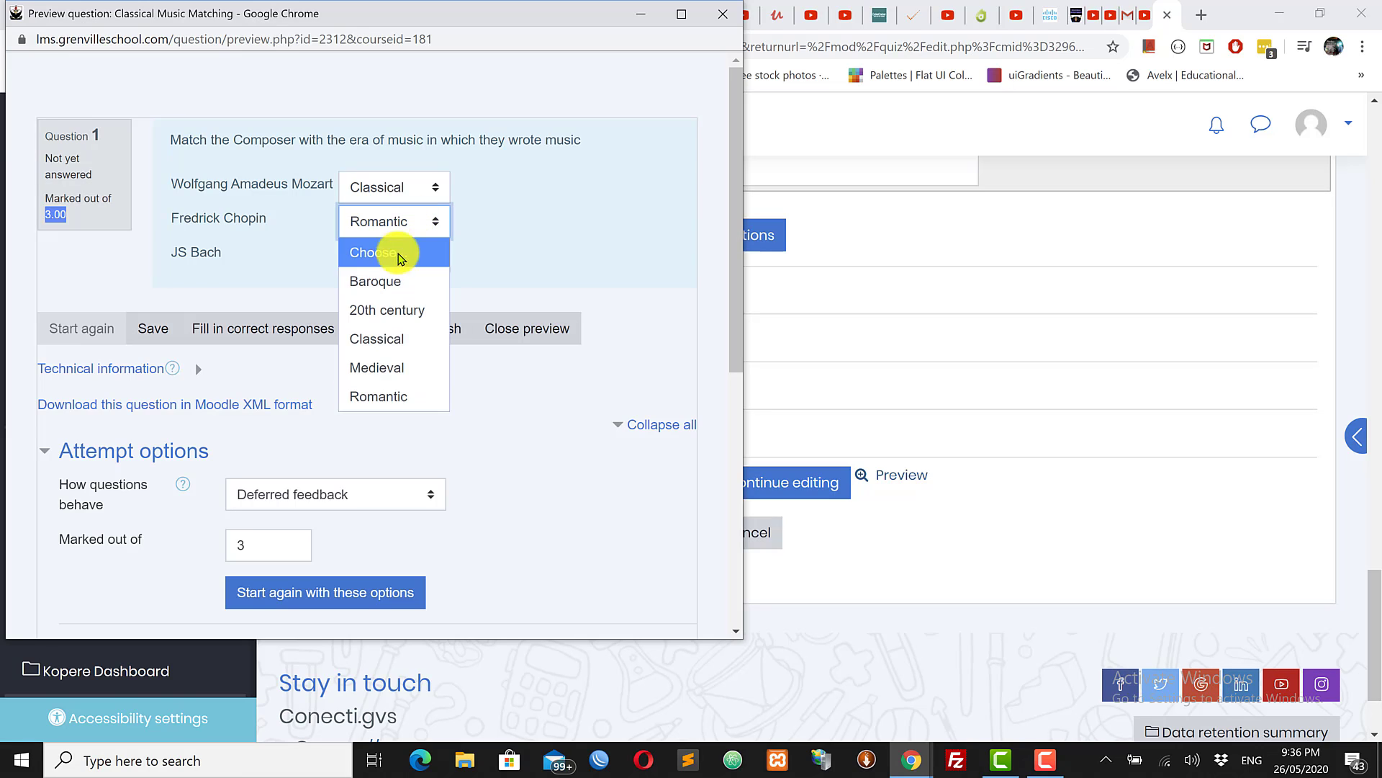
click(381, 310)
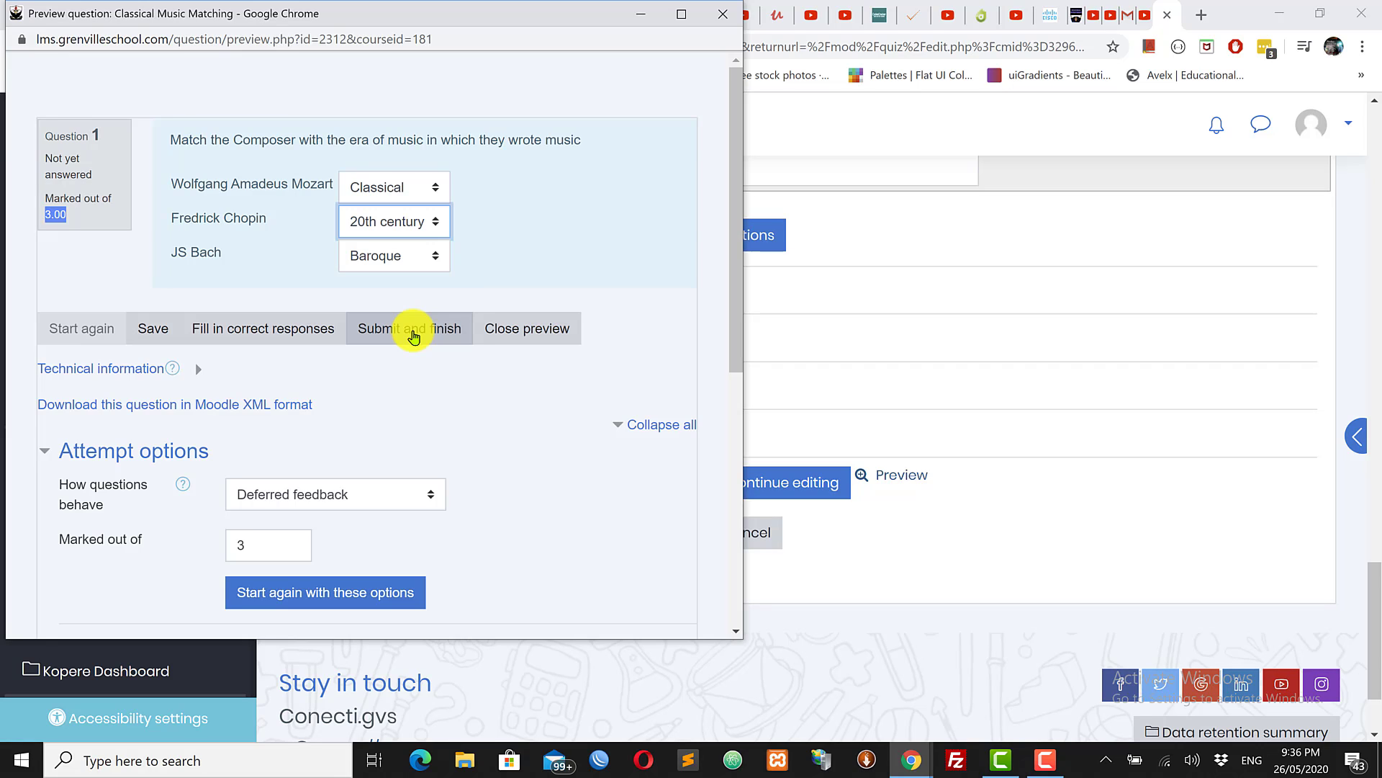
click(413, 336)
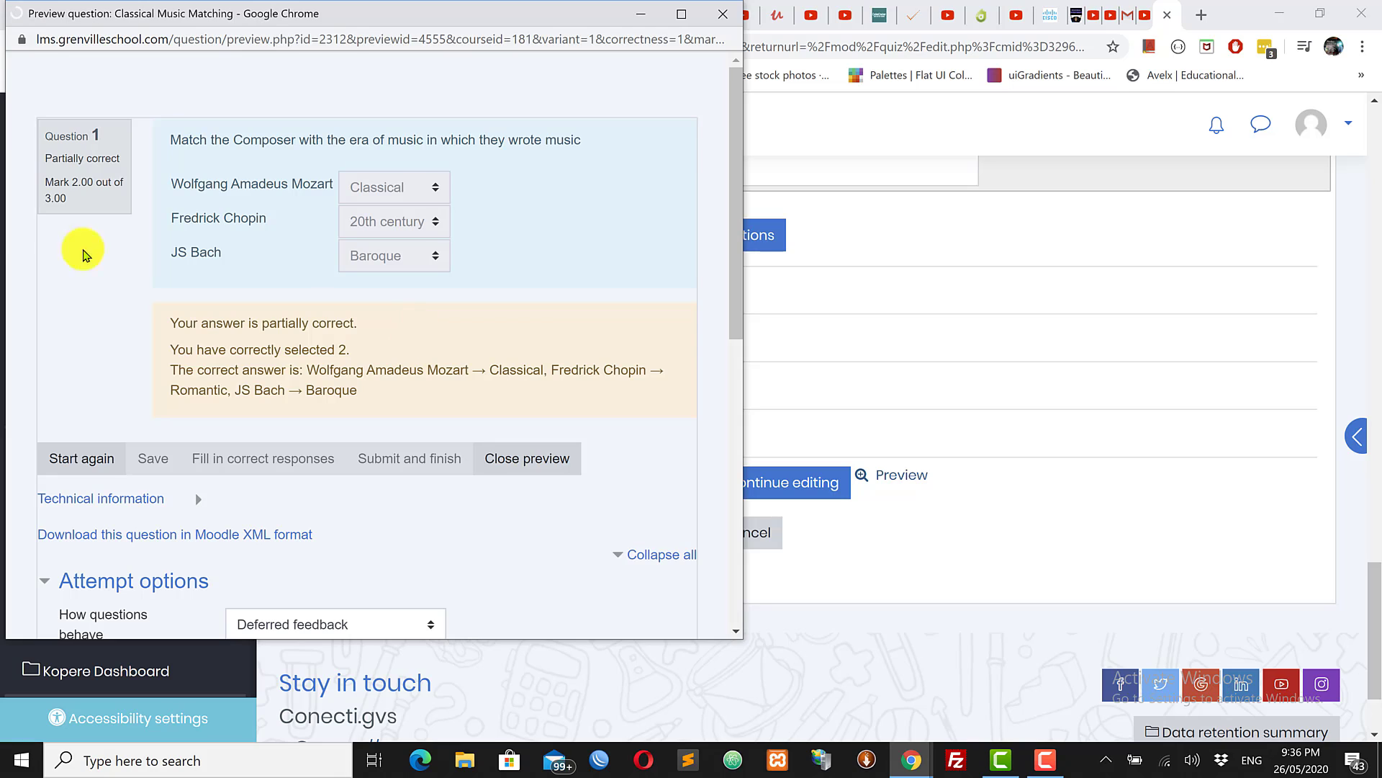
Step: Check the 2.00 out of 3.00 mark and close the question preview
drag(66, 185, 109, 208)
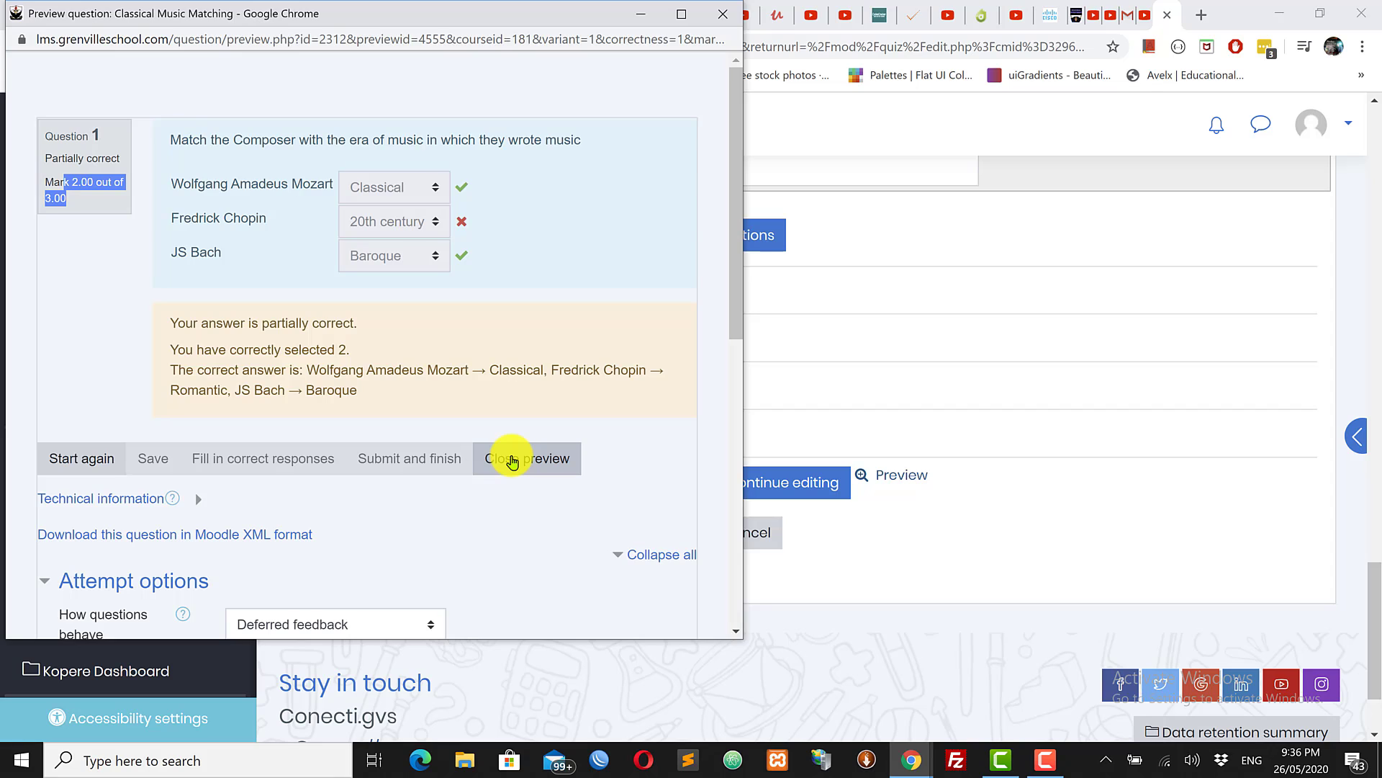
click(512, 462)
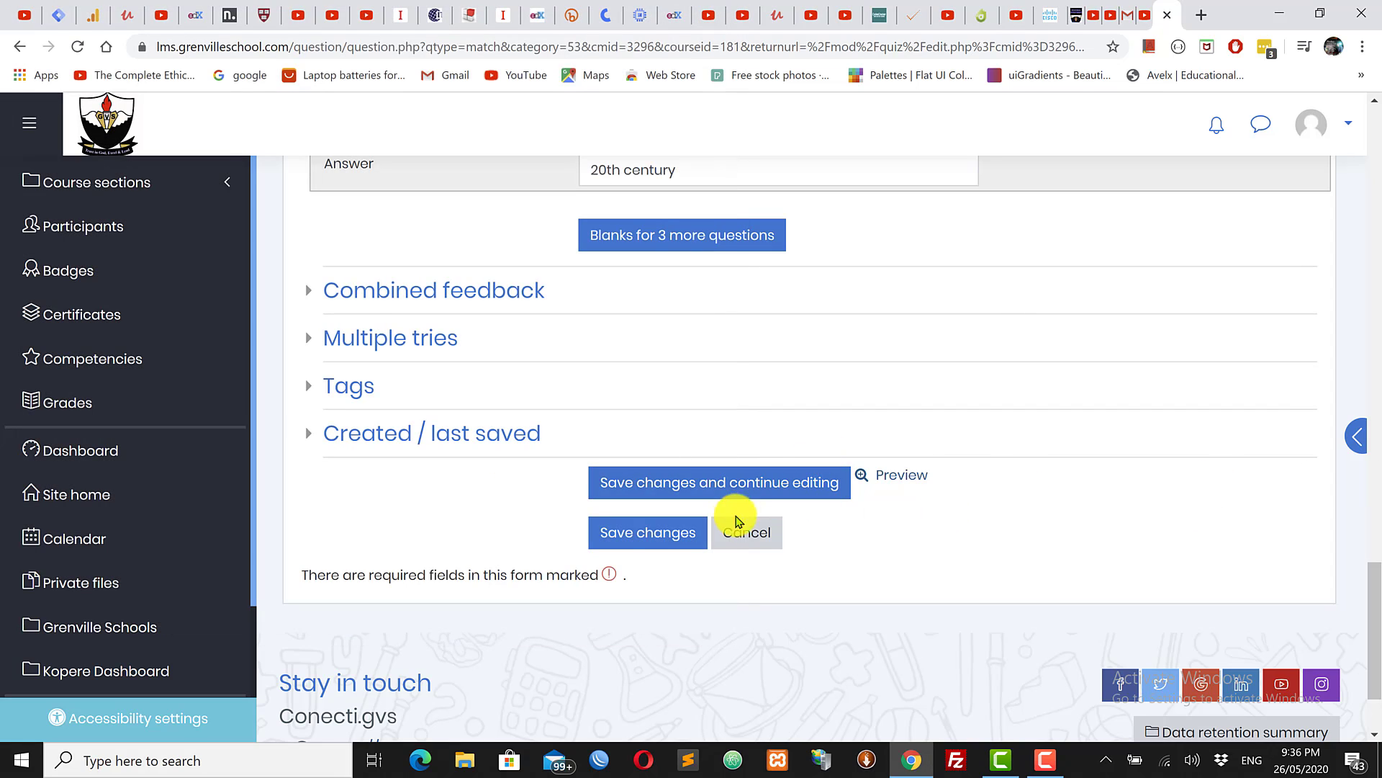
Step: Save Classical Music Matching into the Mid-term Exam quiz and dismiss the question type chooser
click(631, 536)
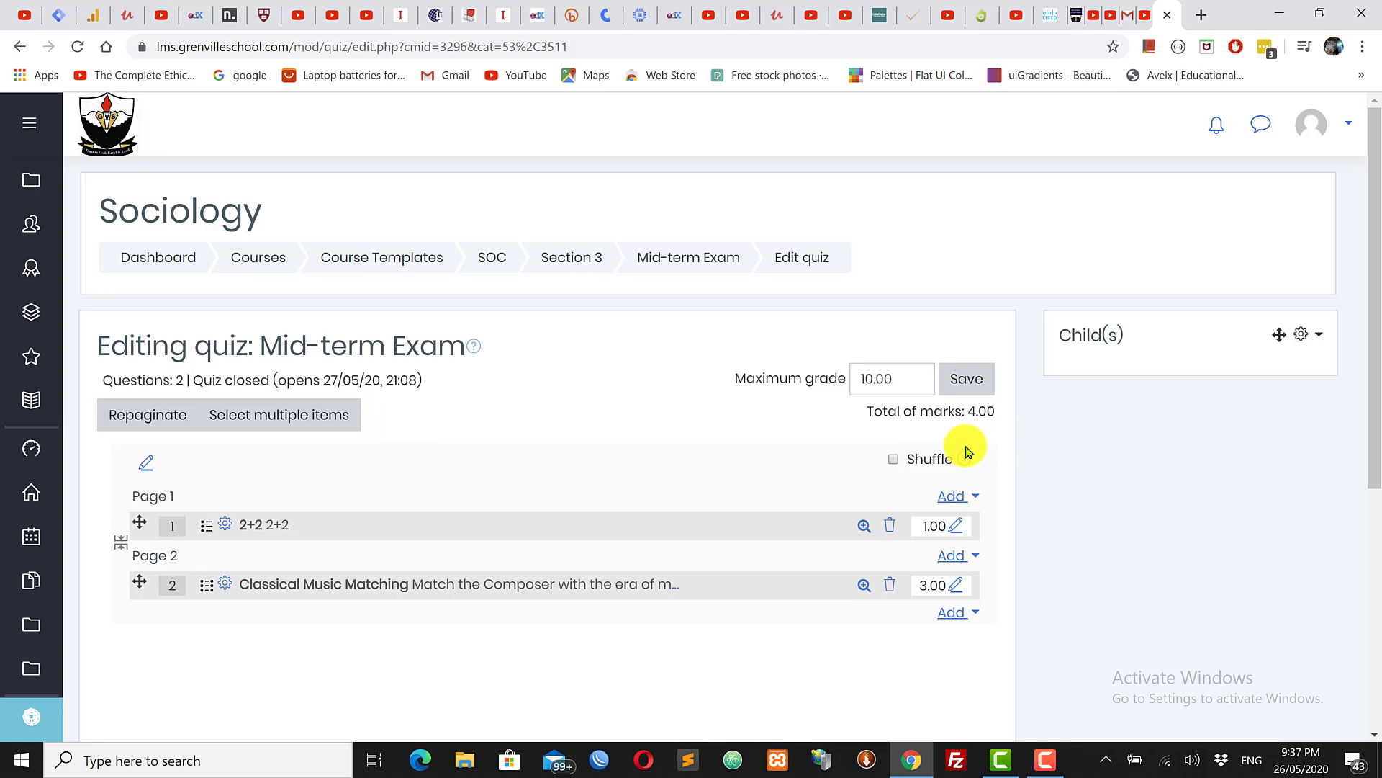
click(948, 612)
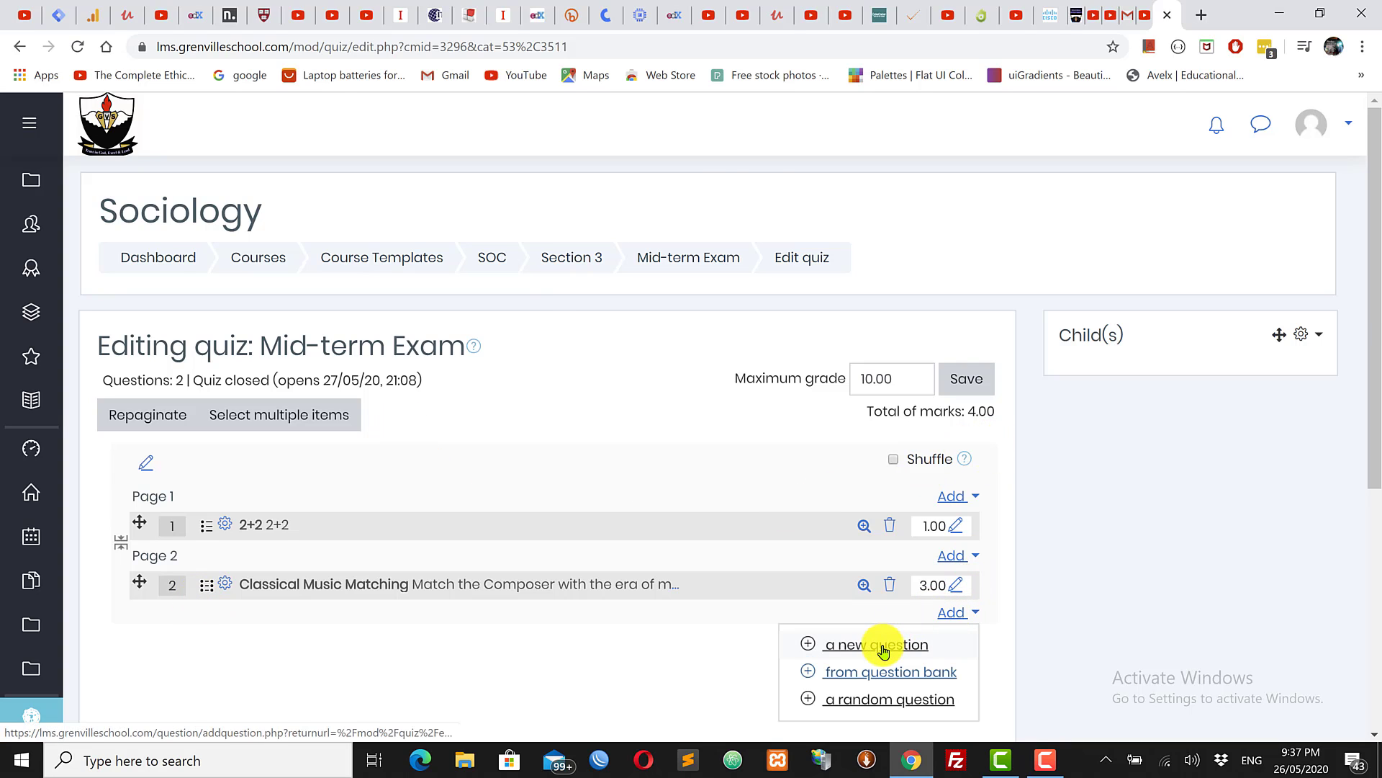
click(880, 641)
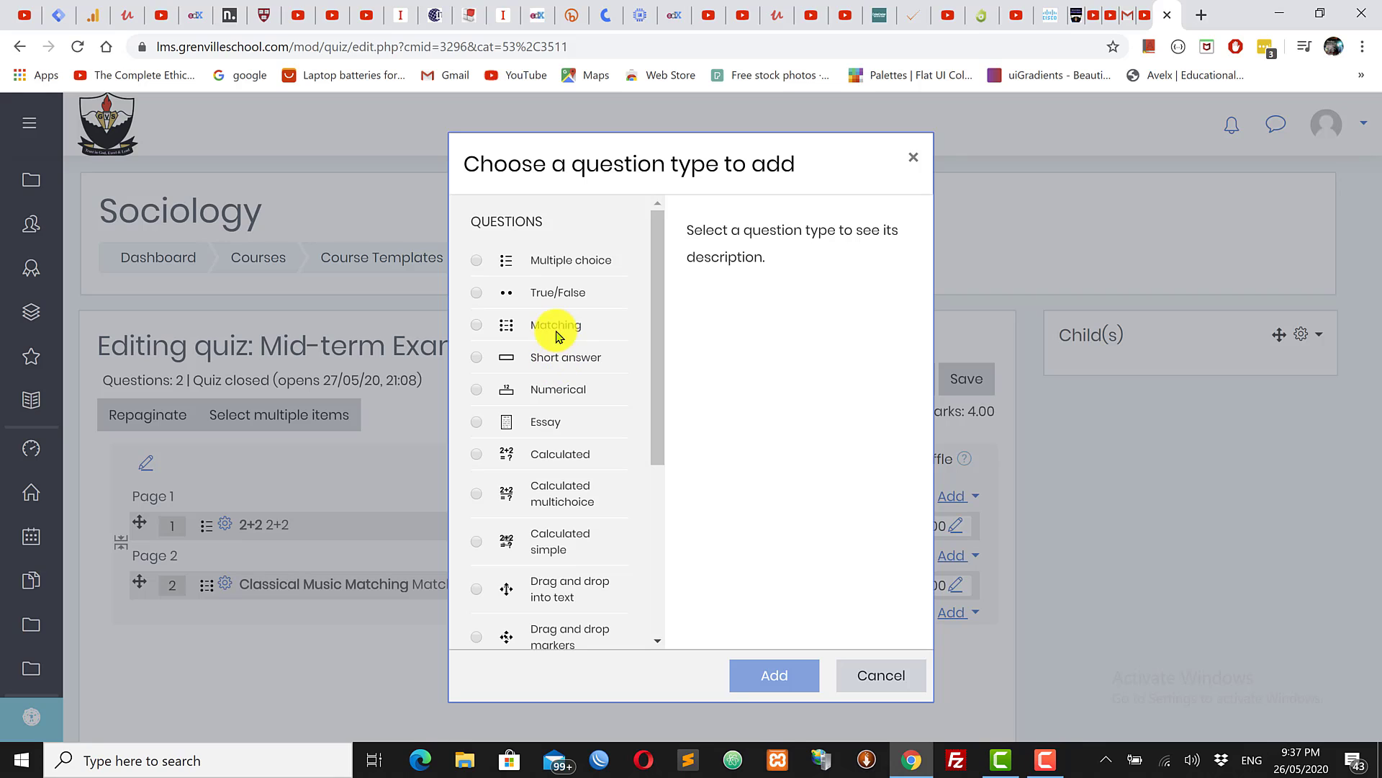
click(912, 157)
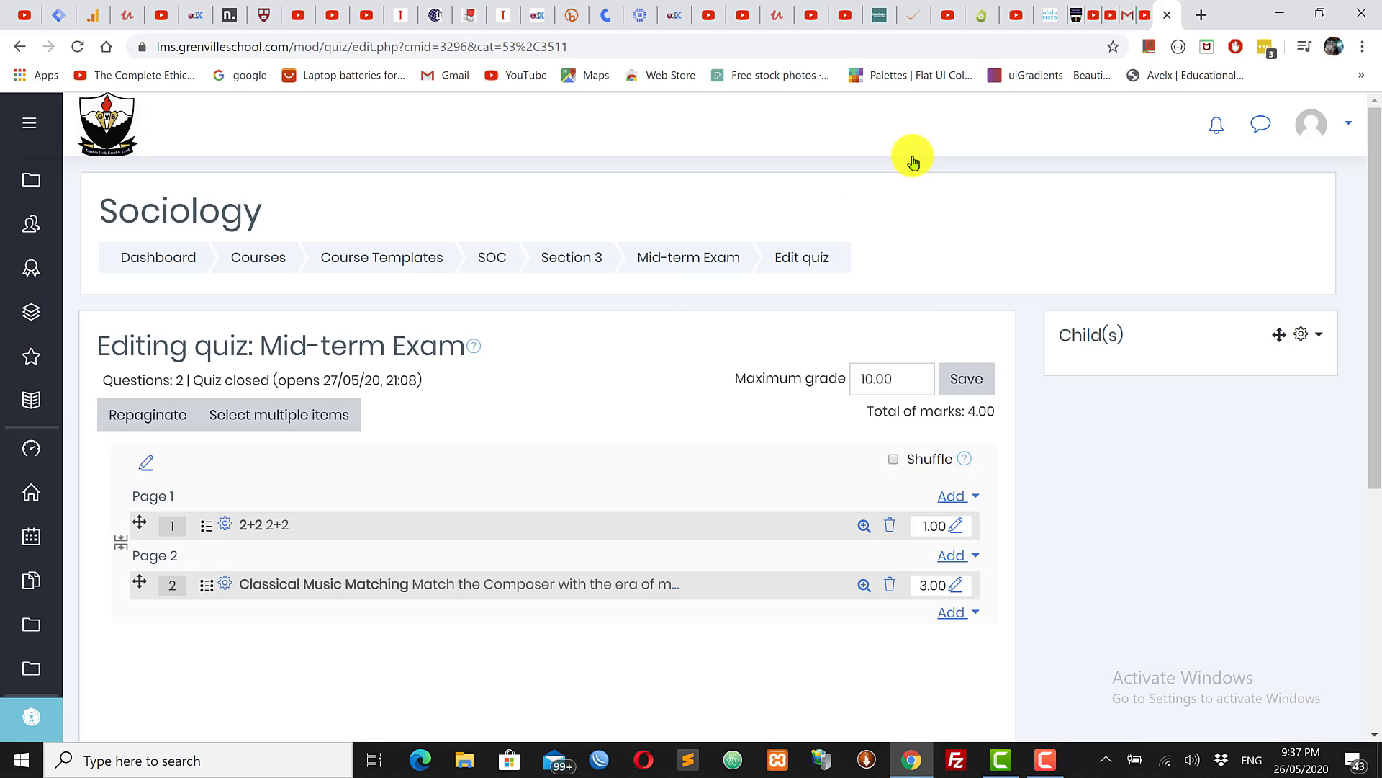